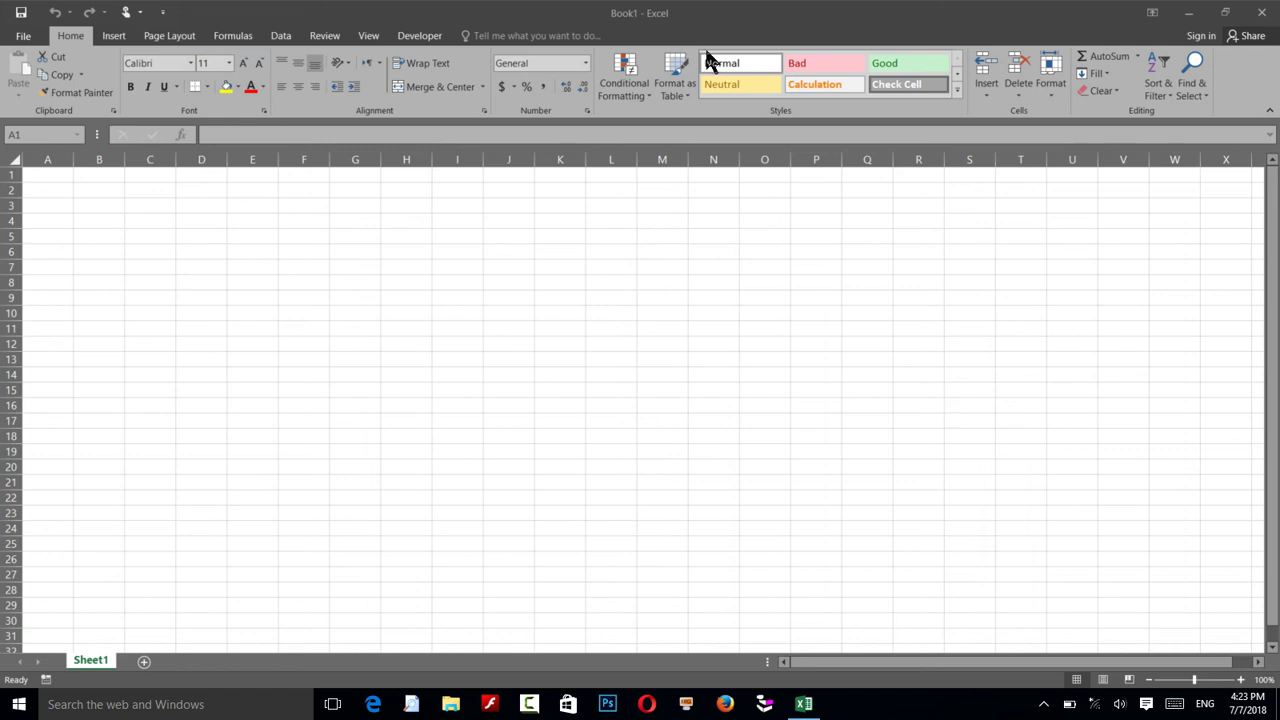
Look through the Data Validation Allow types and cancel, leaving Book1 with no validation rule
click(285, 37)
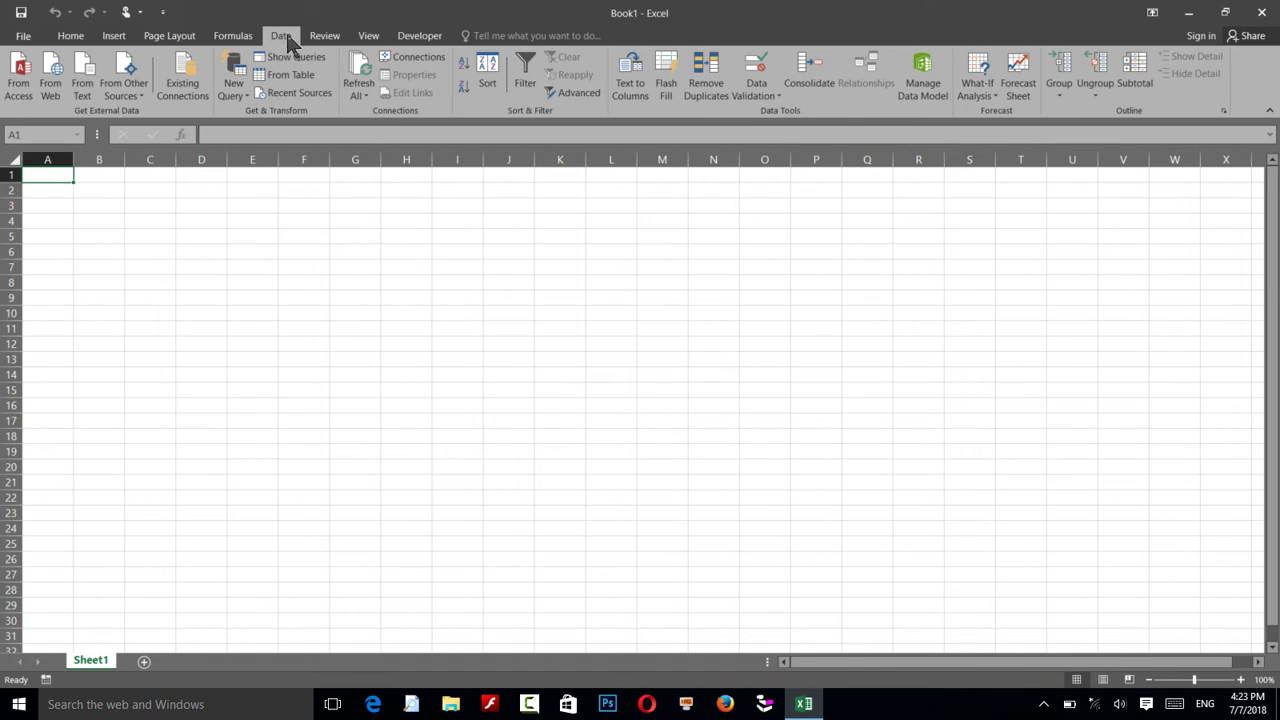
click(760, 105)
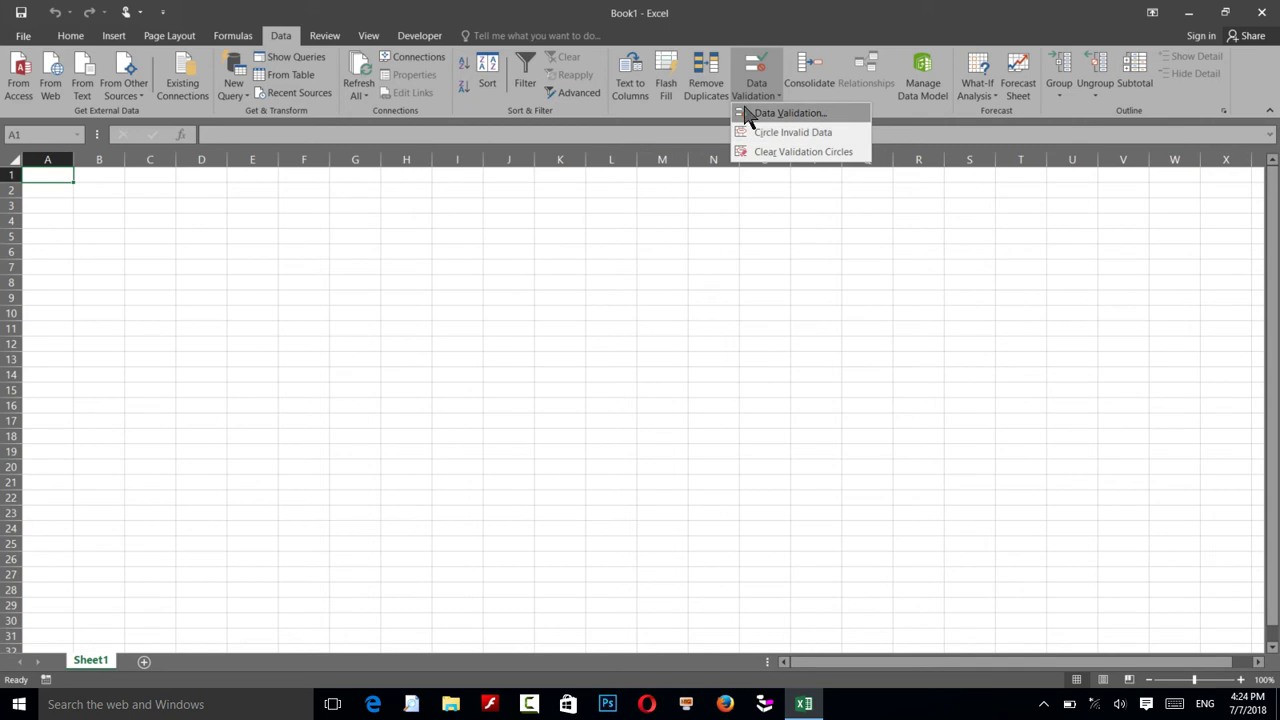
click(748, 116)
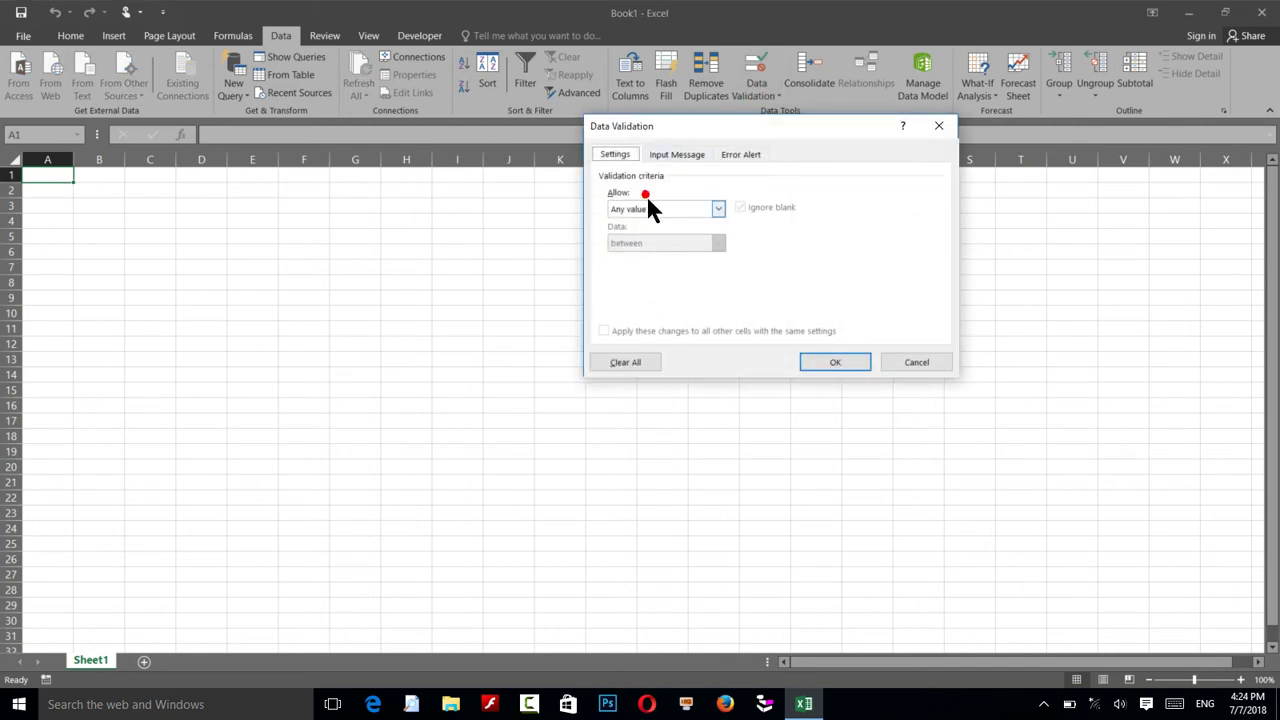
click(646, 205)
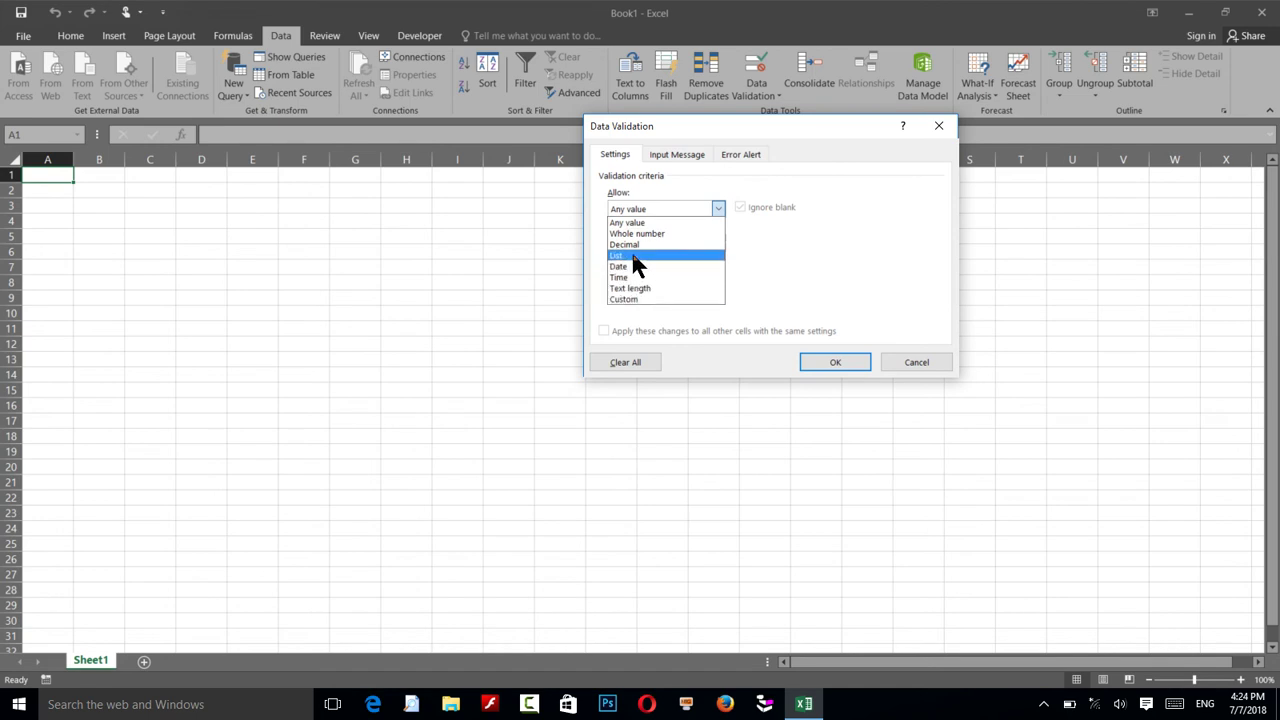
click(576, 138)
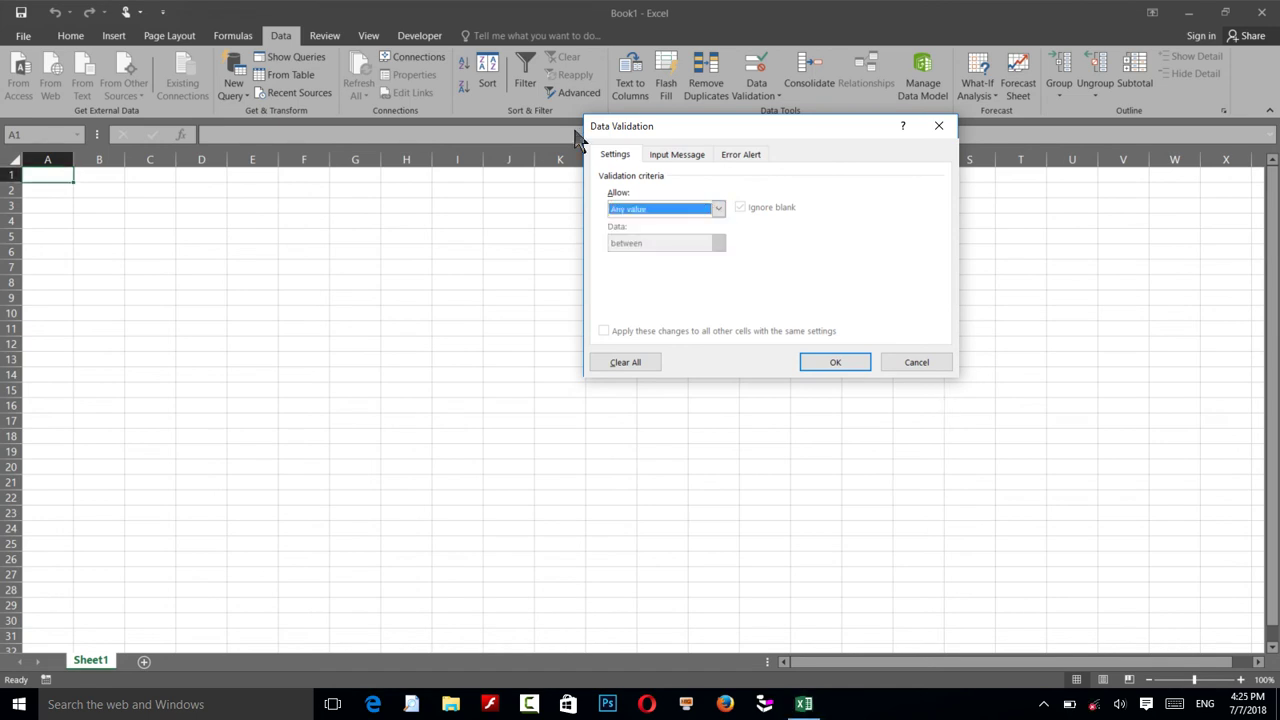
click(718, 209)
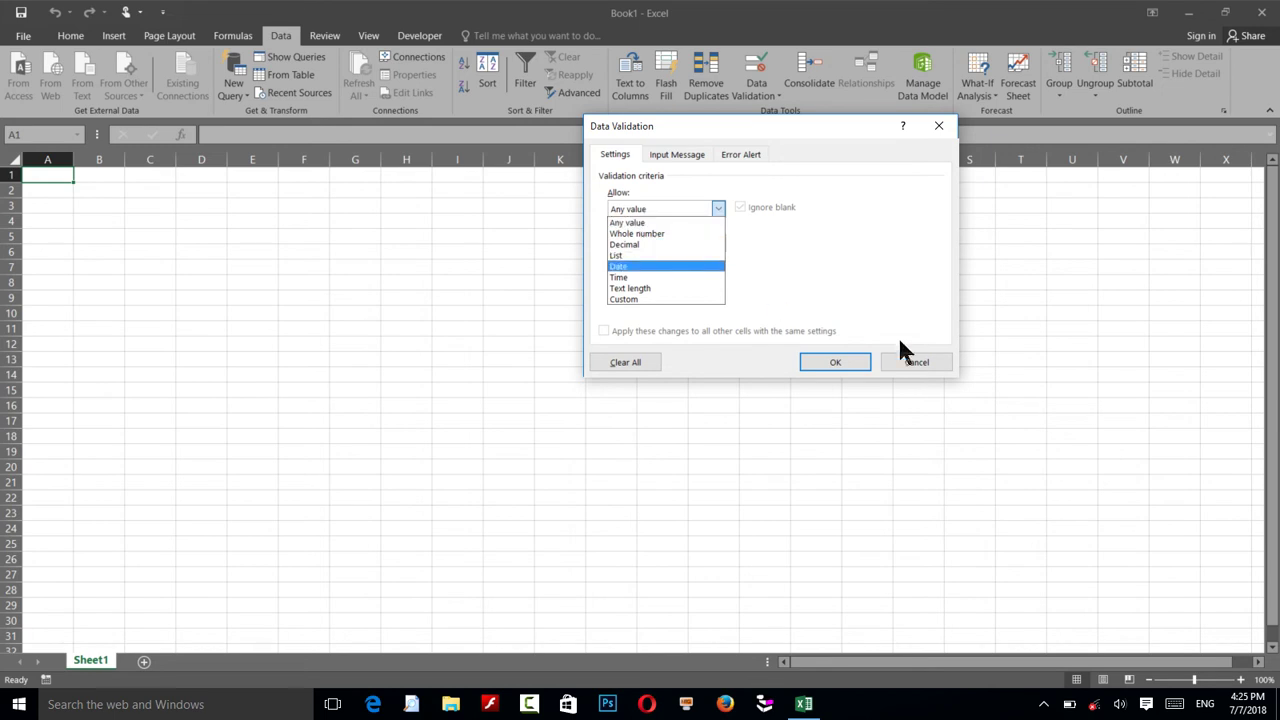
click(916, 363)
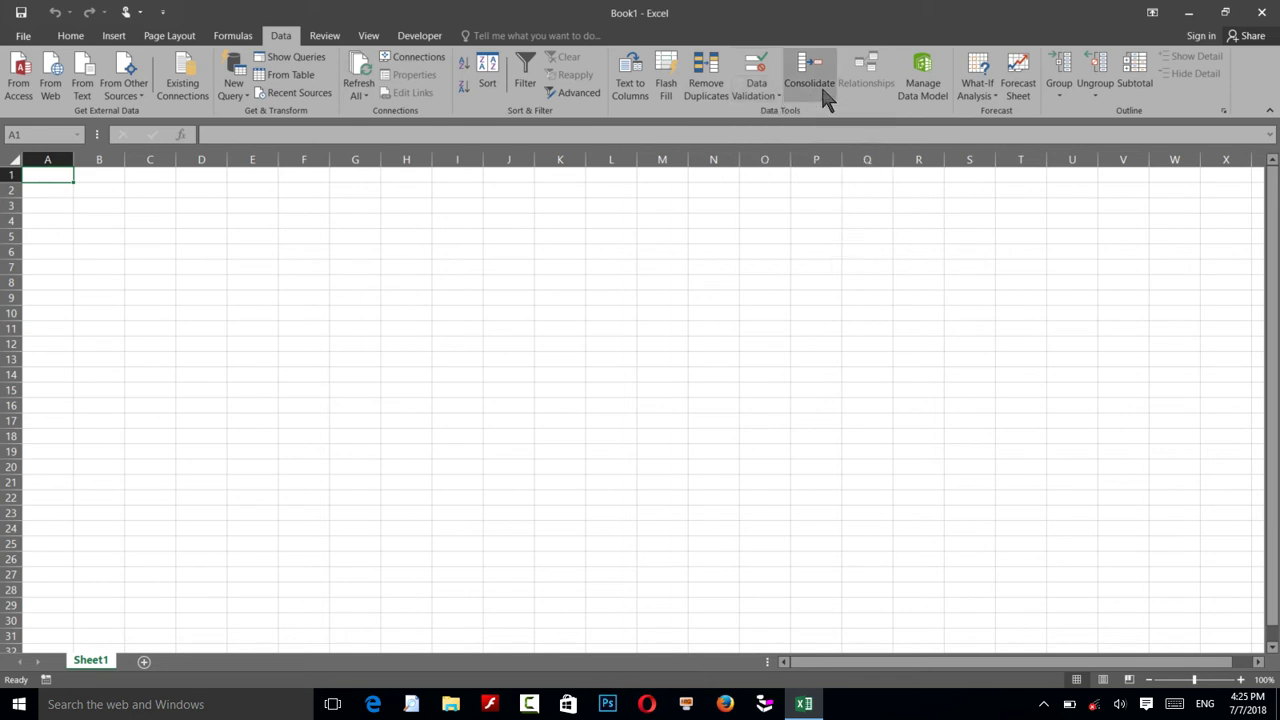
Close the Consolidate dialog unchanged, then open EX 9.xlsx from the recent workbooks list
click(806, 86)
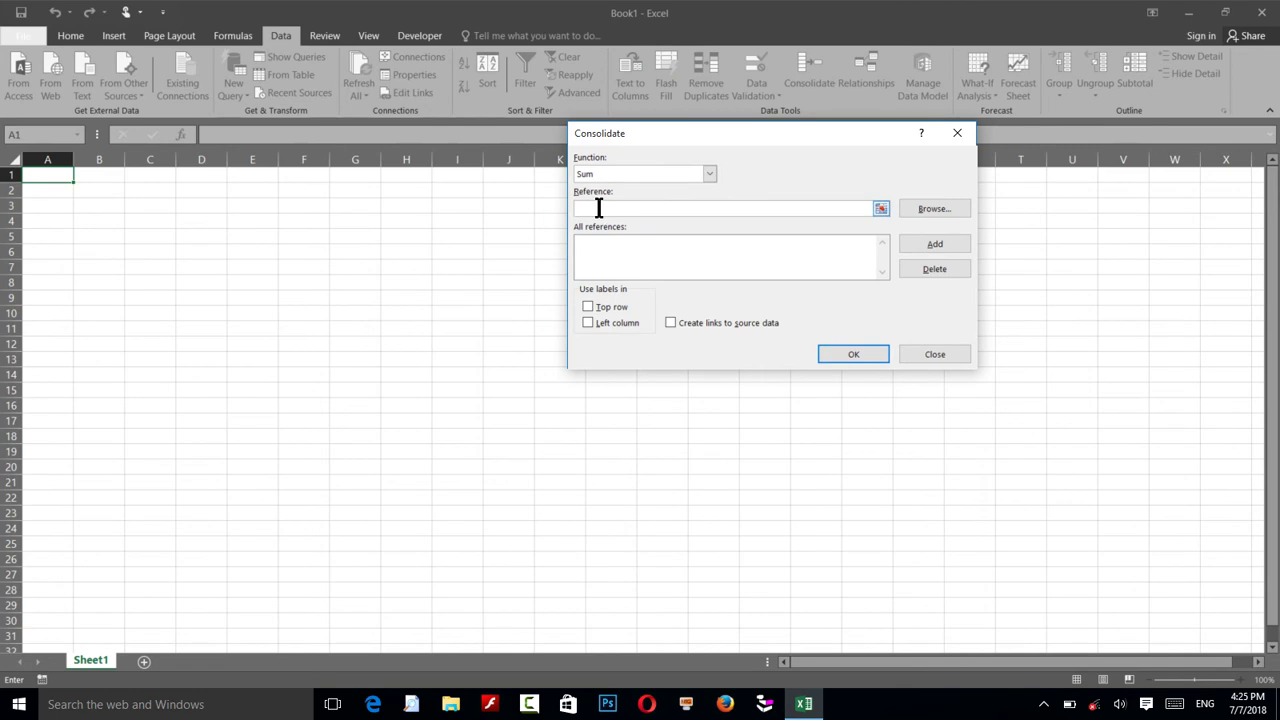
click(930, 352)
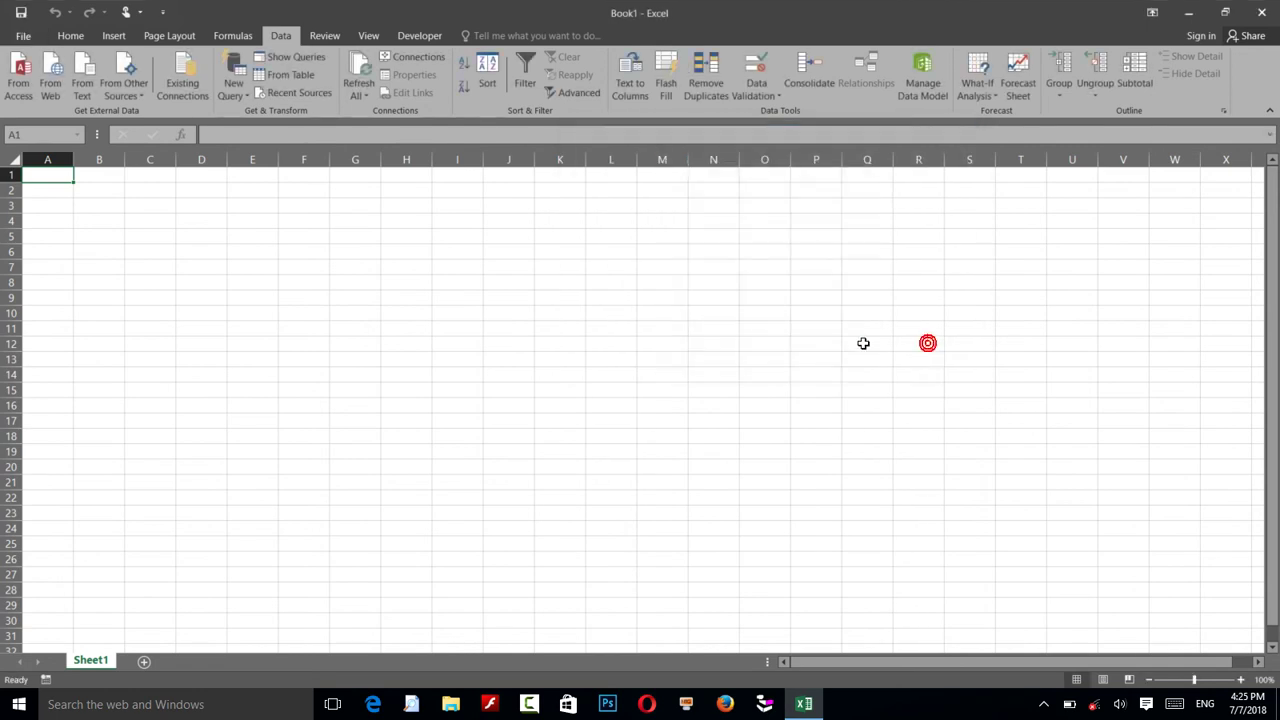
click(270, 151)
click(23, 35)
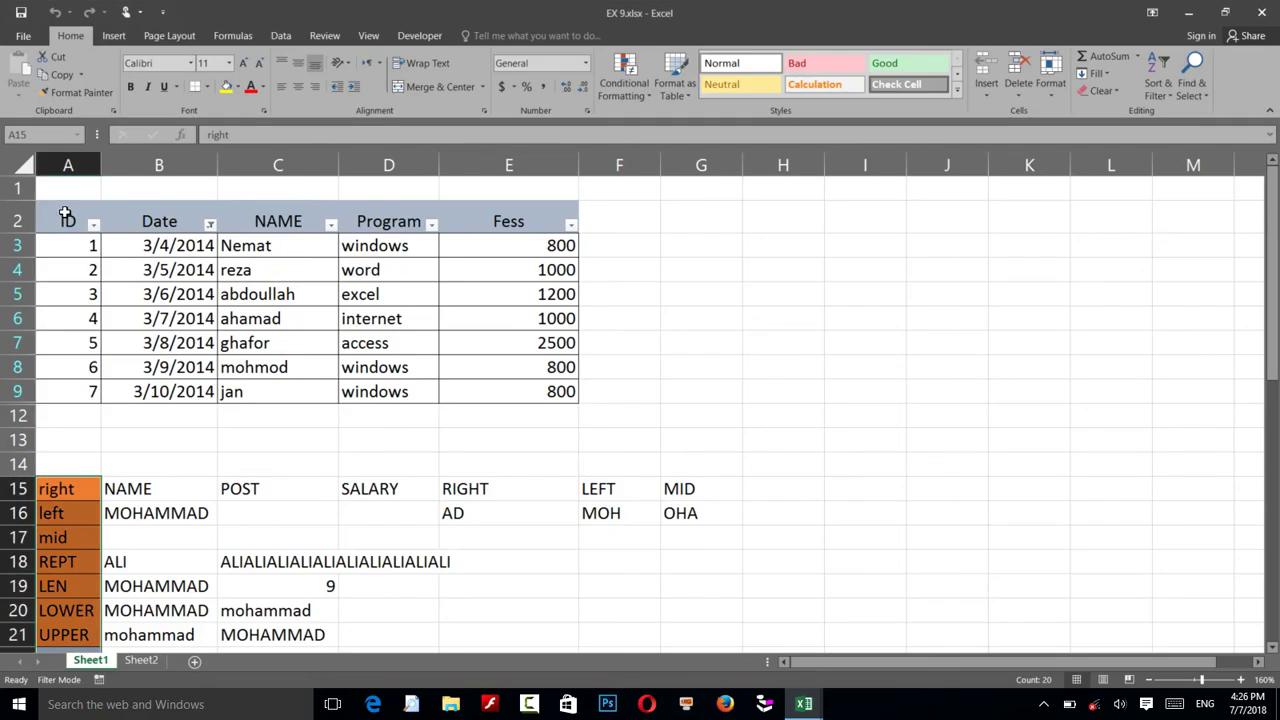
Copy the table A2:E9 from Sheet1 and paste it at A1 on Sheet3
drag(66, 218, 508, 391)
key(ctrl+c)
click(141, 661)
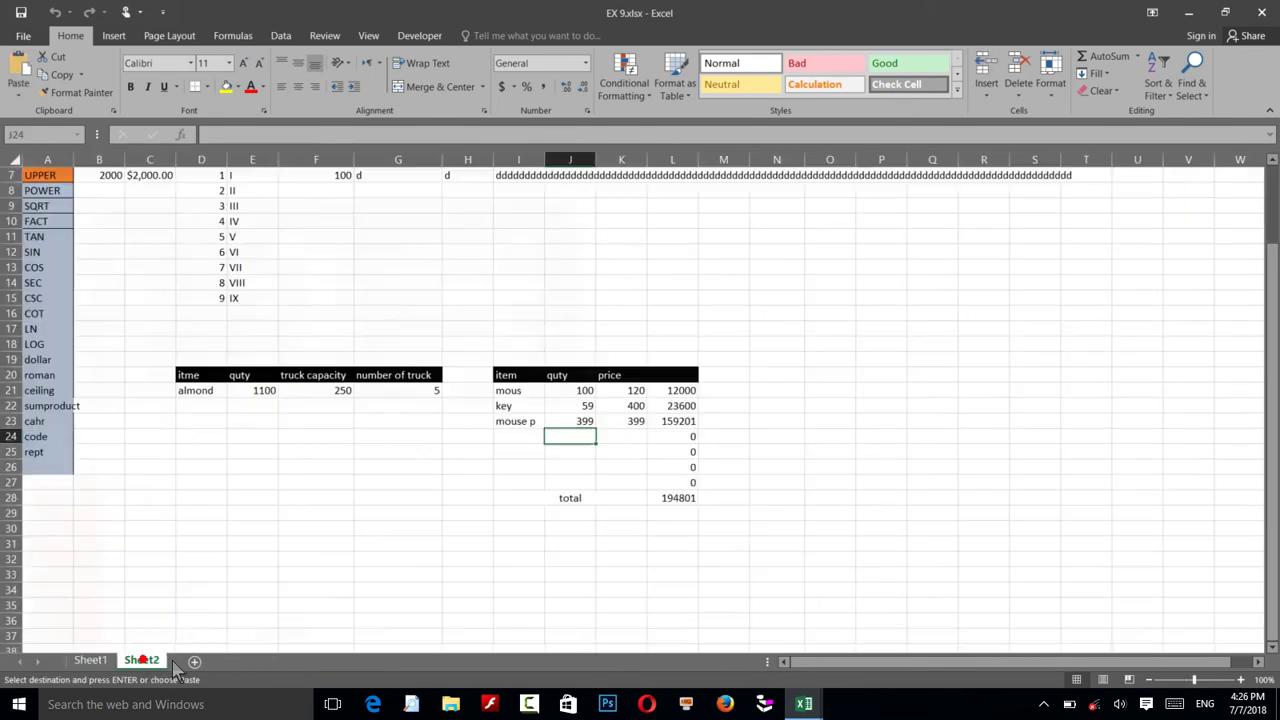
click(192, 660)
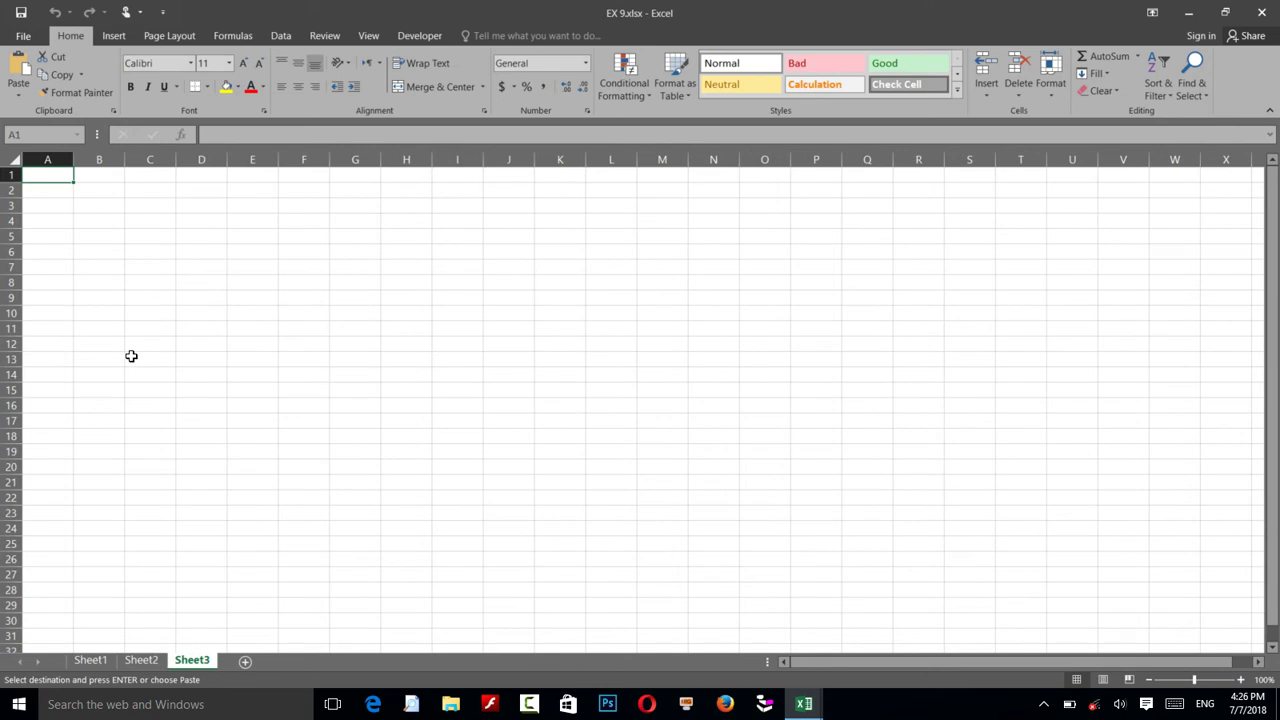
key(ctrl+v)
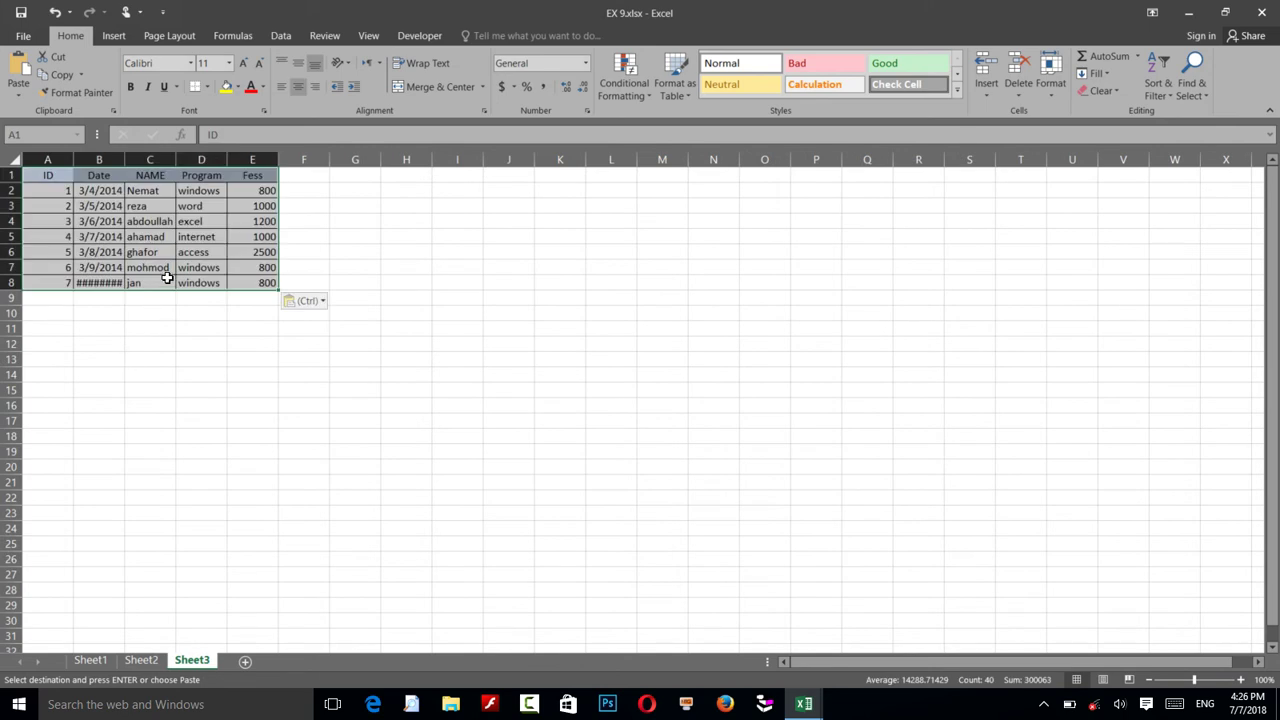
Autofit column B so the dates are readable, and undo a stray entry in E9
click(249, 191)
drag(249, 191, 259, 283)
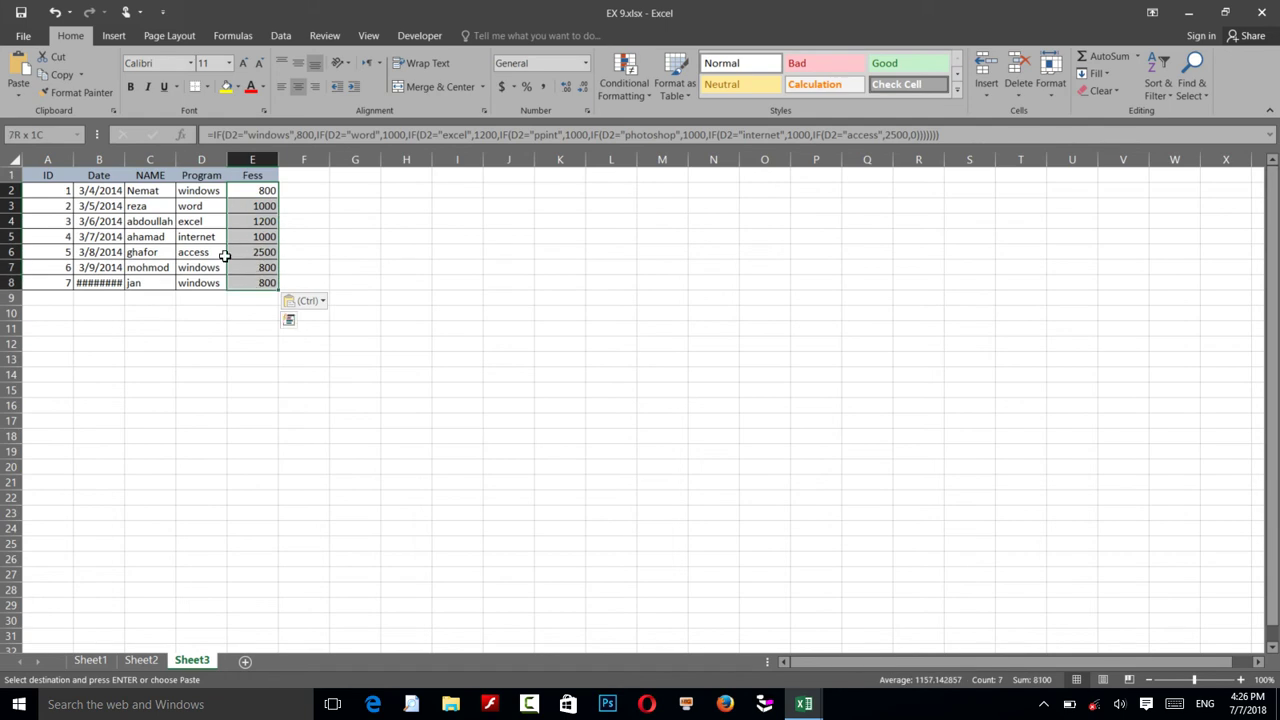
double_click(124, 160)
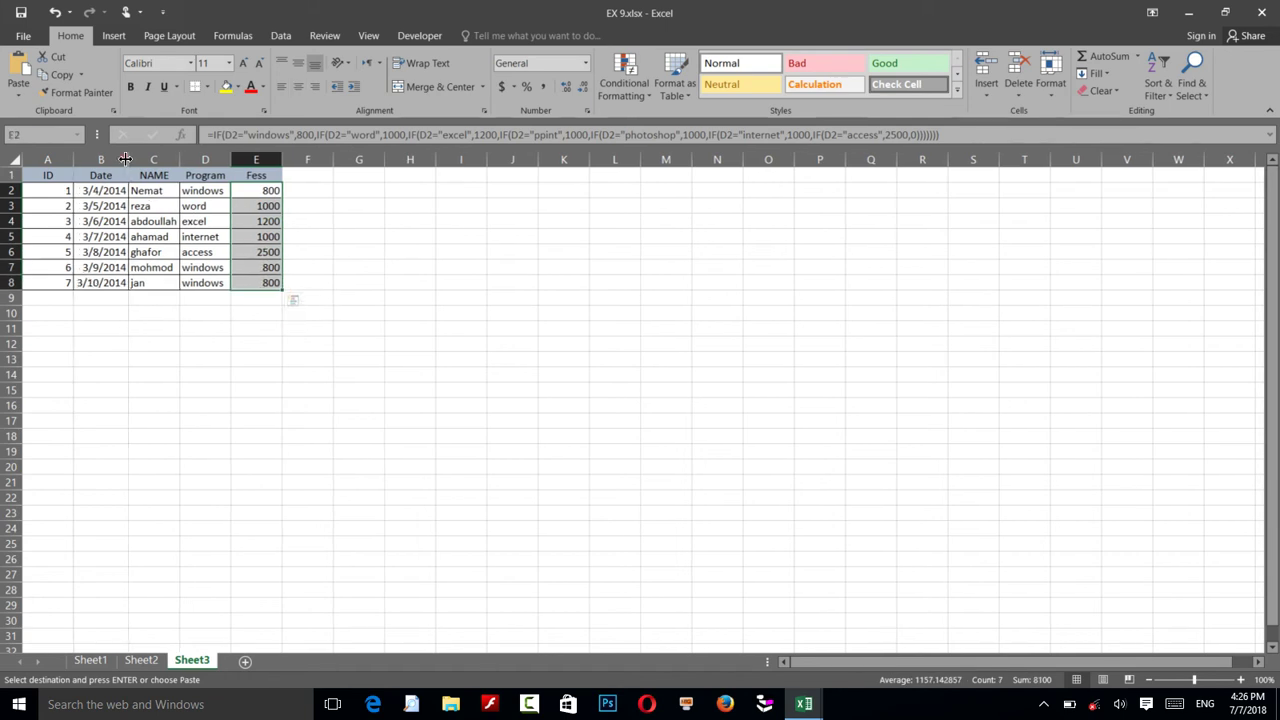
drag(46, 177, 167, 269)
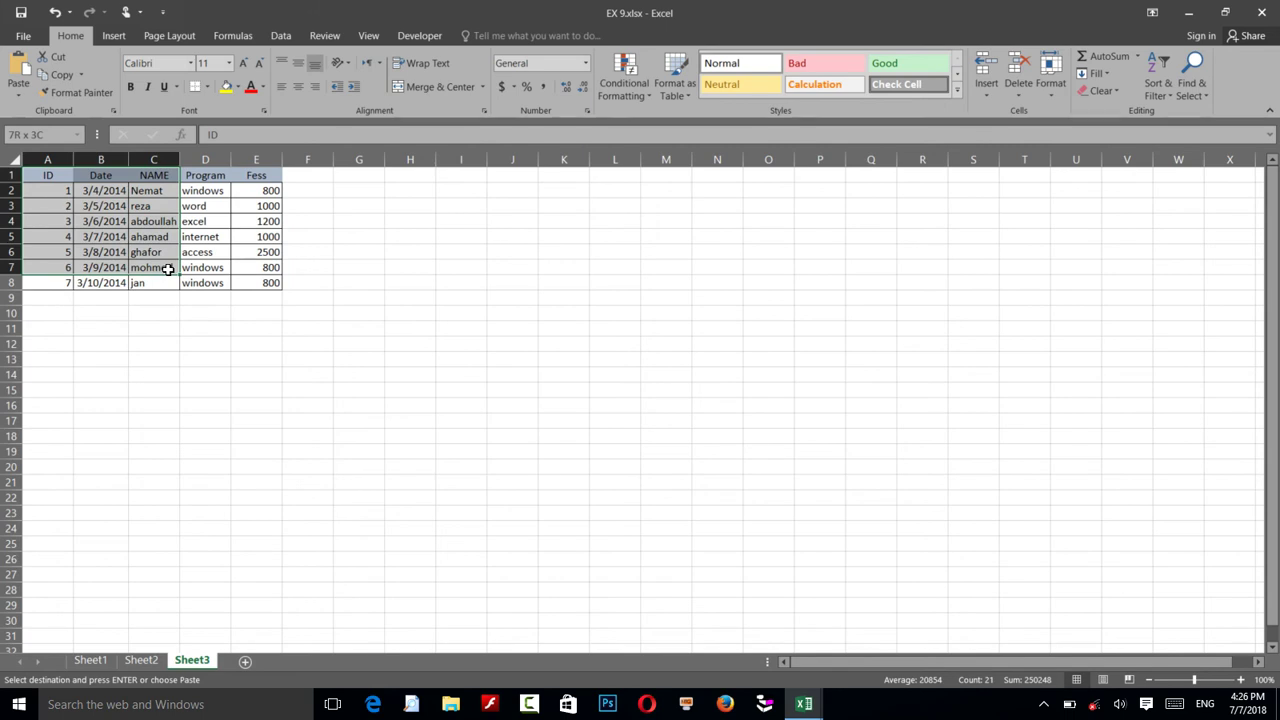
click(270, 293)
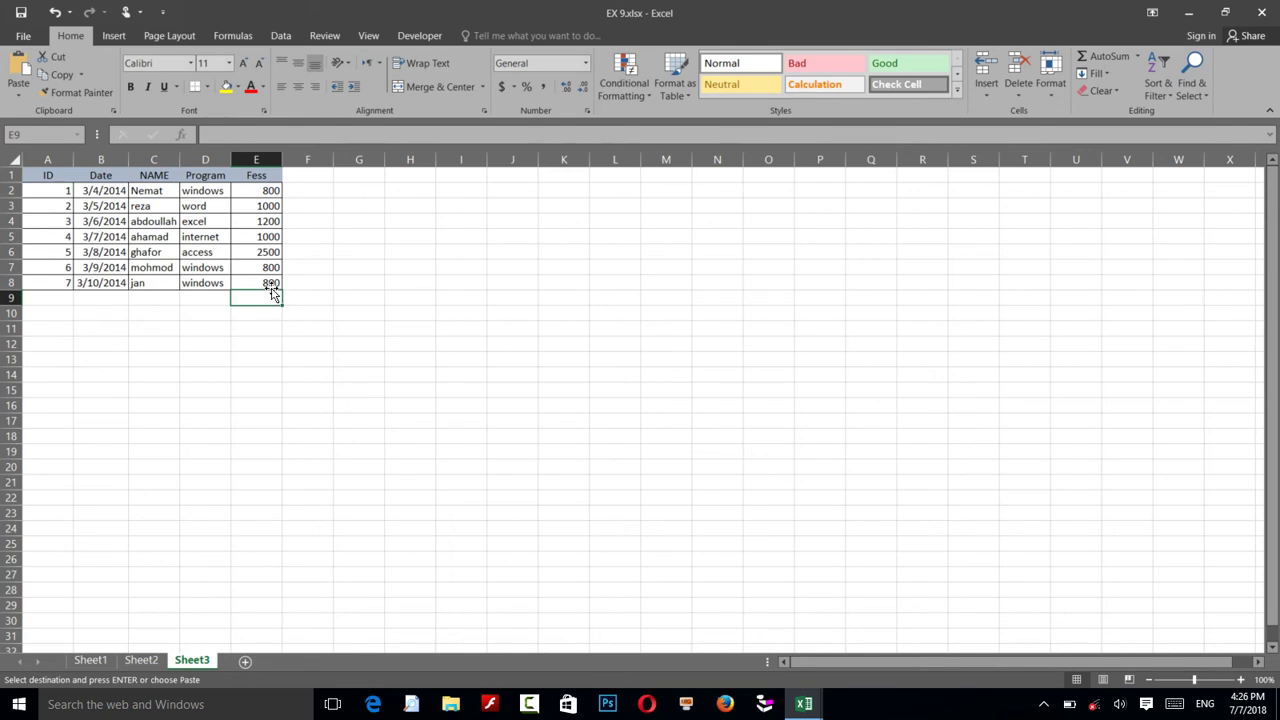
click(185, 658)
text(1)
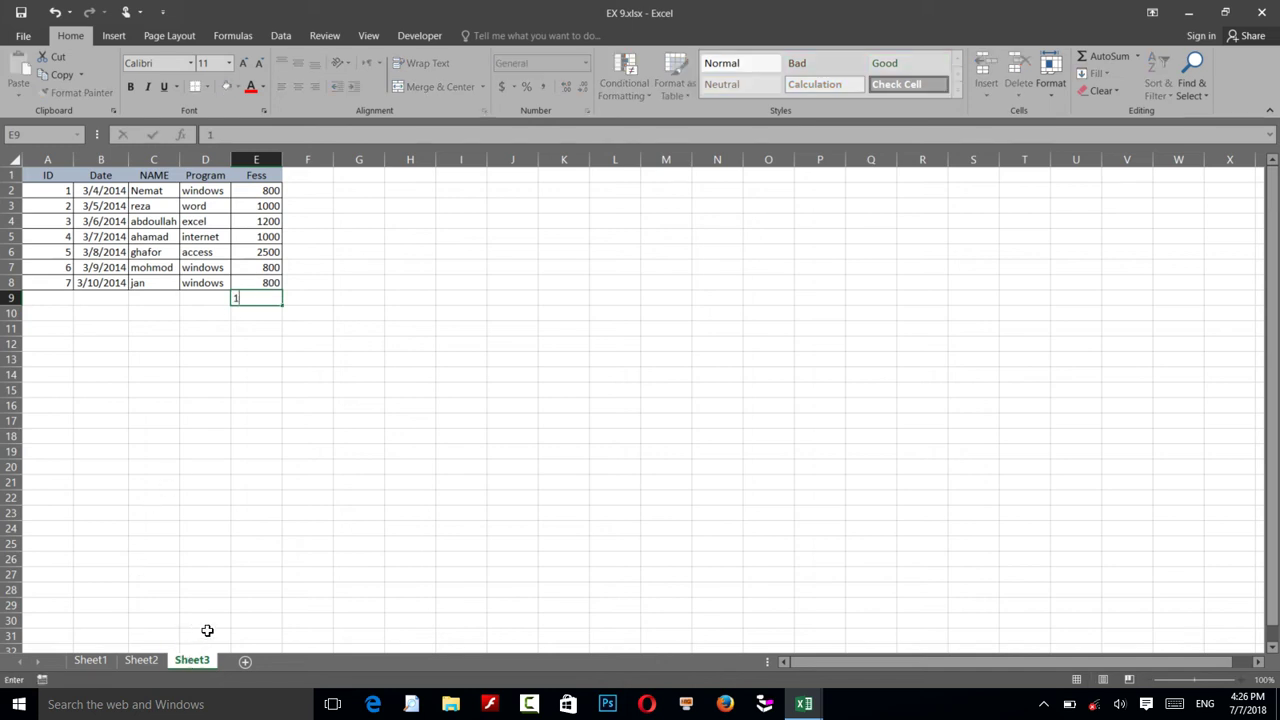
click(214, 537)
key(ctrl+z)
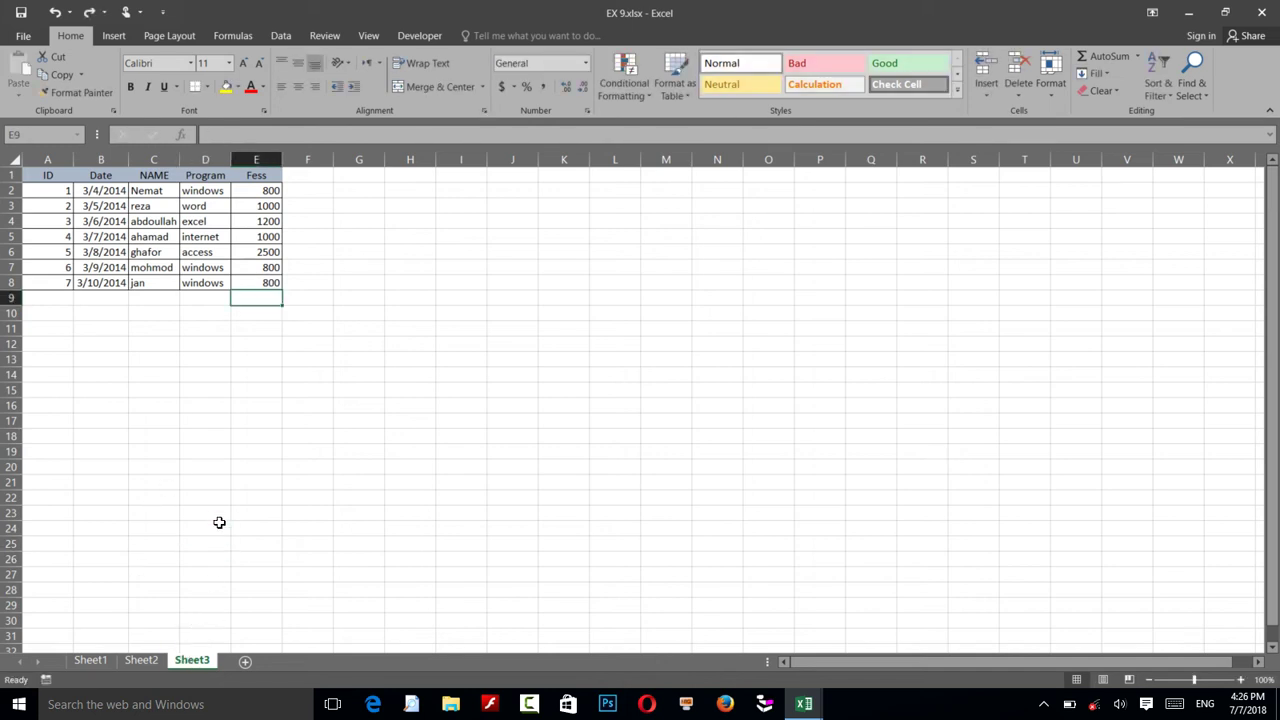
double_click(190, 660)
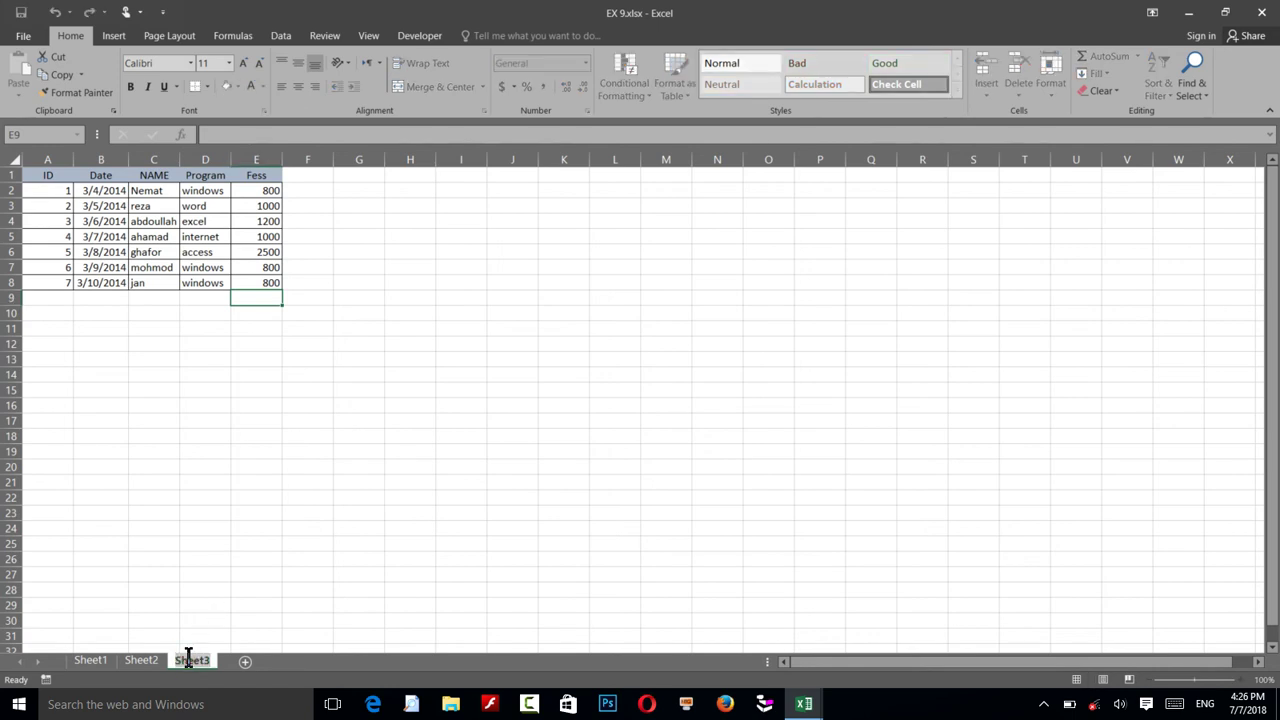
text(1)
Name the sheet 1, duplicate it, and name the copy 2
click(221, 619)
right_click(178, 665)
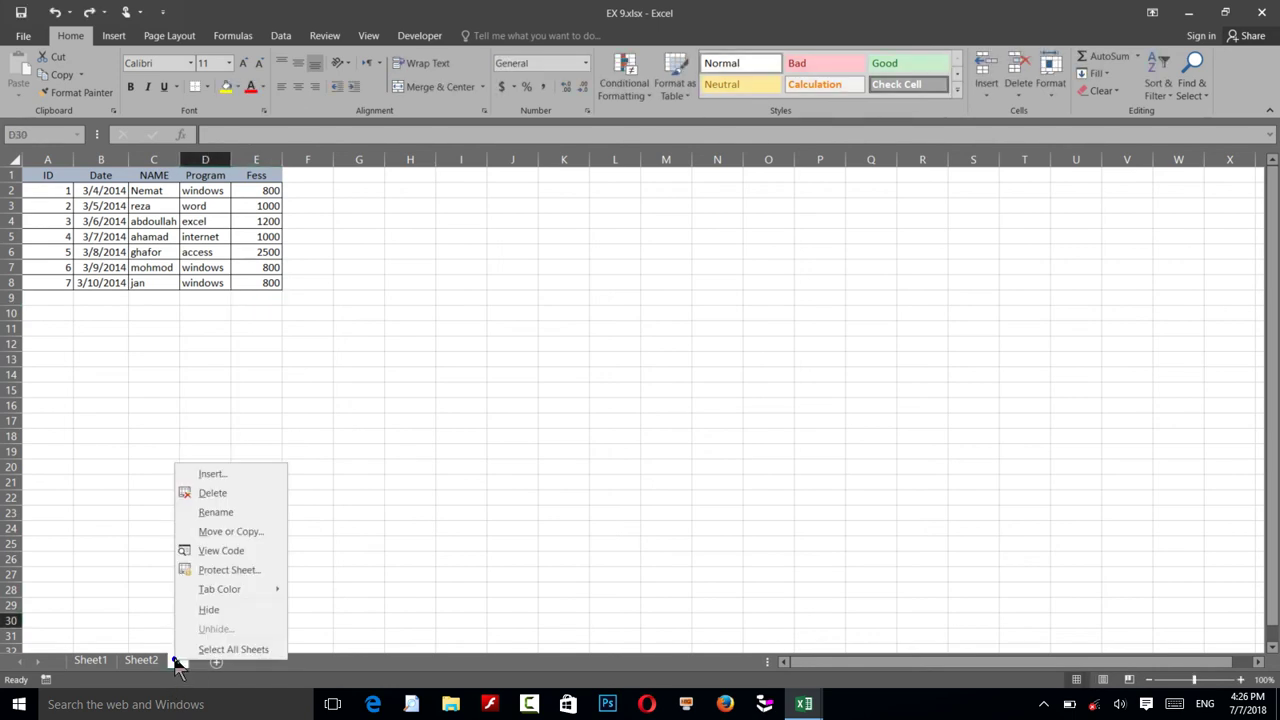
click(205, 531)
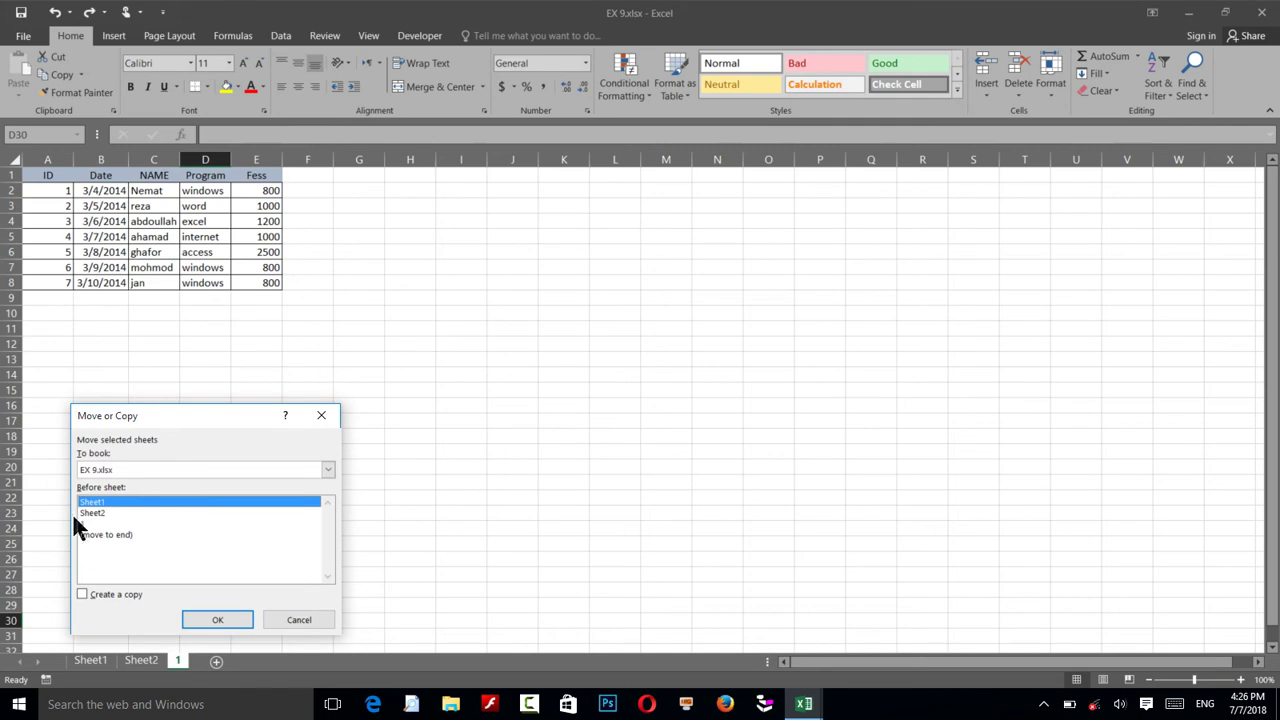
click(78, 520)
click(84, 594)
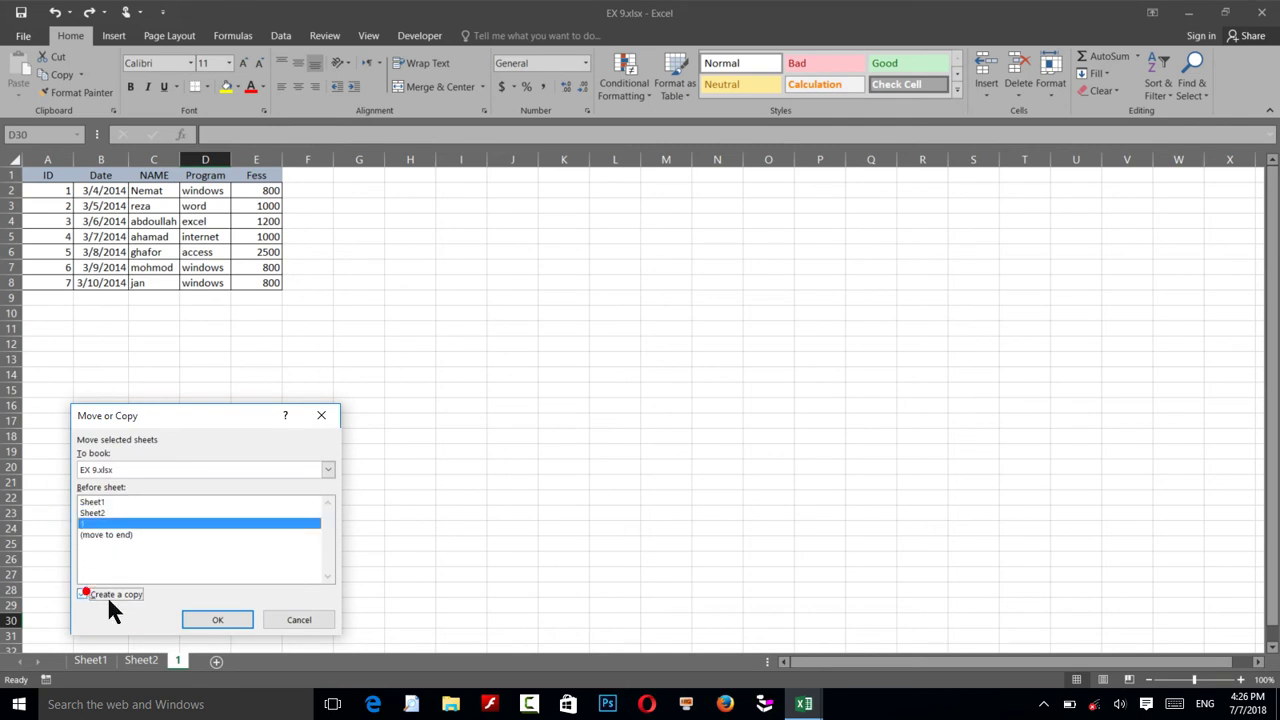
click(210, 617)
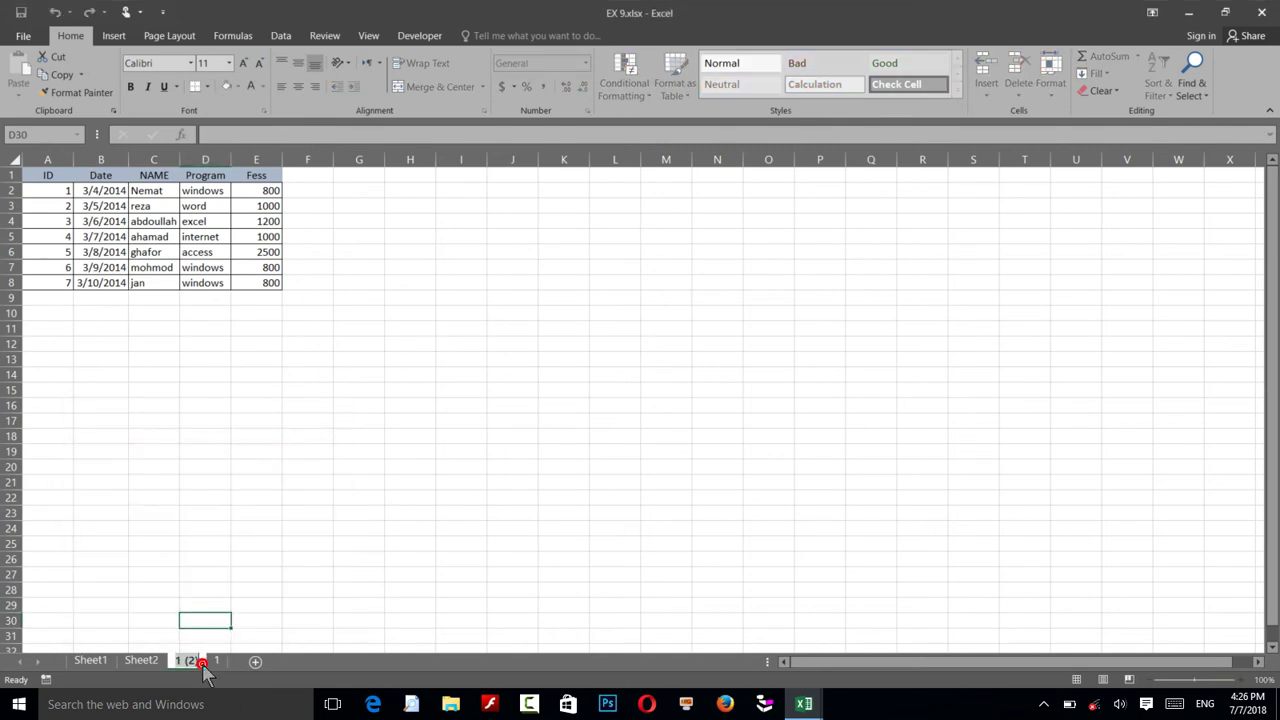
click(220, 590)
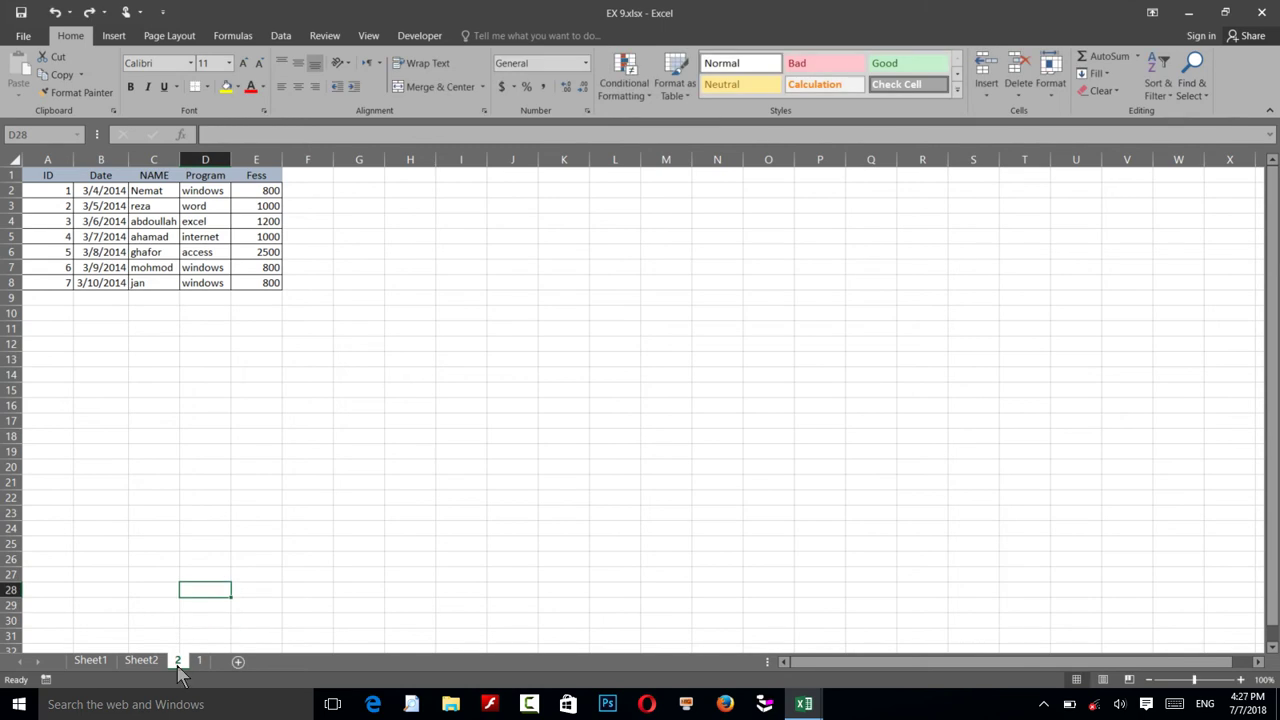
Duplicate sheet 2, name the copy 3, and move sheet 1 to the front
right_click(177, 662)
click(210, 538)
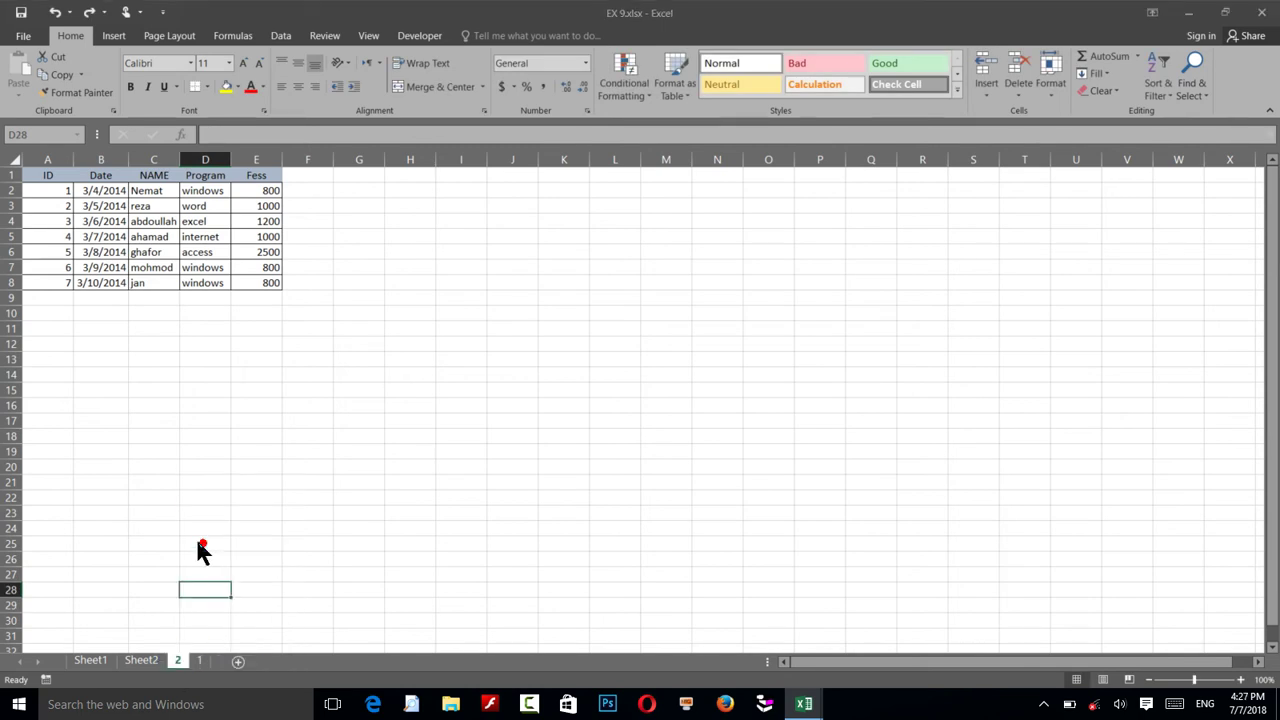
click(79, 603)
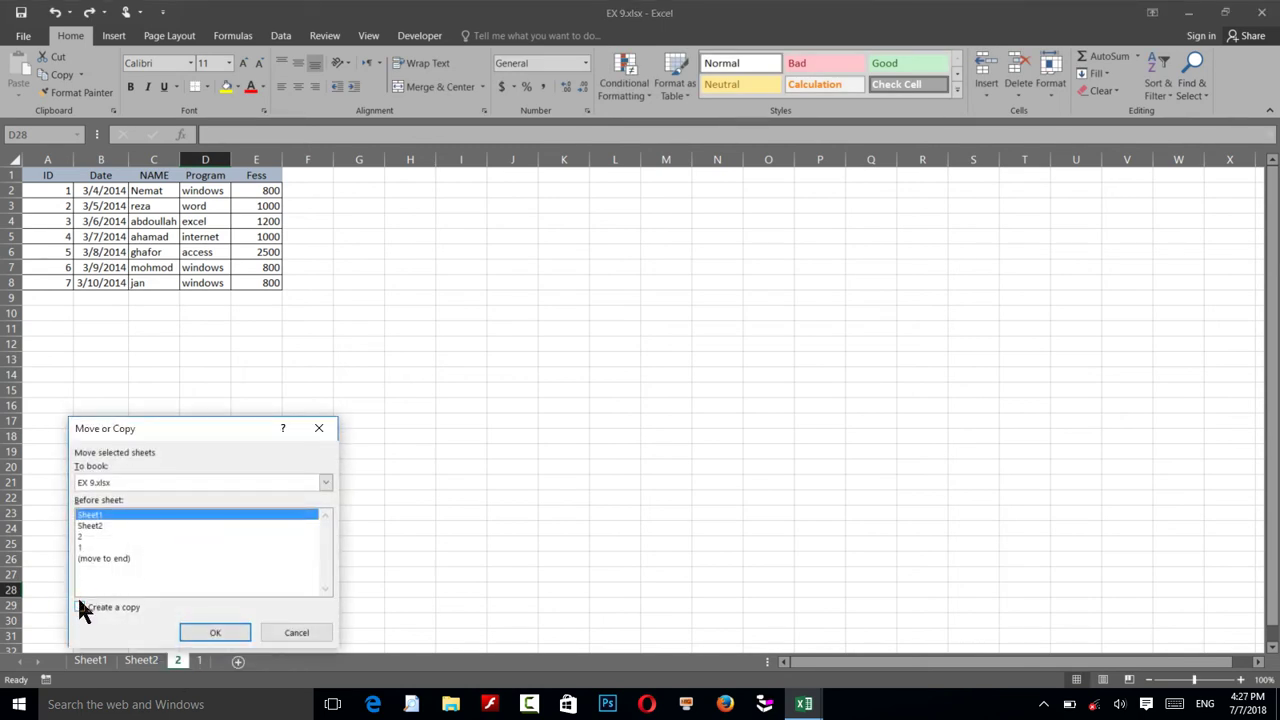
click(82, 547)
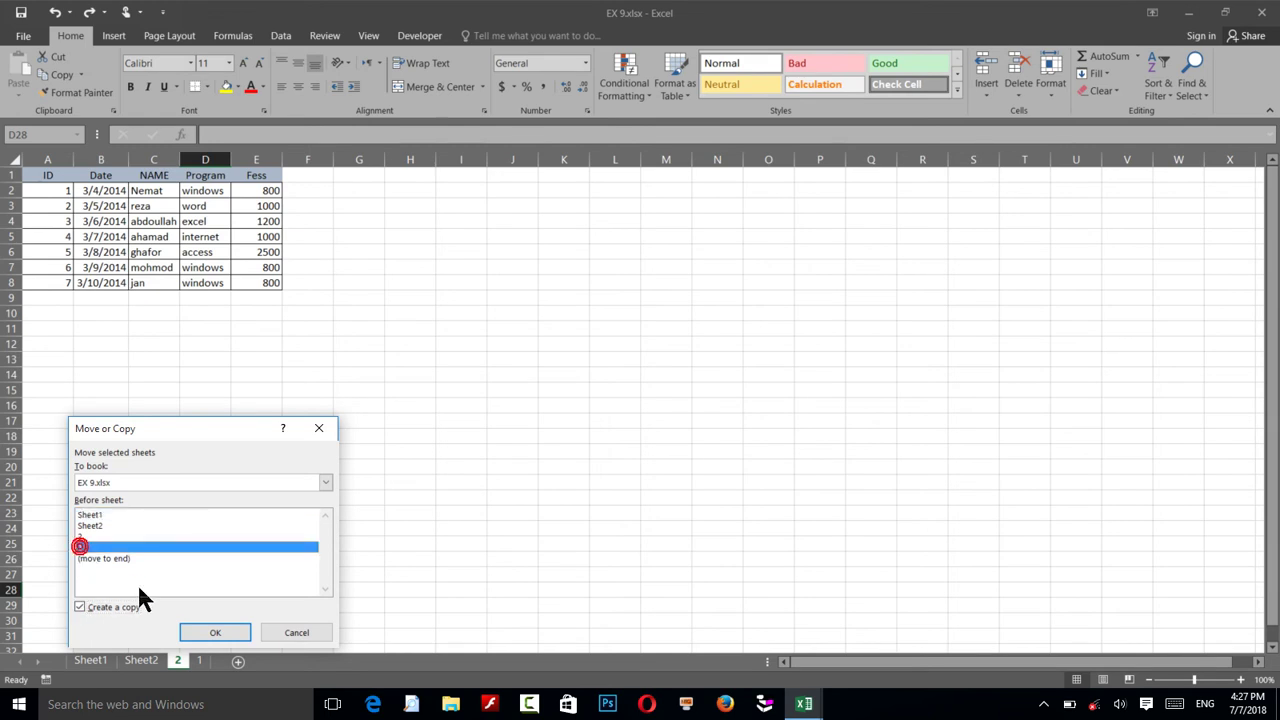
click(90, 536)
click(190, 628)
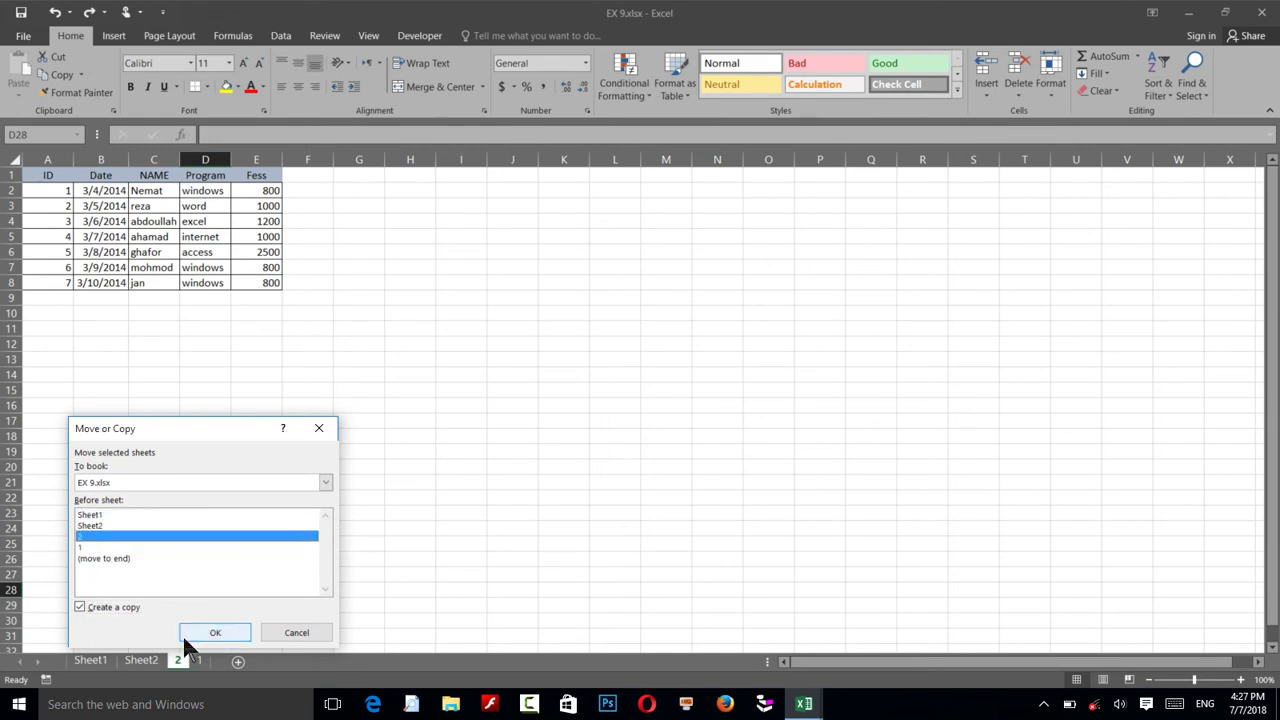
double_click(187, 660)
text(3)
click(205, 514)
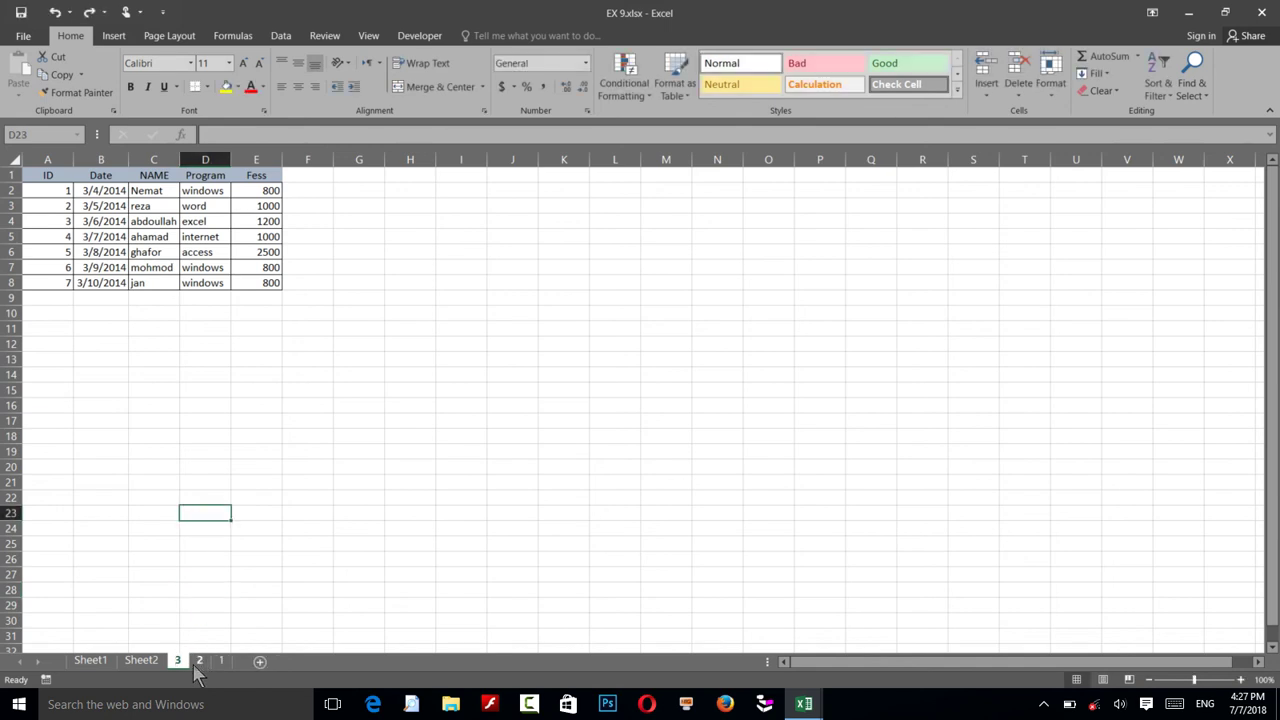
mouse_move(221, 660)
mouse_down()
mouse_move(171, 660)
mouse_move(220, 660)
mouse_move(203, 664)
mouse_up()
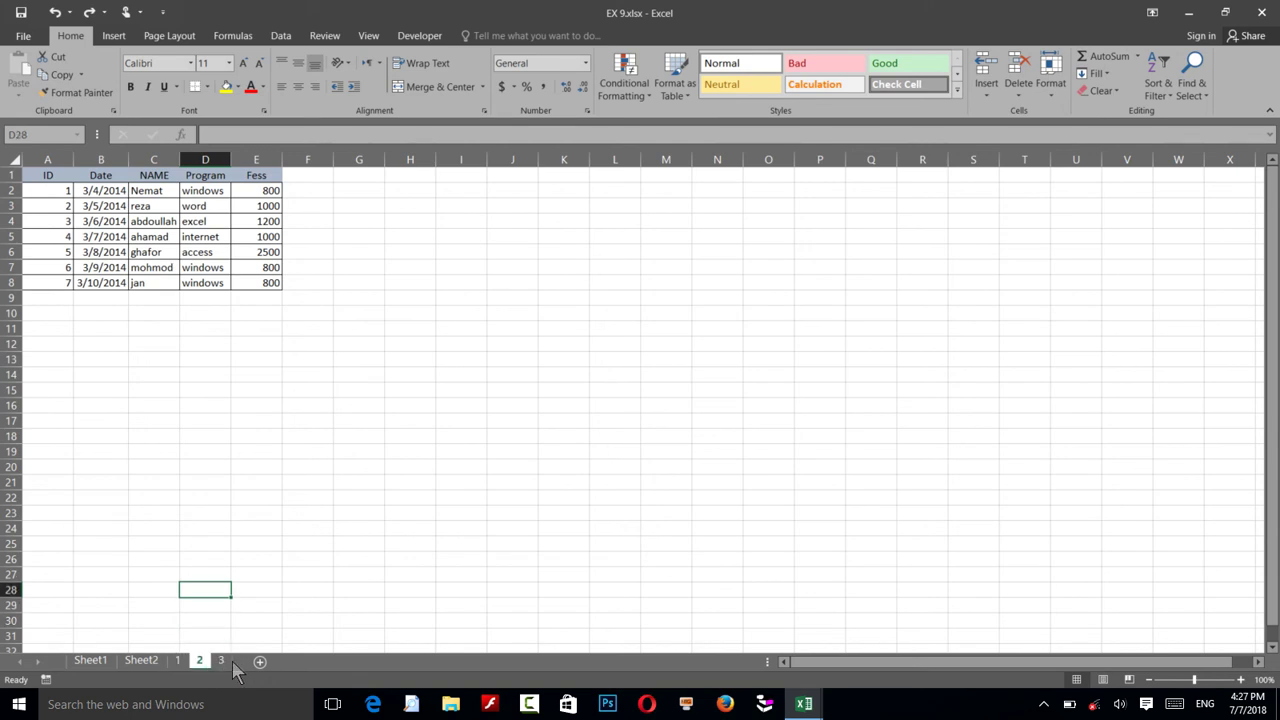
Insert a new blank sheet named total after sheet 3, then return to sheet 1's table
click(221, 661)
click(259, 661)
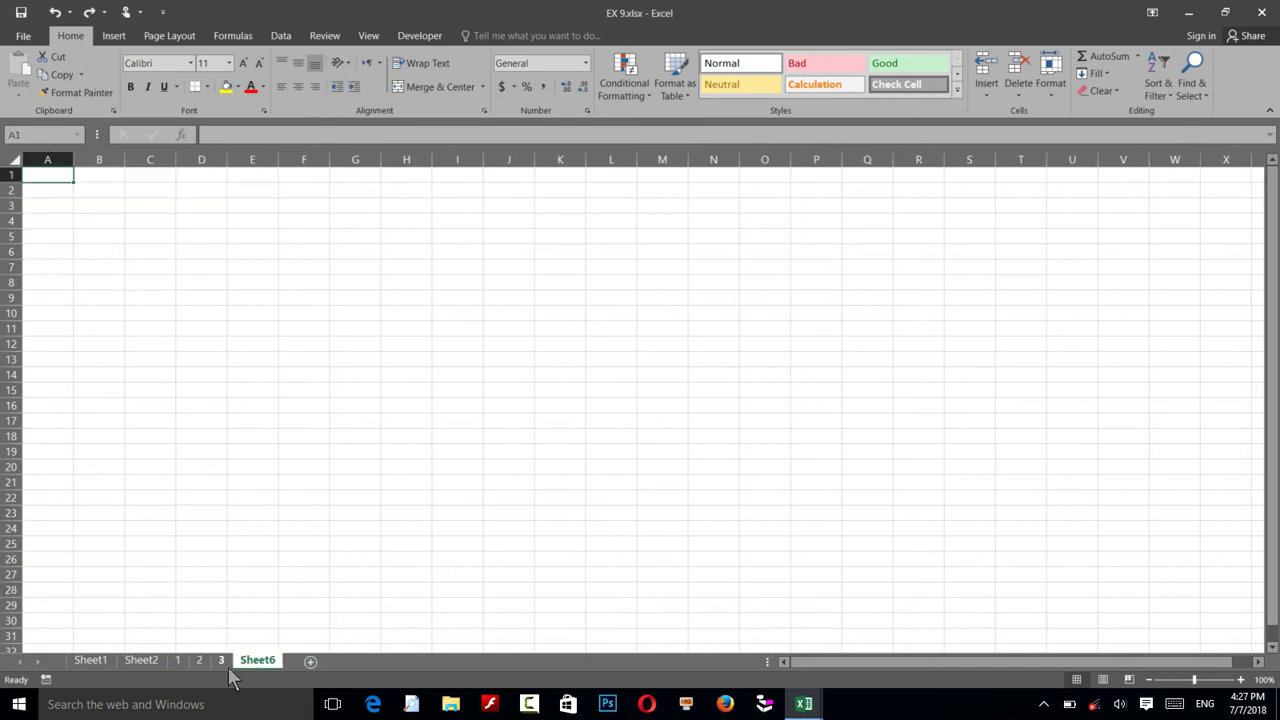
text(toa)
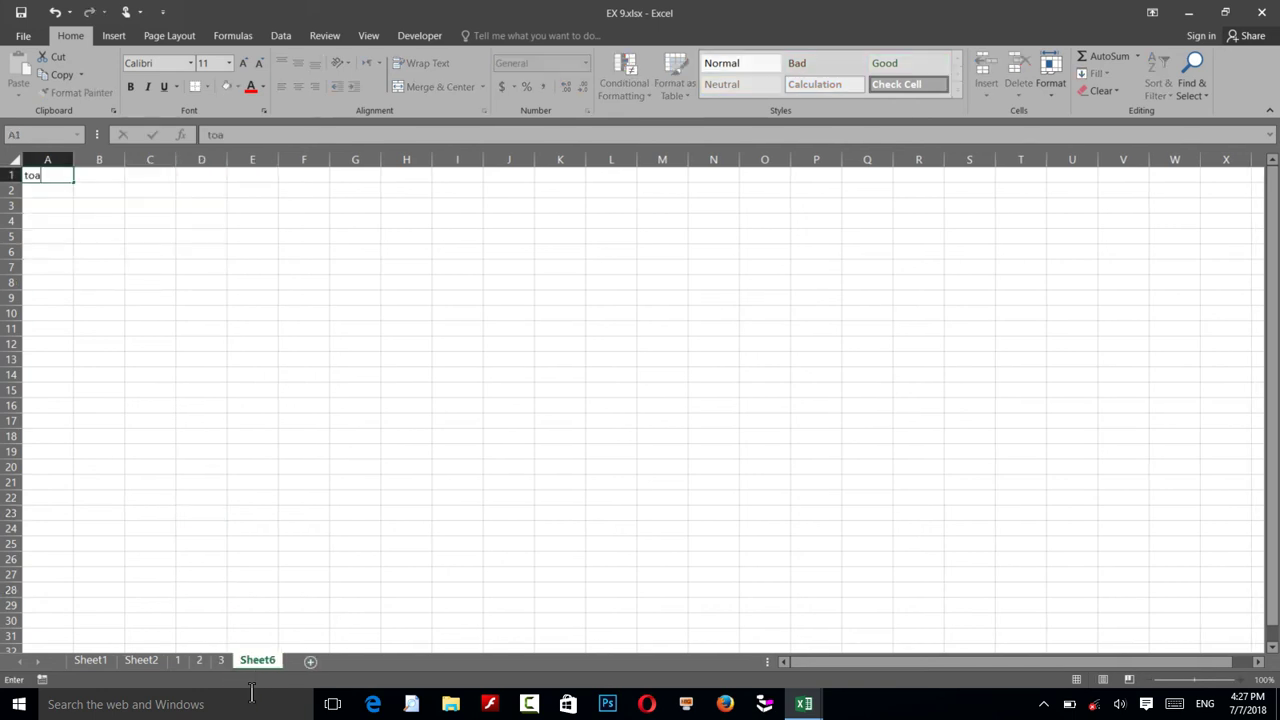
key(Escape)
double_click(264, 664)
text(toal)
key(BackSpace)
key(BackSpace)
text(tal)
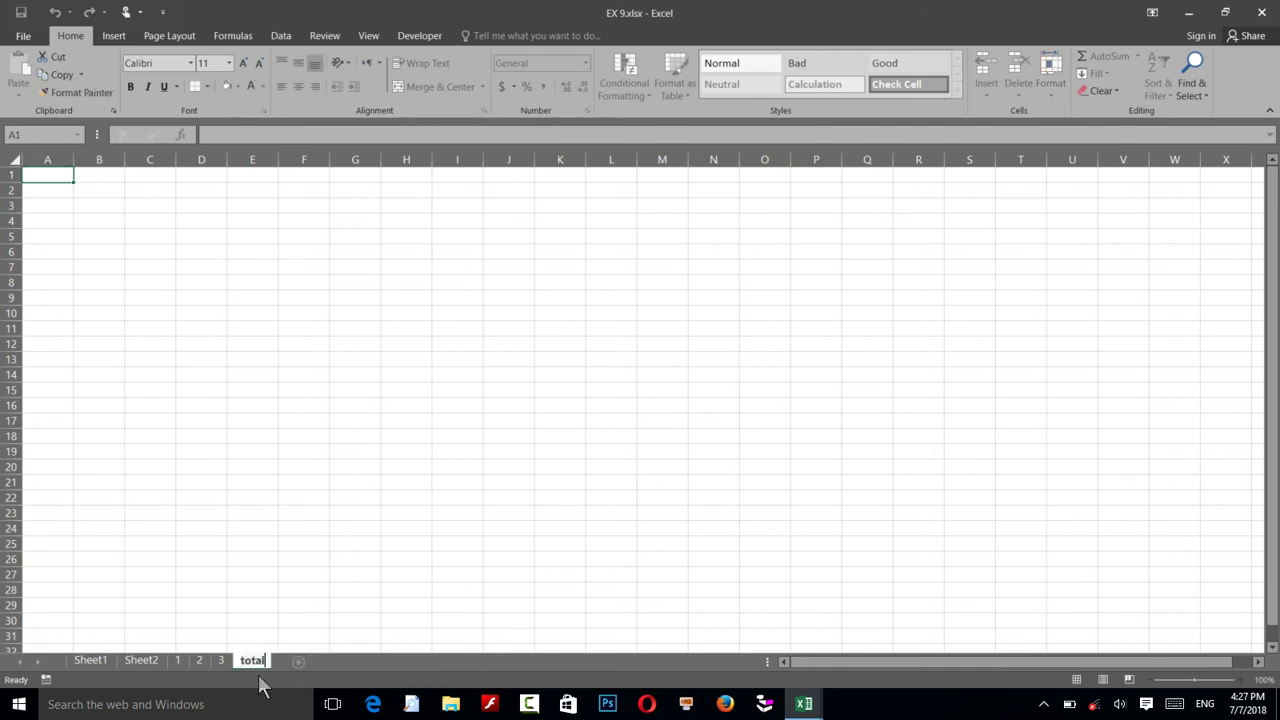
click(180, 664)
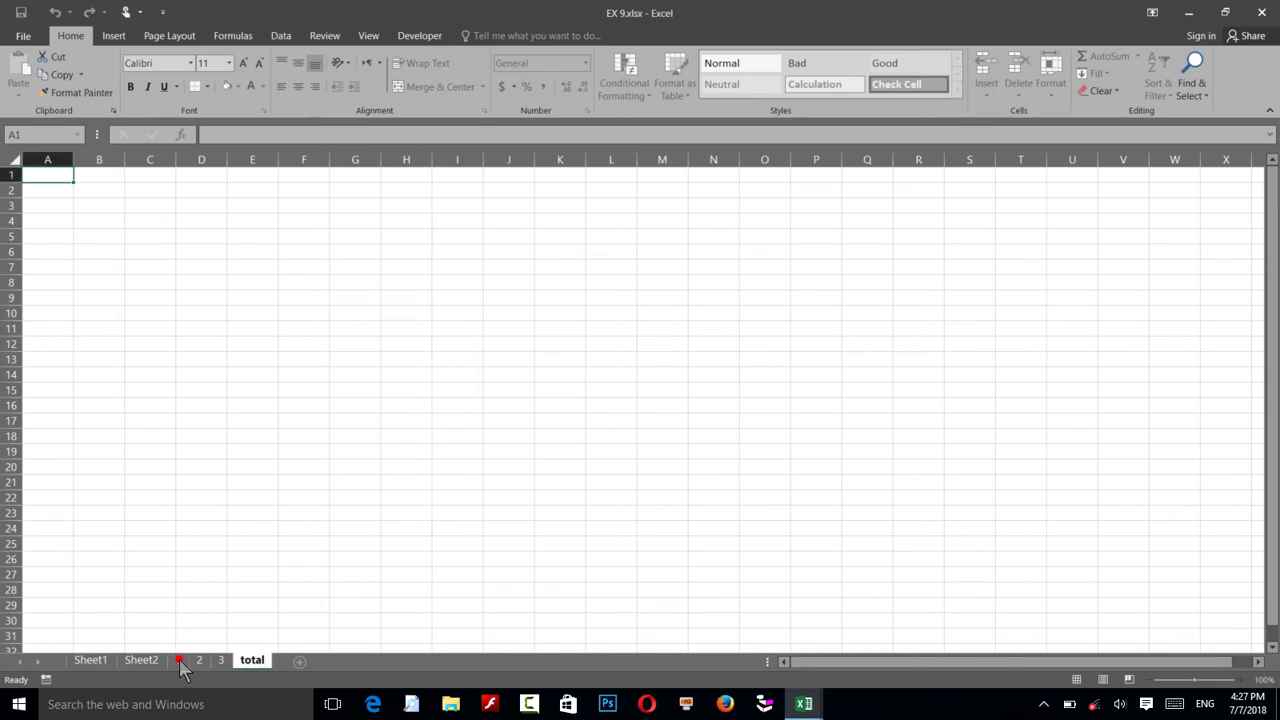
click(238, 661)
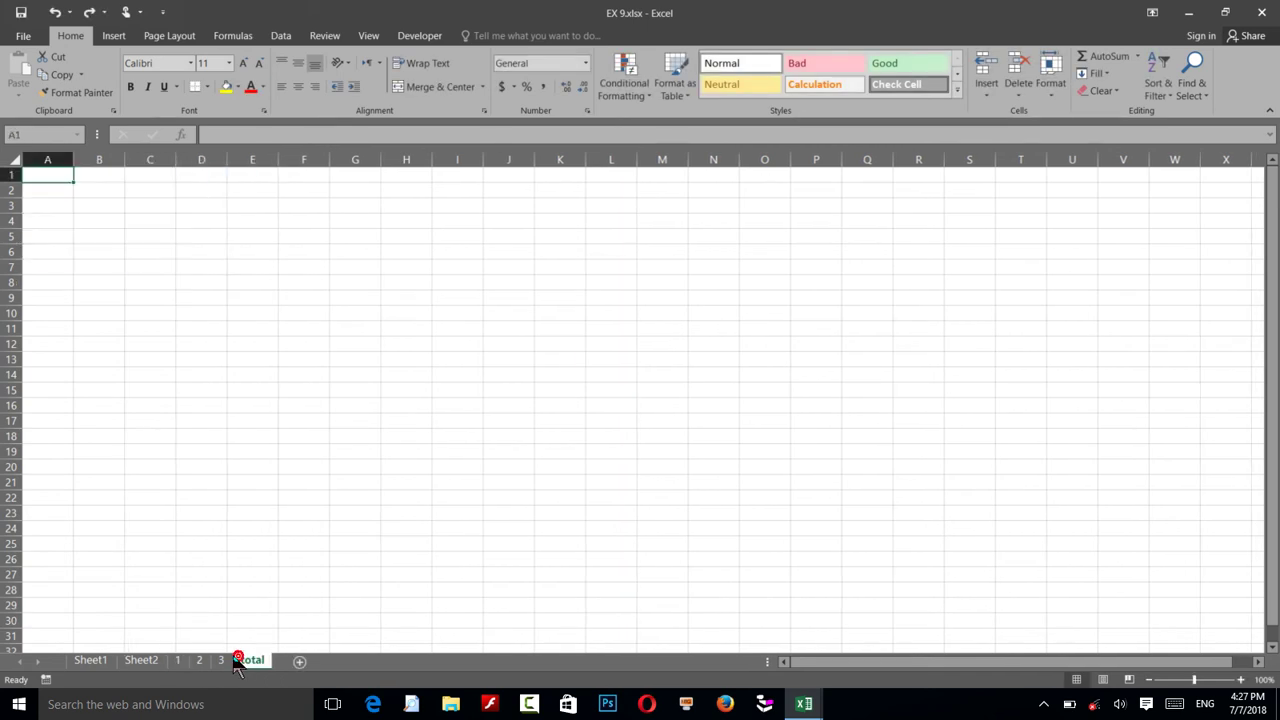
click(179, 661)
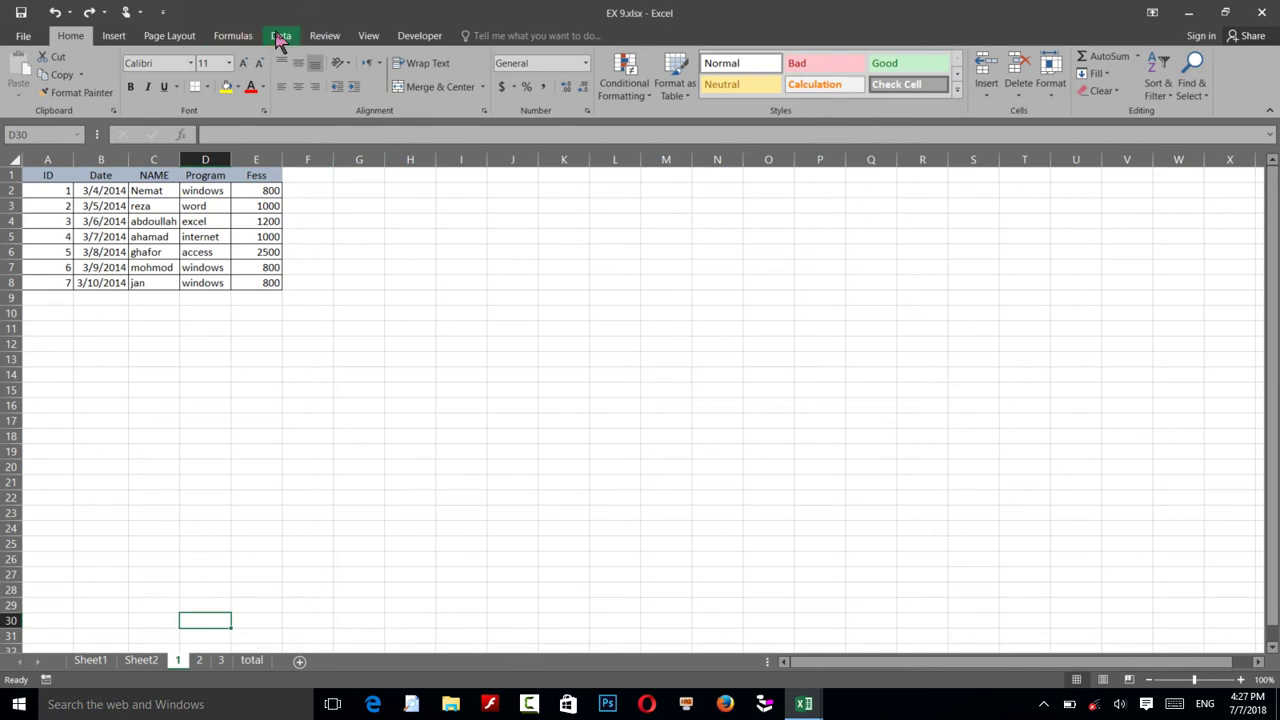
Set D2's Program to ppint from its validation dropdown, trying excel and access in D3
click(281, 36)
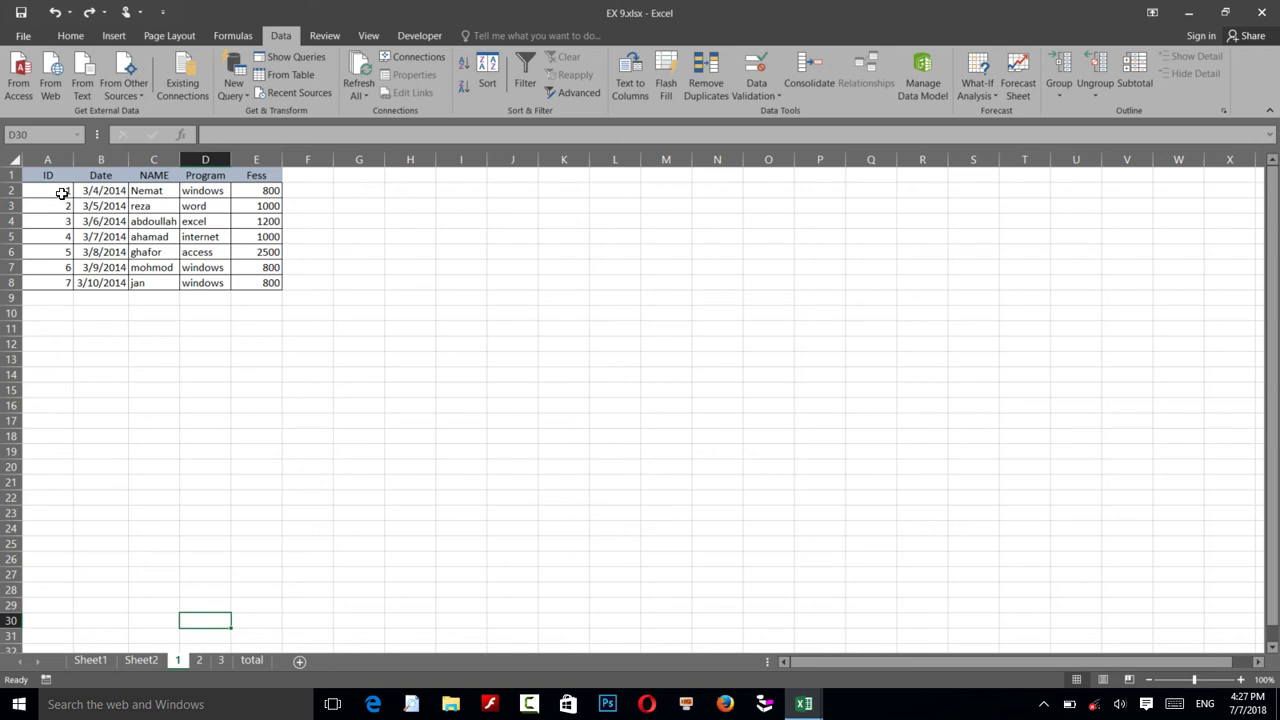
click(194, 191)
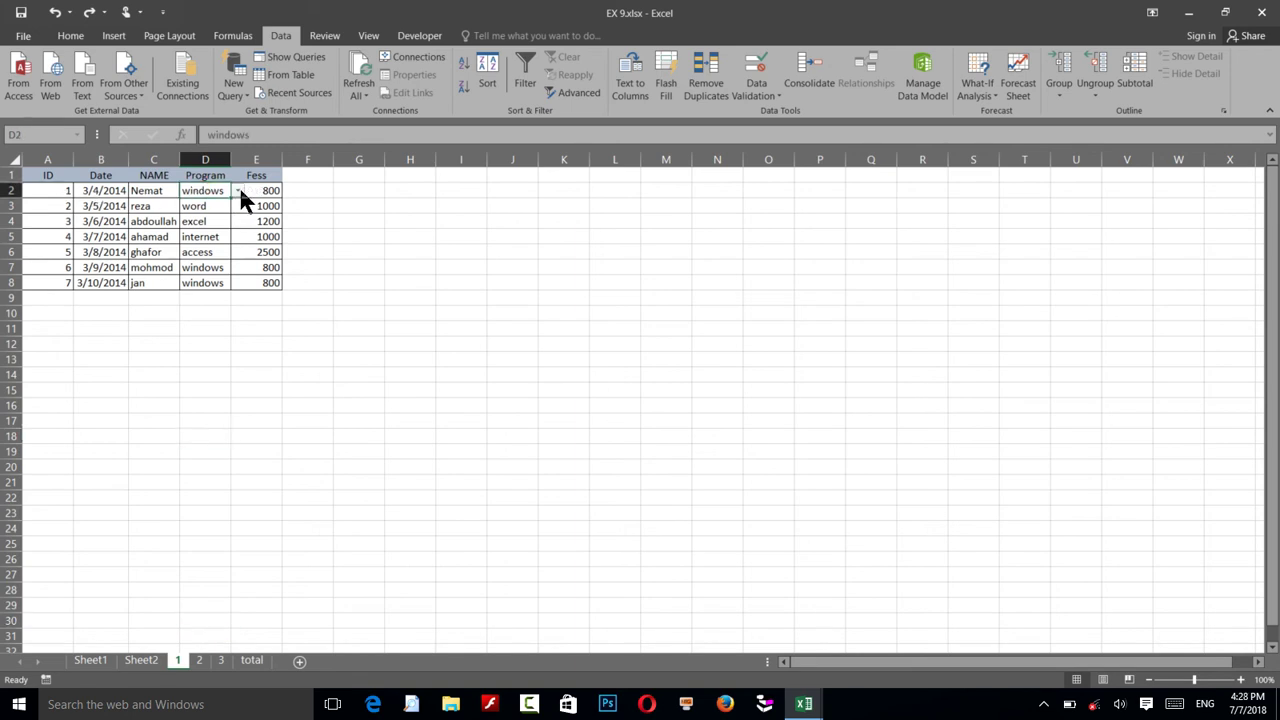
click(237, 190)
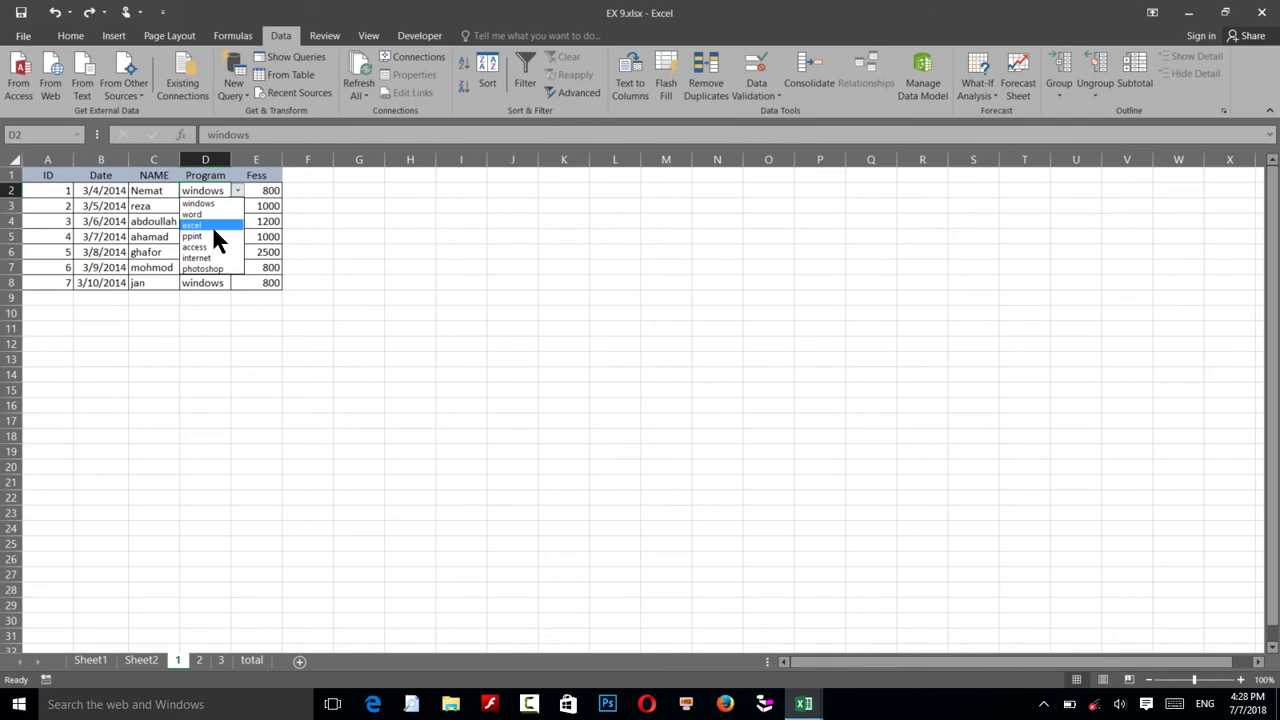
click(211, 237)
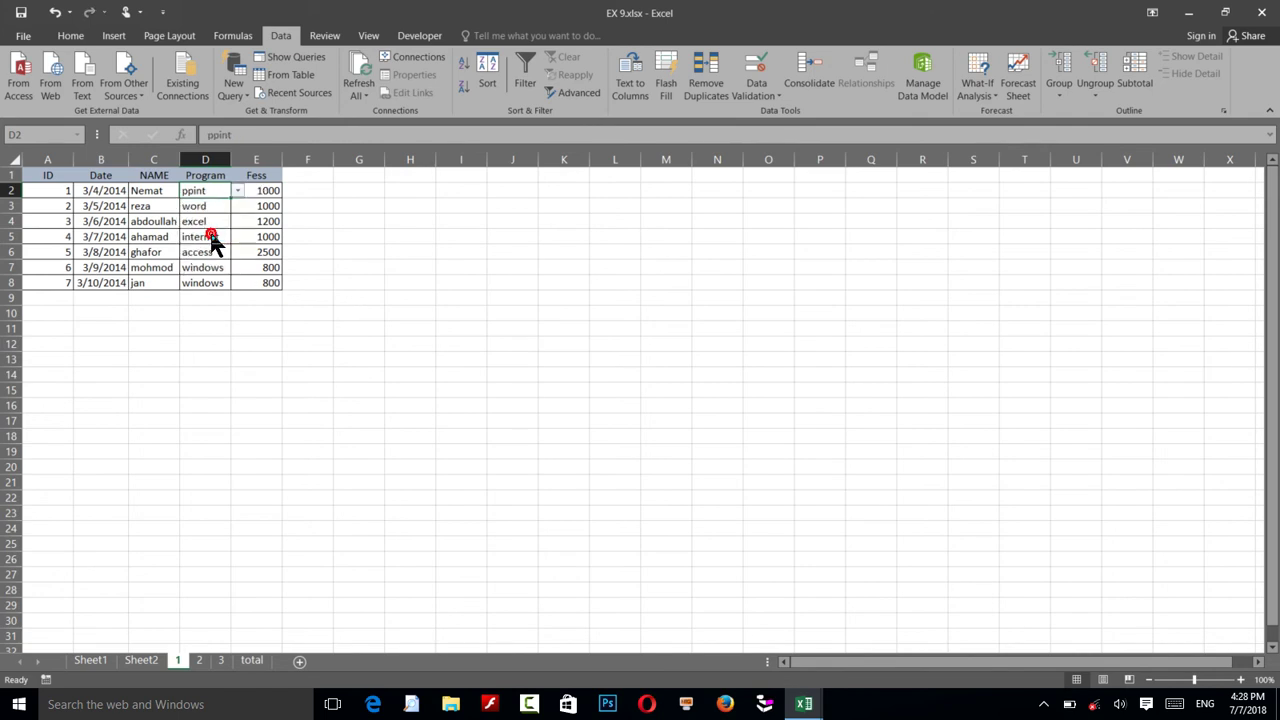
click(212, 205)
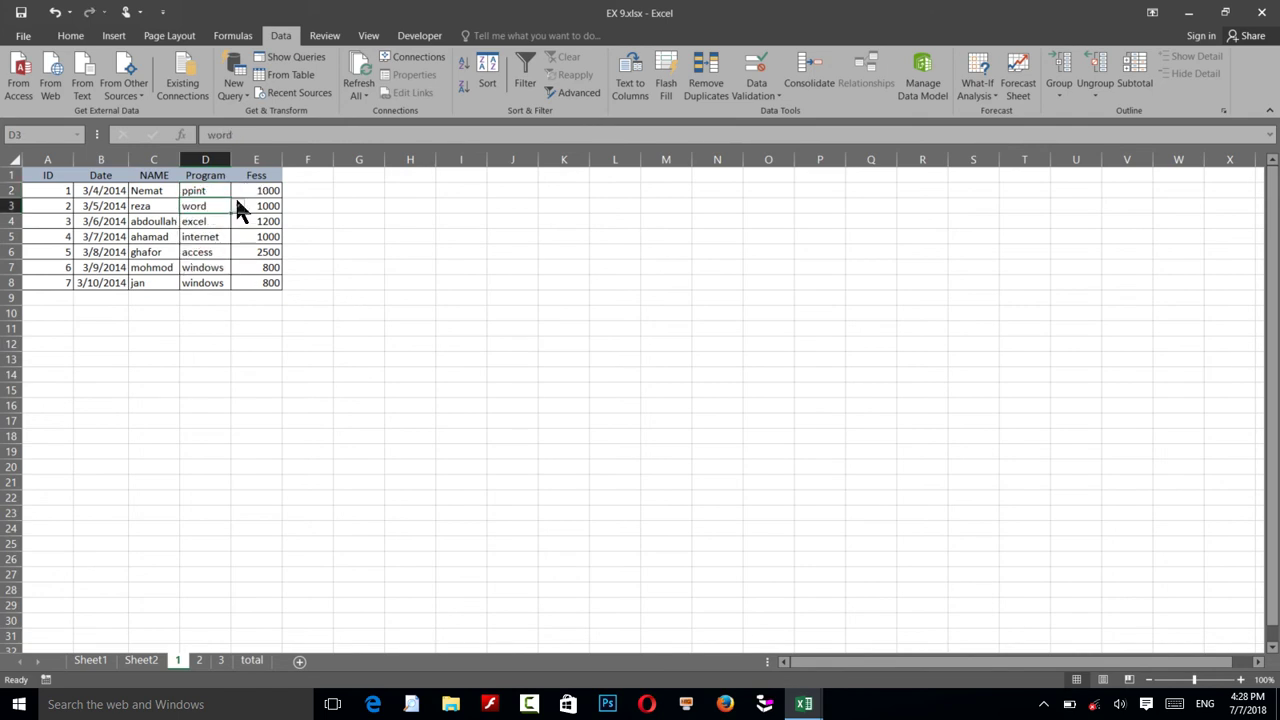
click(240, 205)
click(220, 241)
click(237, 205)
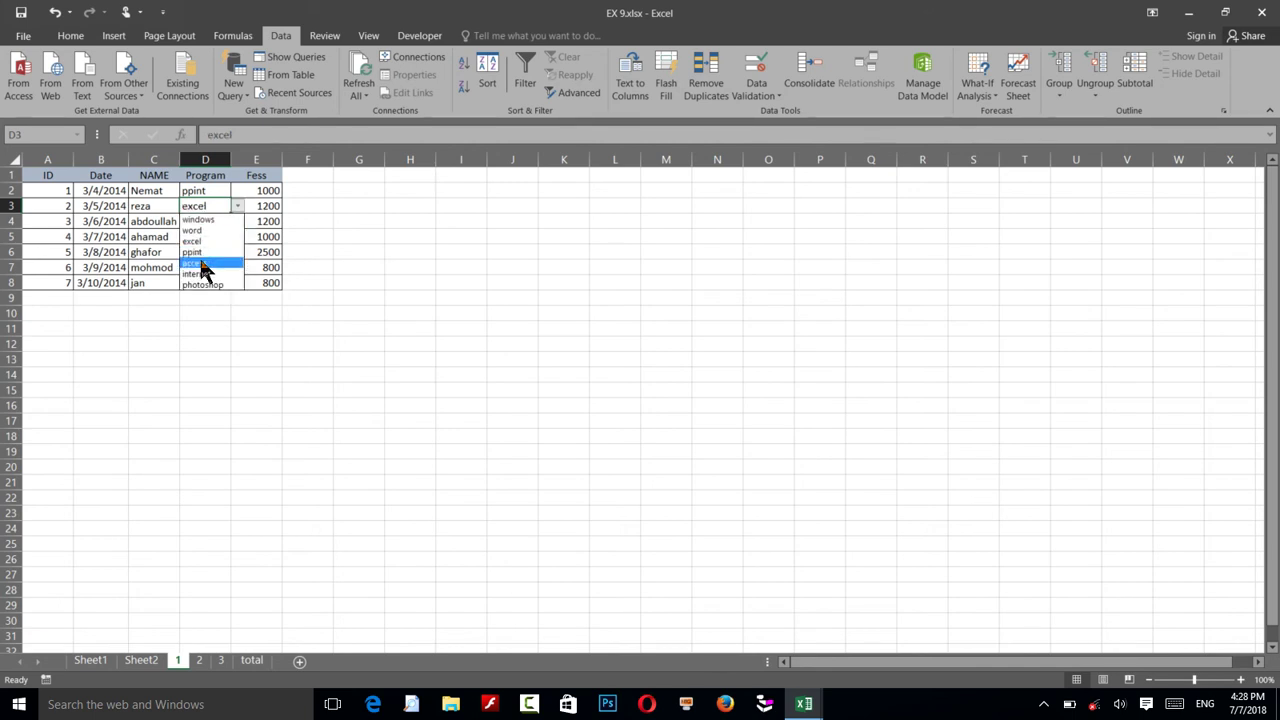
click(201, 261)
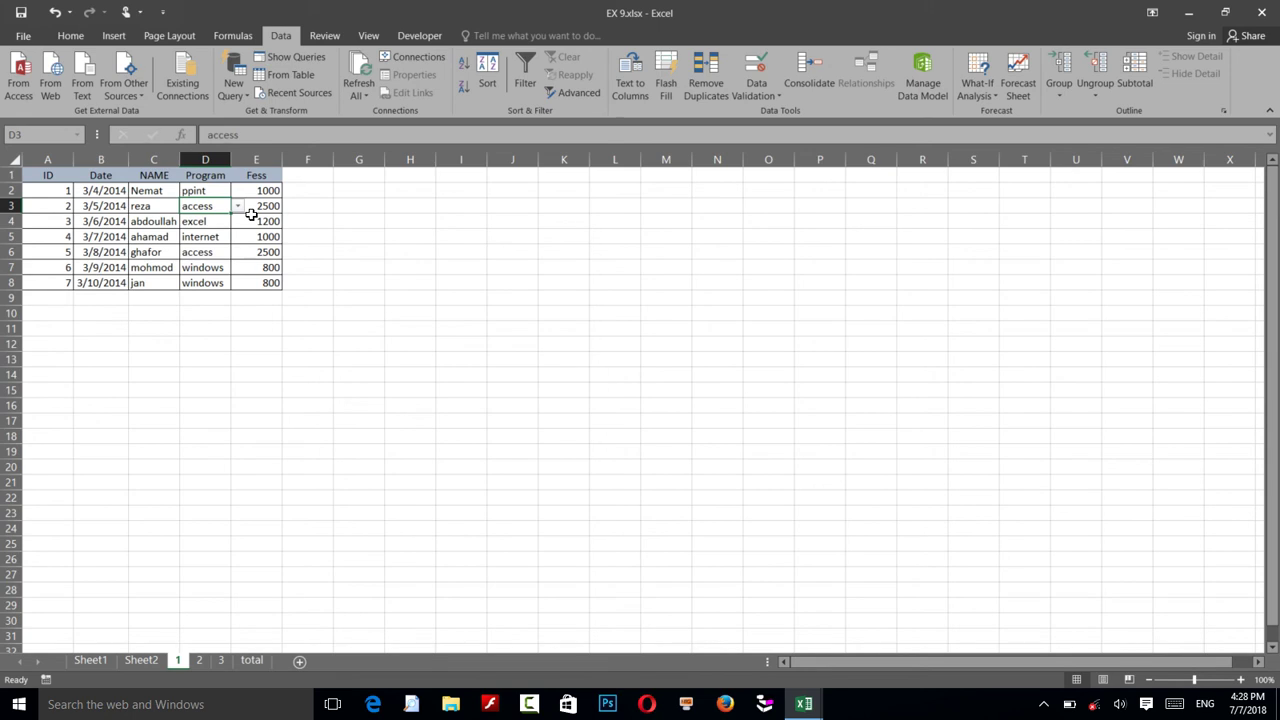
Re-enter the IF fee formula in E2 and set D3's Program to internet
click(254, 217)
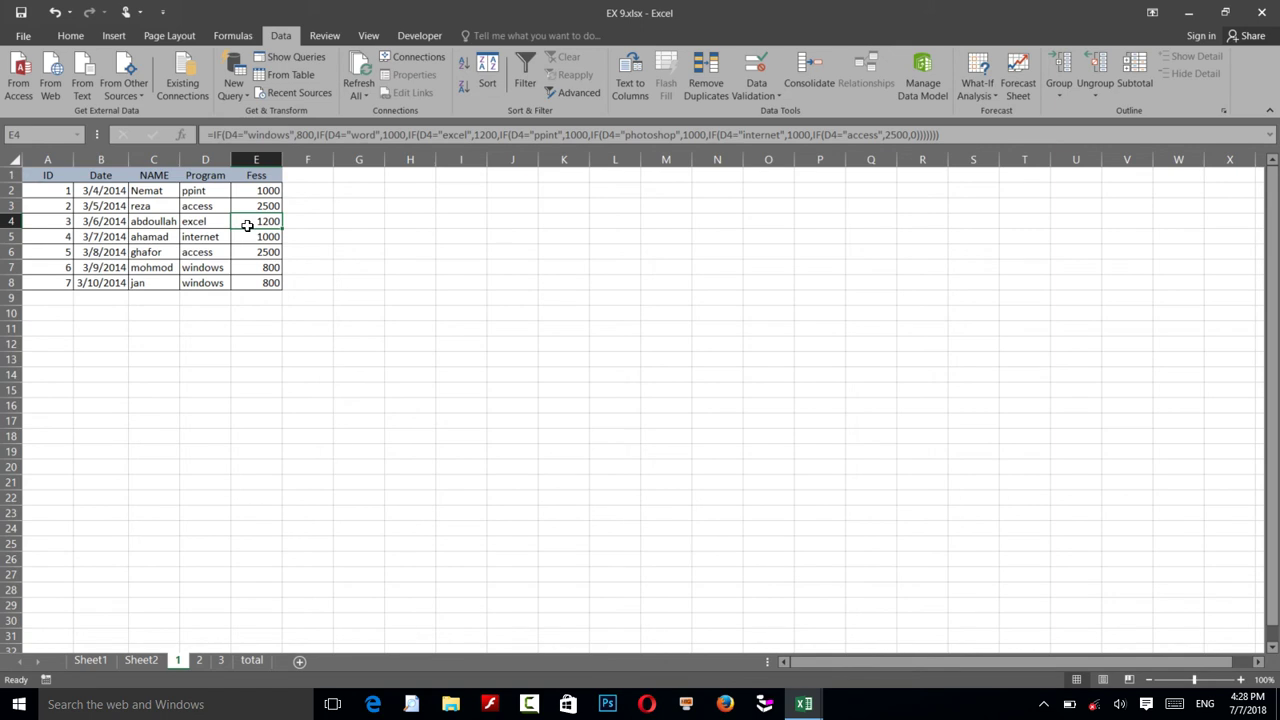
double_click(249, 194)
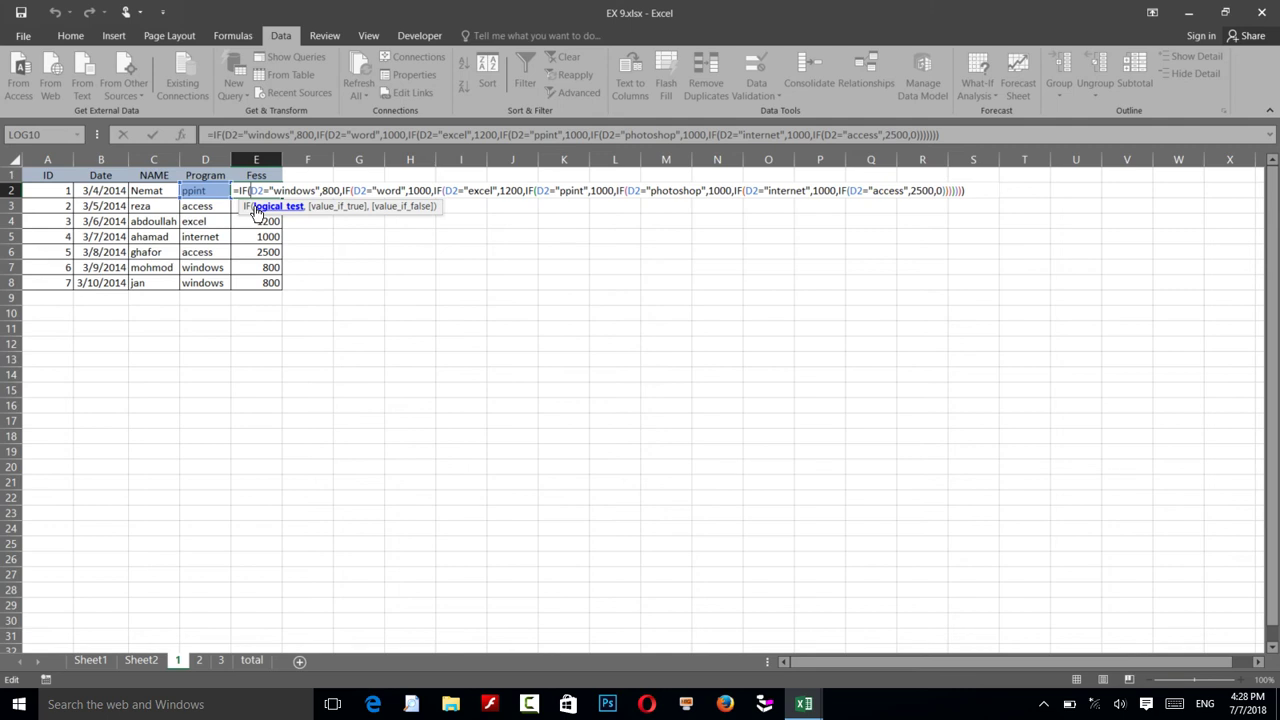
key(Return)
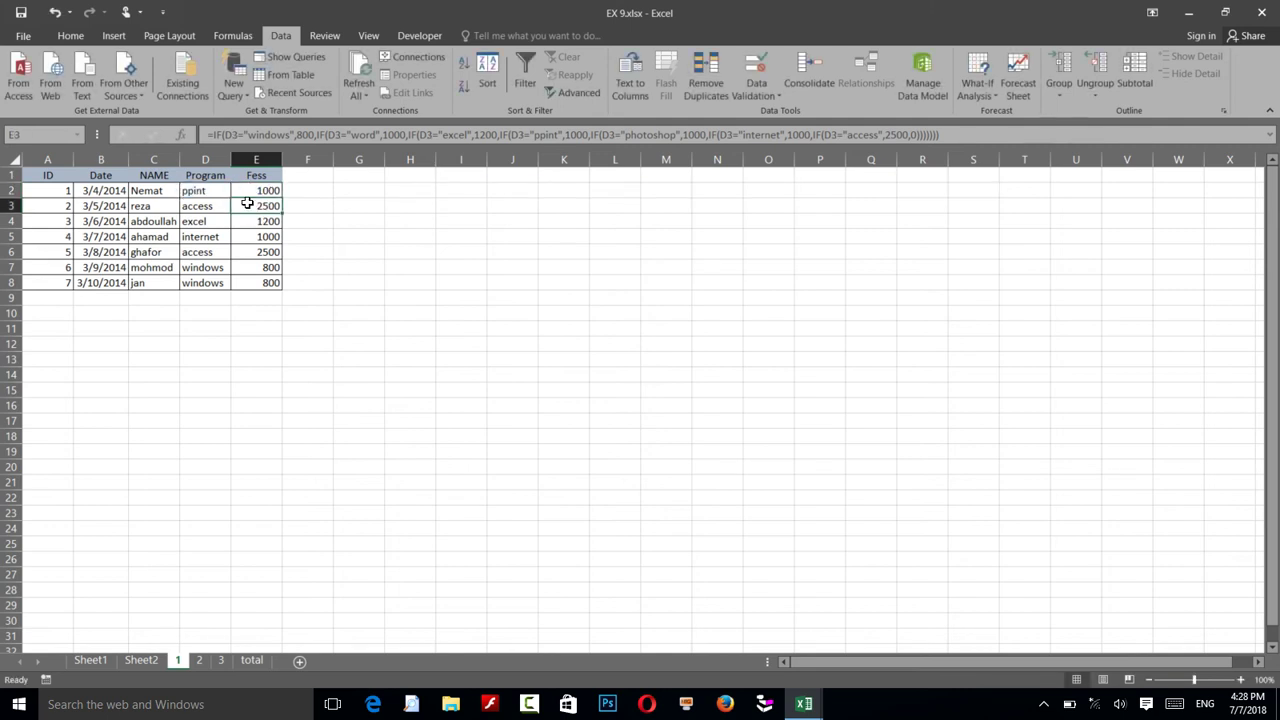
click(205, 210)
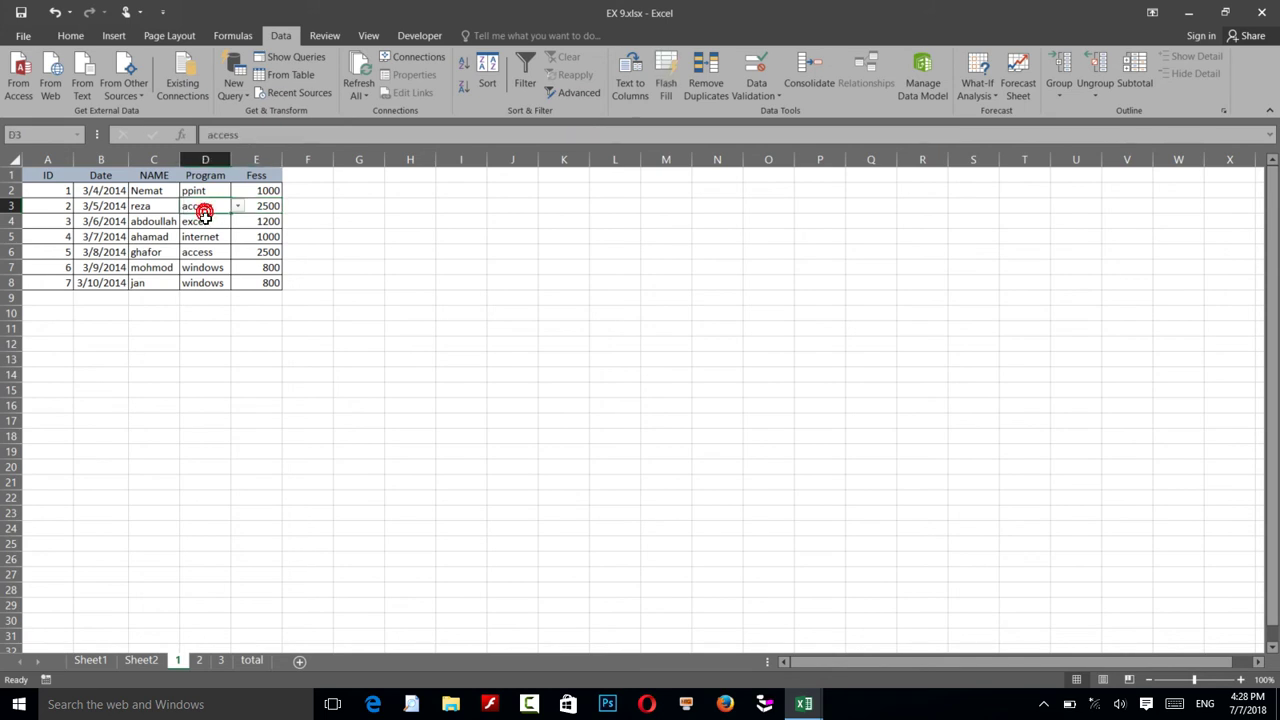
click(233, 206)
click(194, 231)
click(237, 206)
click(200, 253)
click(237, 205)
click(210, 273)
Select the Program entries, names C2:C8 and the ID–NAME headers to review the table
drag(188, 190, 186, 282)
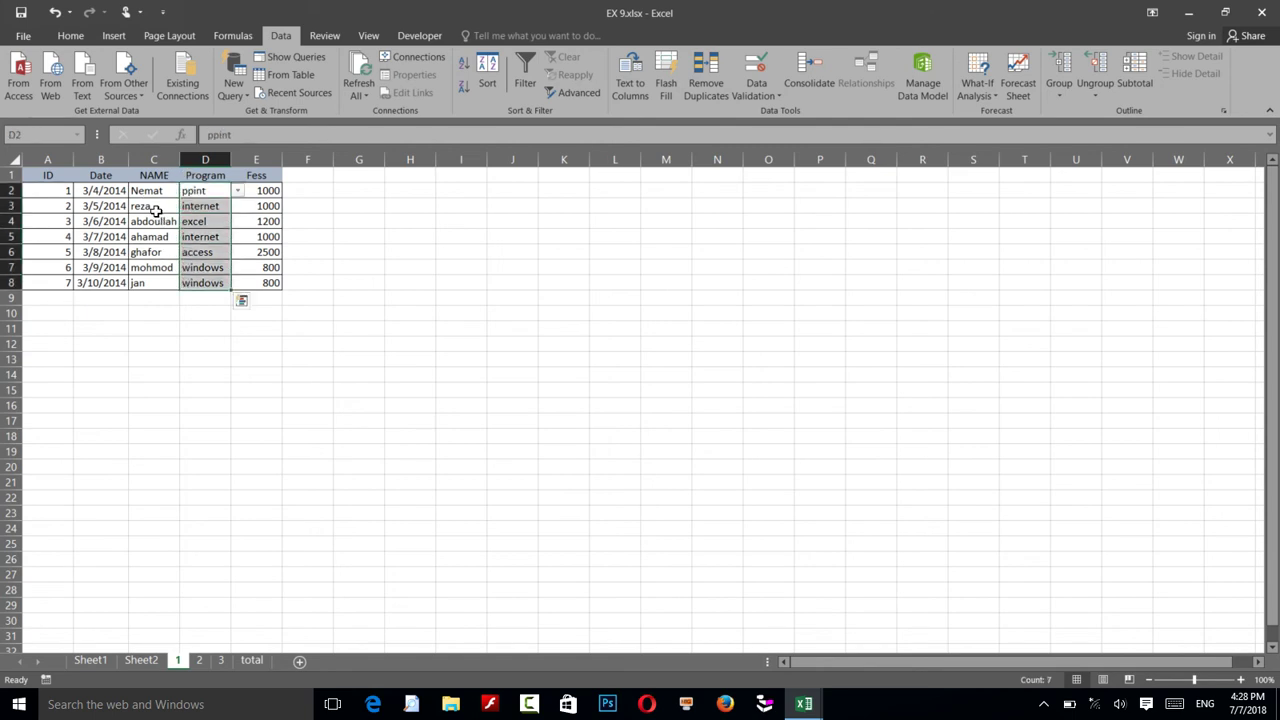
drag(155, 192, 160, 263)
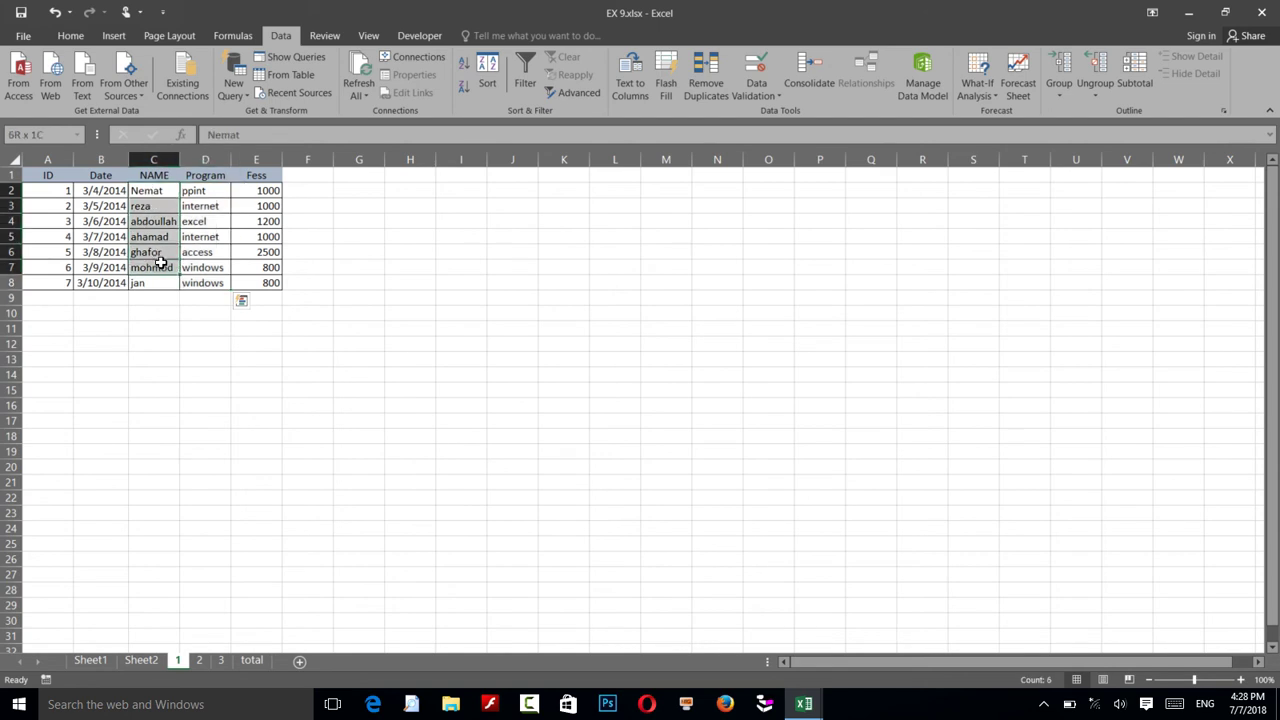
drag(162, 272, 160, 285)
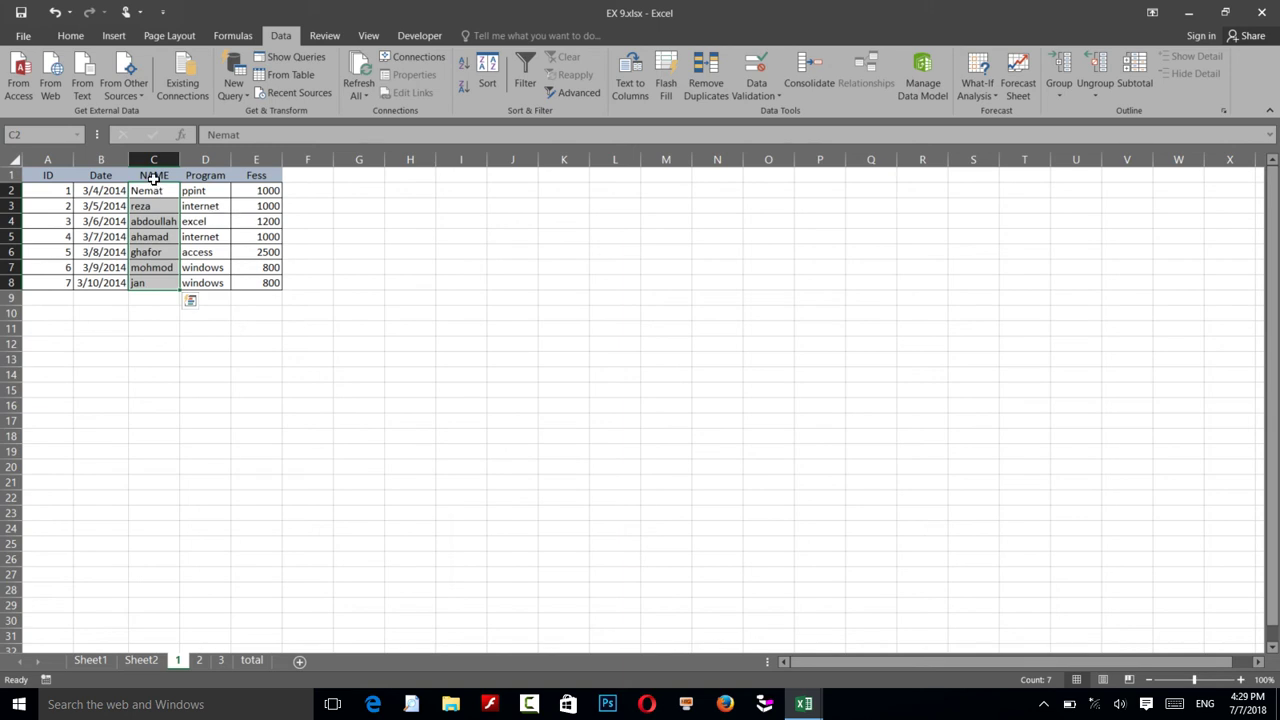
drag(45, 174, 148, 175)
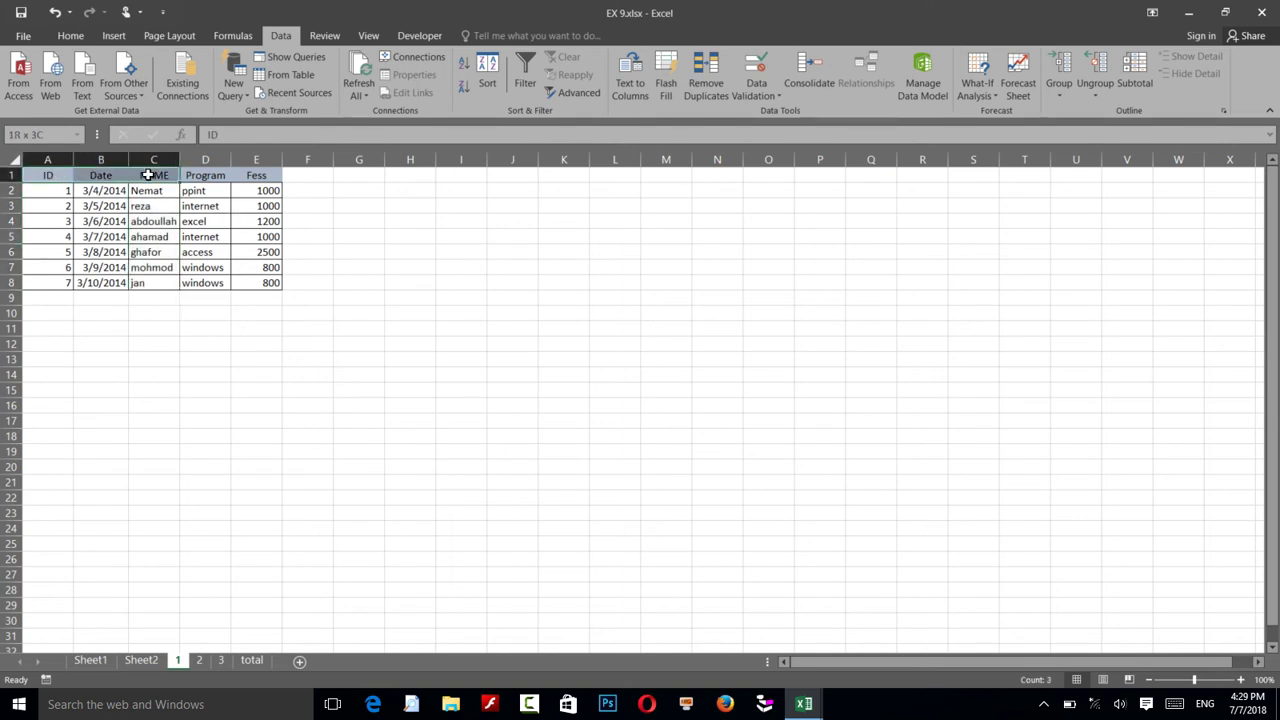
On the total sheet, enter the headings id in A2 and name in B2
click(251, 662)
click(48, 190)
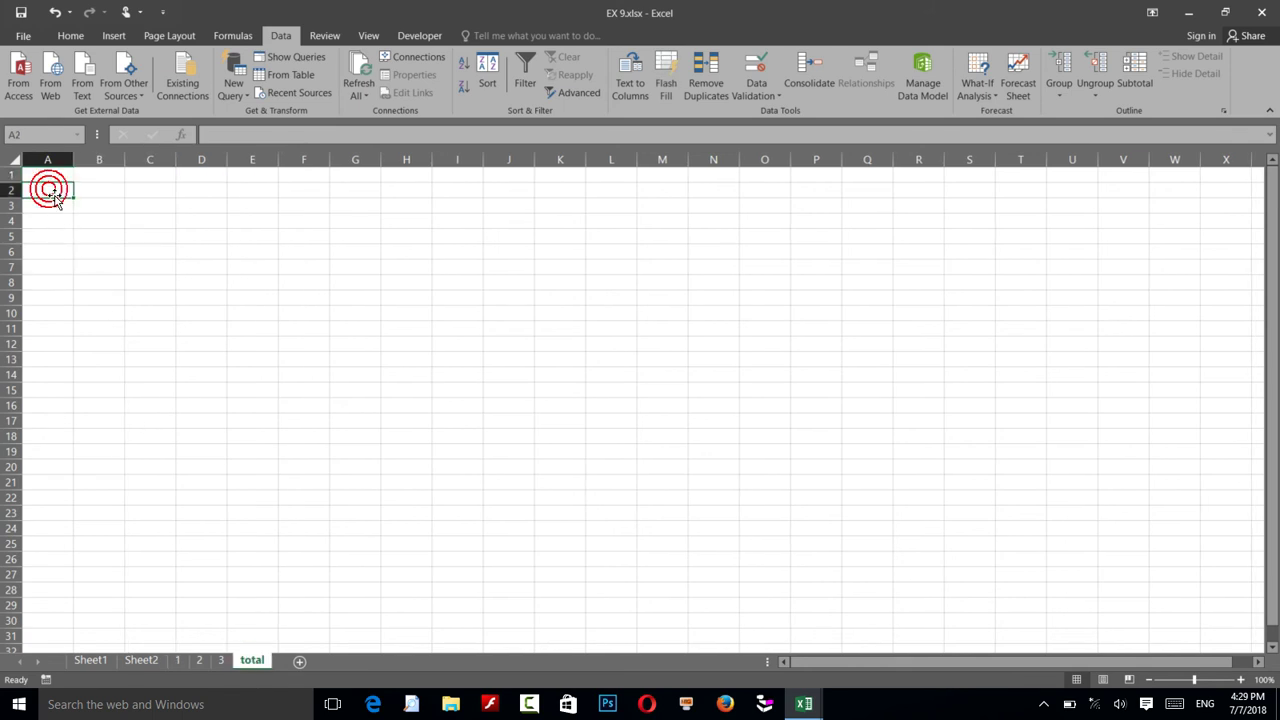
text(id)
key(Tab)
text(name)
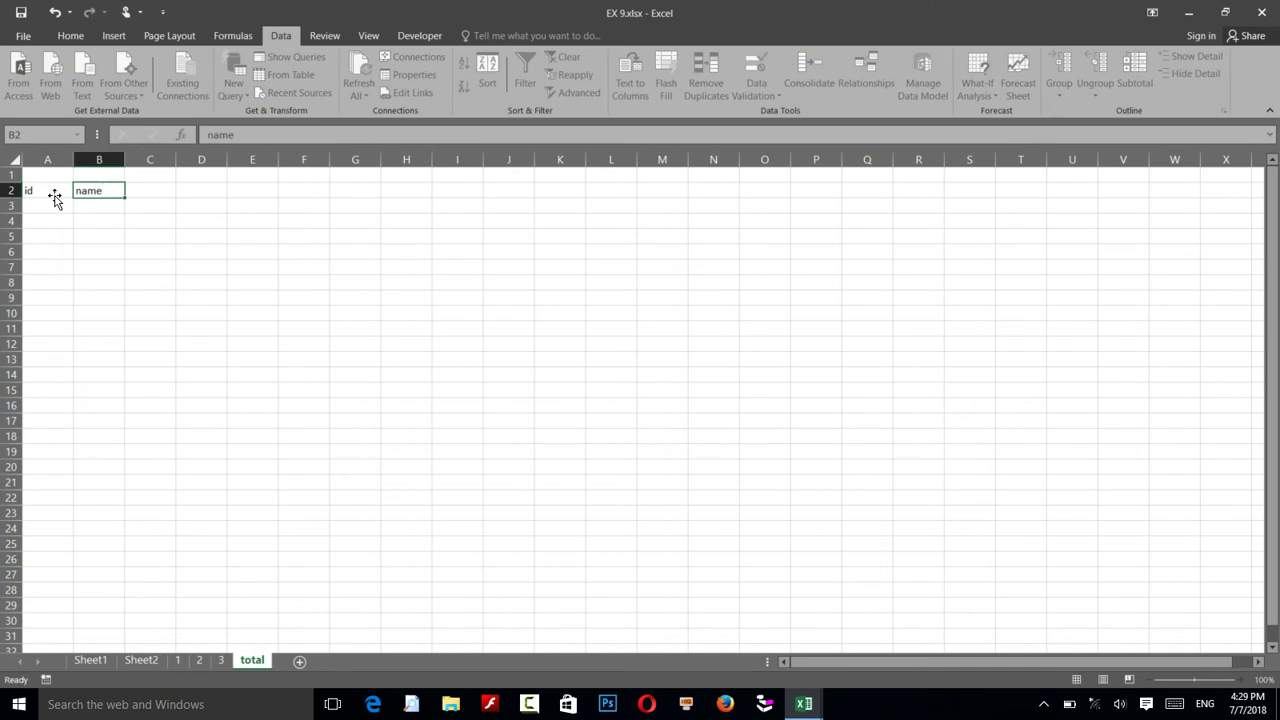
key(Return)
click(84, 205)
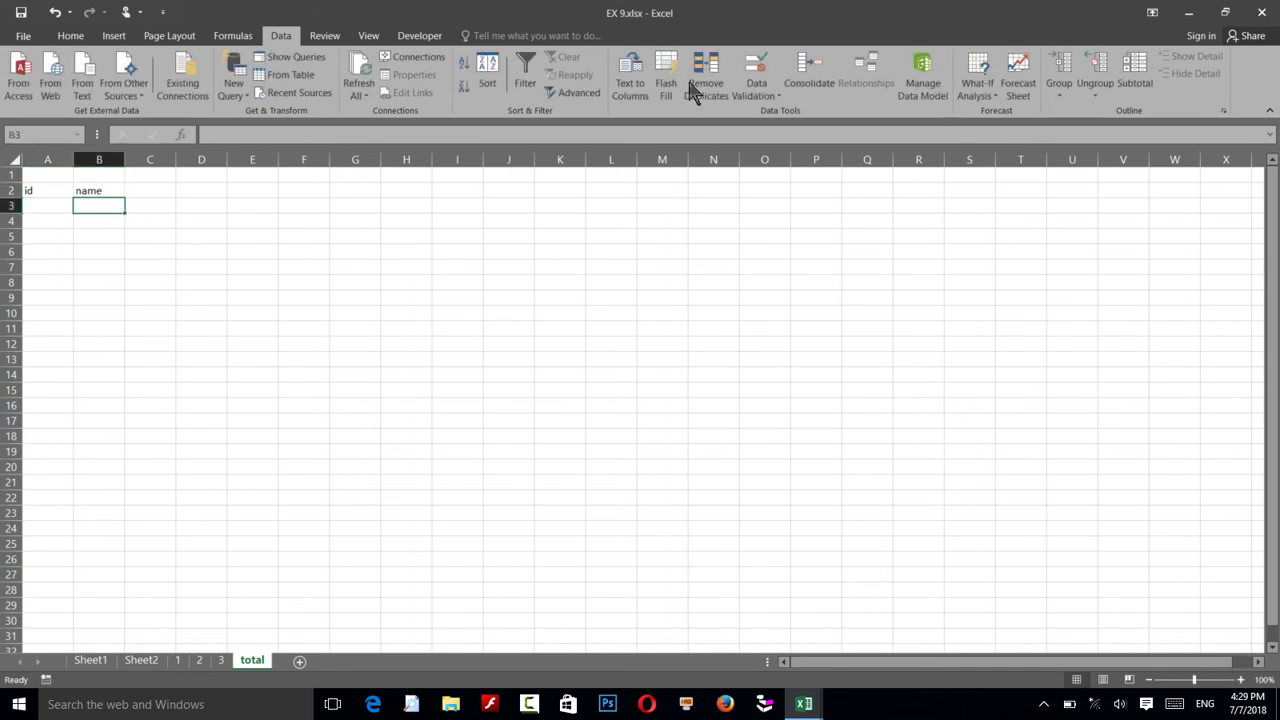
Start a Sum consolidation and add sheet 1's Fees range '1'!$E$2:$E$8 as a reference
click(810, 78)
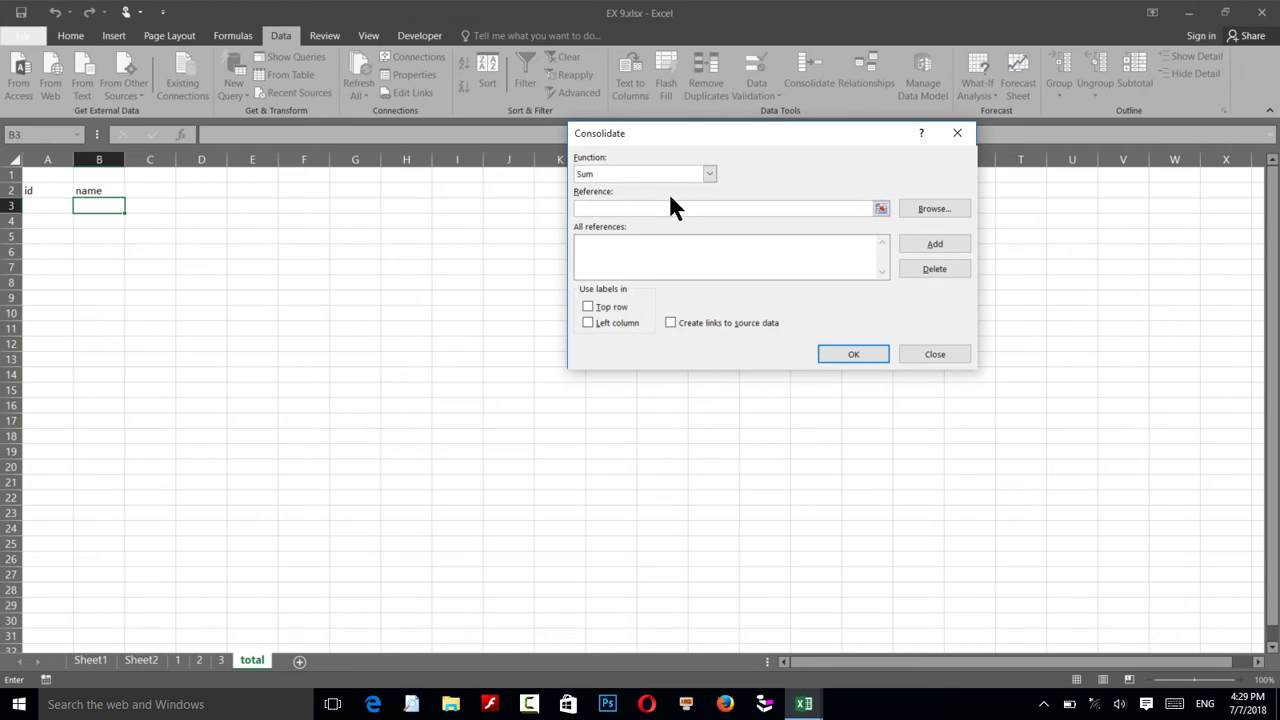
click(596, 176)
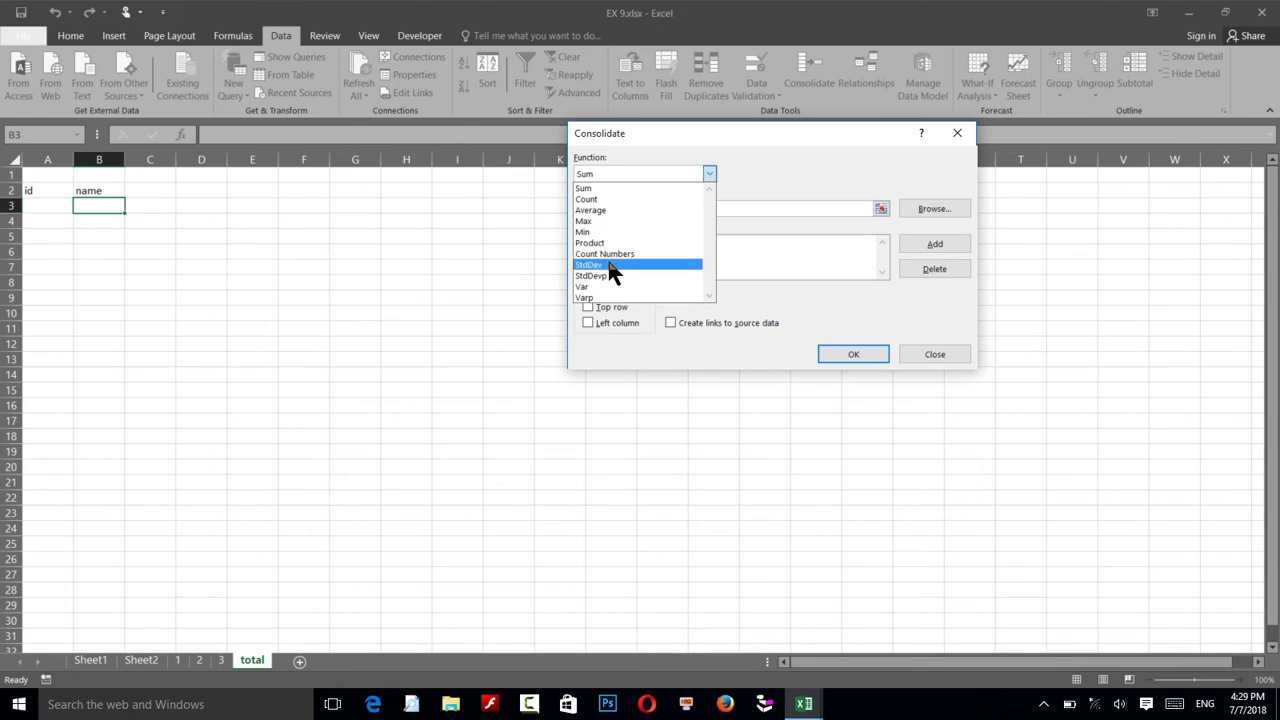
click(598, 189)
click(880, 208)
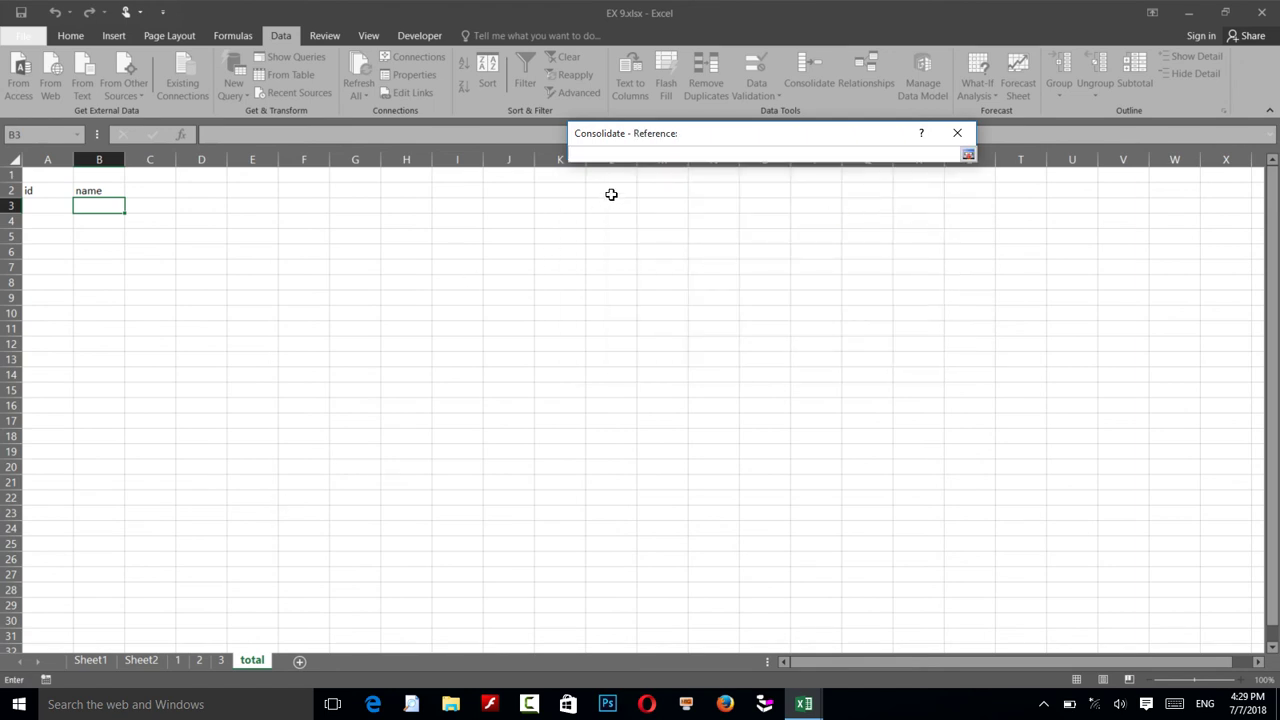
click(180, 661)
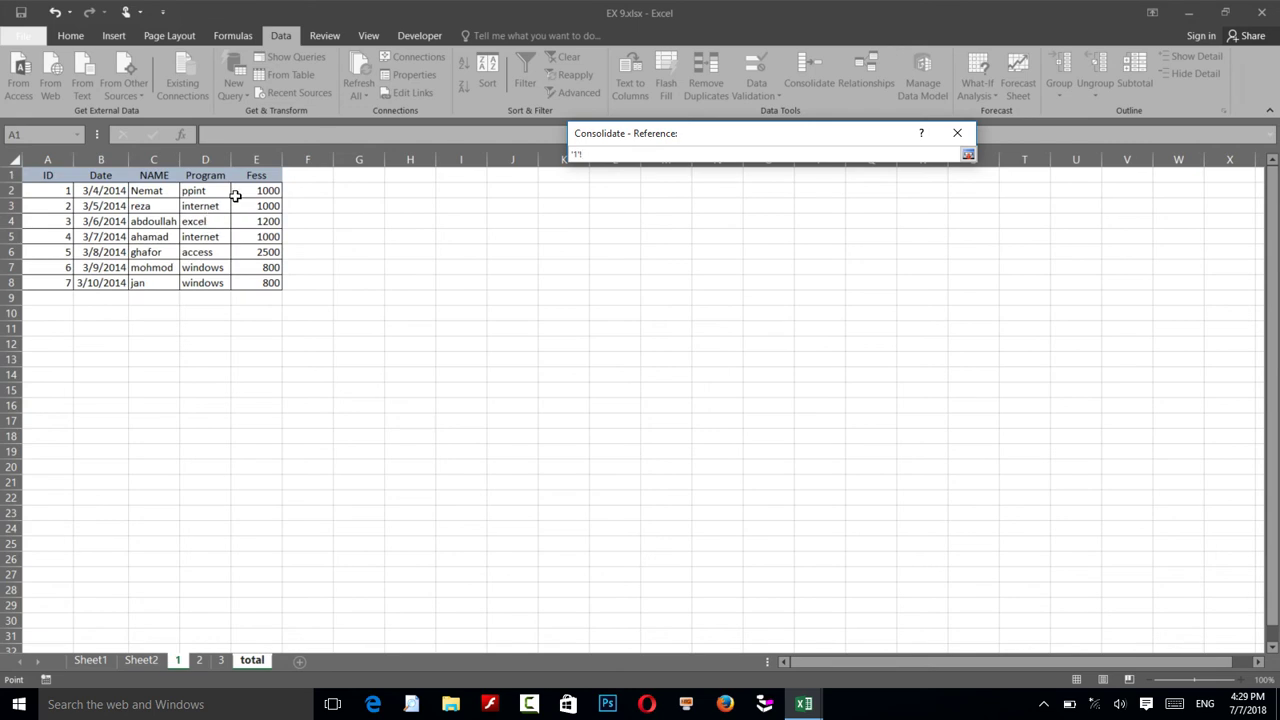
drag(257, 190, 267, 283)
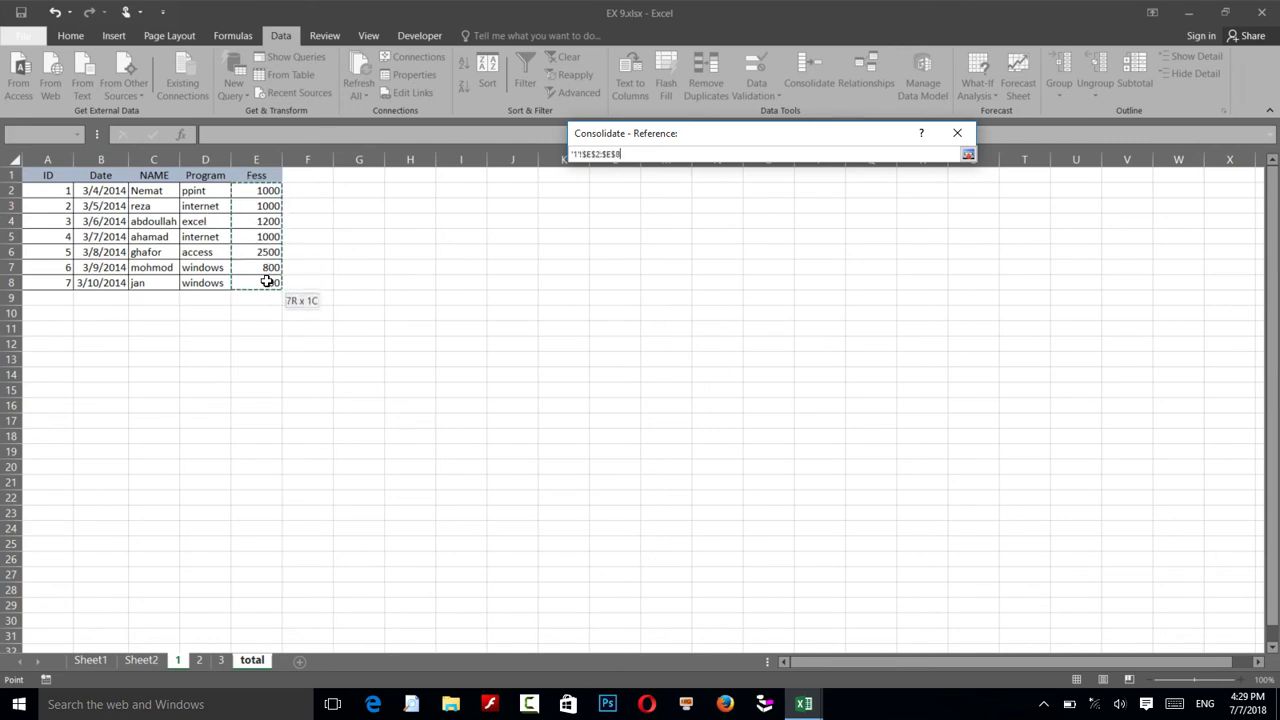
click(967, 157)
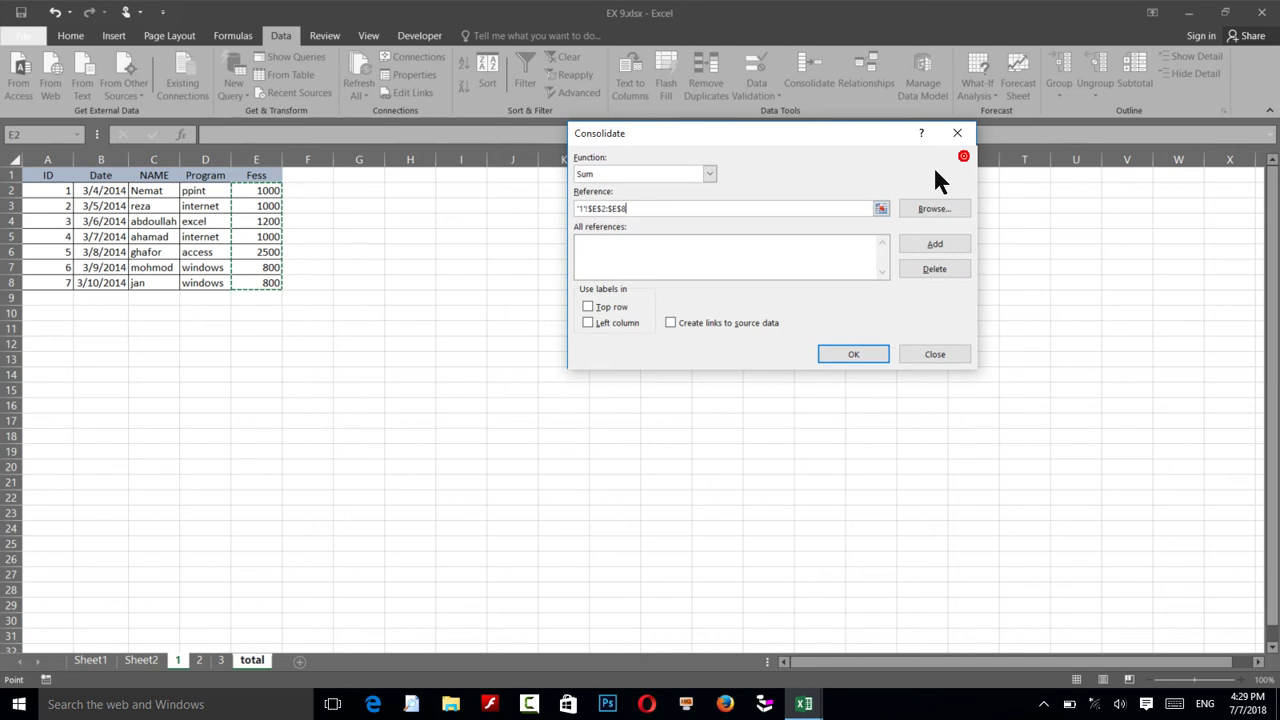
click(906, 242)
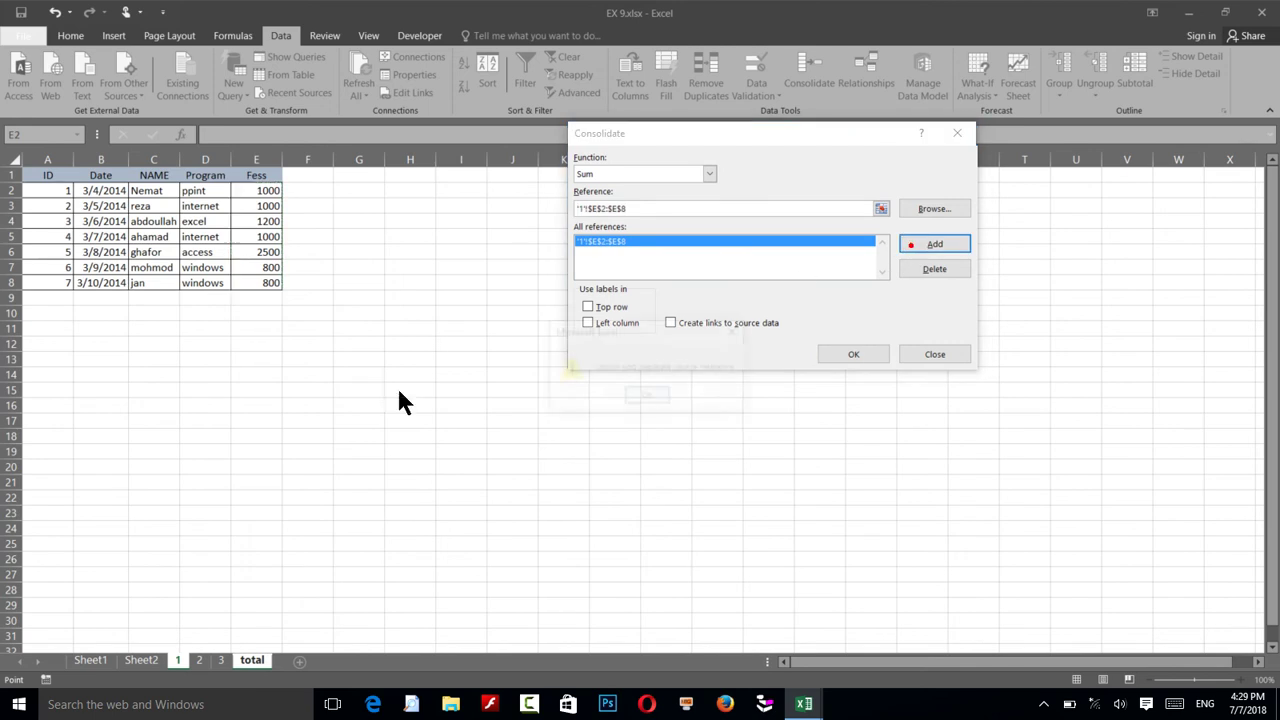
click(910, 244)
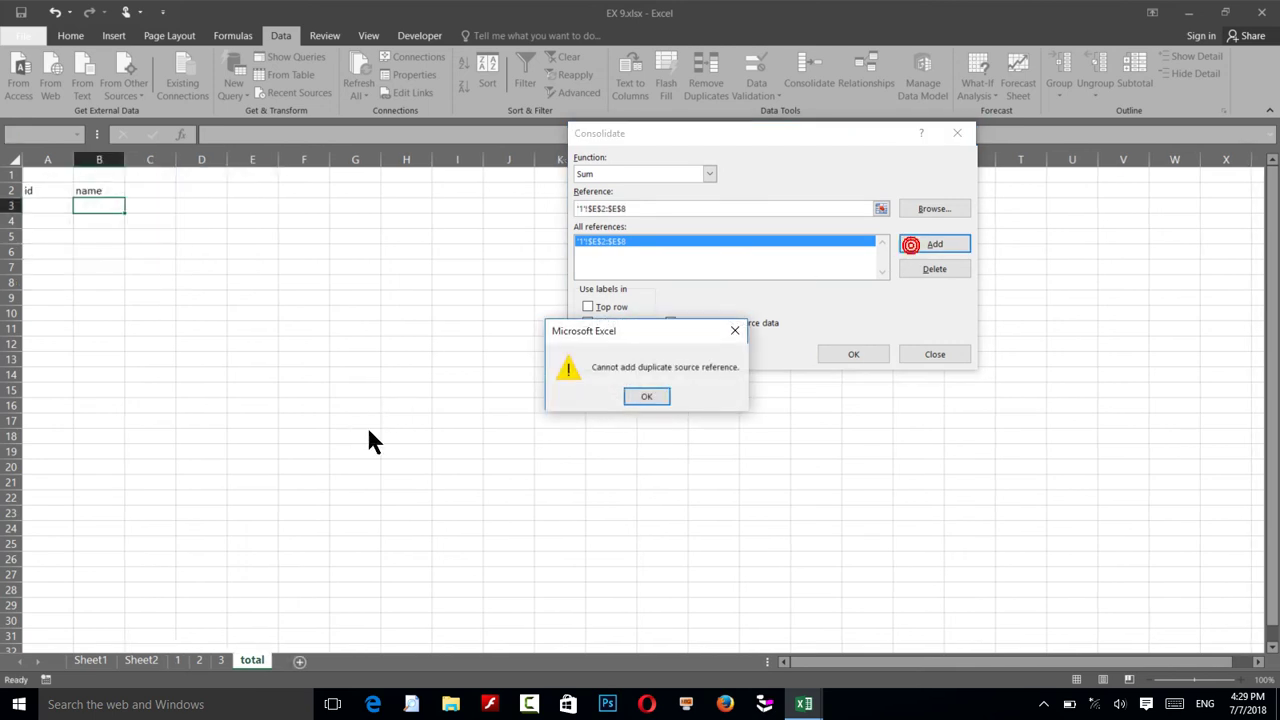
click(648, 397)
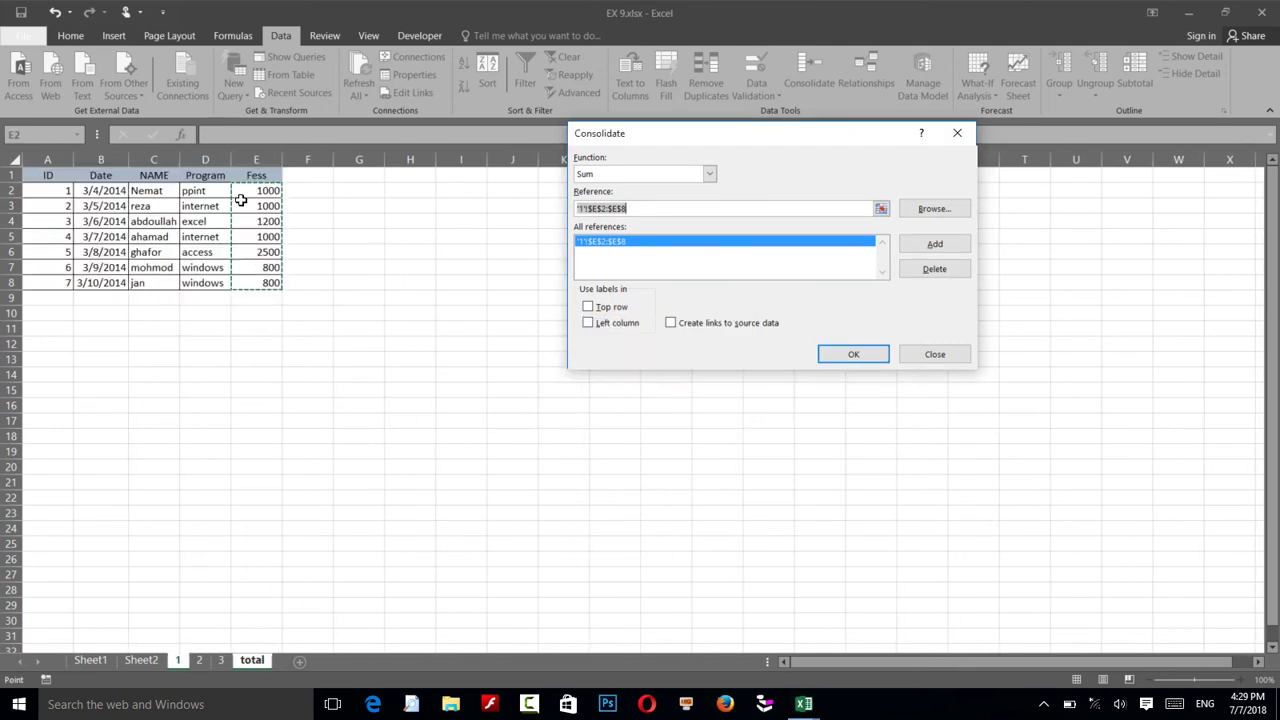
Add '2'!$E$2:$E$8 and '3'!$E$2:$E$8, and check Create links to source data
drag(240, 190, 254, 285)
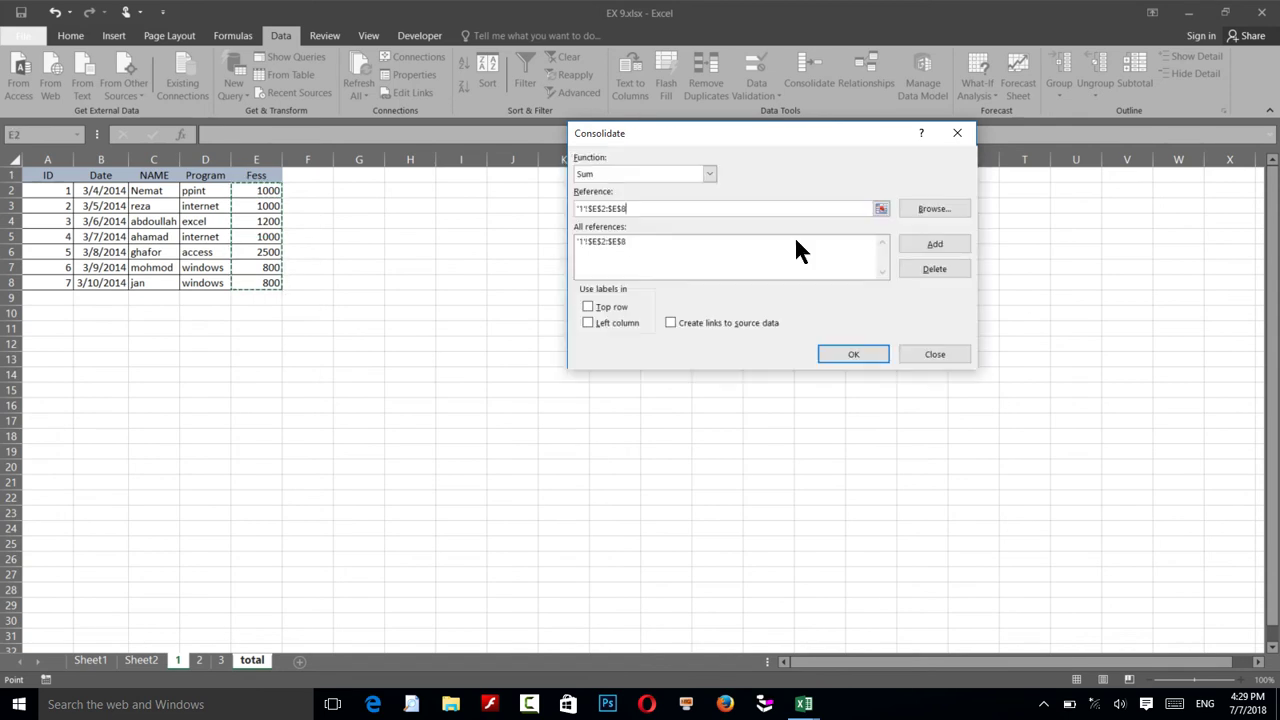
click(199, 660)
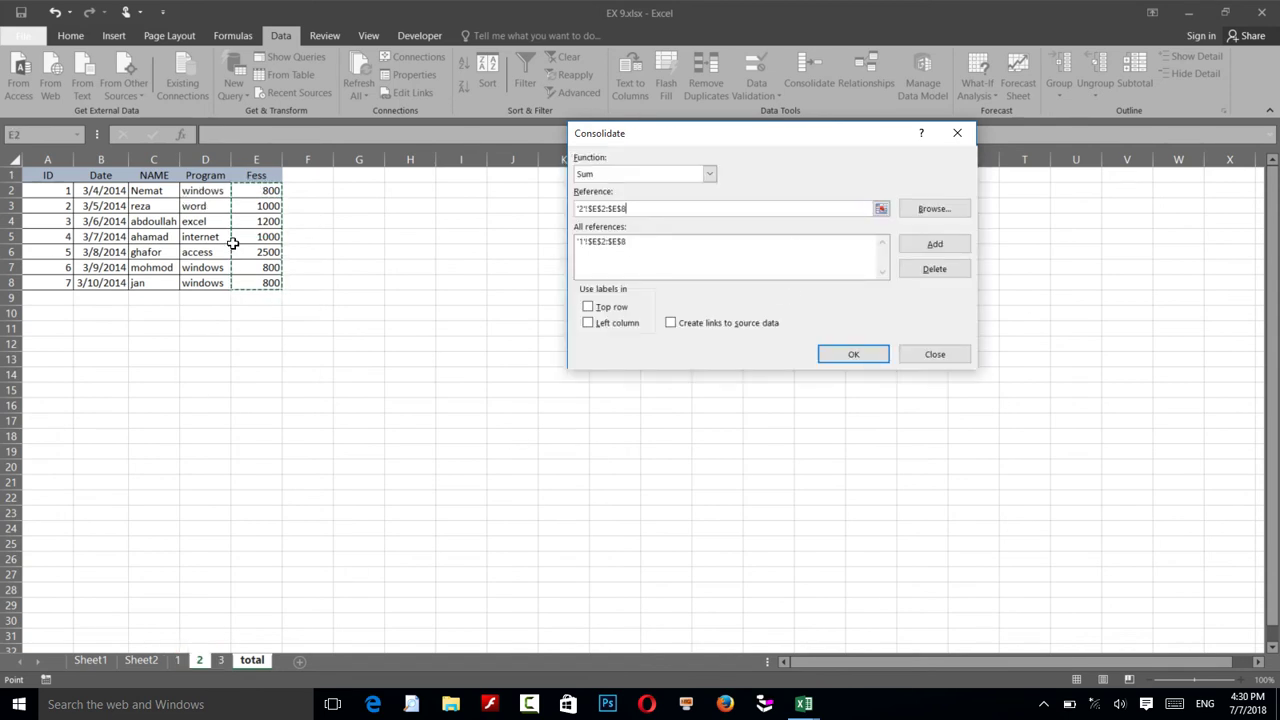
drag(245, 198, 256, 283)
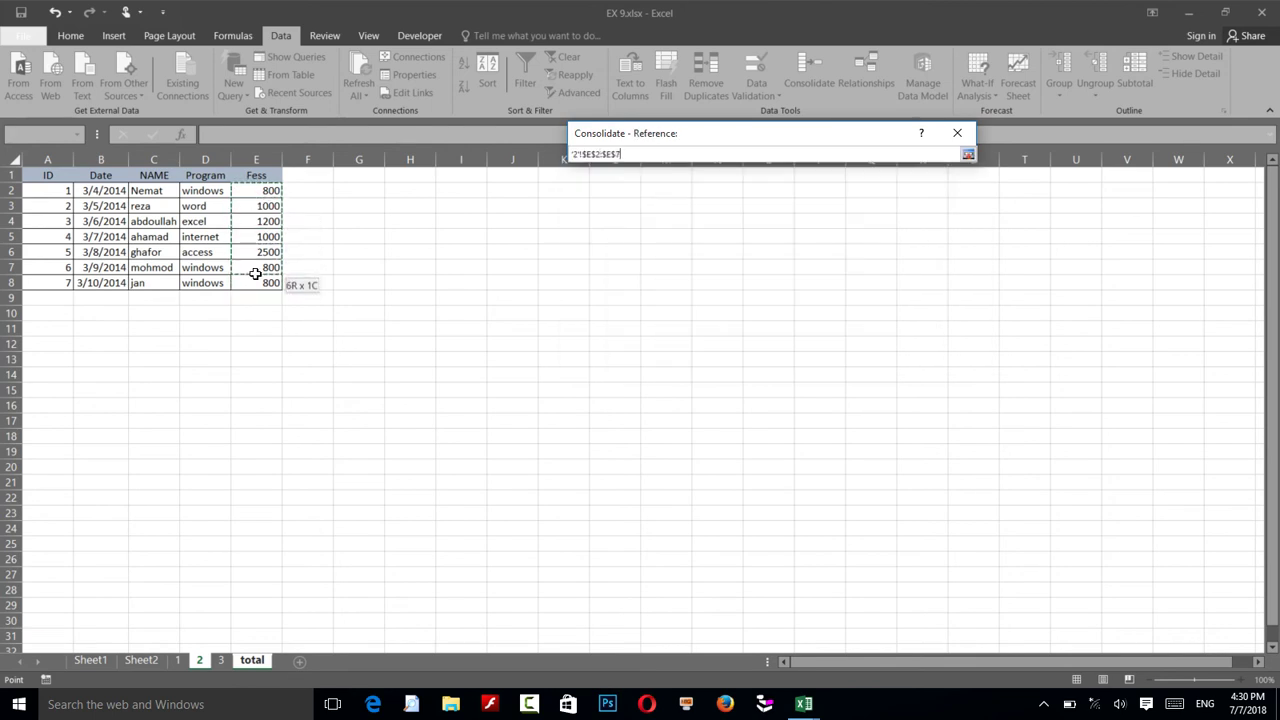
click(910, 245)
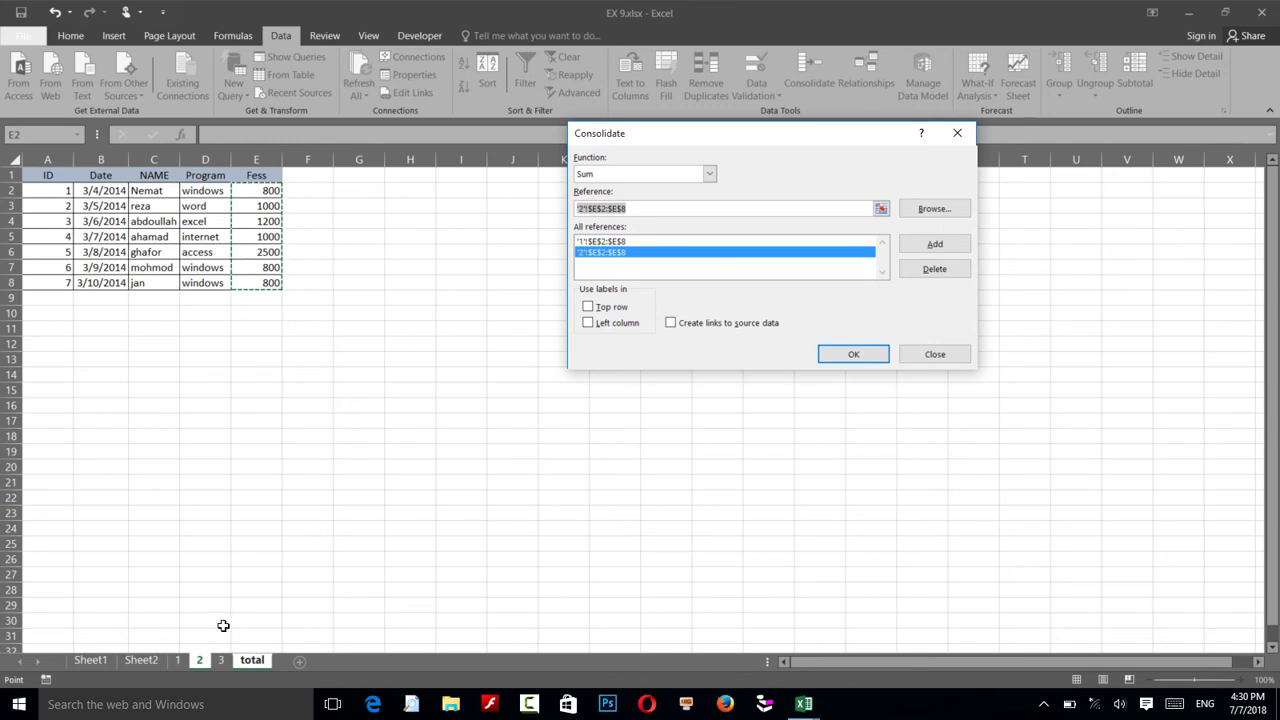
click(220, 659)
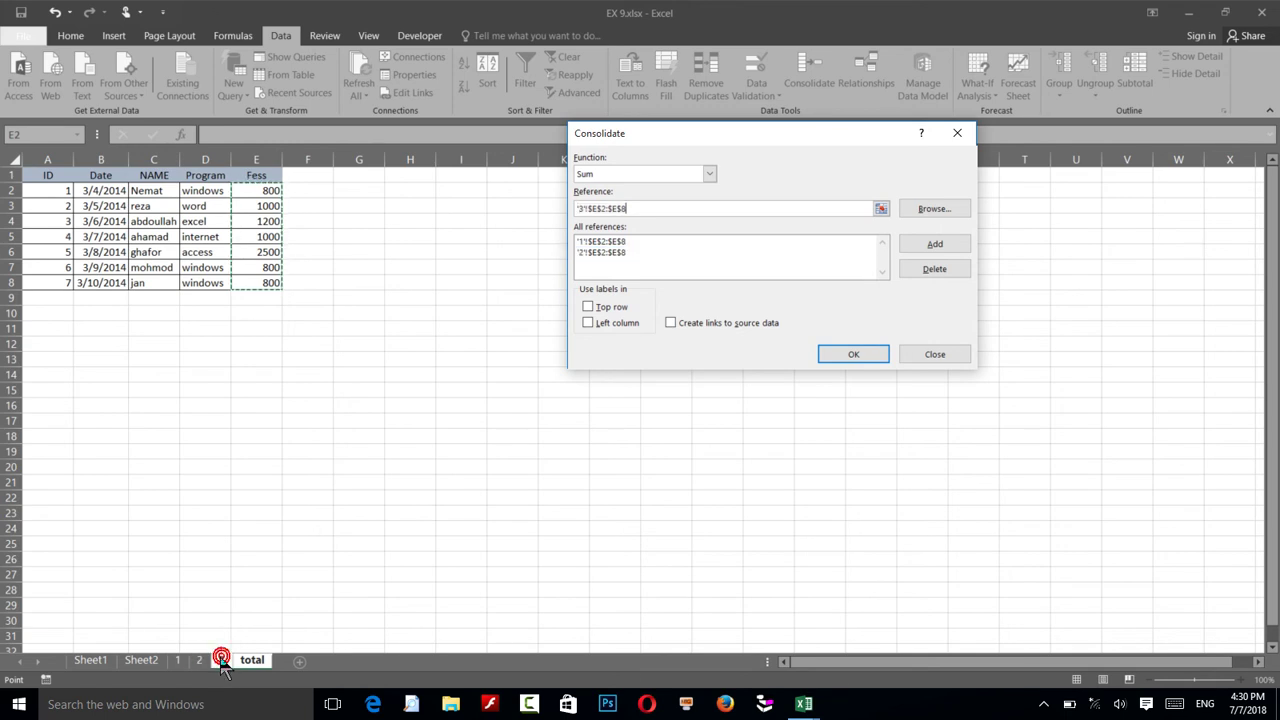
drag(250, 190, 248, 280)
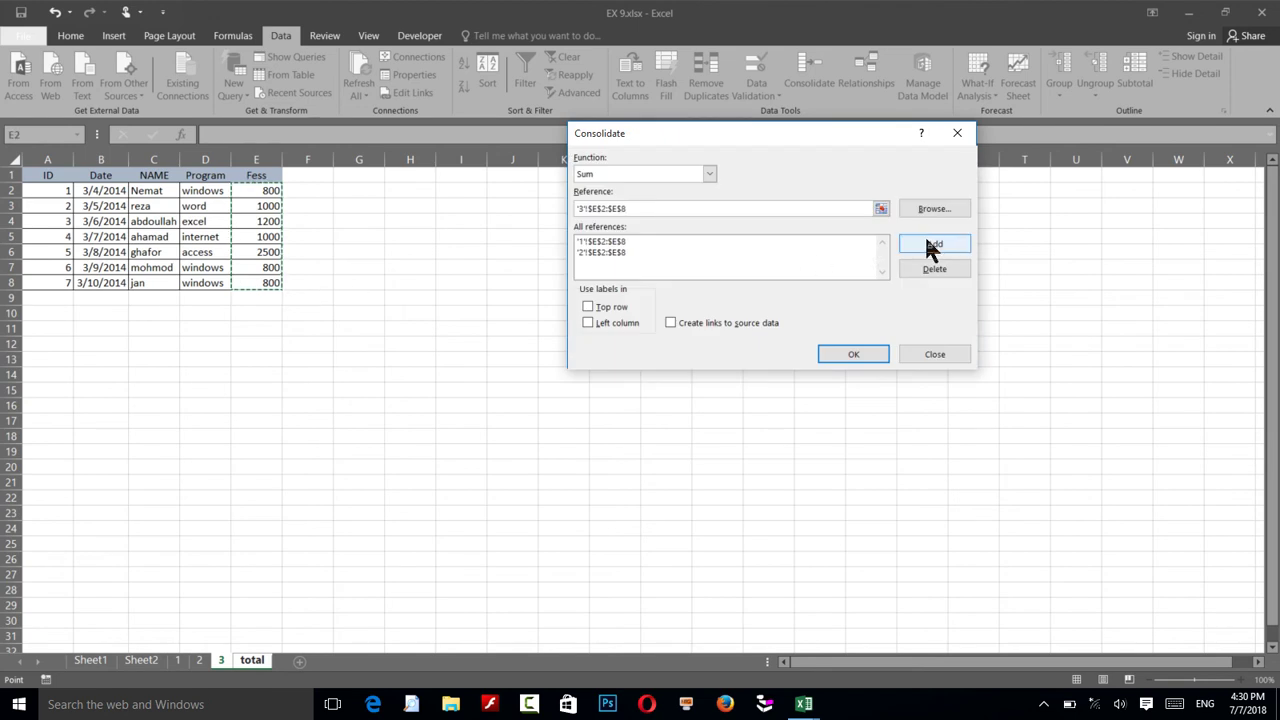
click(928, 245)
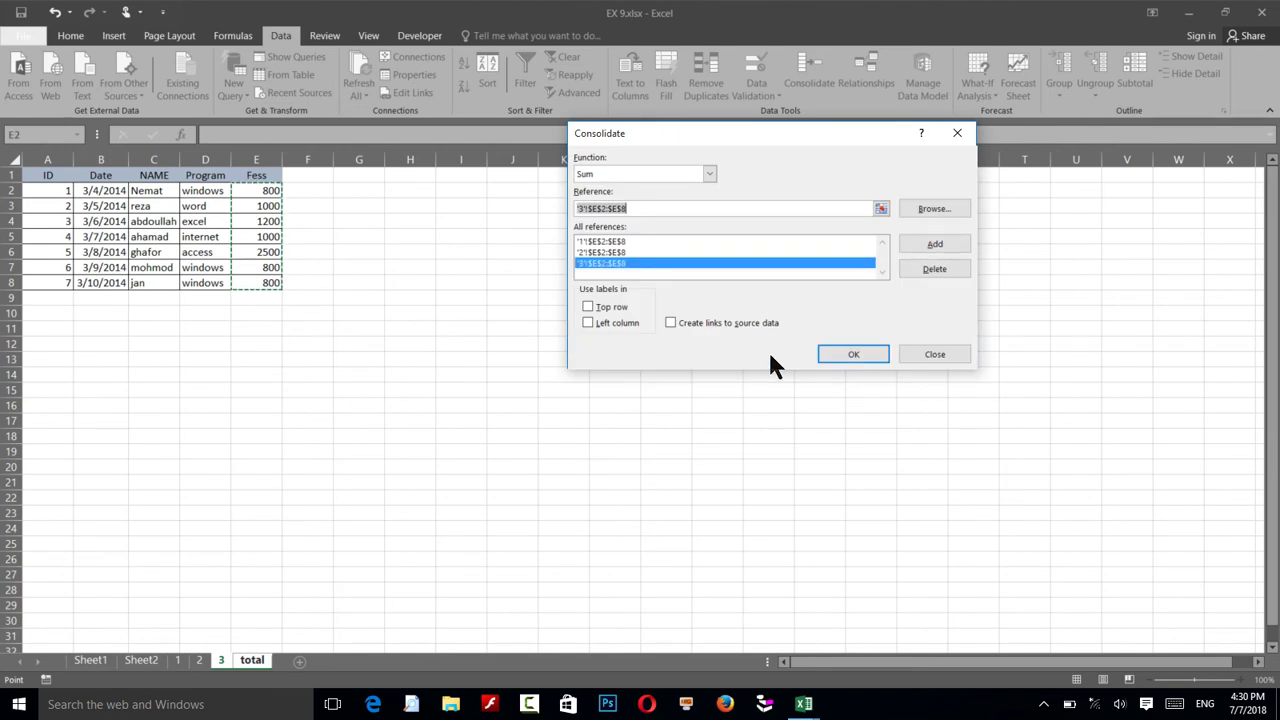
click(695, 323)
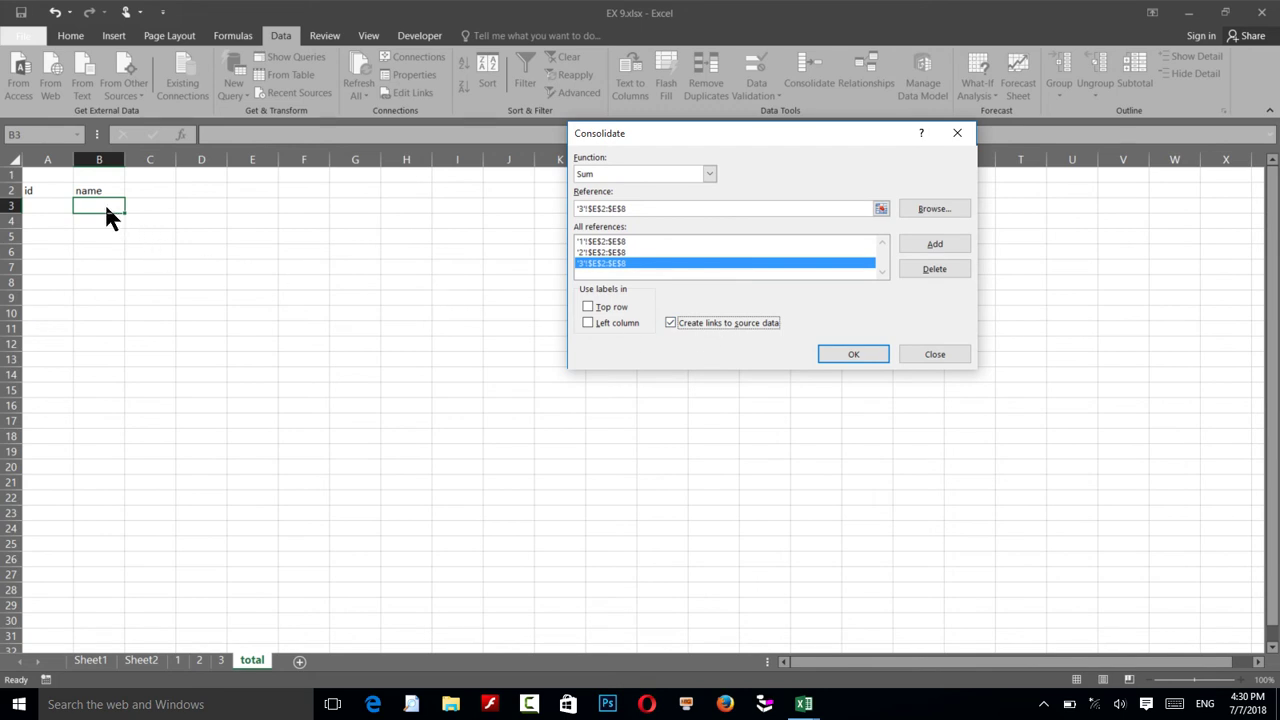
Confirm the consolidation, filling column B with linked sums 2600, 3000, 3600, 3000, 7500, 2400, 2400
click(843, 356)
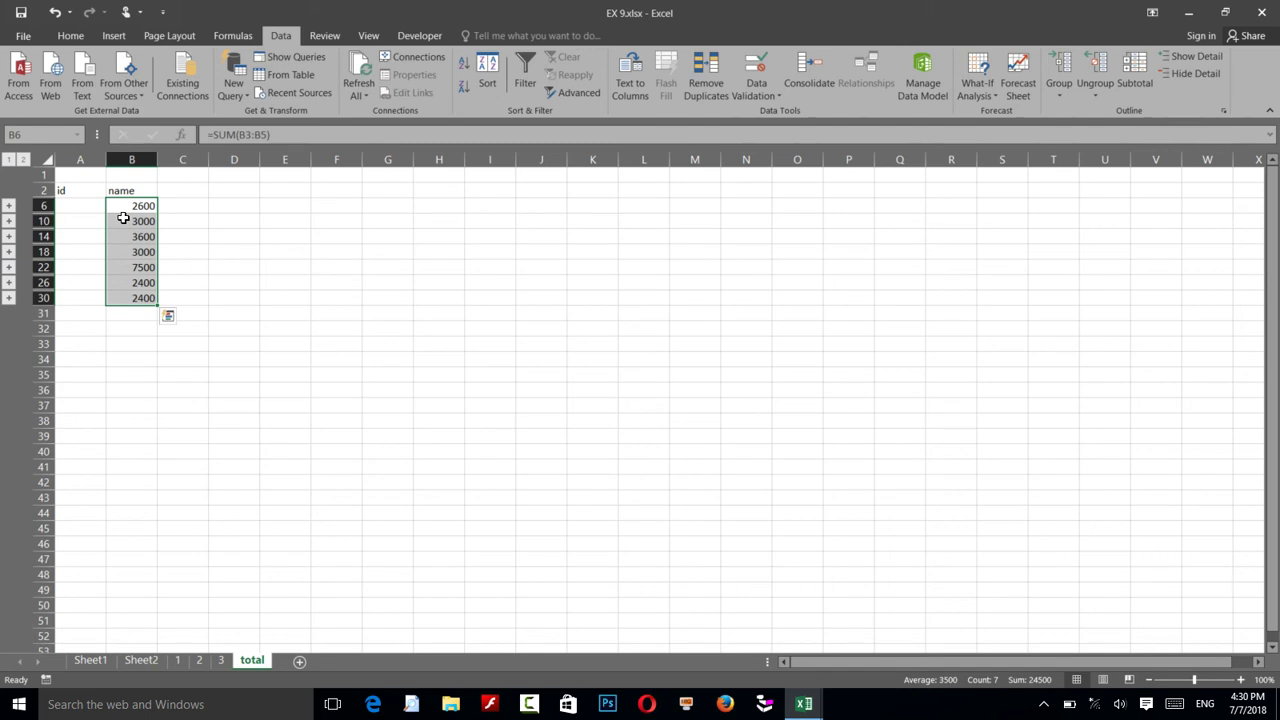
Expand the first total's group to show the fees 1000, 800 and 800 in rows 3–5
click(7, 206)
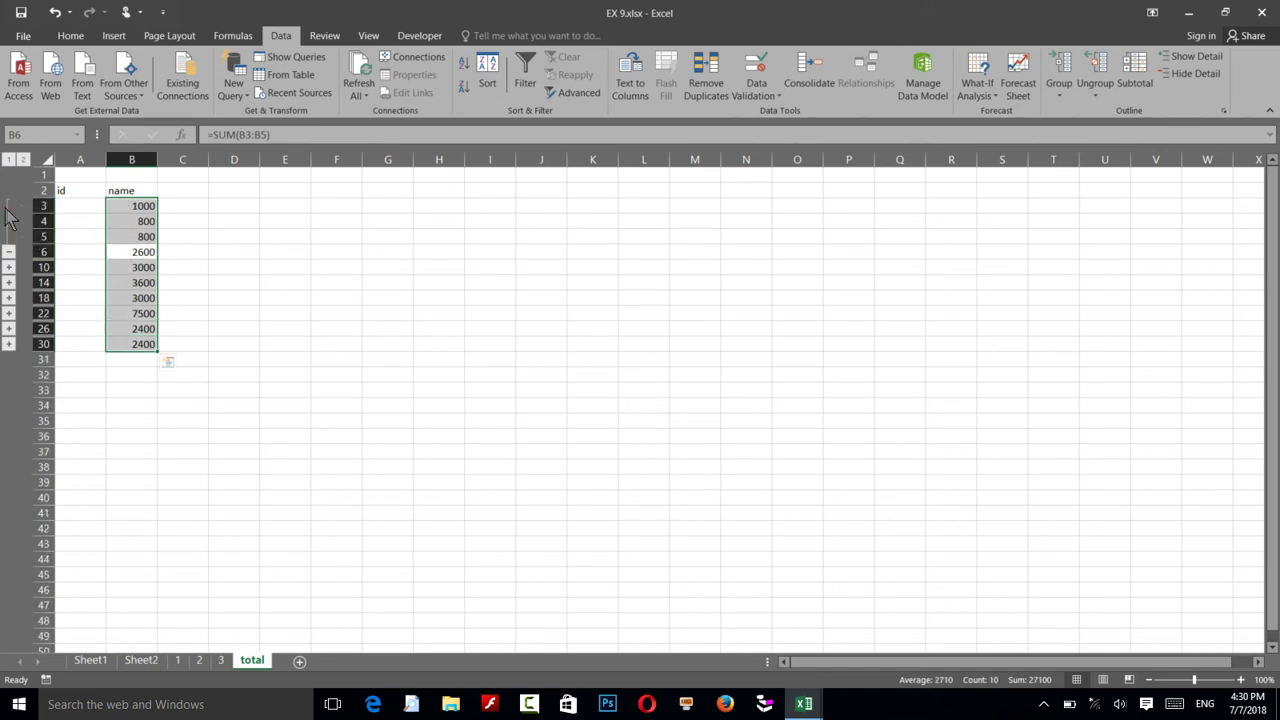
click(8, 252)
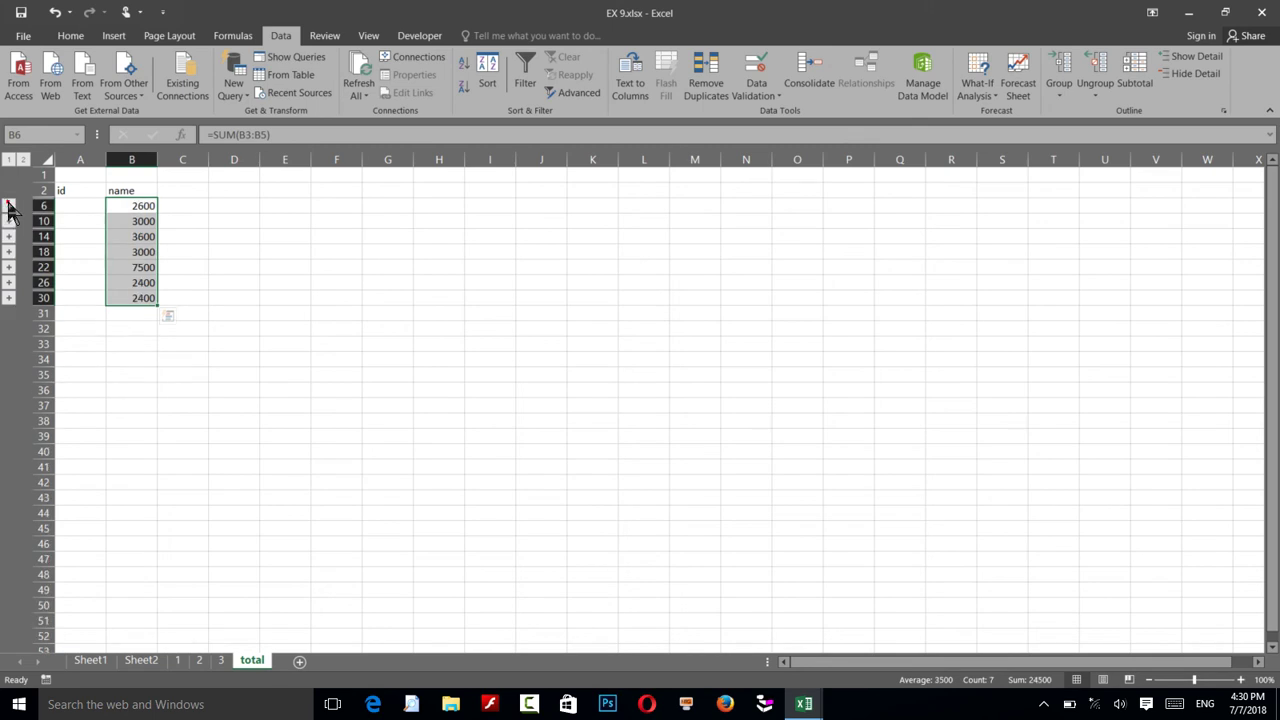
click(8, 206)
click(70, 205)
click(79, 223)
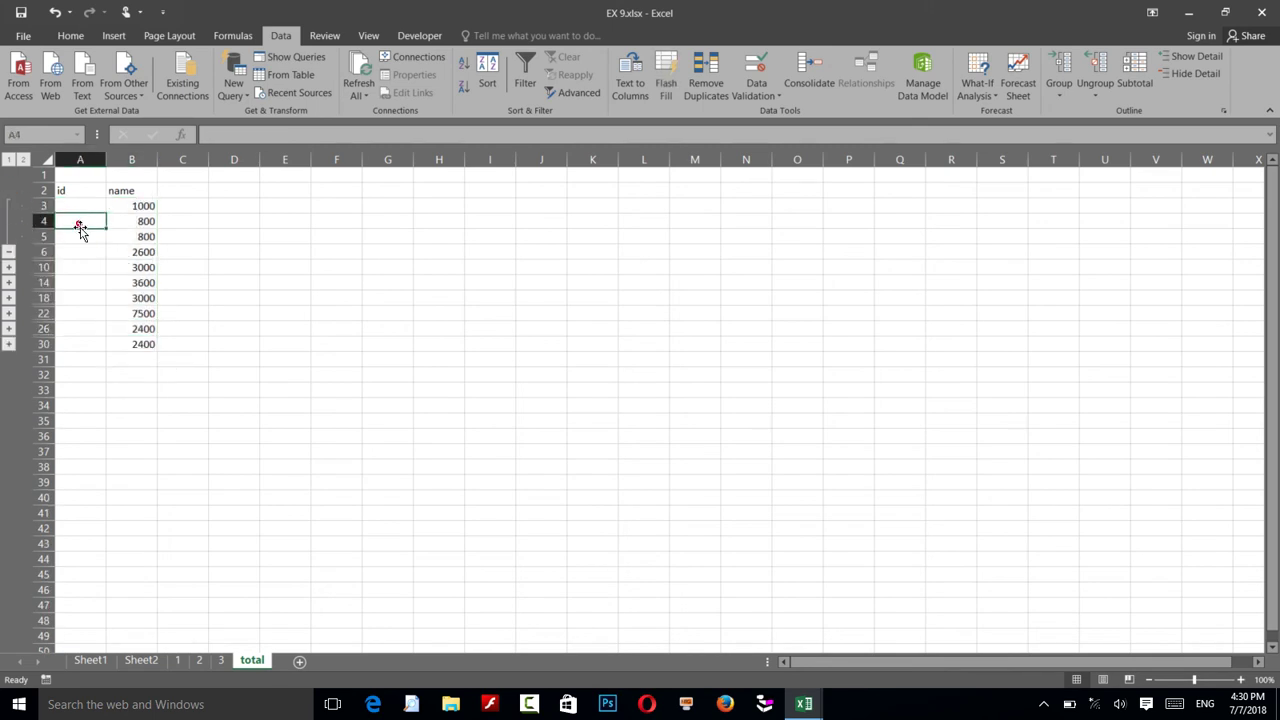
click(82, 236)
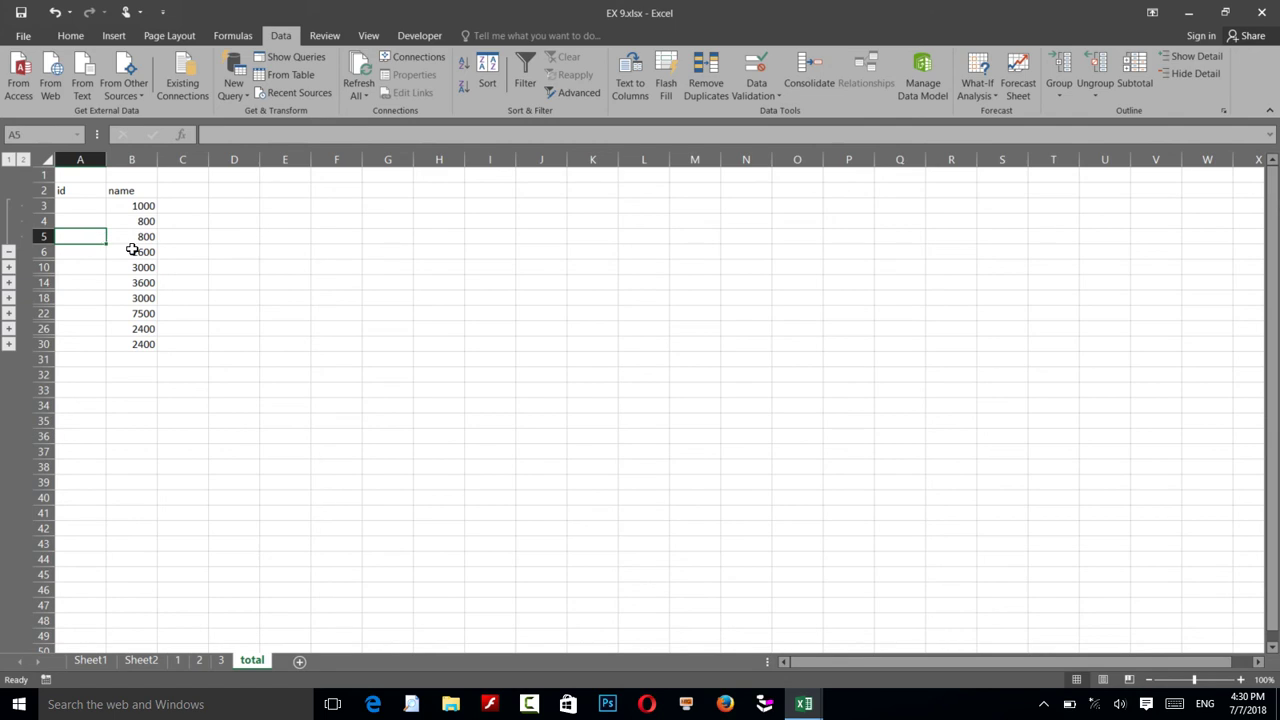
drag(85, 256, 121, 257)
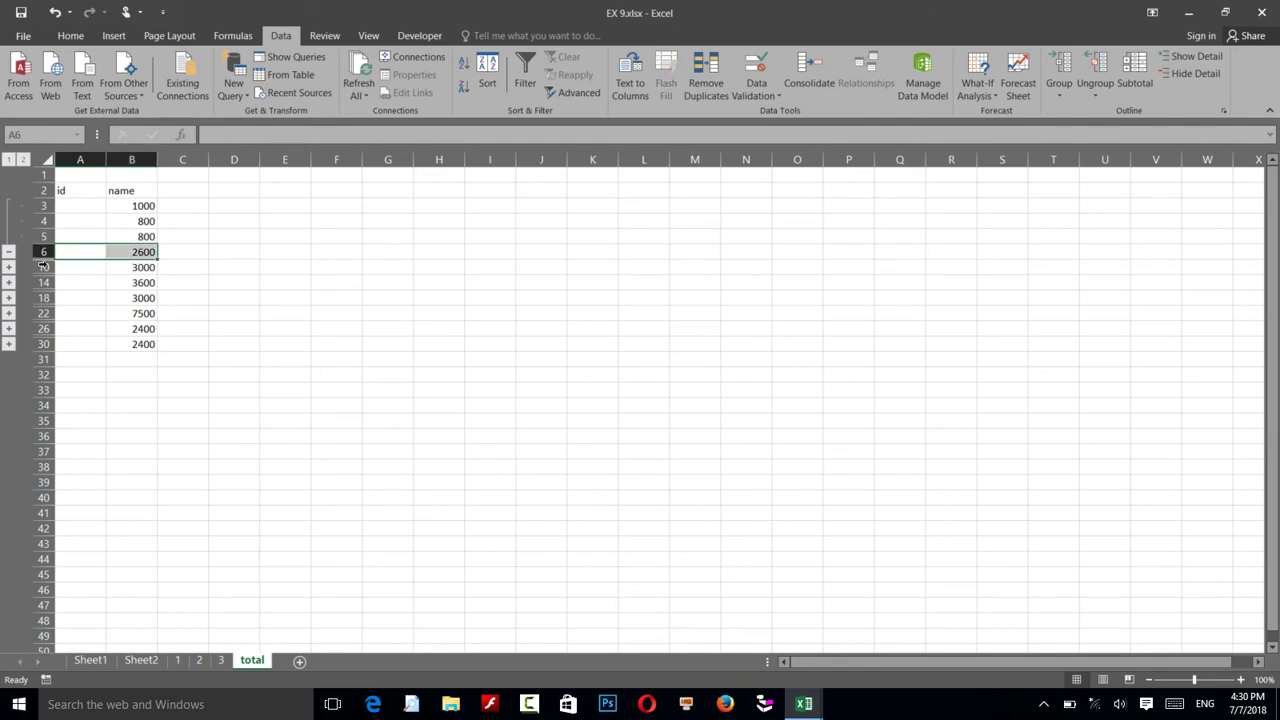
Check the second group's rows 7–9 and SUM in B10, leaving only rows 3–5 expanded
click(8, 265)
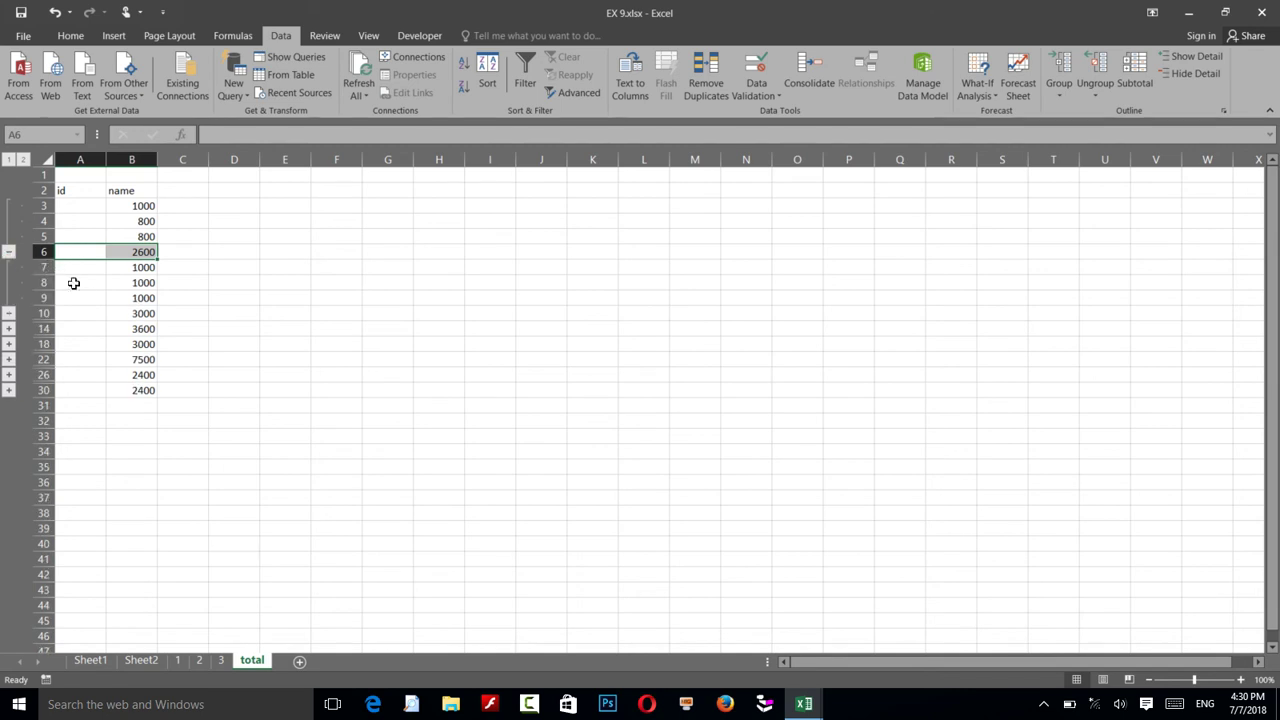
click(120, 314)
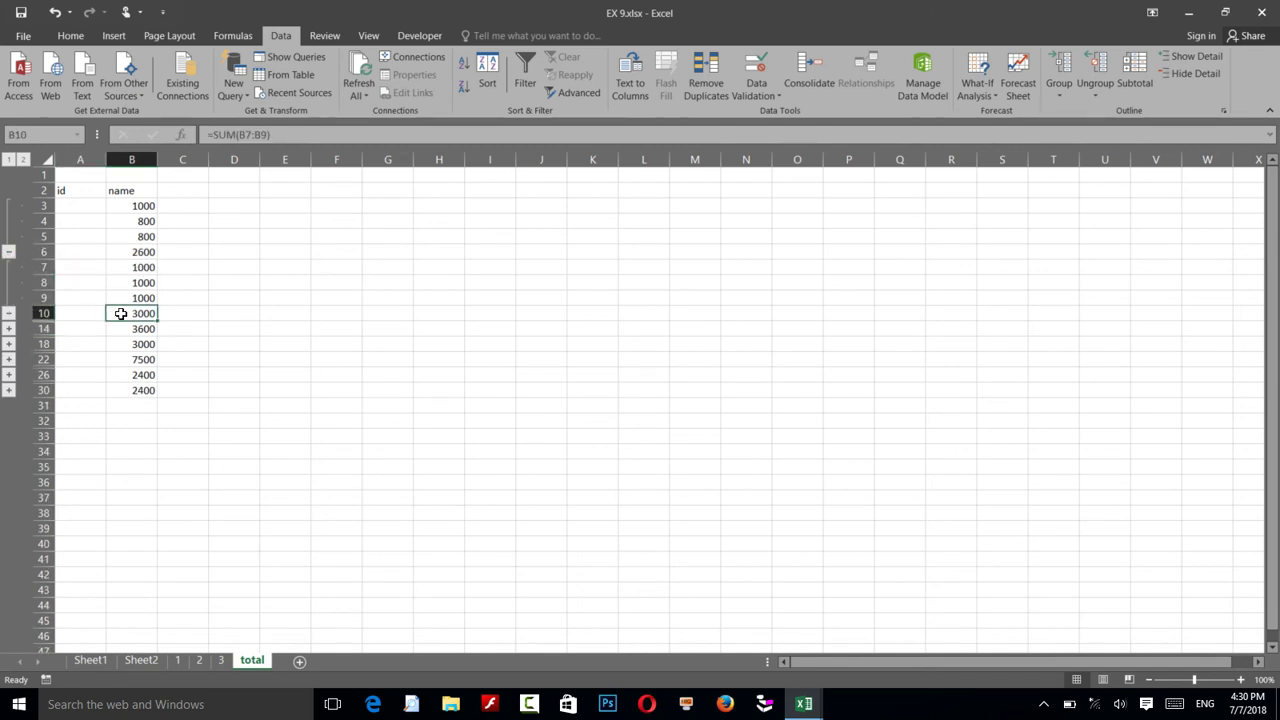
click(8, 313)
click(8, 254)
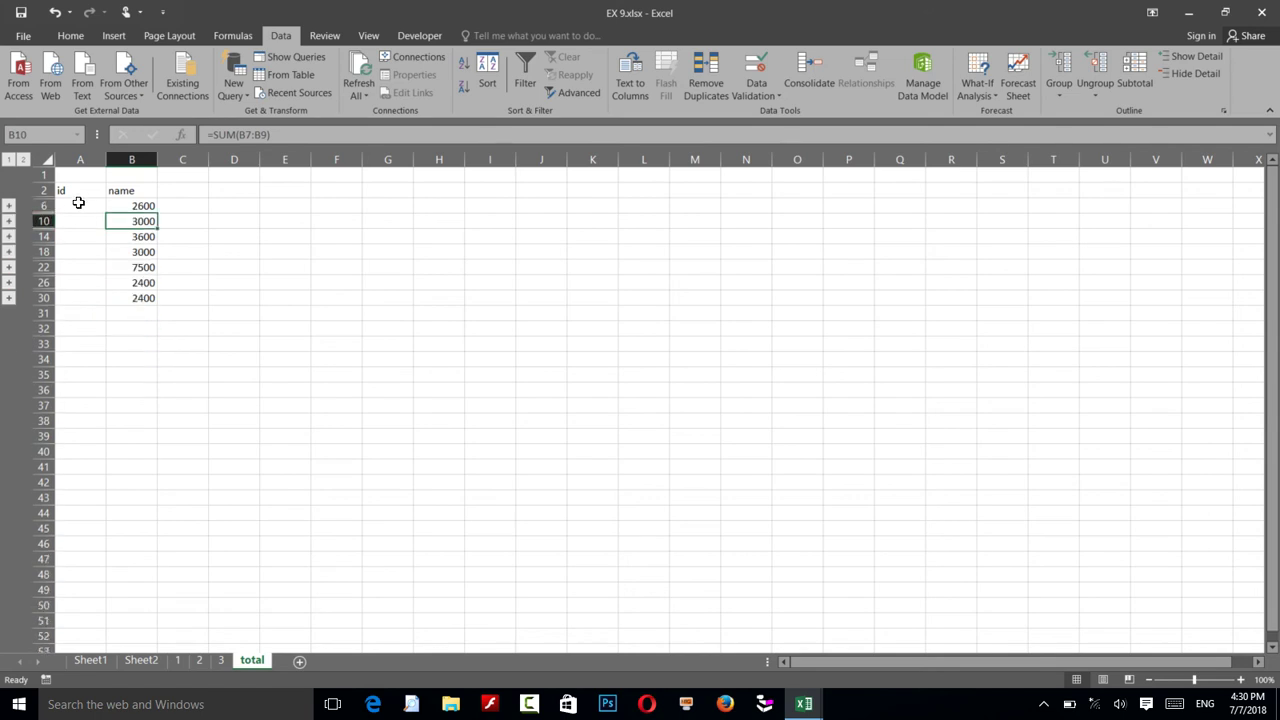
click(77, 208)
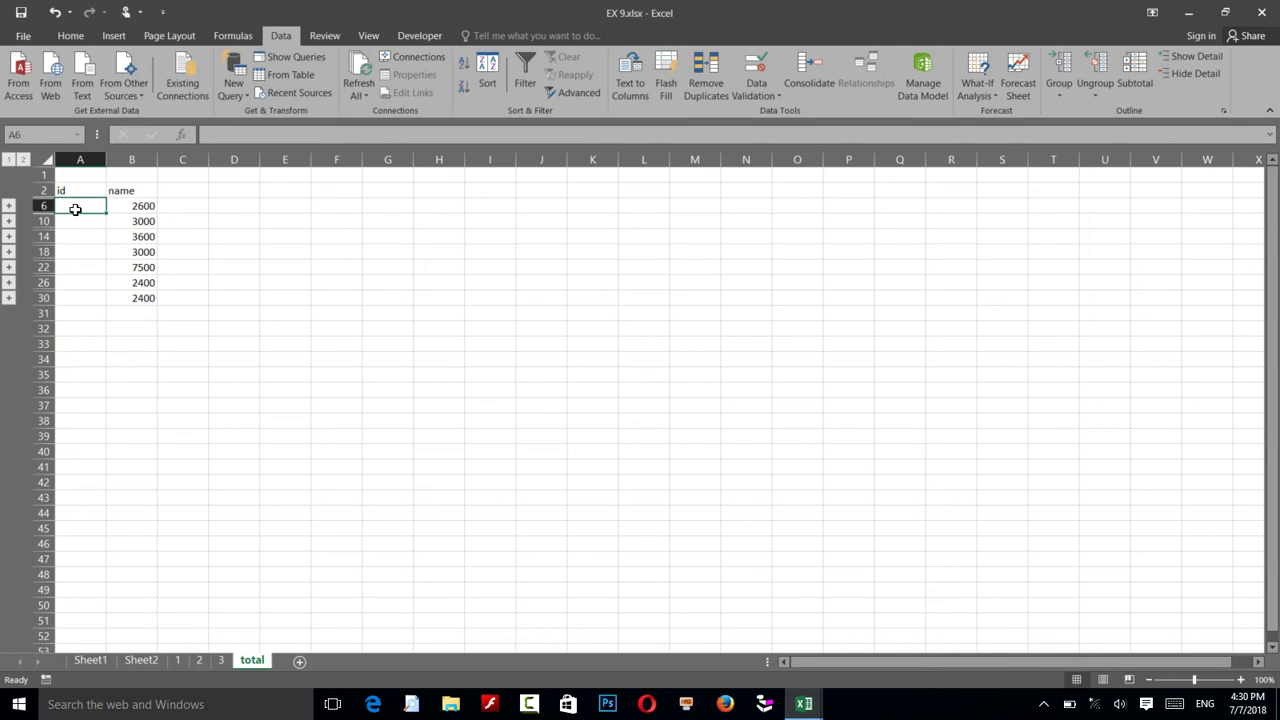
click(9, 207)
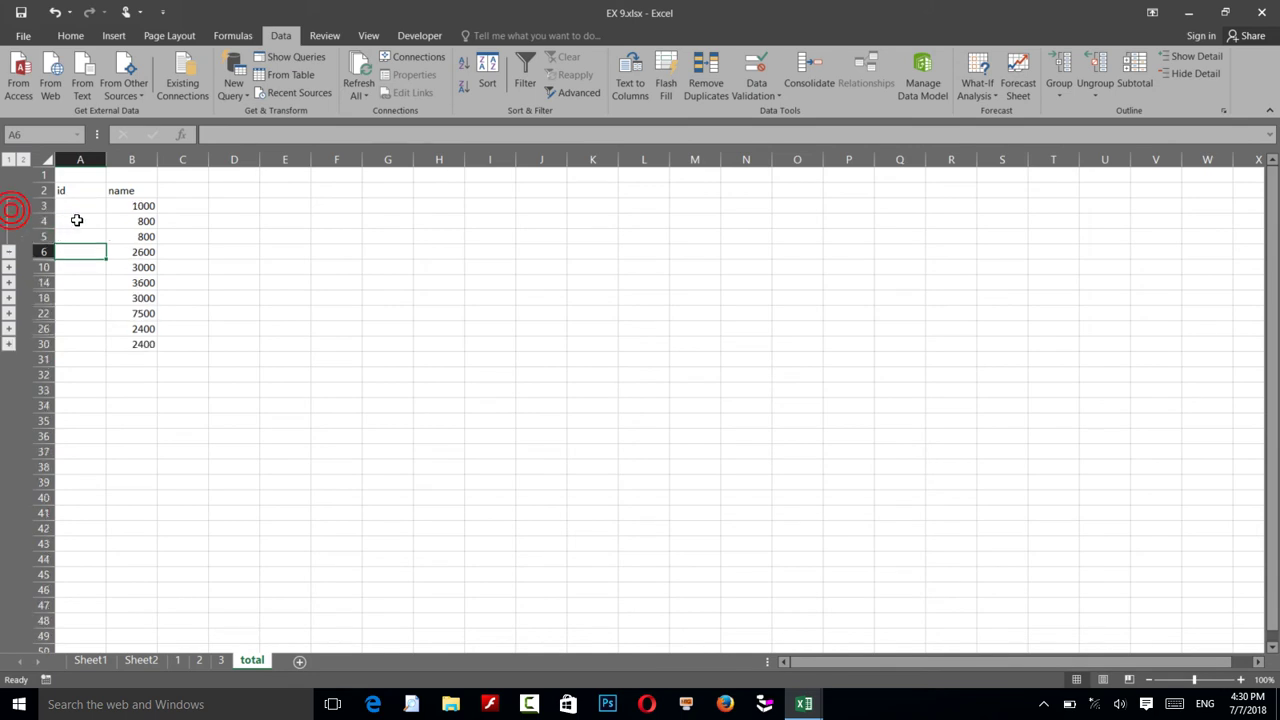
drag(83, 209, 84, 258)
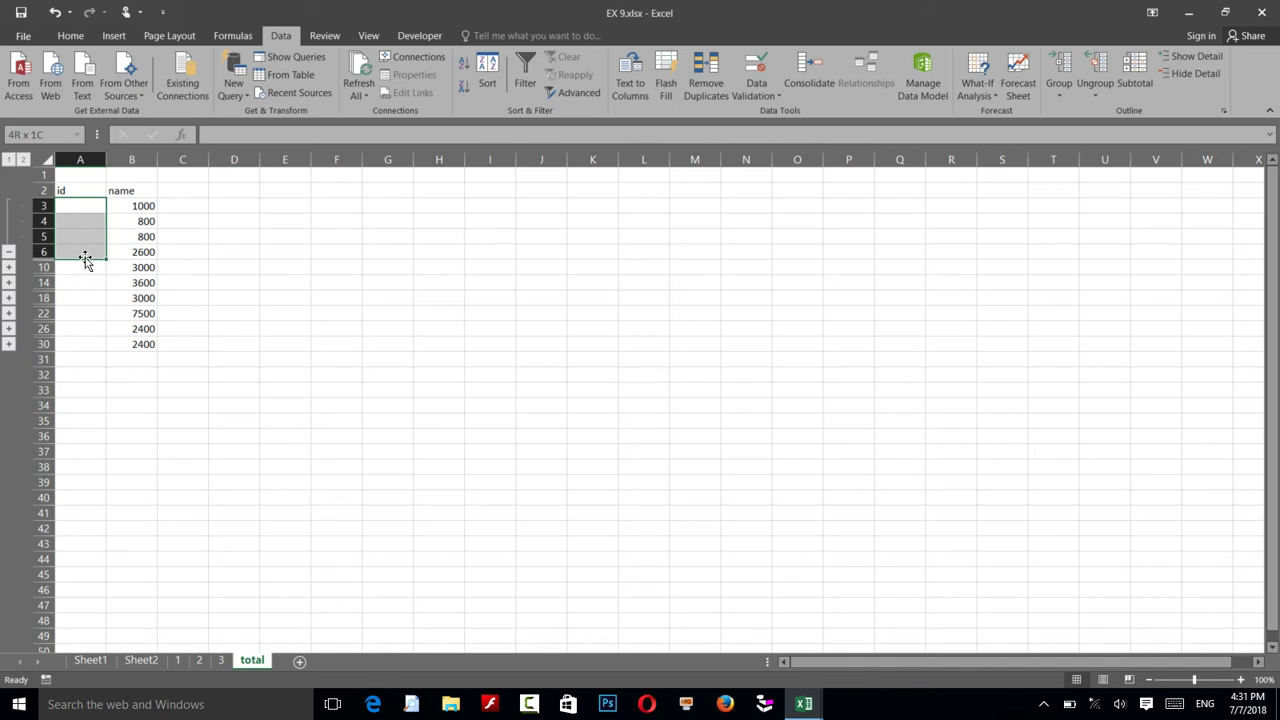
click(88, 210)
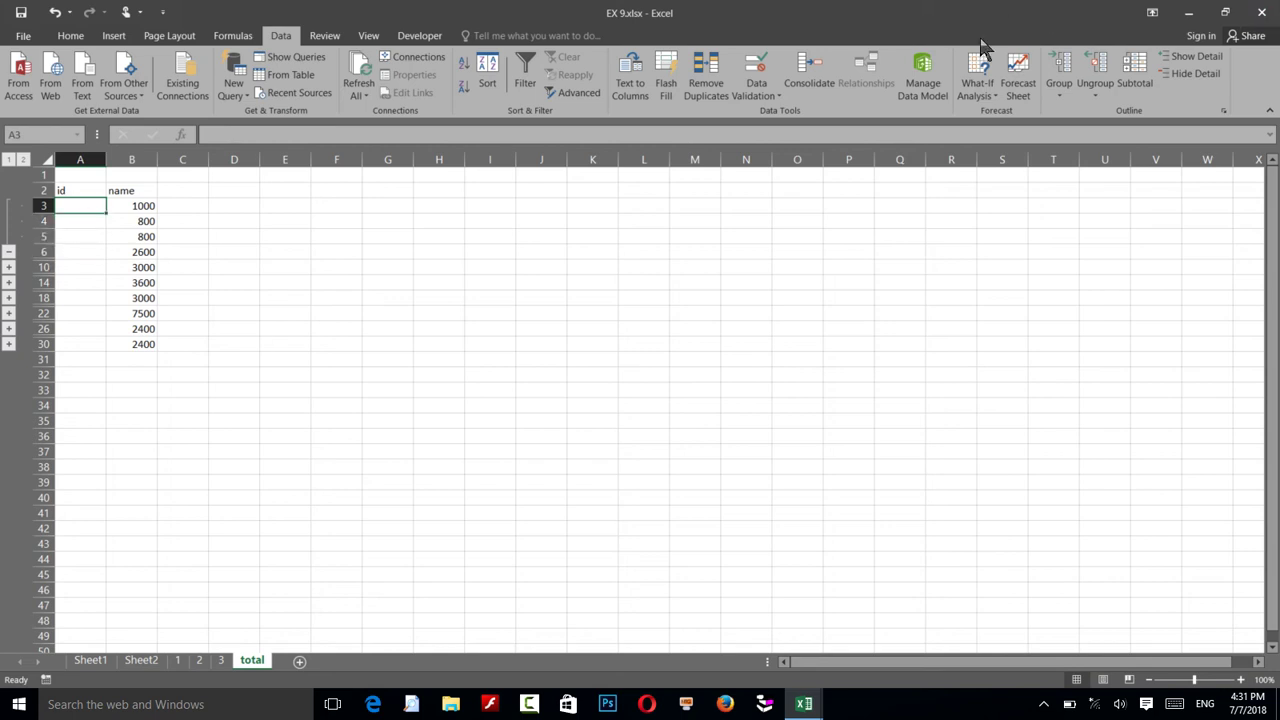
Copy the NAME values C2:C8 on sheet 1
click(177, 660)
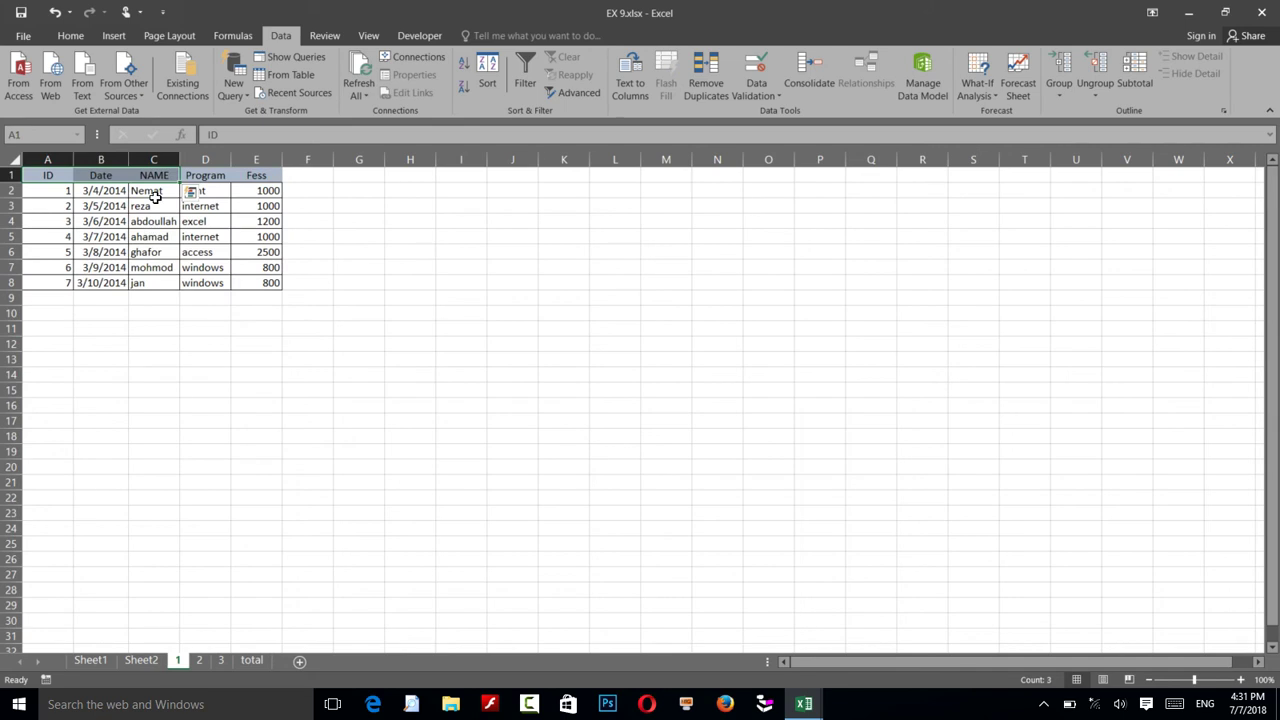
drag(153, 191, 158, 277)
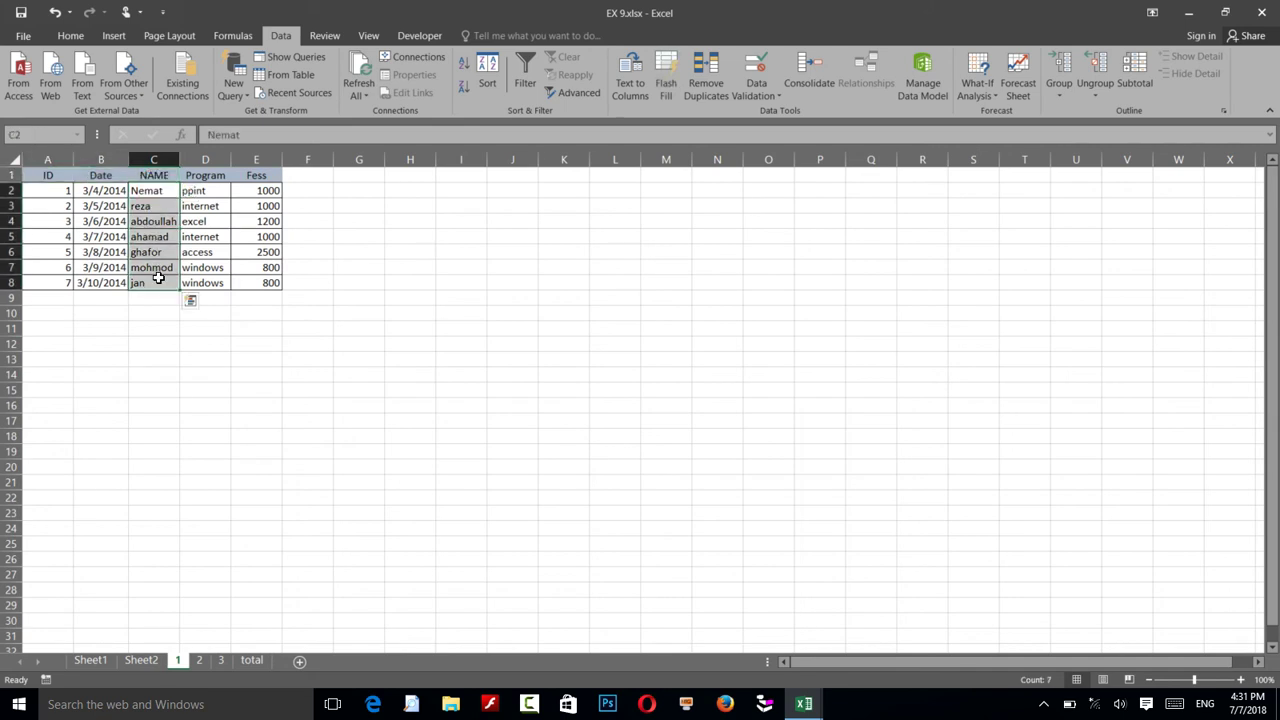
key(ctrl+c)
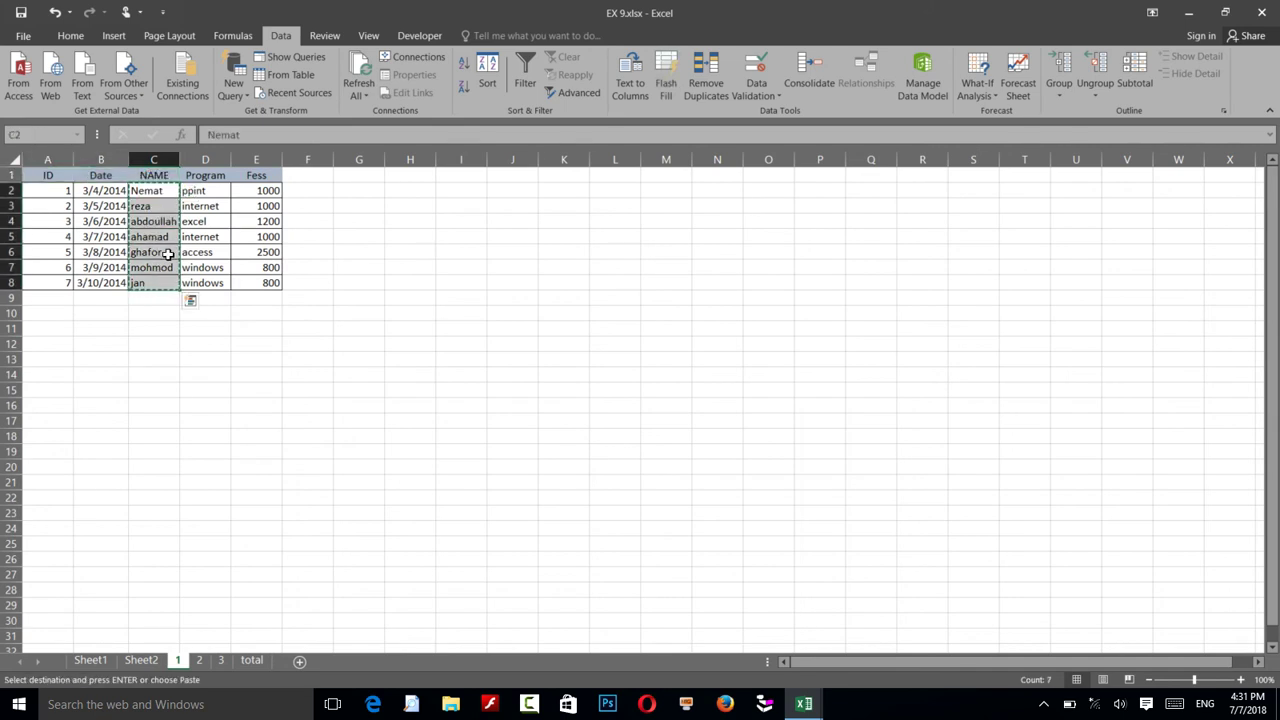
Link total sheet cell A3 to '1'!C2 so it shows Nemat
click(251, 660)
text(=)
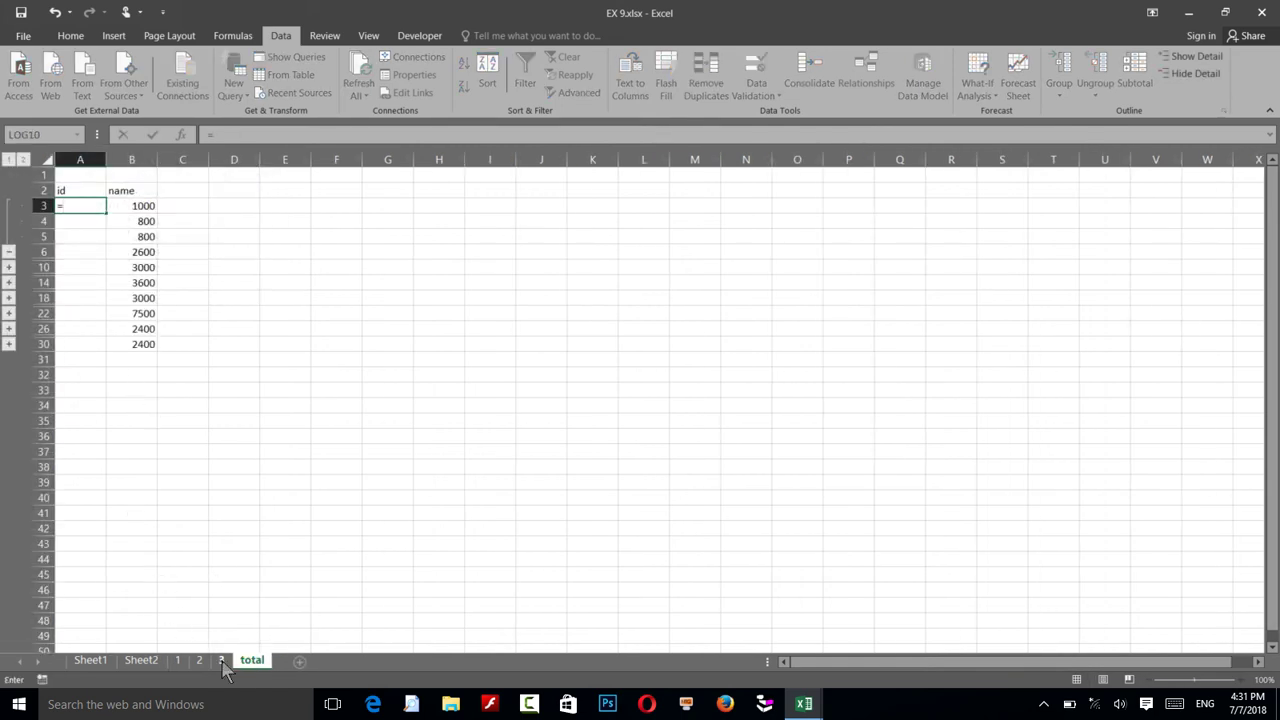
click(180, 661)
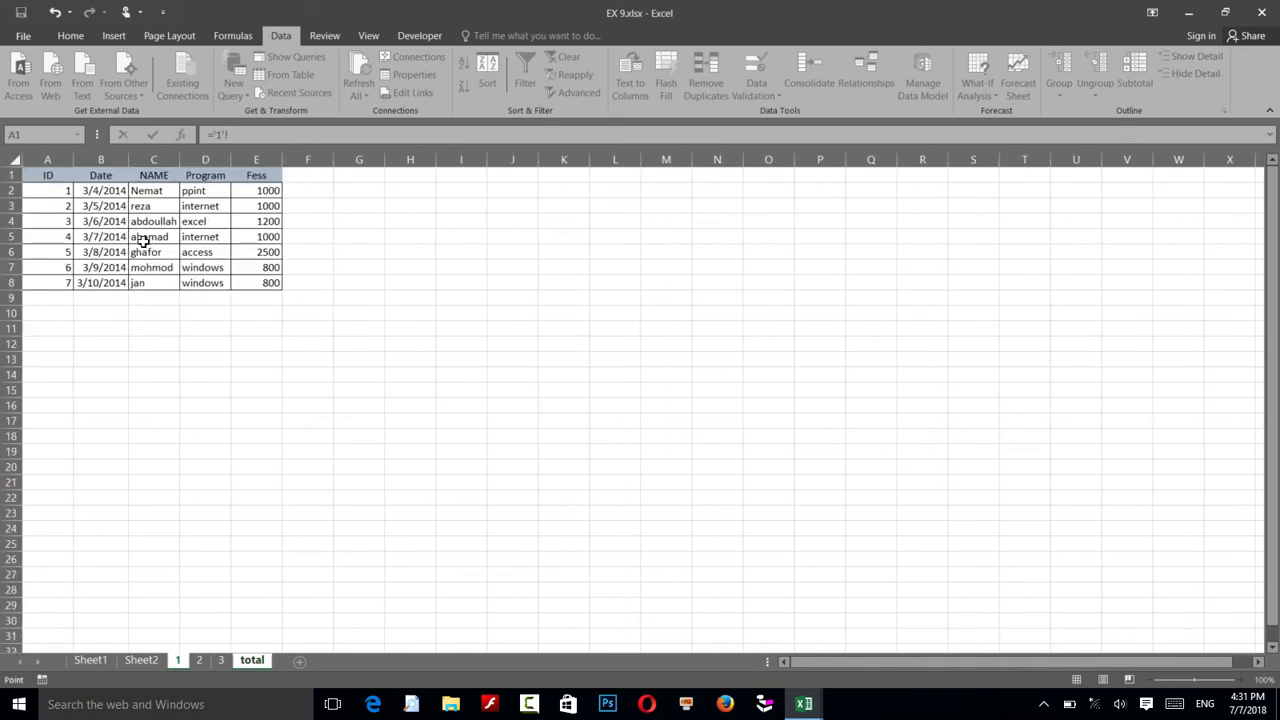
click(155, 188)
key(Return)
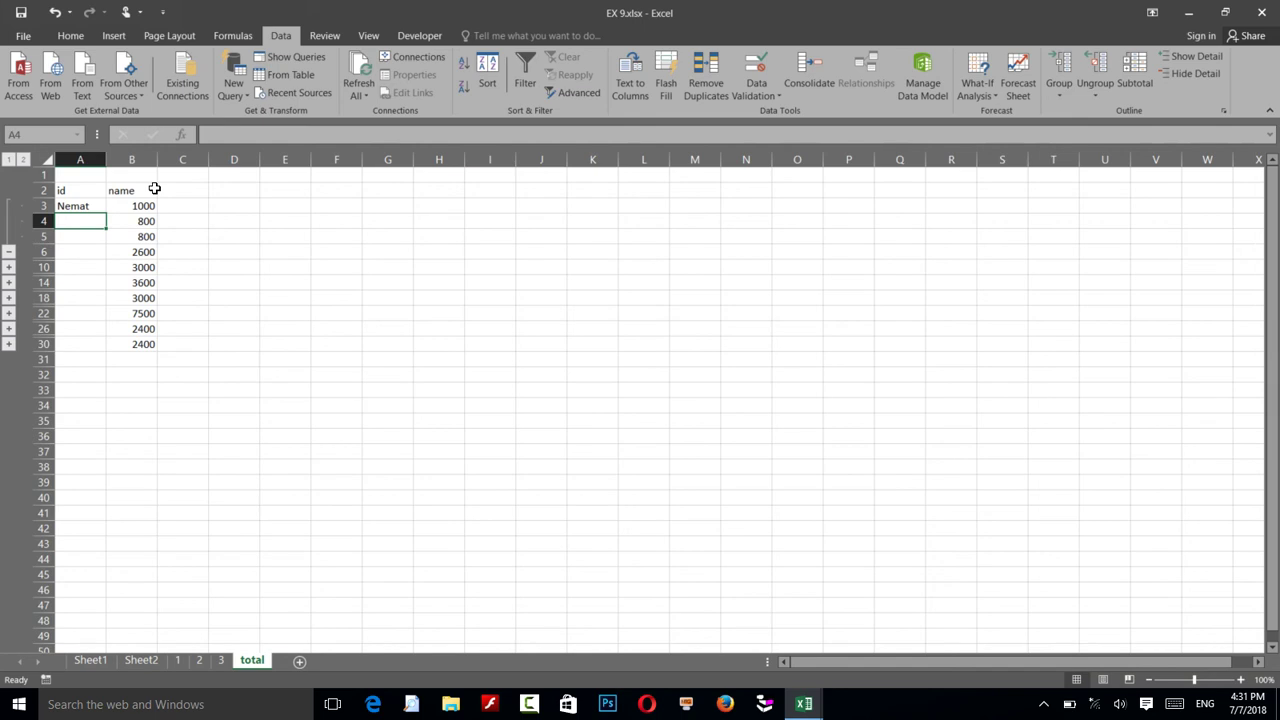
Link A10 to '1'!C3 so it shows reza
click(55, 270)
click(58, 270)
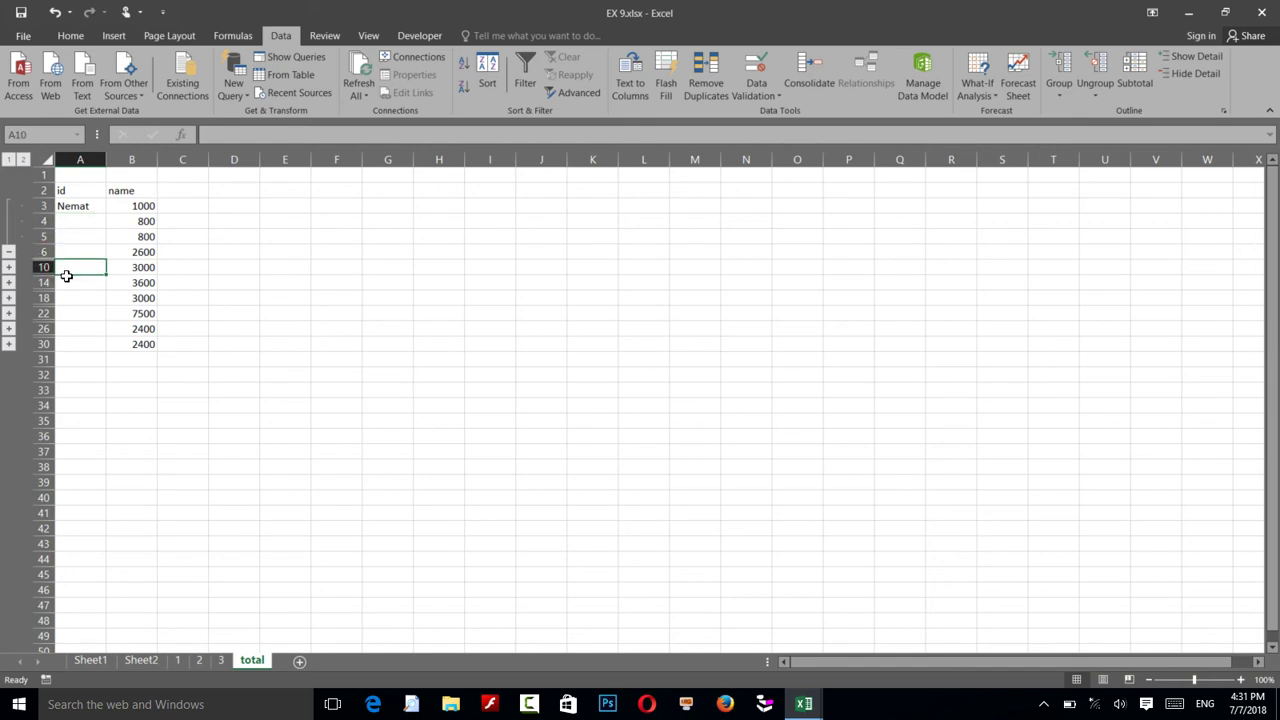
text(=)
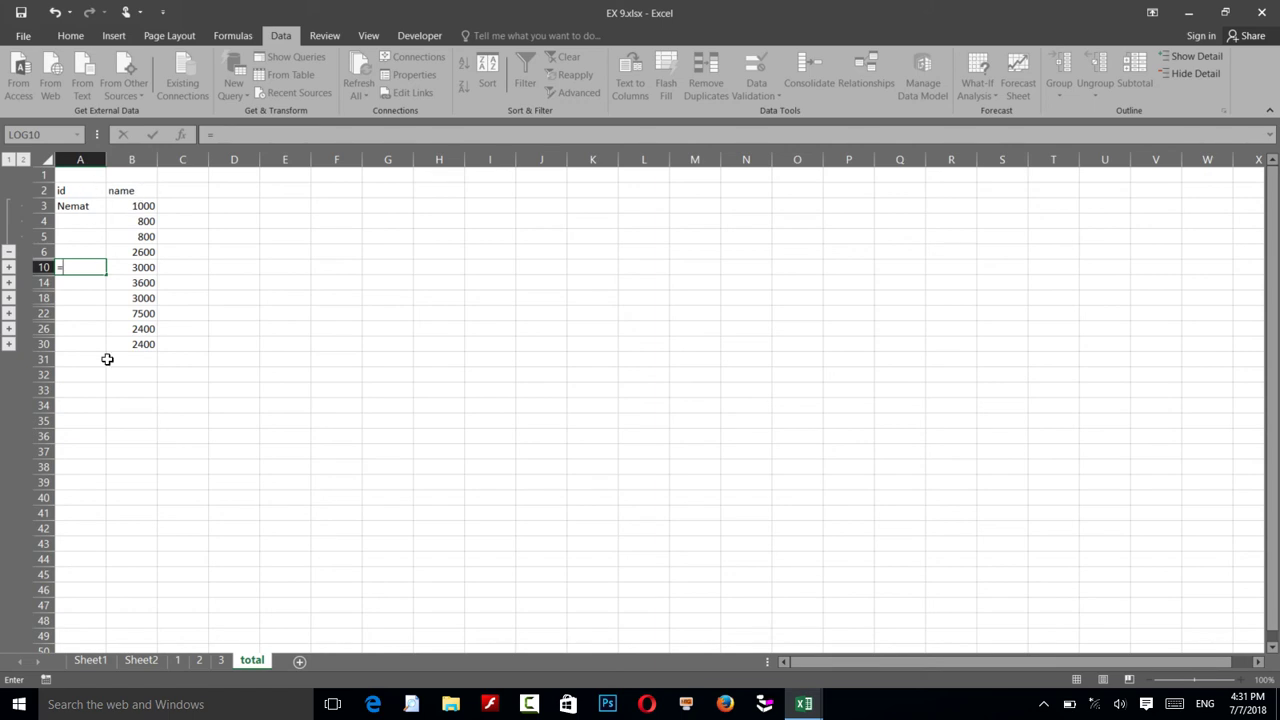
click(177, 660)
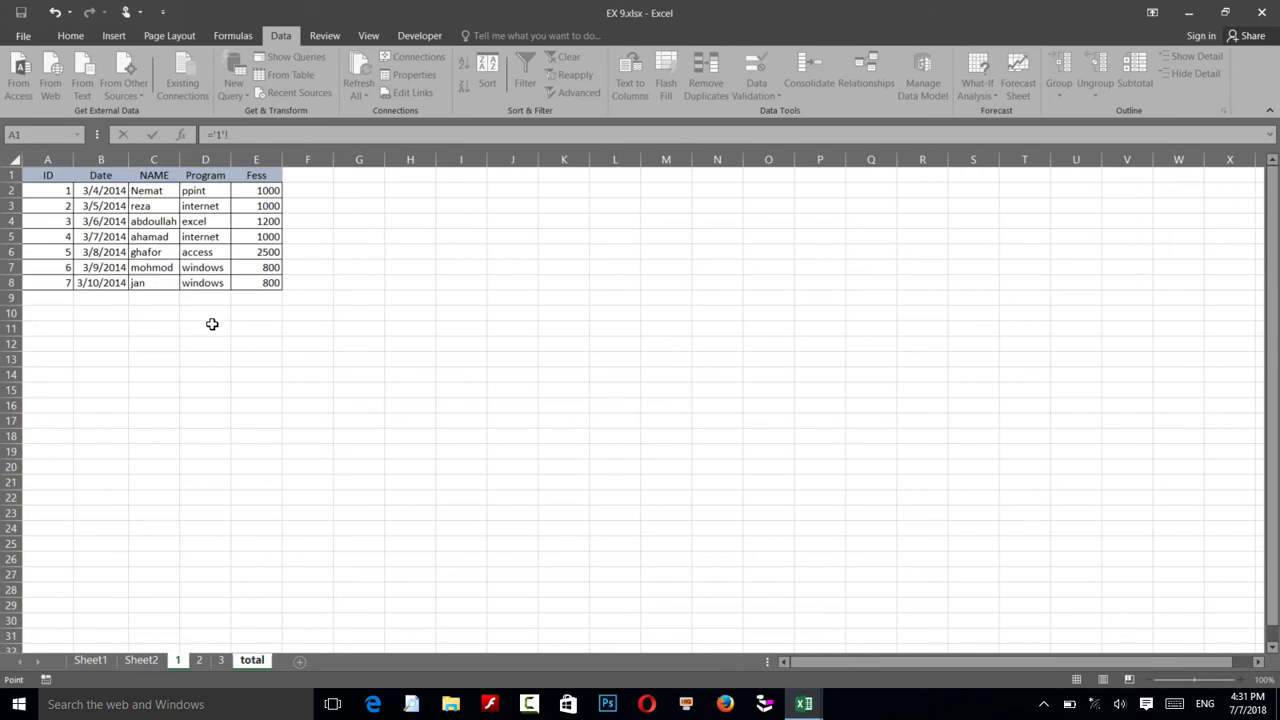
click(148, 203)
key(Return)
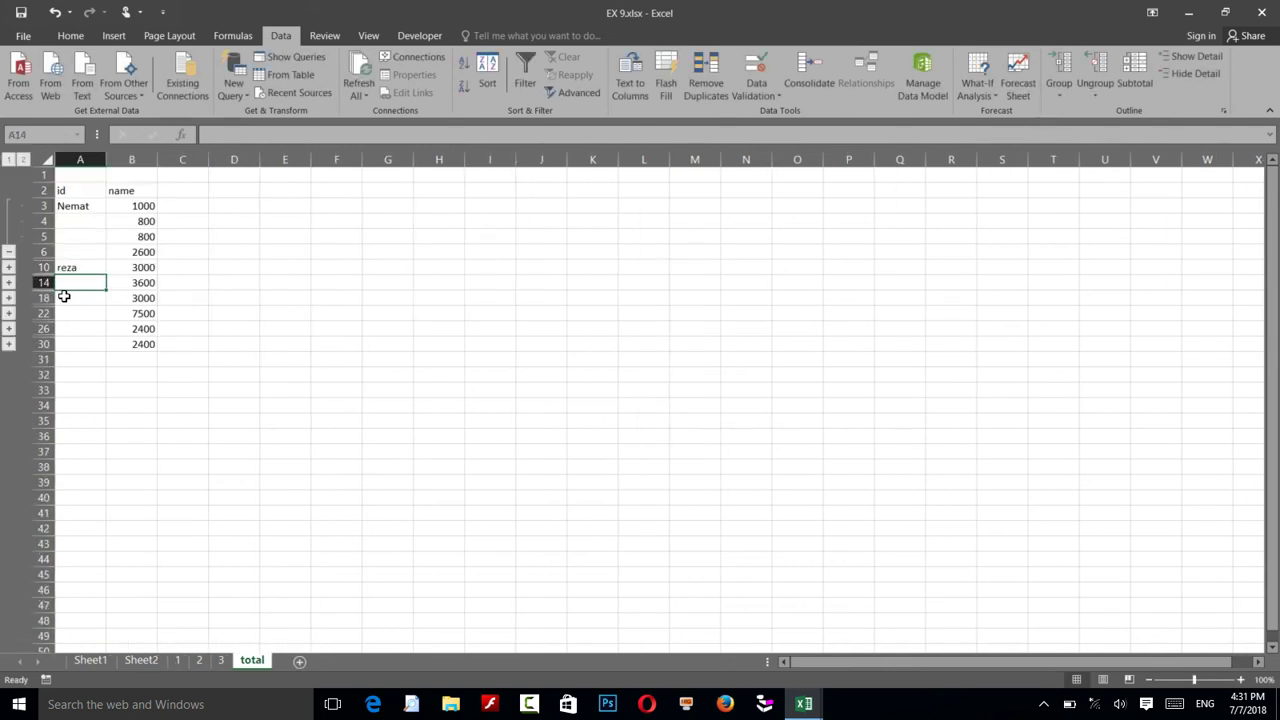
Link A14 to '1'!C4 so it shows abdoullah
text(=)
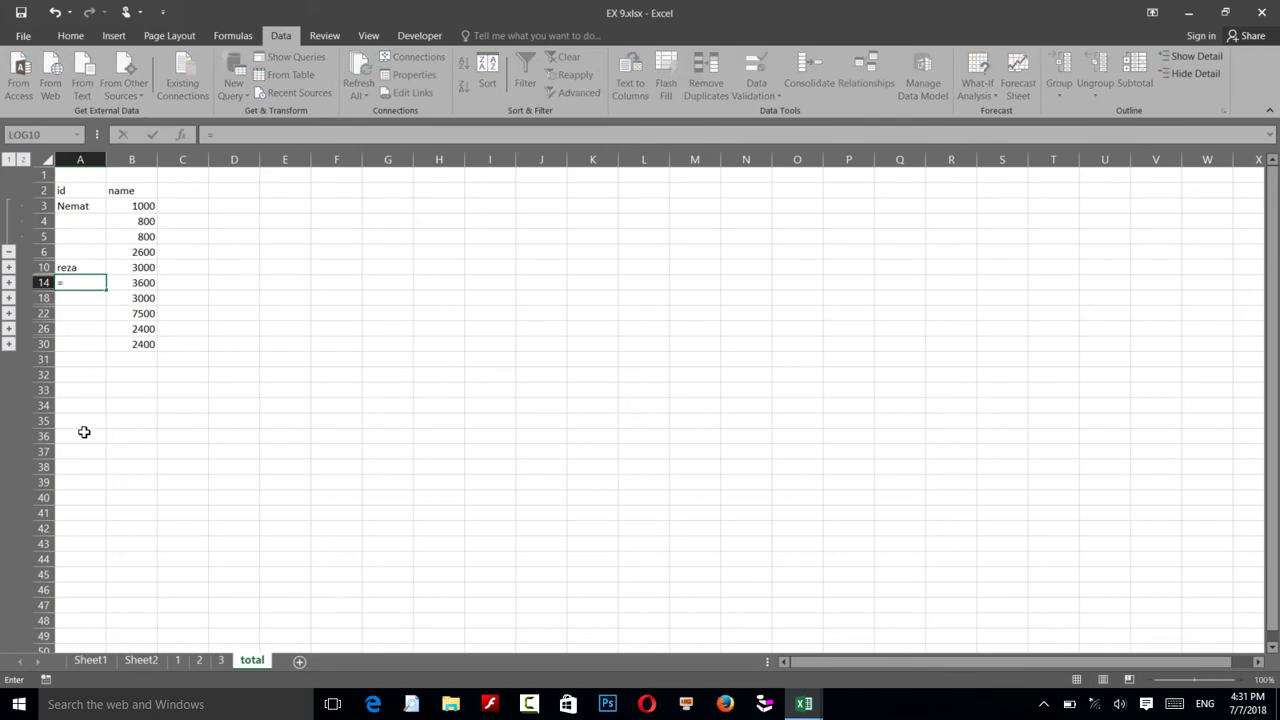
click(176, 660)
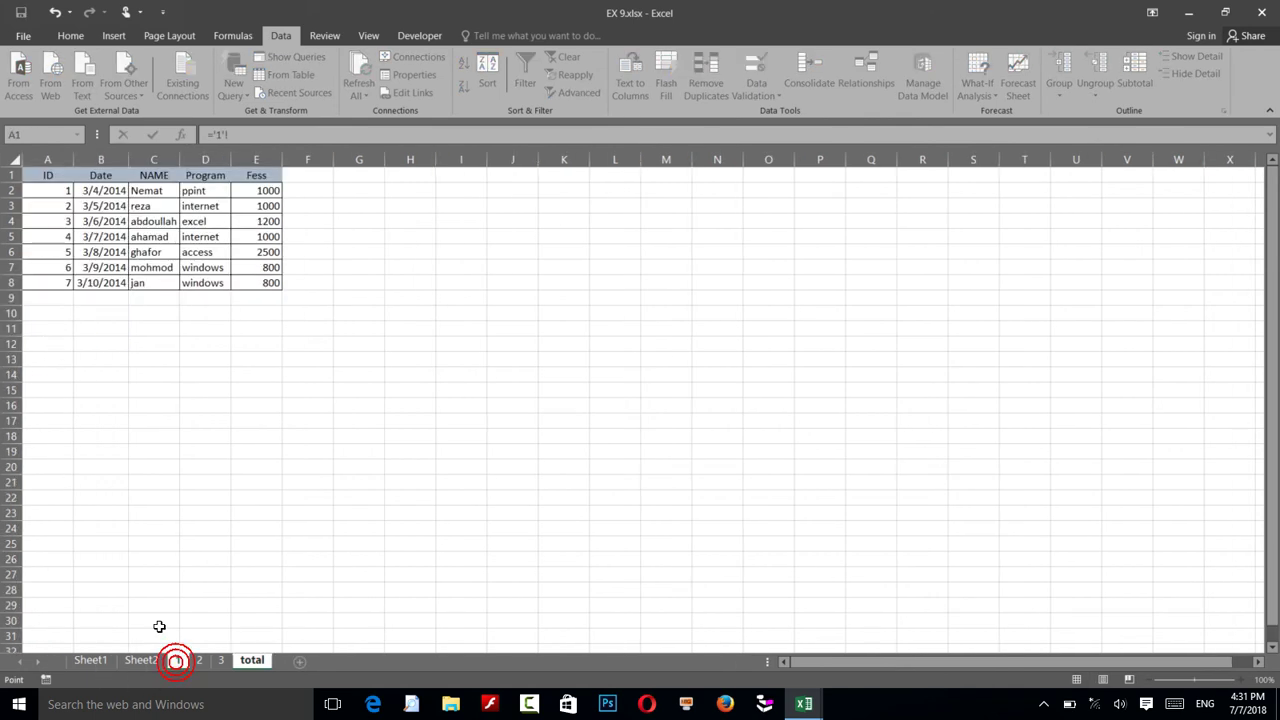
click(146, 229)
key(Escape)
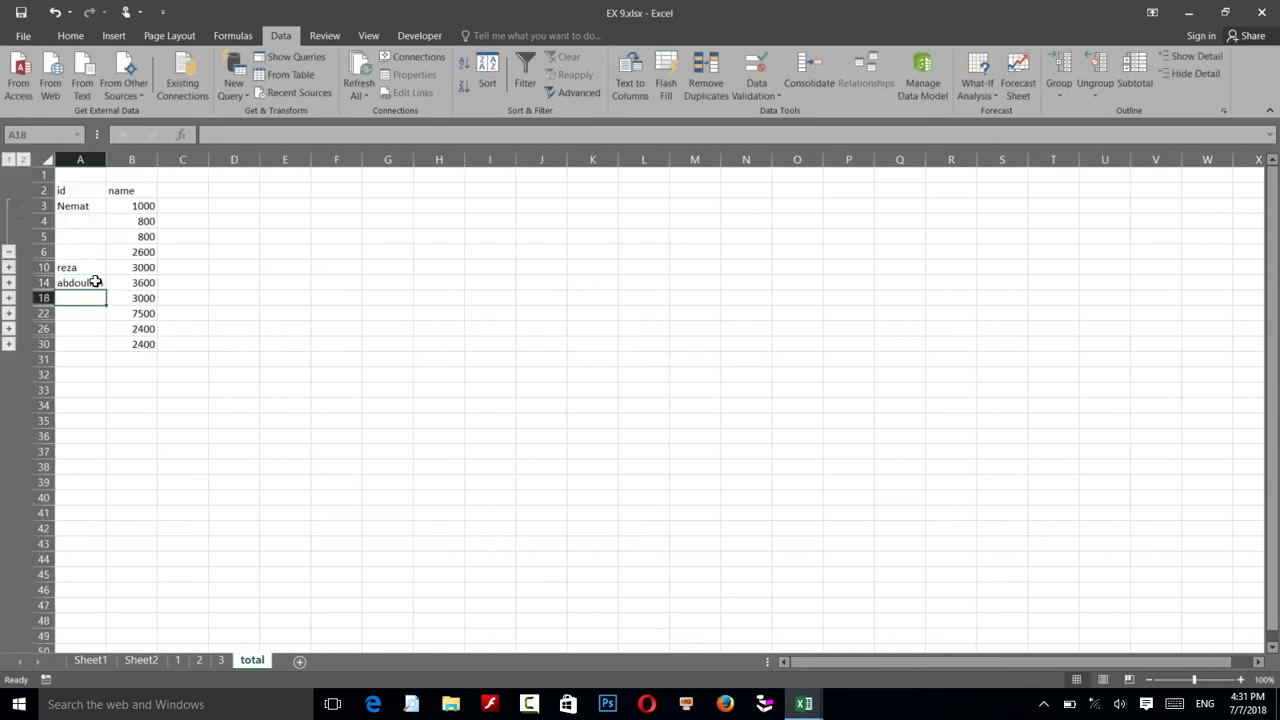
click(80, 189)
Retitle the total sheet headers to Name in A2 and Fess in B2
key(BackSpace)
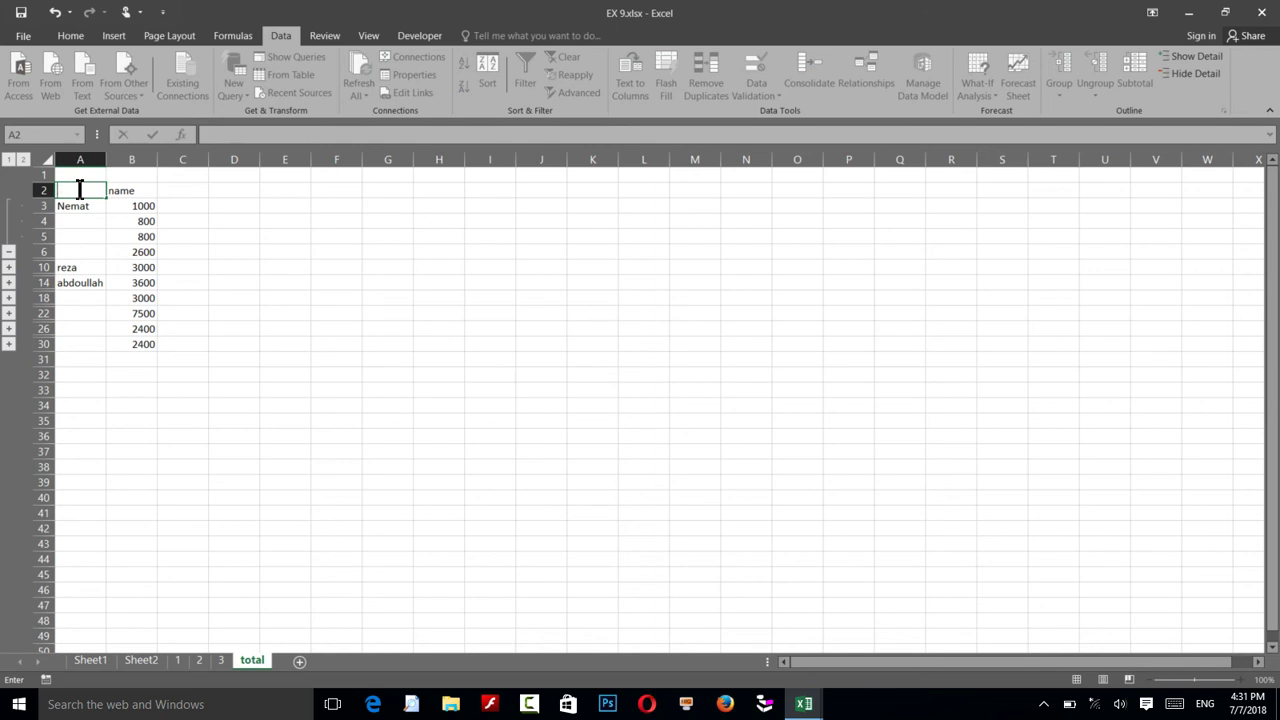
text(Name)
key(Tab)
text(Fess)
key(Return)
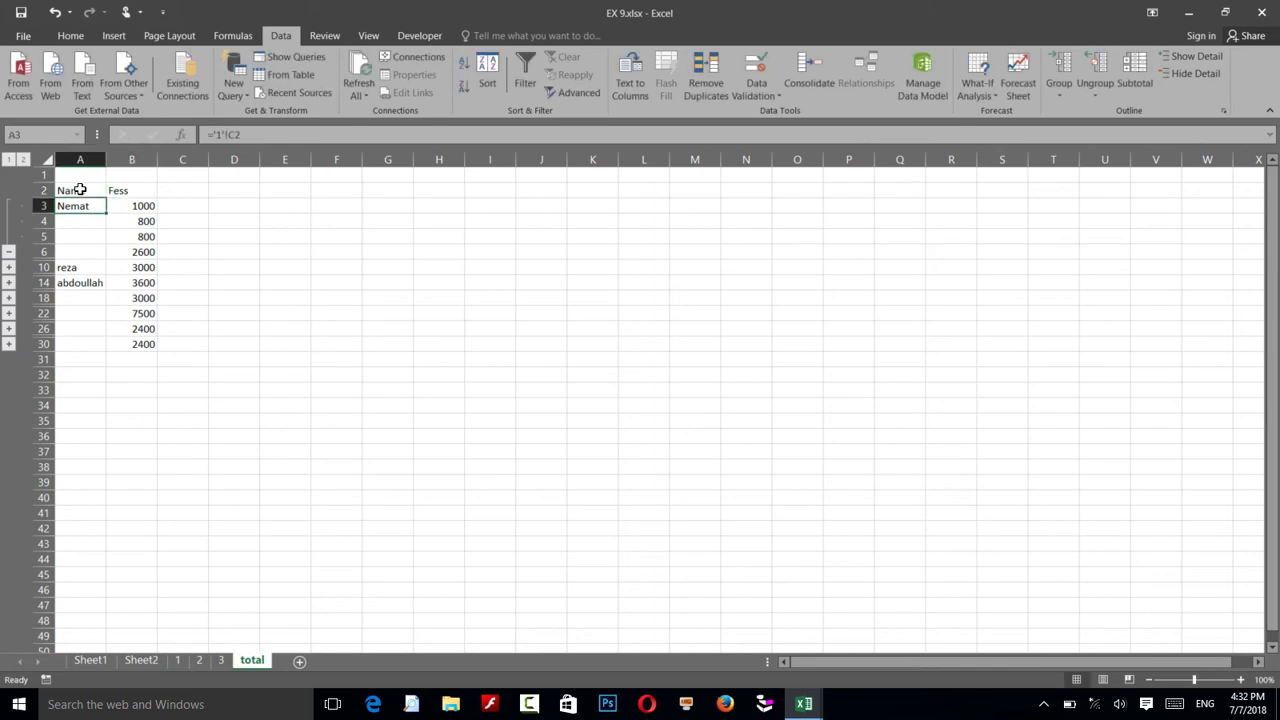
Review the fee subtotals in B6, B10 and B14, then expand reza's rows 7–9
click(178, 661)
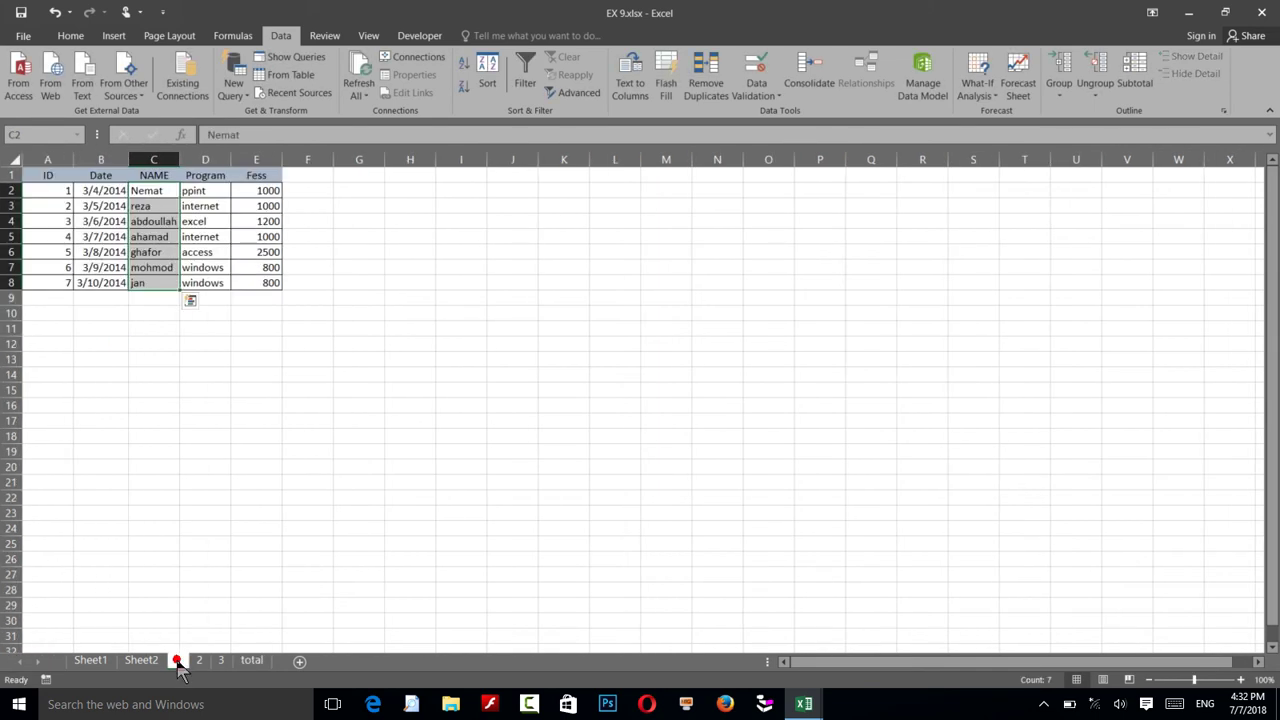
click(251, 661)
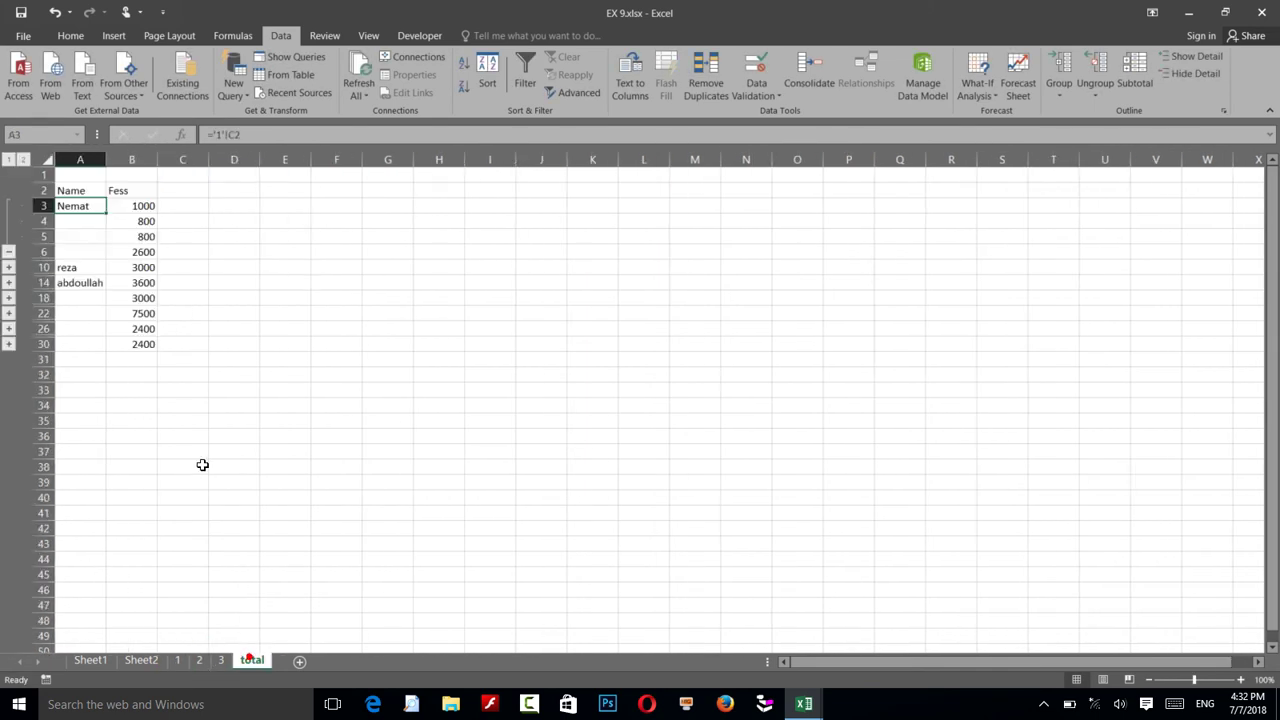
drag(131, 194, 119, 209)
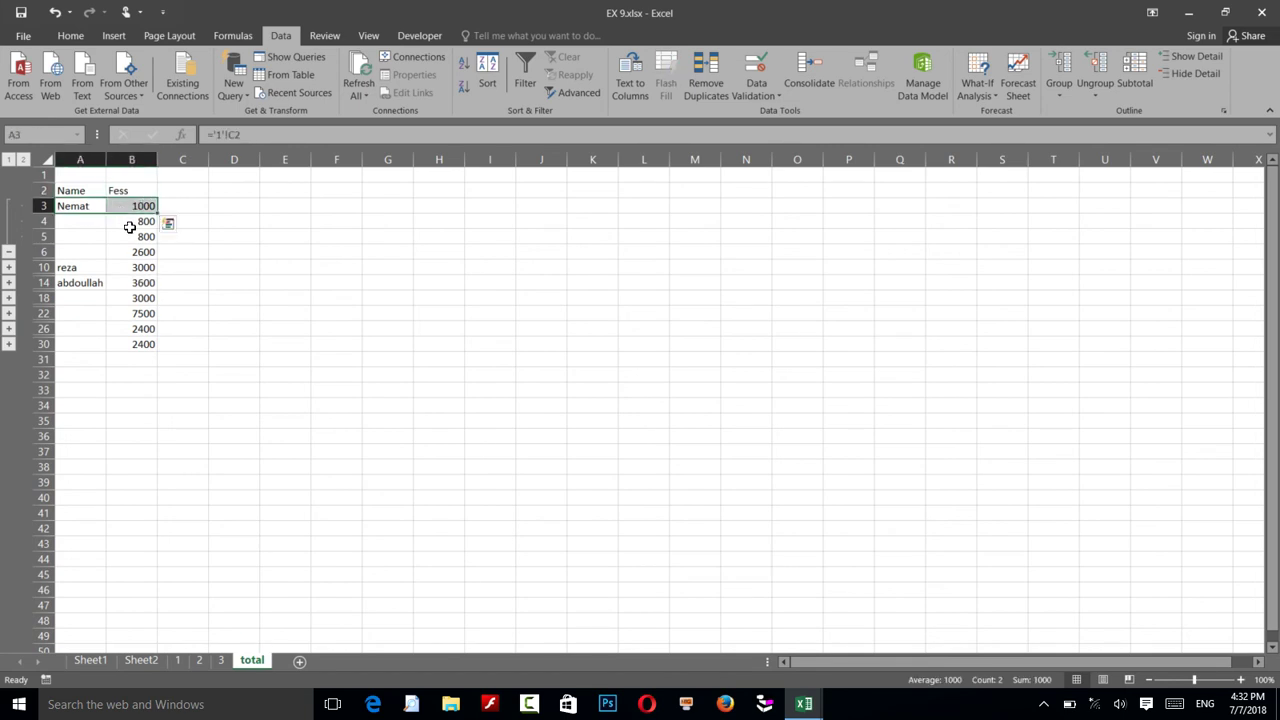
click(127, 222)
click(128, 236)
click(140, 255)
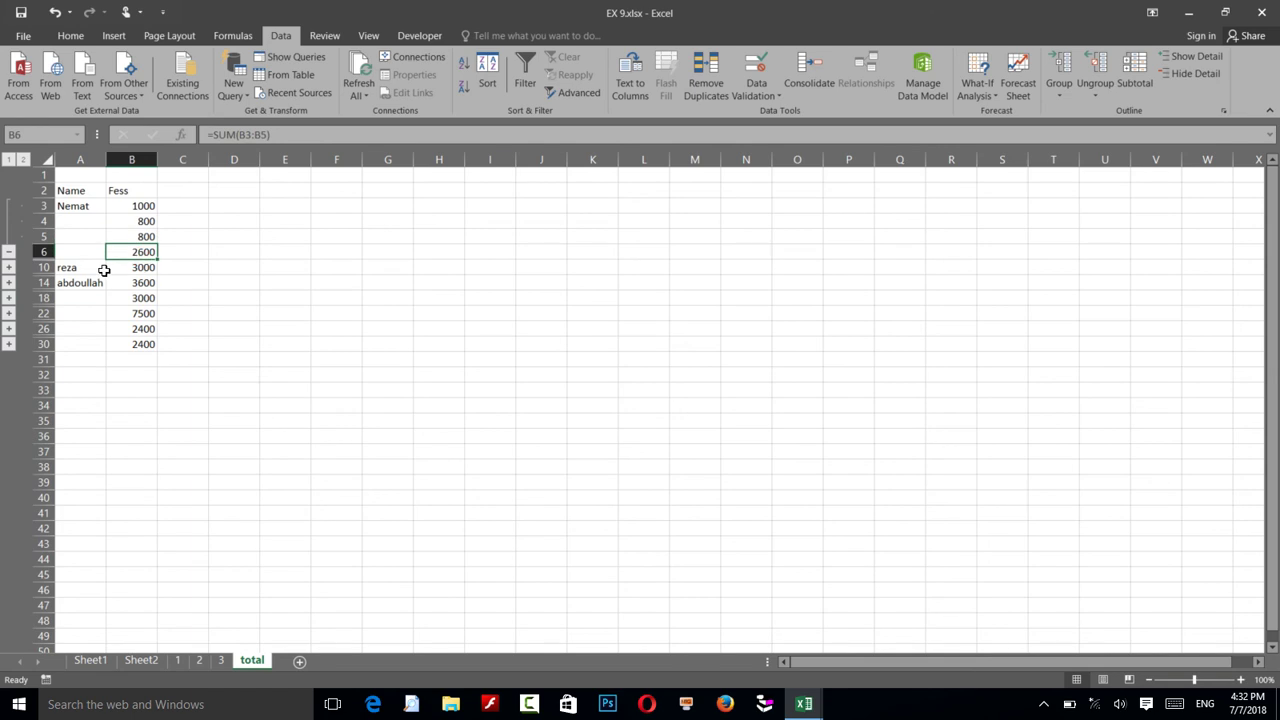
click(133, 269)
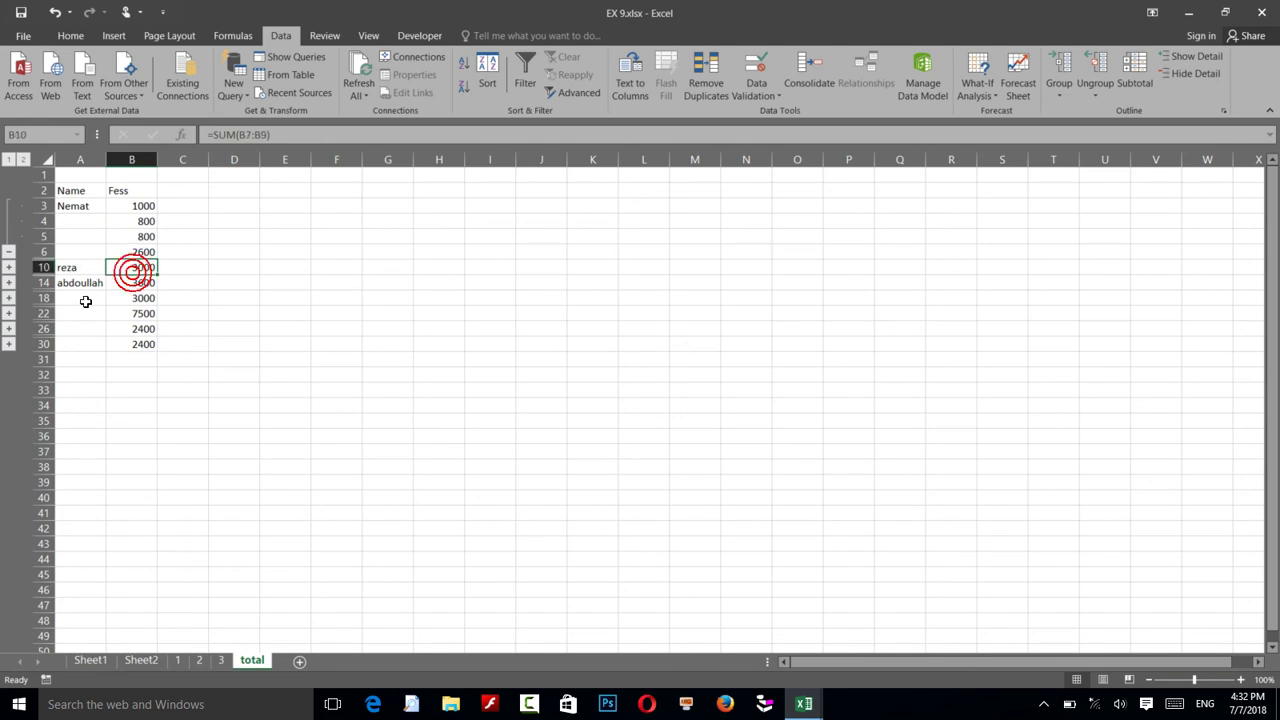
click(132, 284)
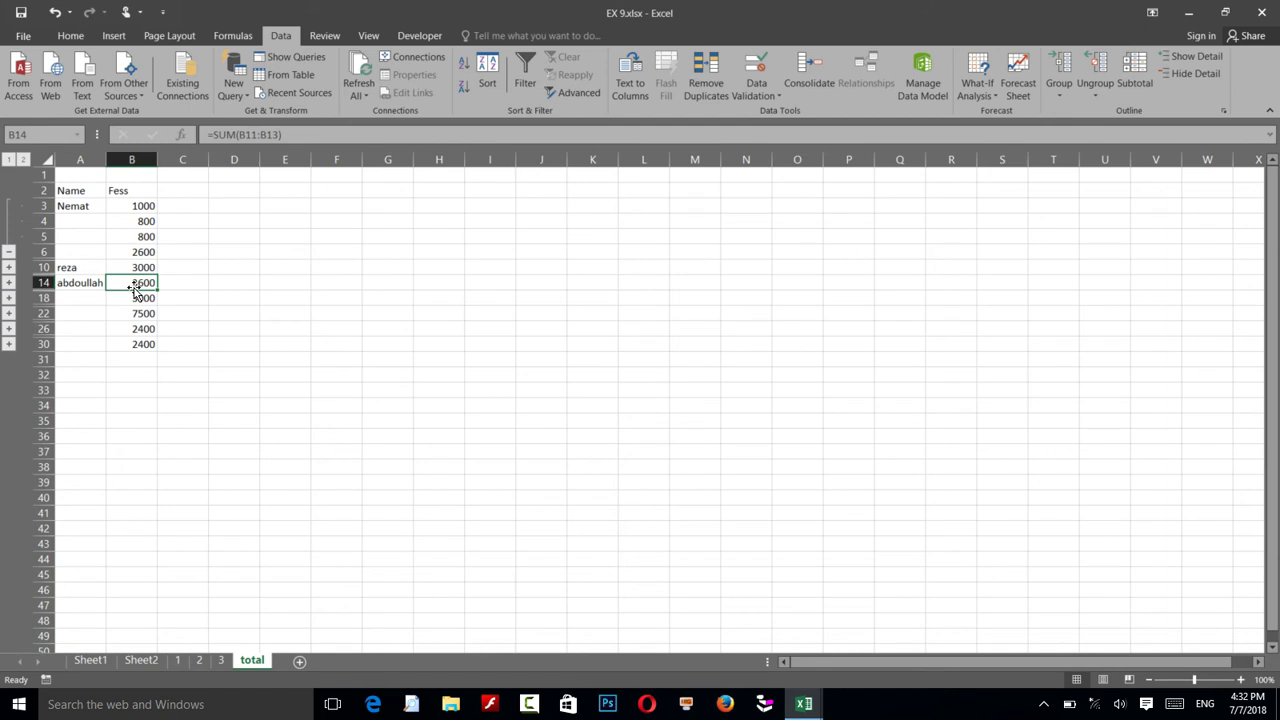
click(9, 267)
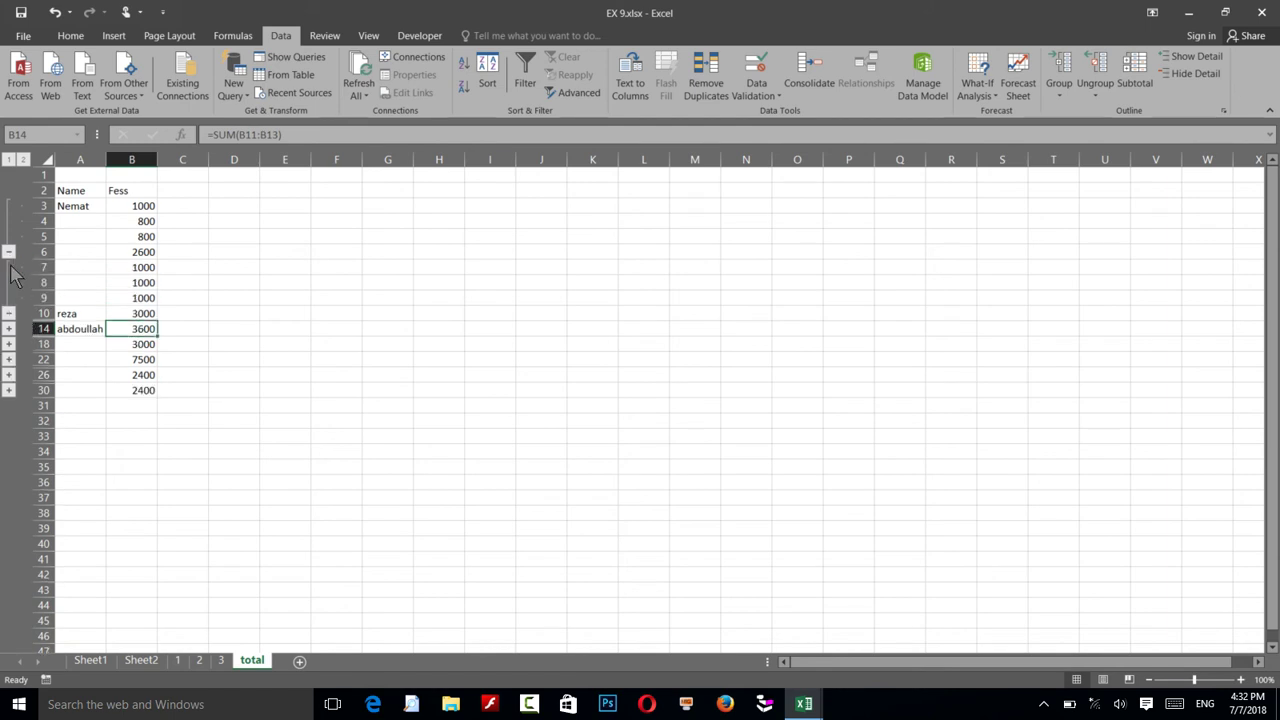
Step down column A from A3 and enter an apostrophe in A8
click(73, 220)
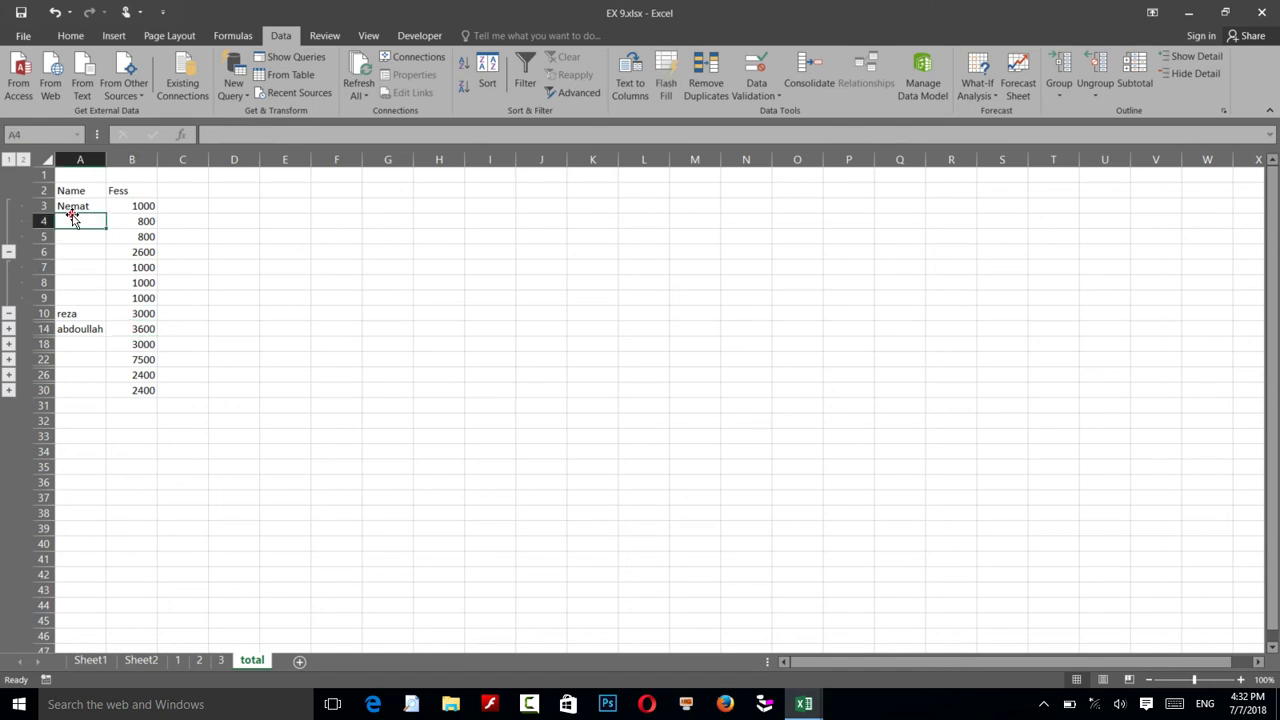
click(72, 207)
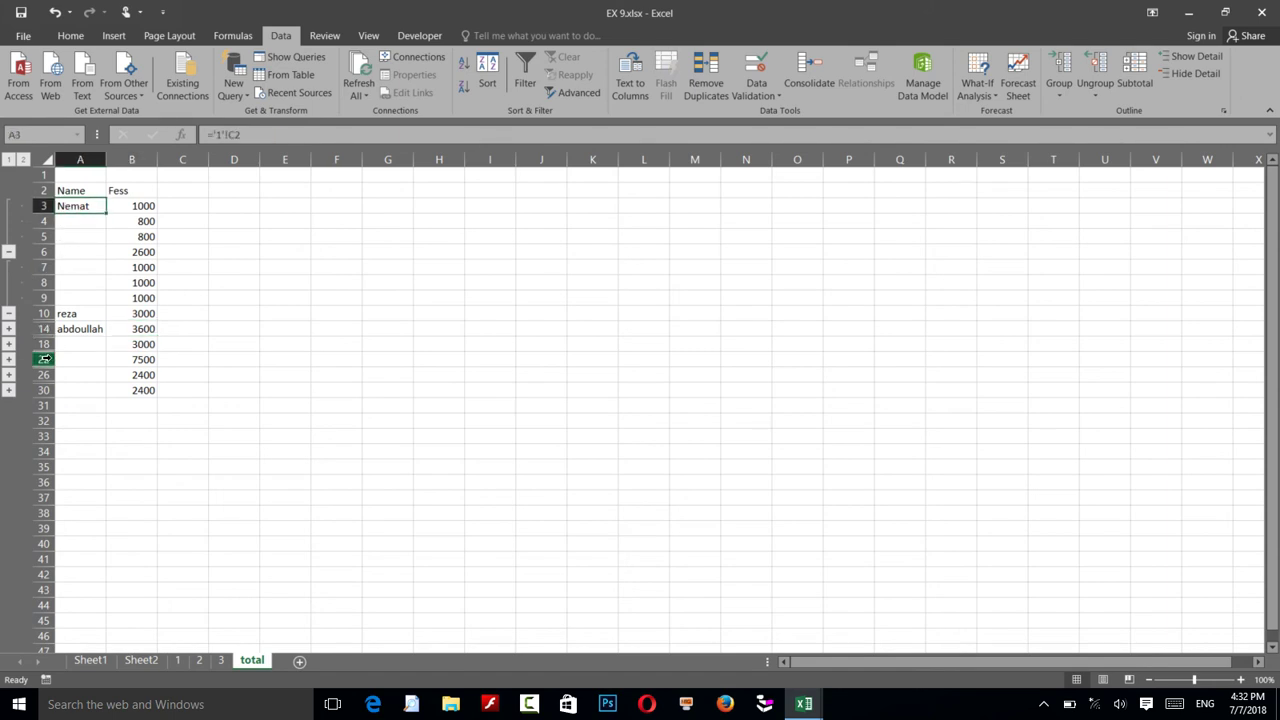
key(Down)
key(Down)
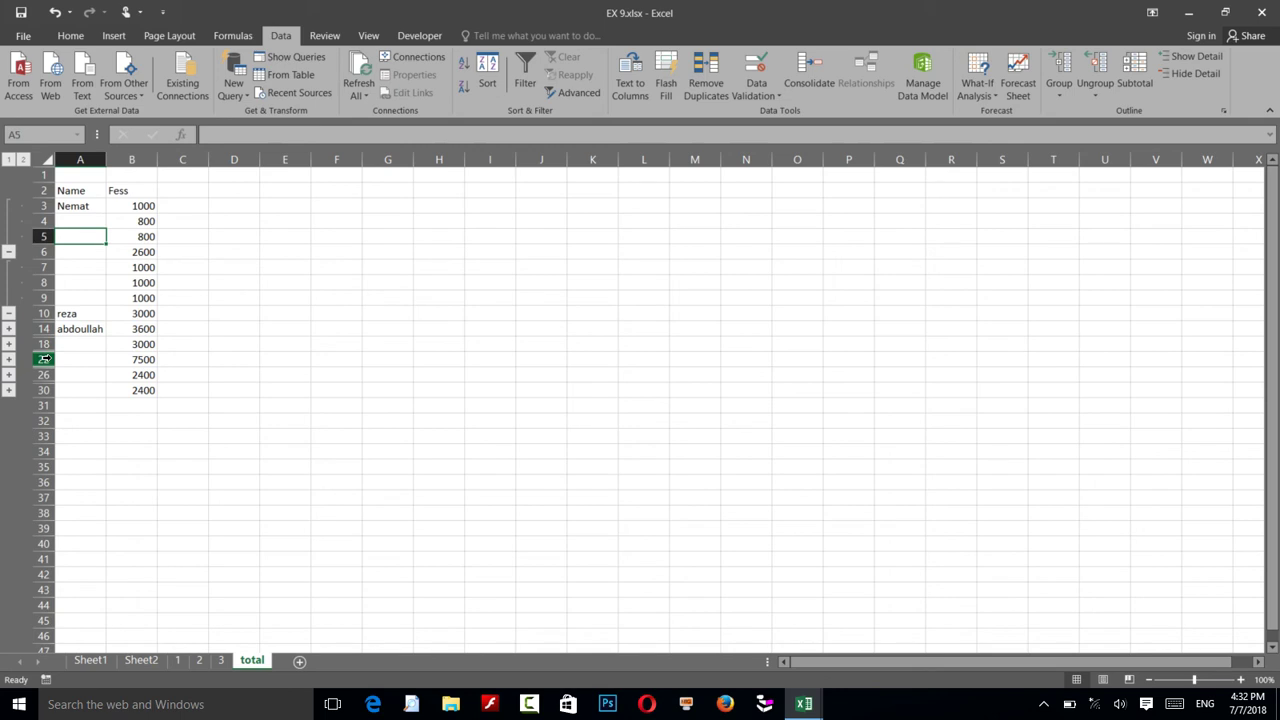
key(Down)
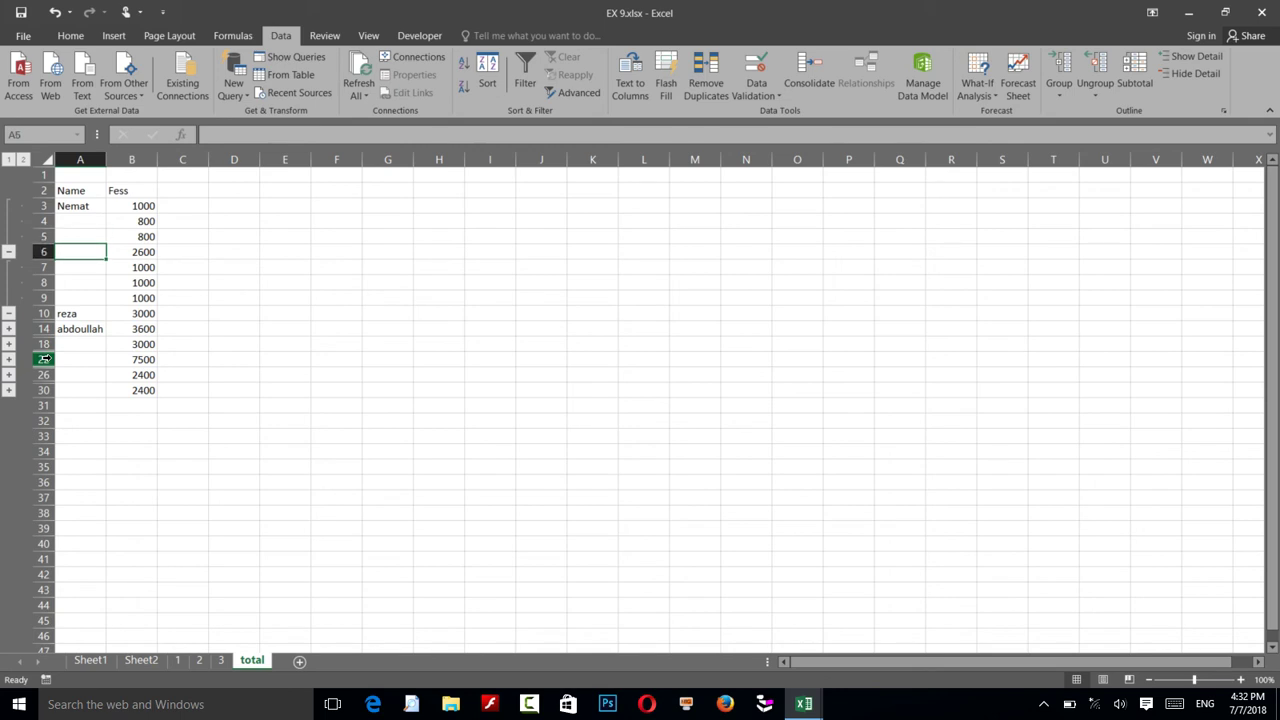
key(Down)
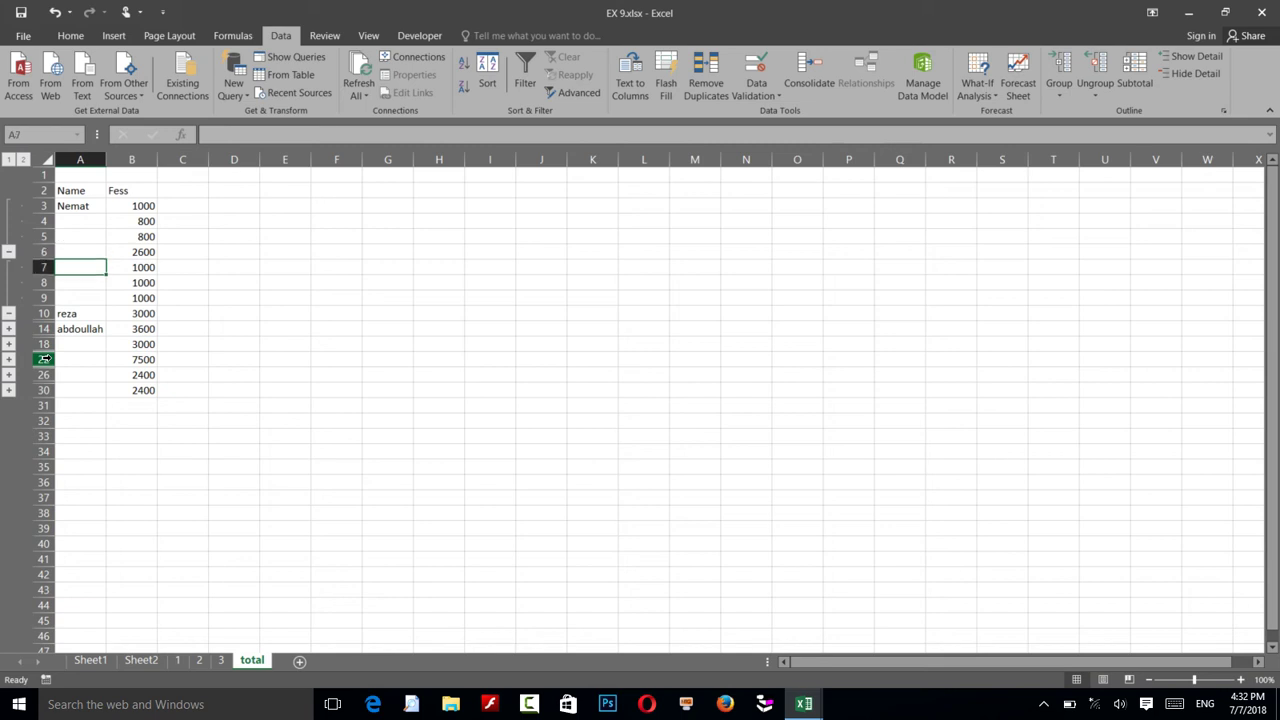
key(Down)
text(')
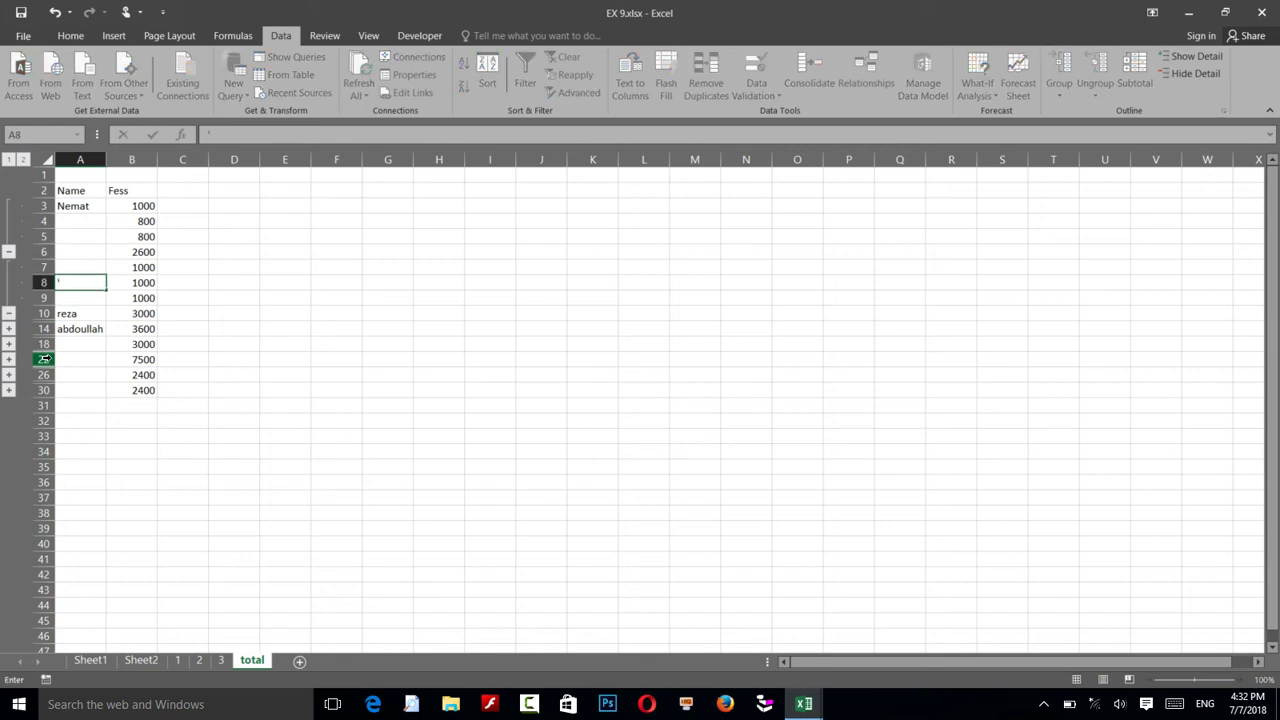
key(Return)
key(Down)
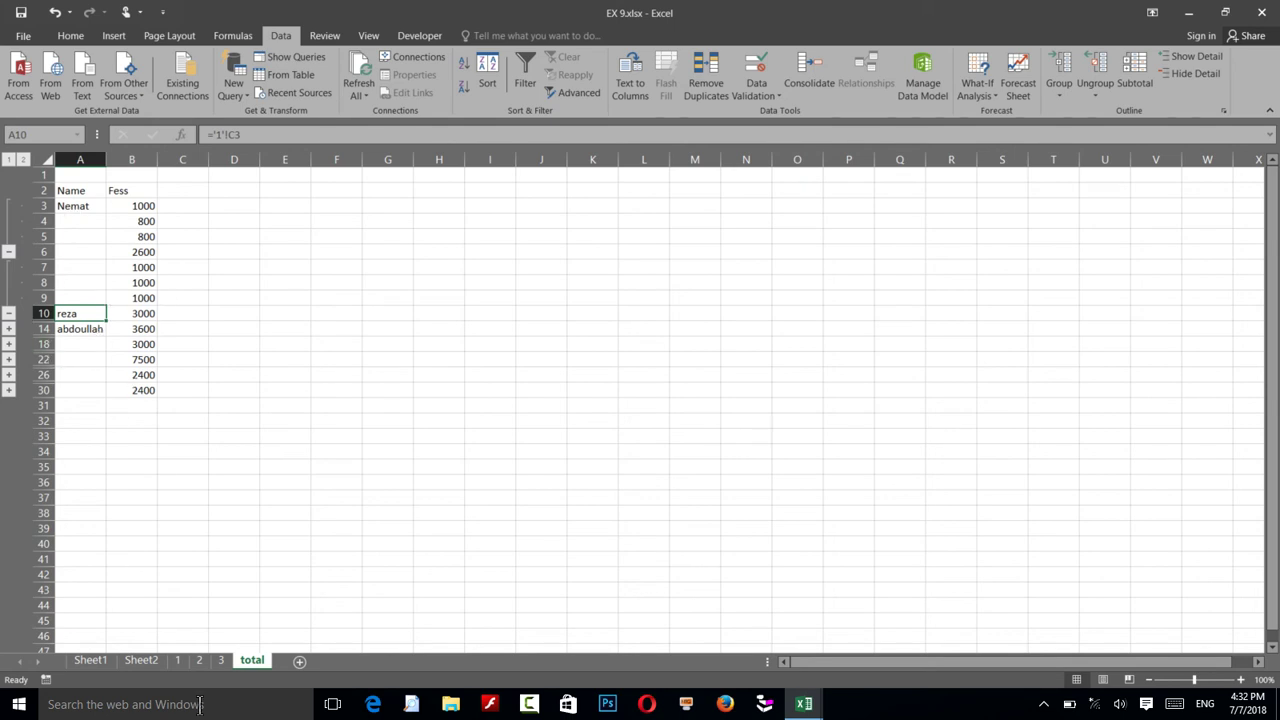
On sheet 1, inspect the Fess formulas and cancel overwriting E2 with 2000
click(177, 660)
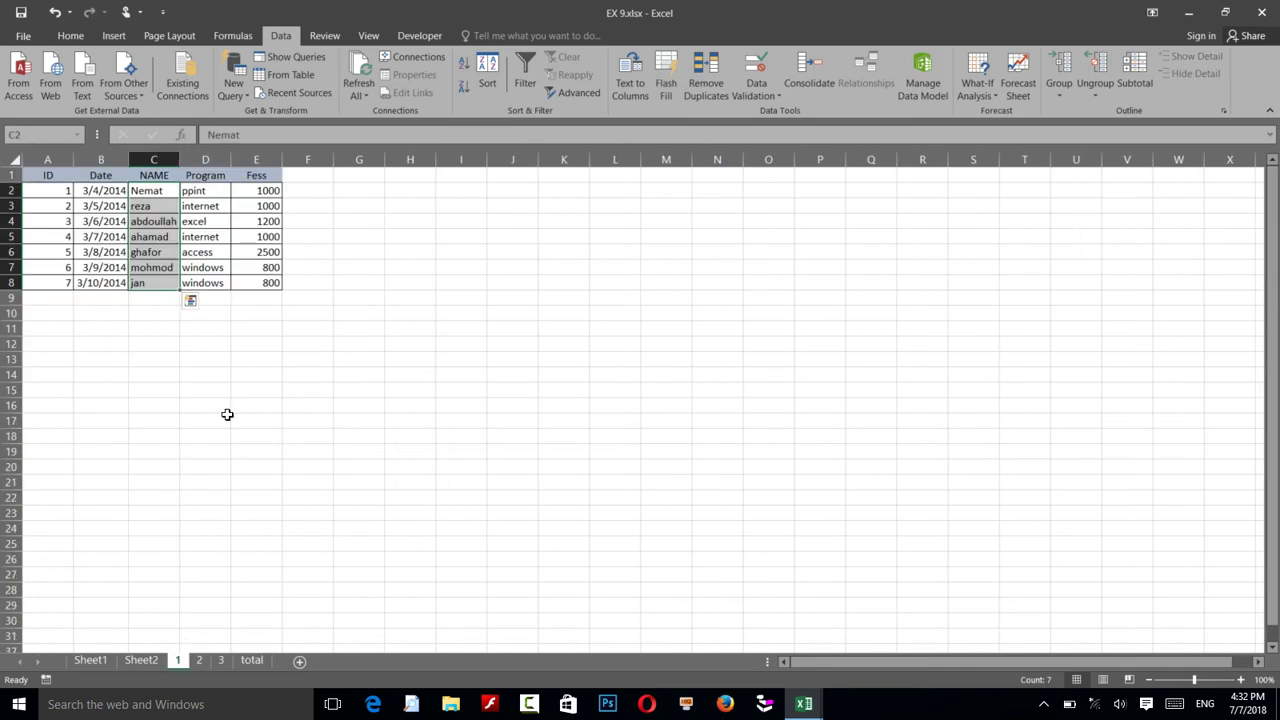
click(268, 294)
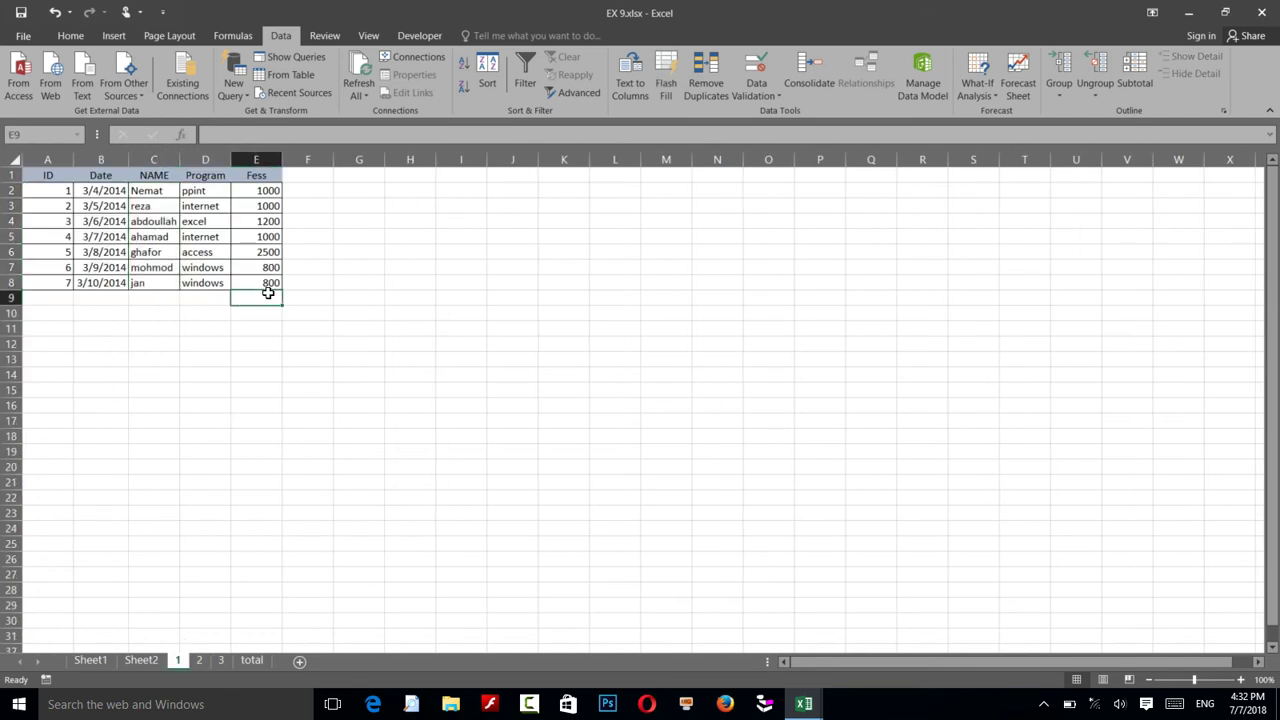
drag(268, 190, 251, 284)
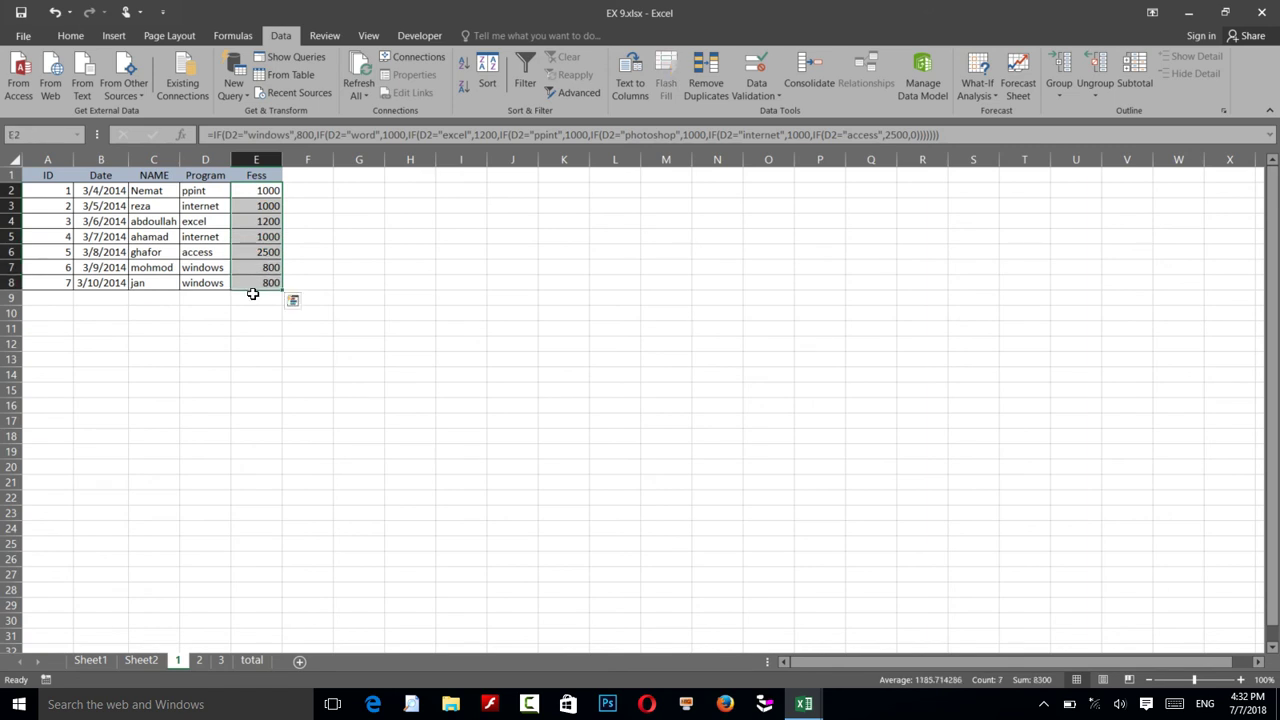
click(253, 294)
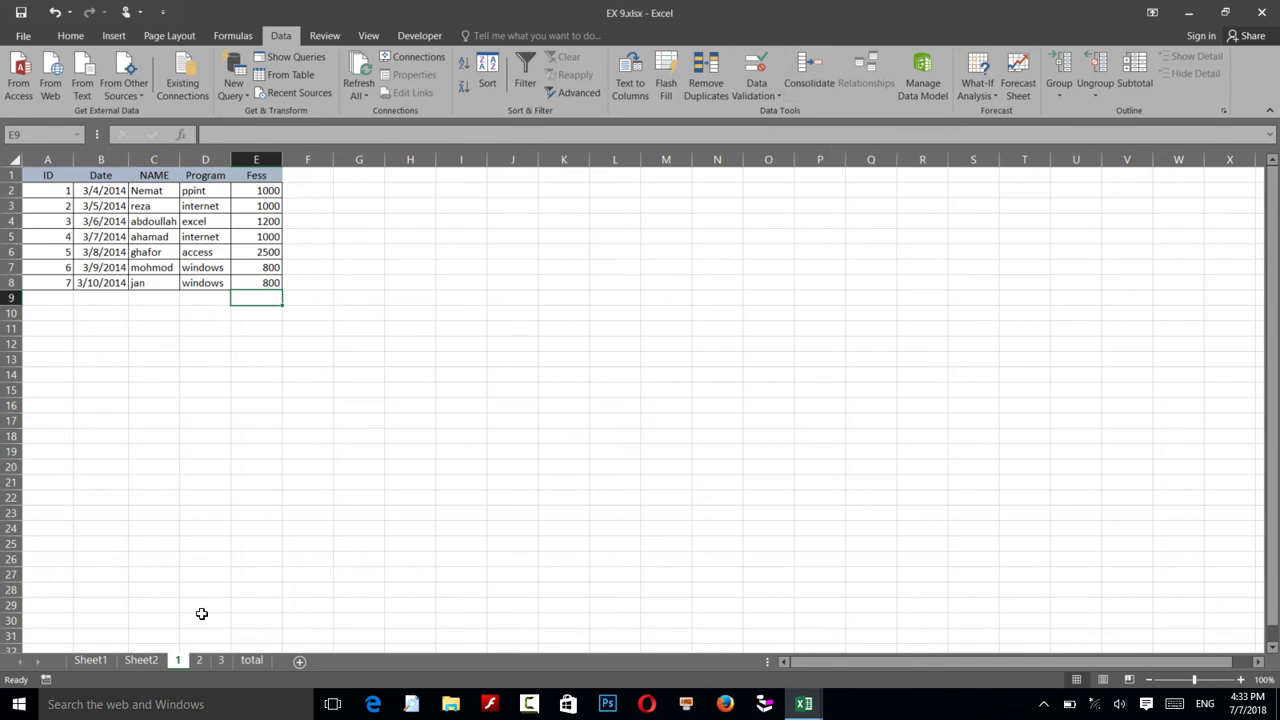
click(236, 194)
text(2000)
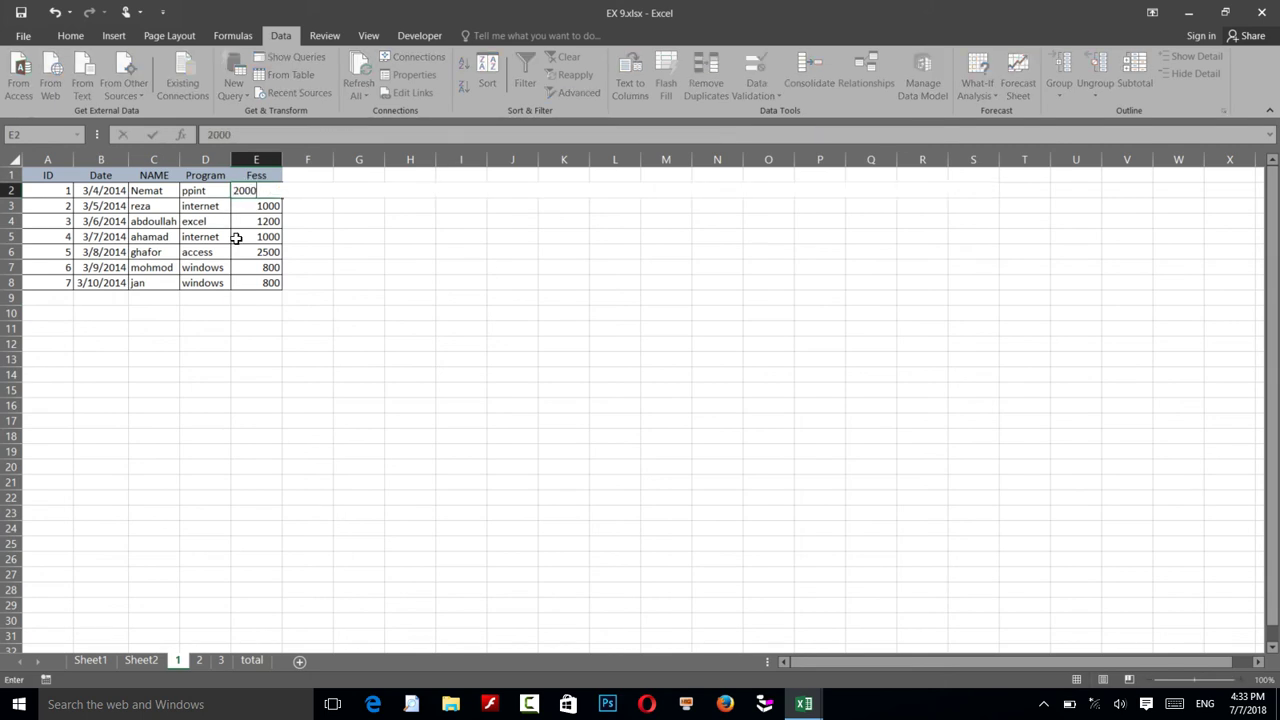
key(Escape)
Set D2's program to access from the dropdown so E2's fee becomes 2500
click(203, 191)
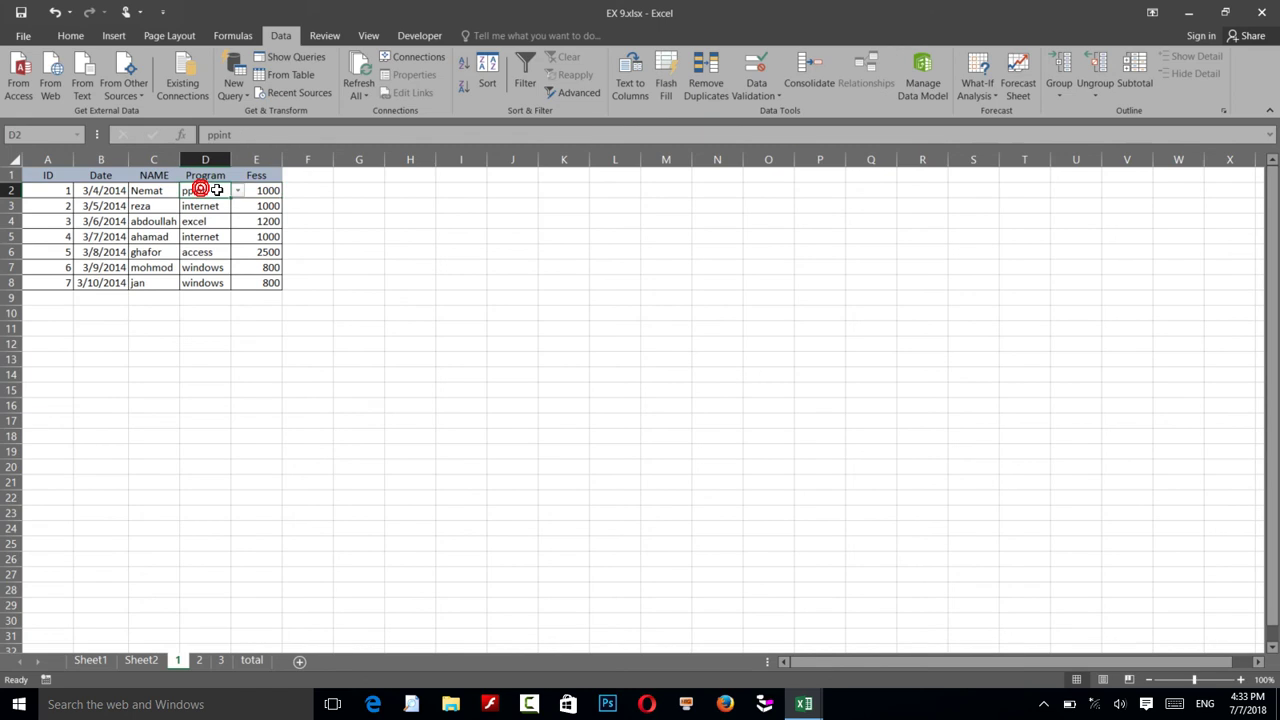
click(236, 191)
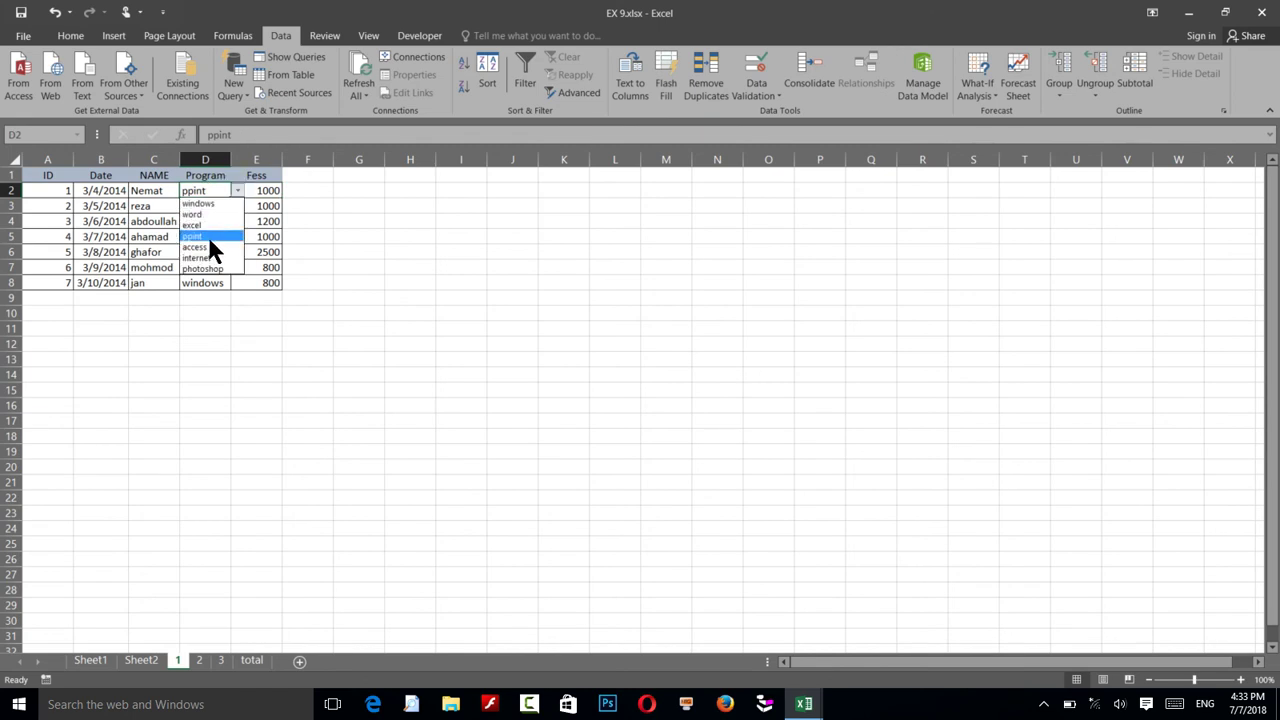
click(210, 247)
click(251, 200)
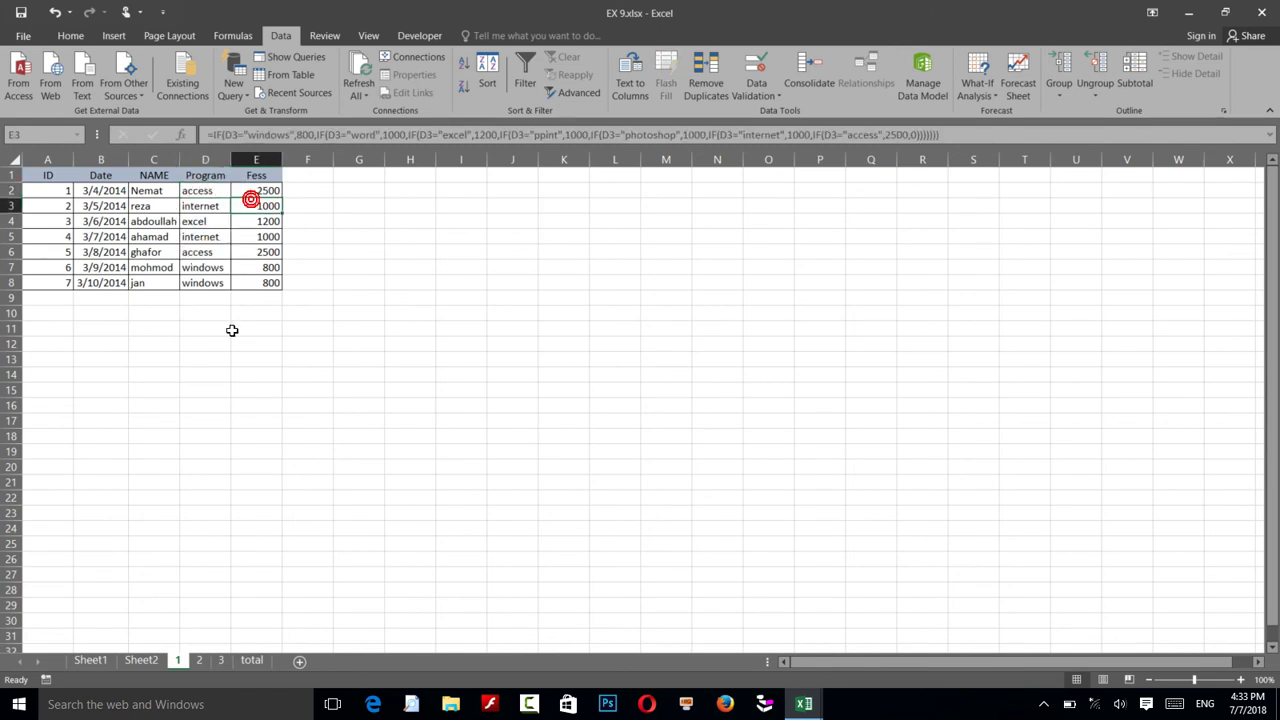
click(251, 661)
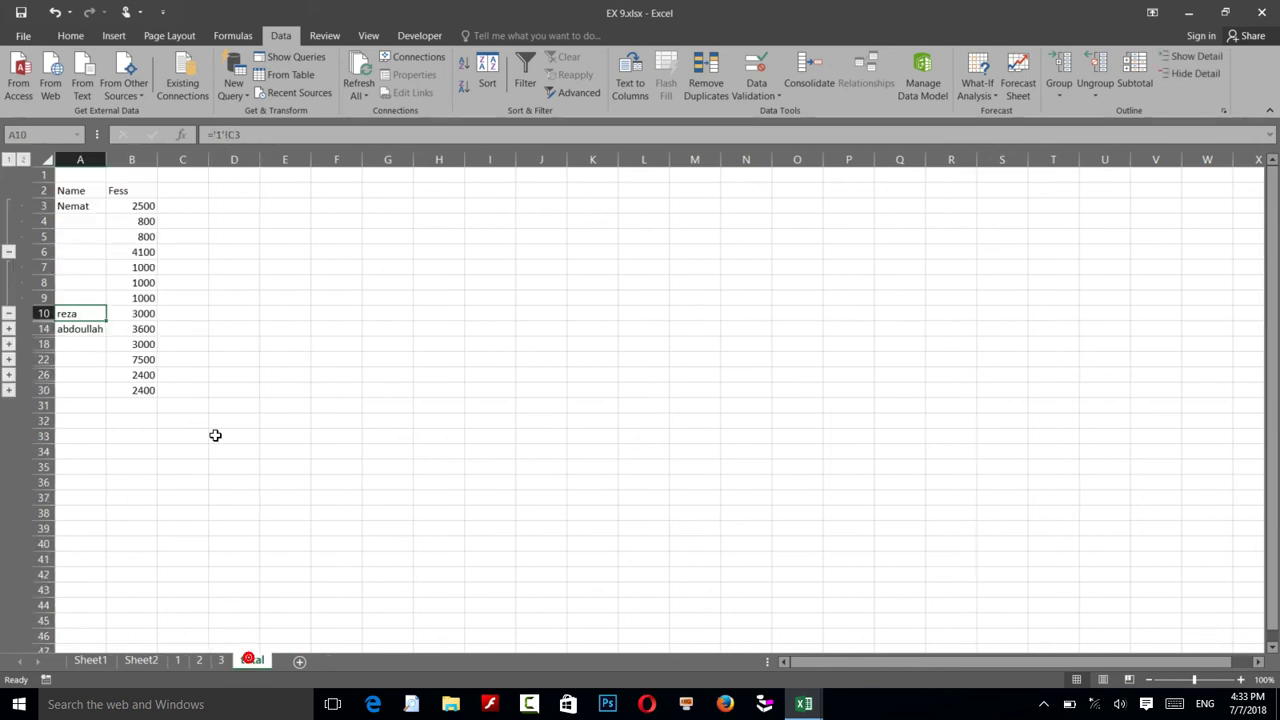
With Nemat's total B3 selected, open the What-If Analysis dropdown on the Data tab
click(141, 206)
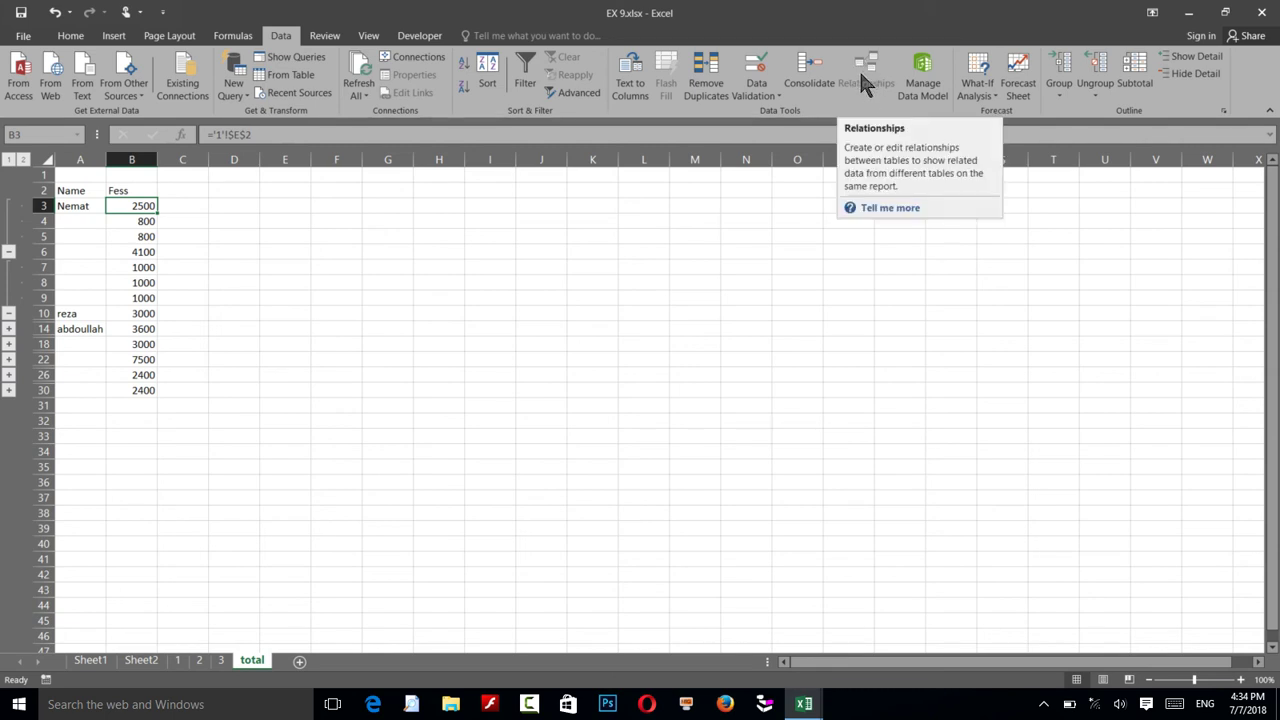
click(936, 106)
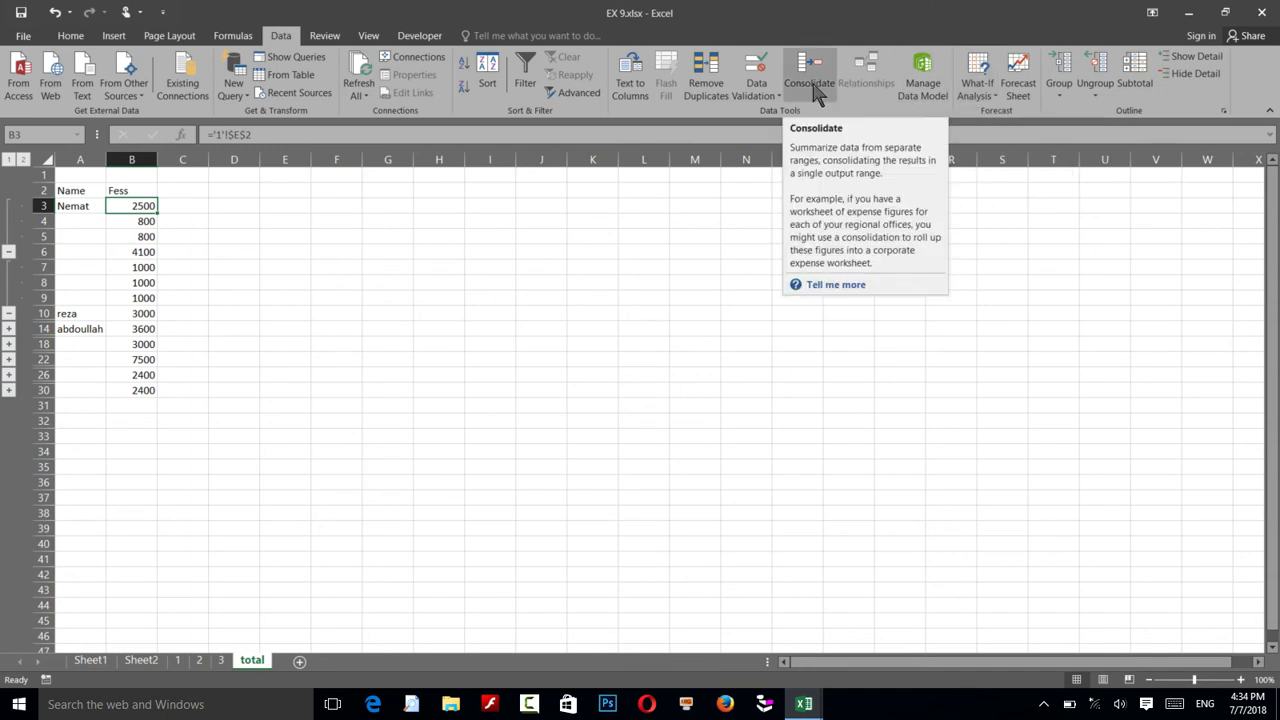
click(984, 100)
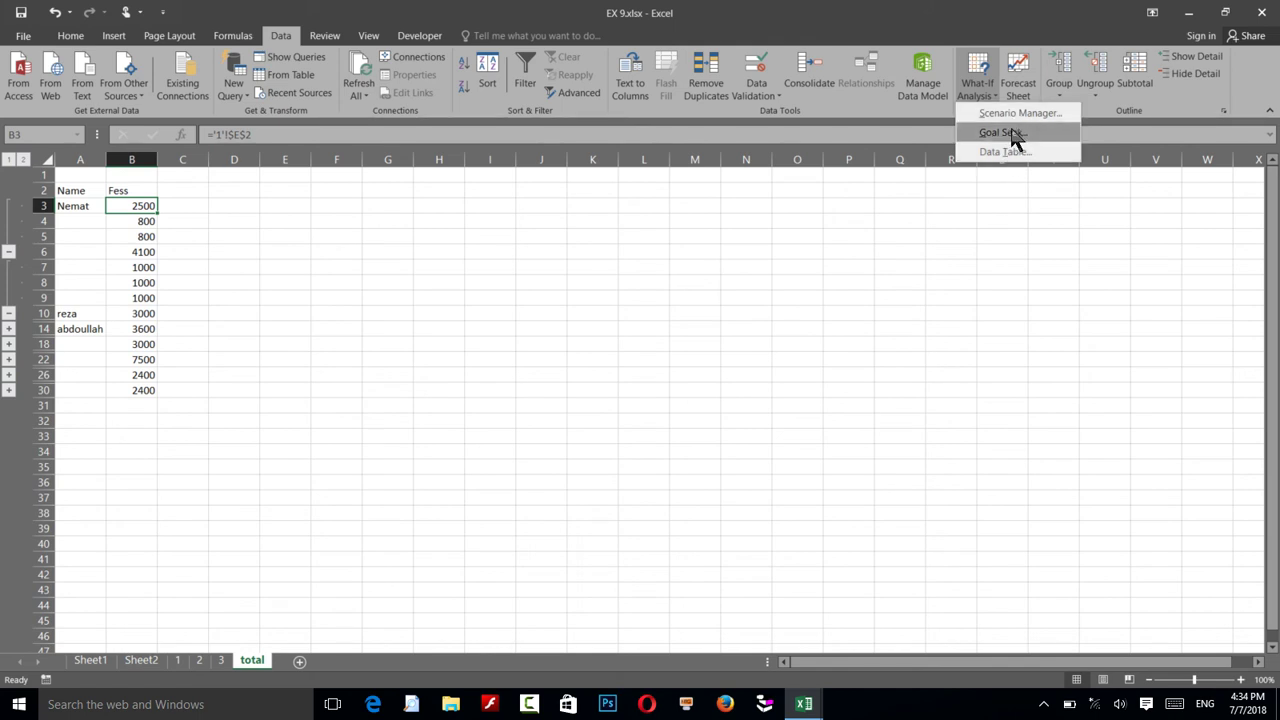
Add Sheet7, then open and close the still-empty Scenario Manager and select A6
click(299, 662)
click(299, 661)
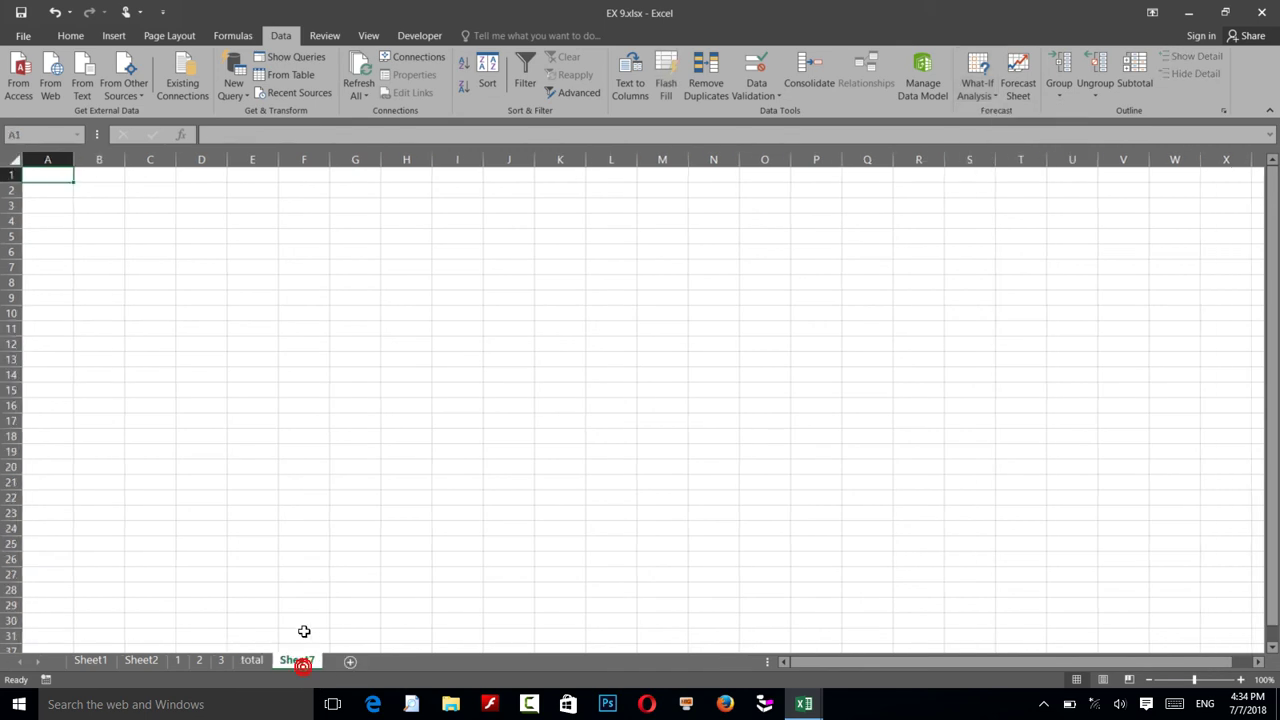
click(978, 92)
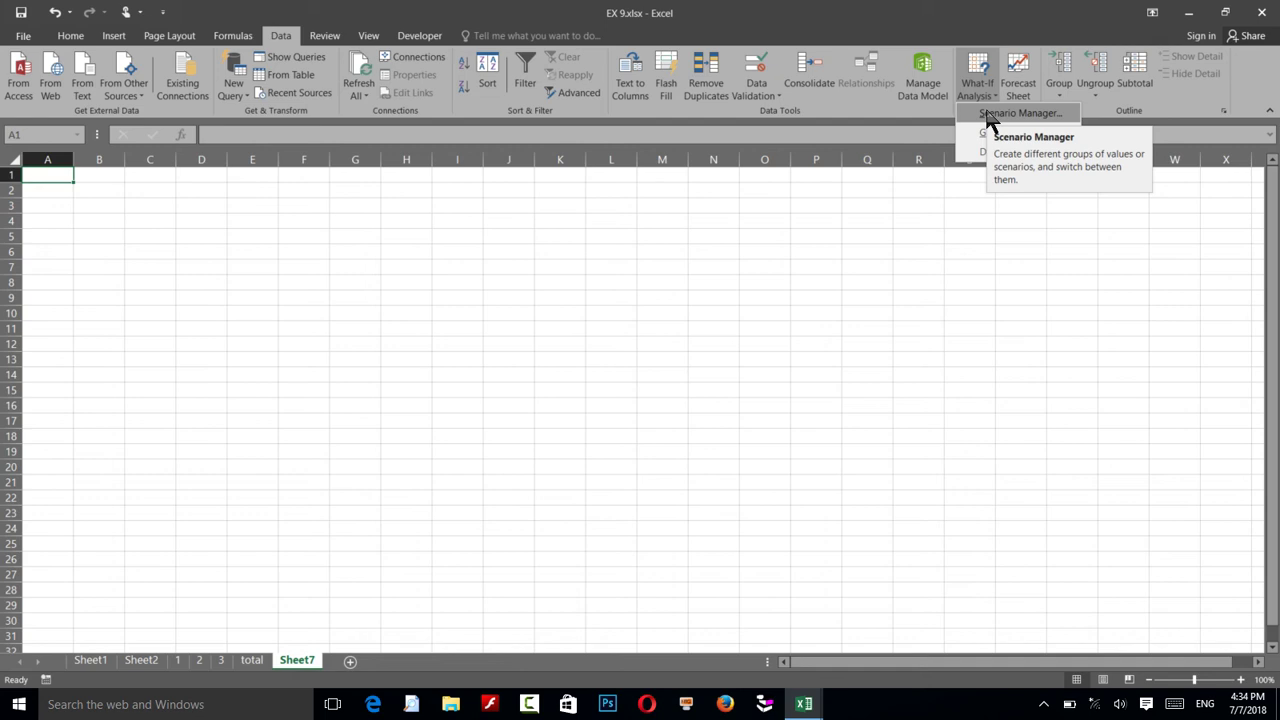
click(988, 114)
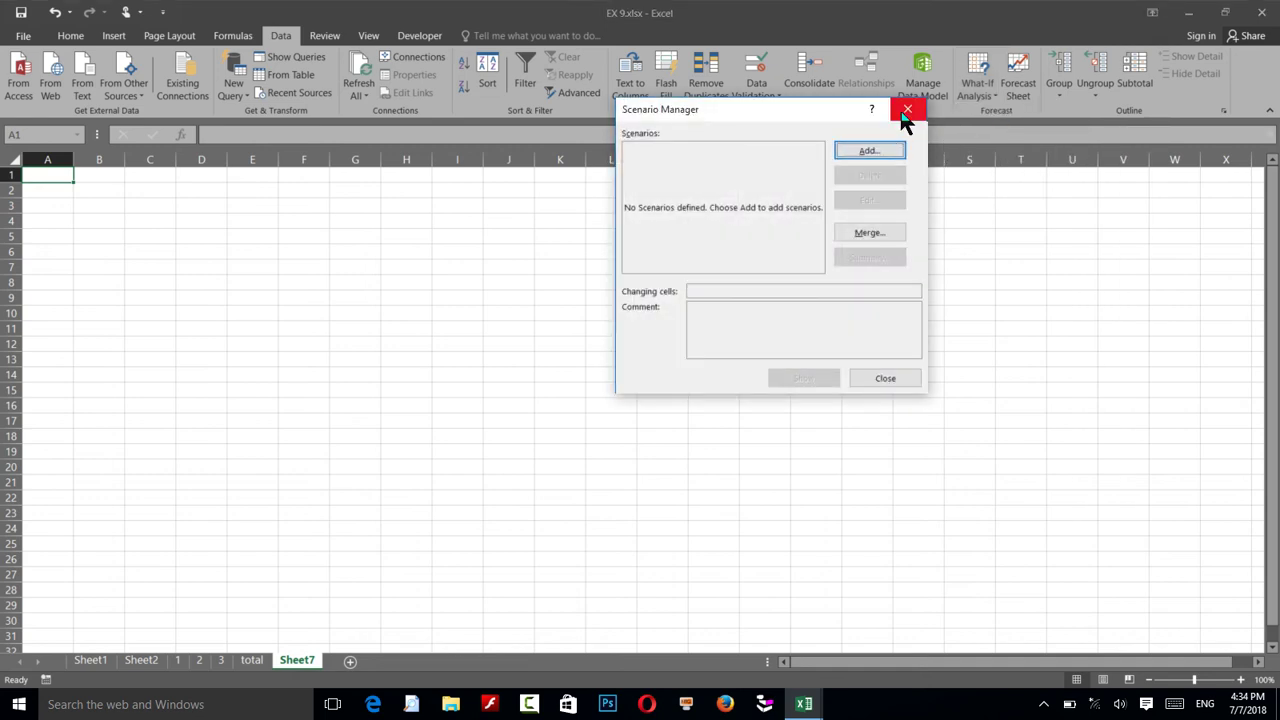
click(906, 111)
click(92, 251)
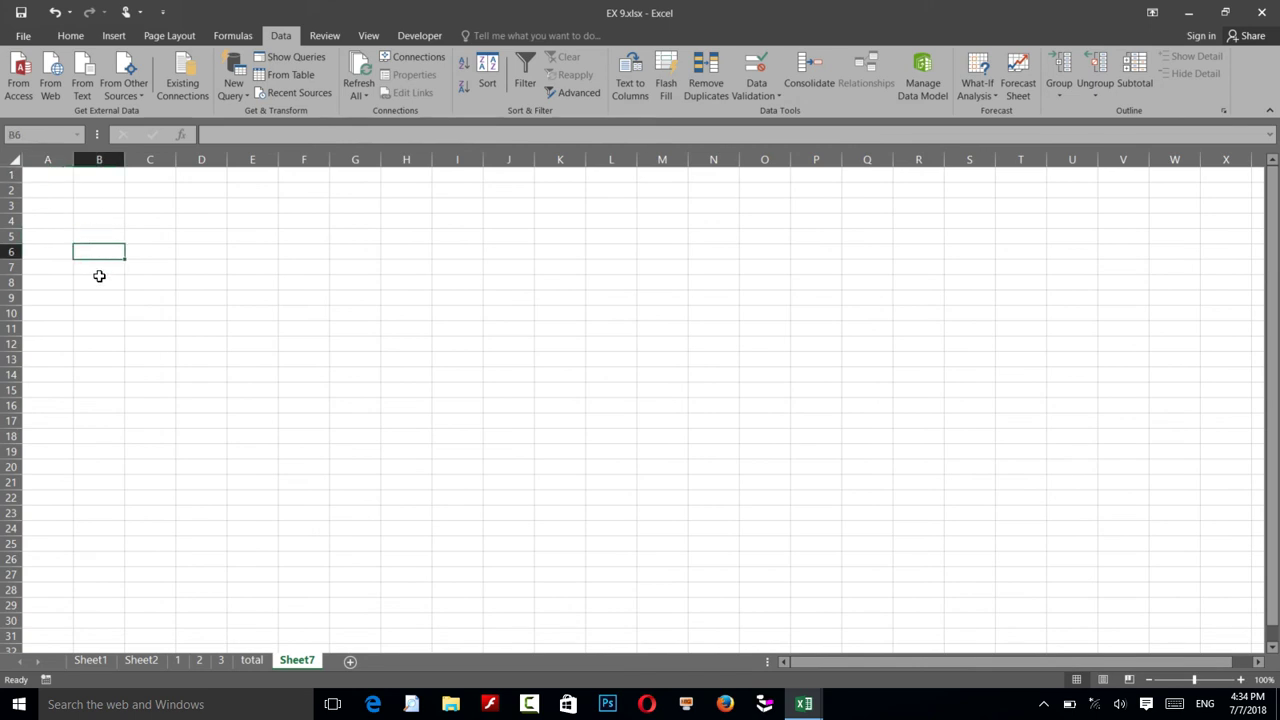
click(48, 250)
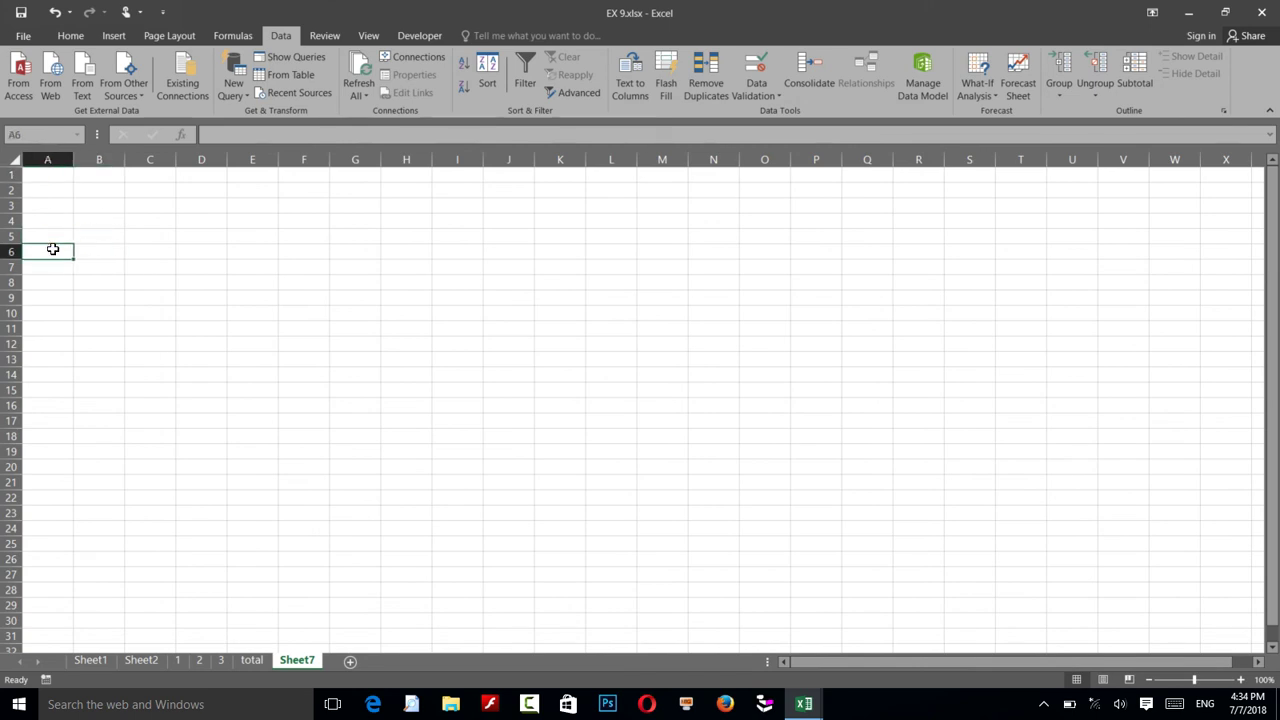
Enter NO, DESCRIPTION, QUTY, PRICE in A6:D6 and widen column B to fit
text(NO)
key(Tab)
text(DES)
text(IPTO)
text(ON)
key(Tab)
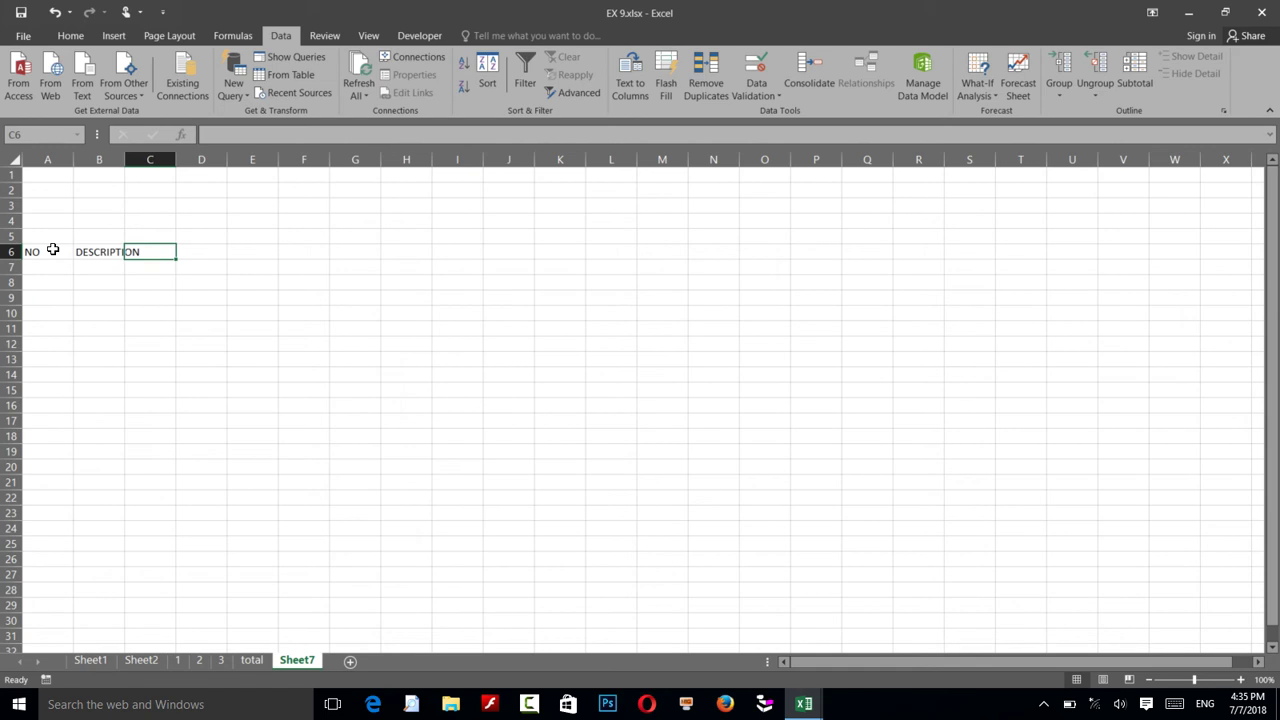
text(QU)
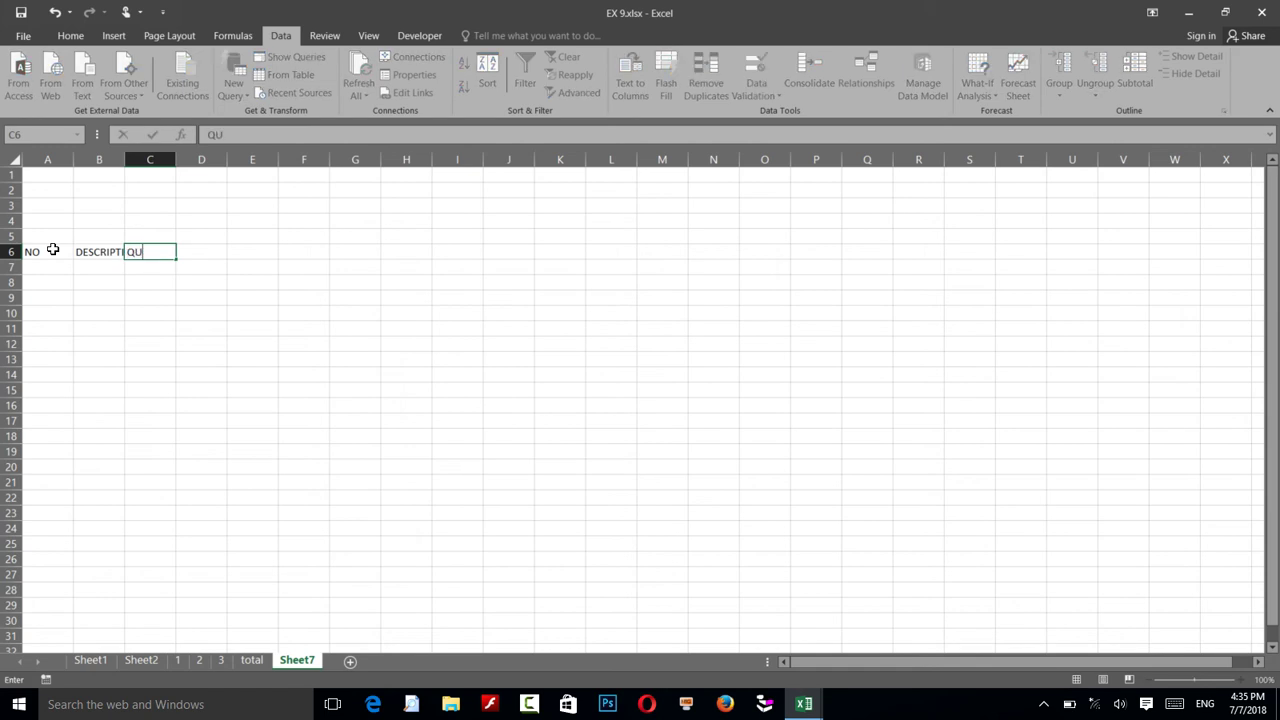
text(TY)
key(Tab)
text(PRIC)
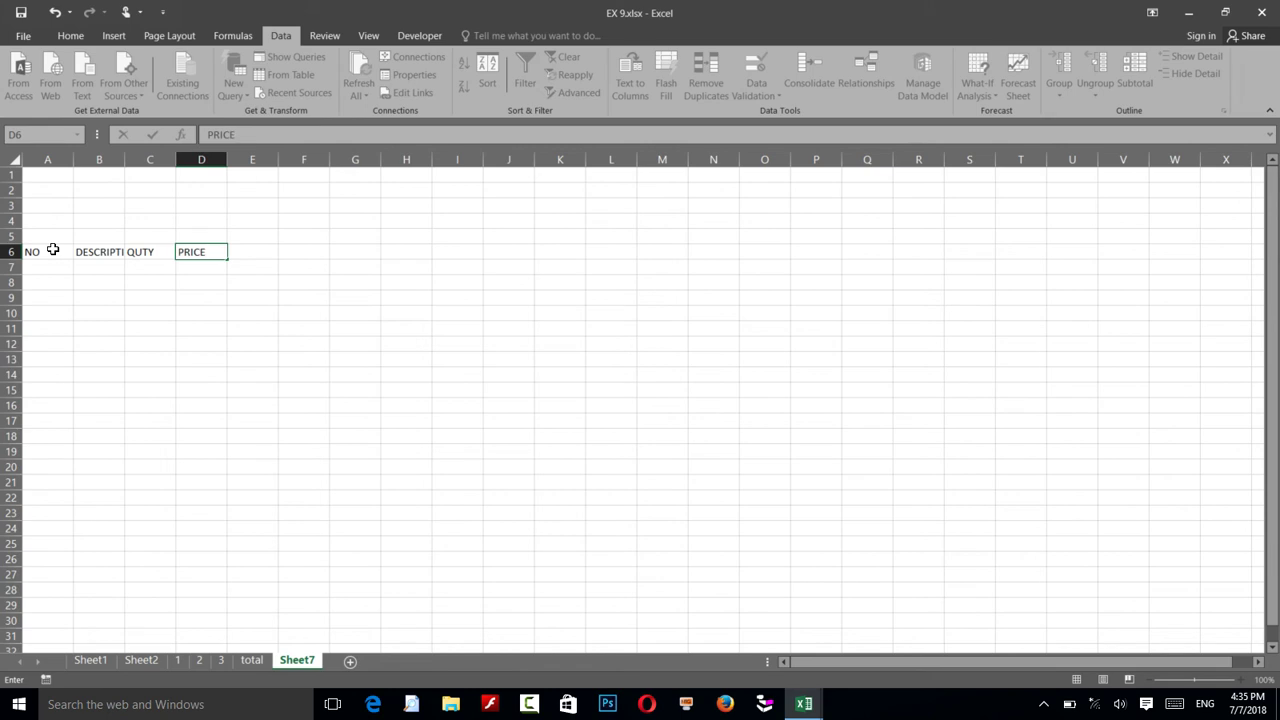
key(Tab)
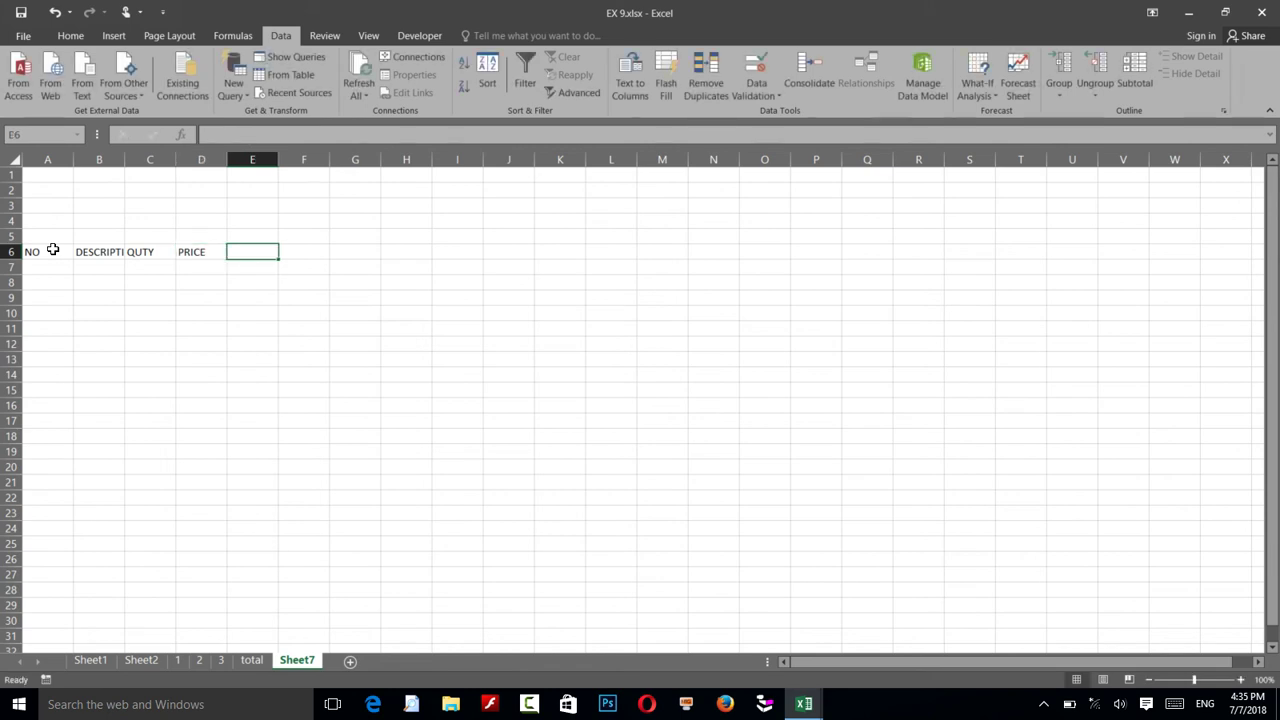
drag(124, 161, 270, 169)
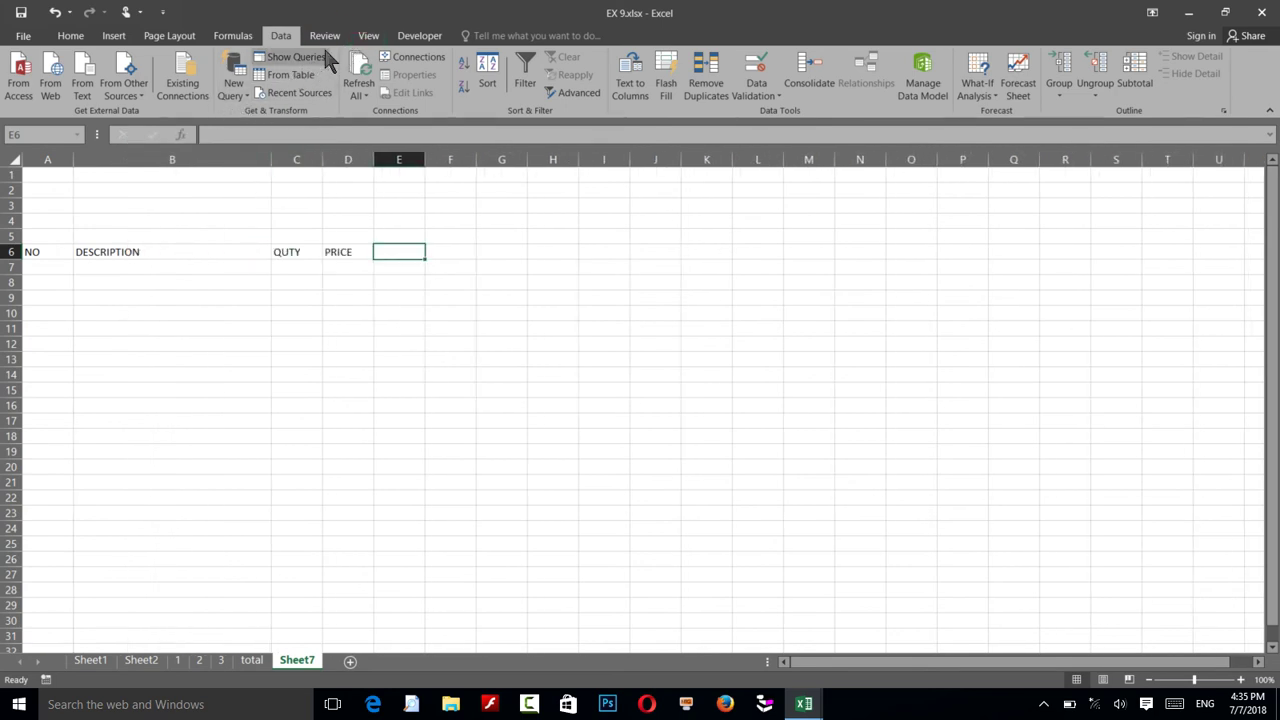
Hide the gridlines and apply All Borders to A6:D22
click(367, 35)
click(170, 87)
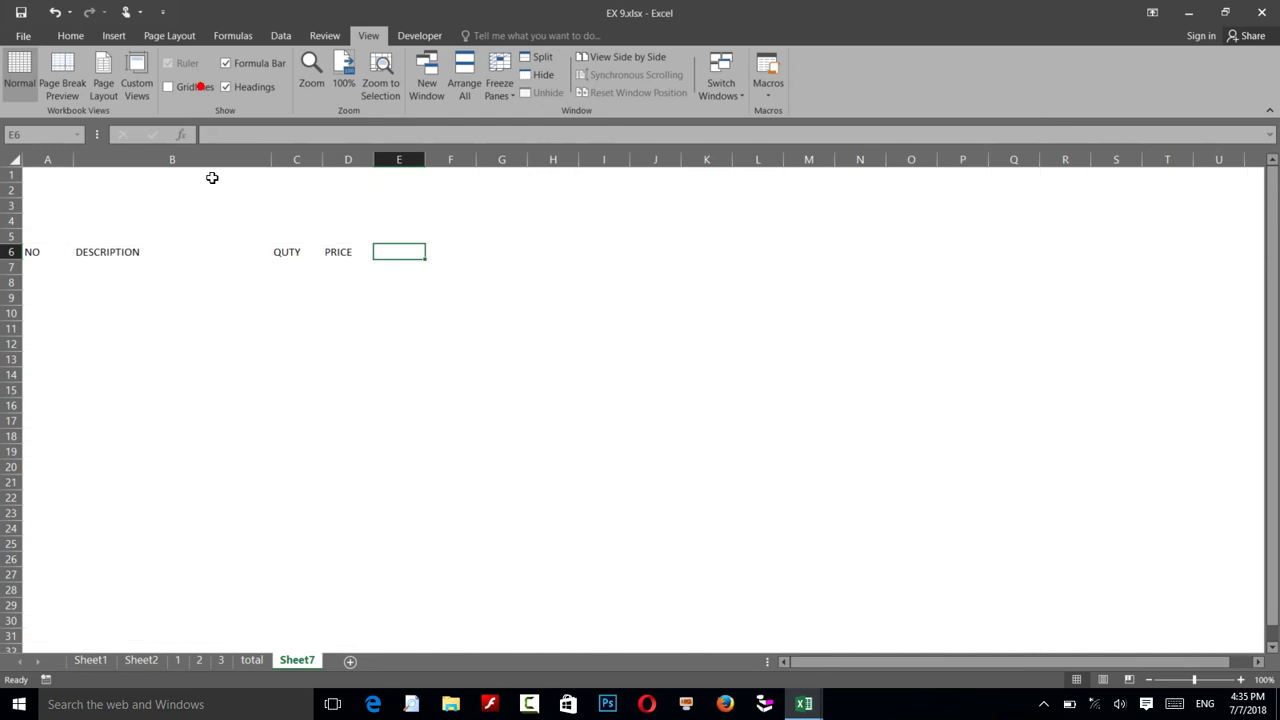
drag(45, 254, 323, 528)
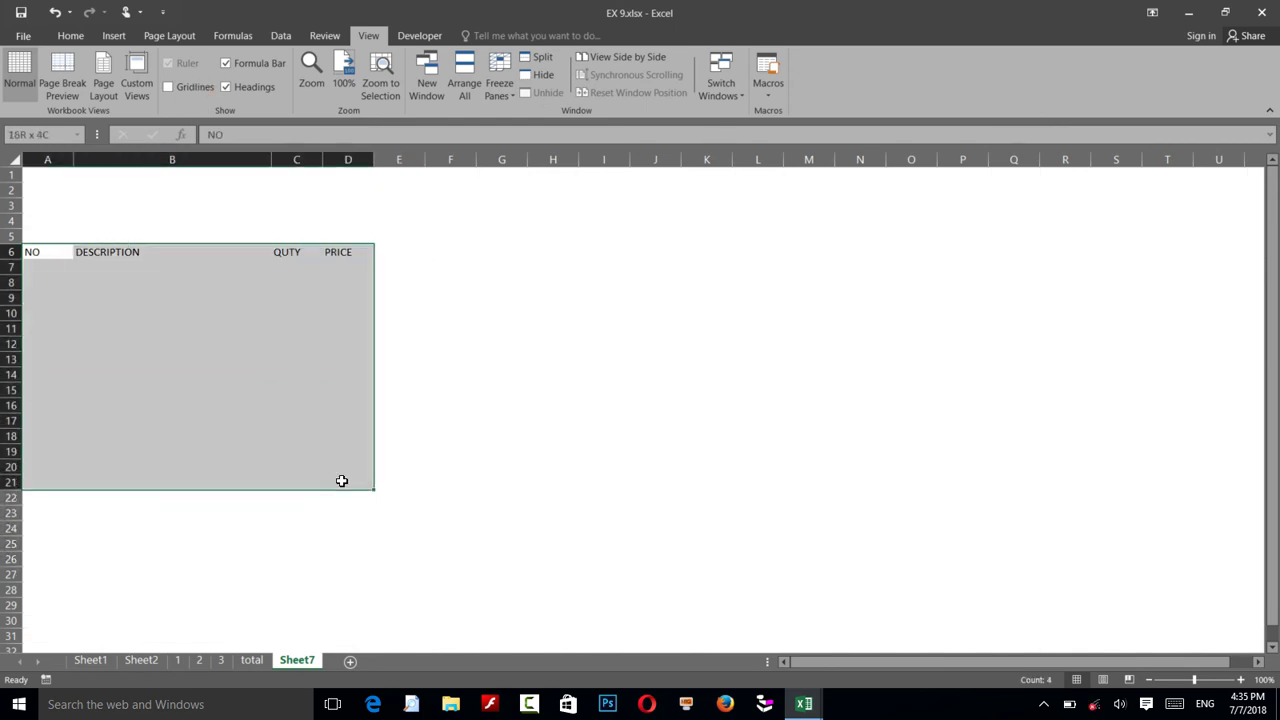
drag(323, 528, 336, 490)
key(alt)
key(h)
key(b)
key(a)
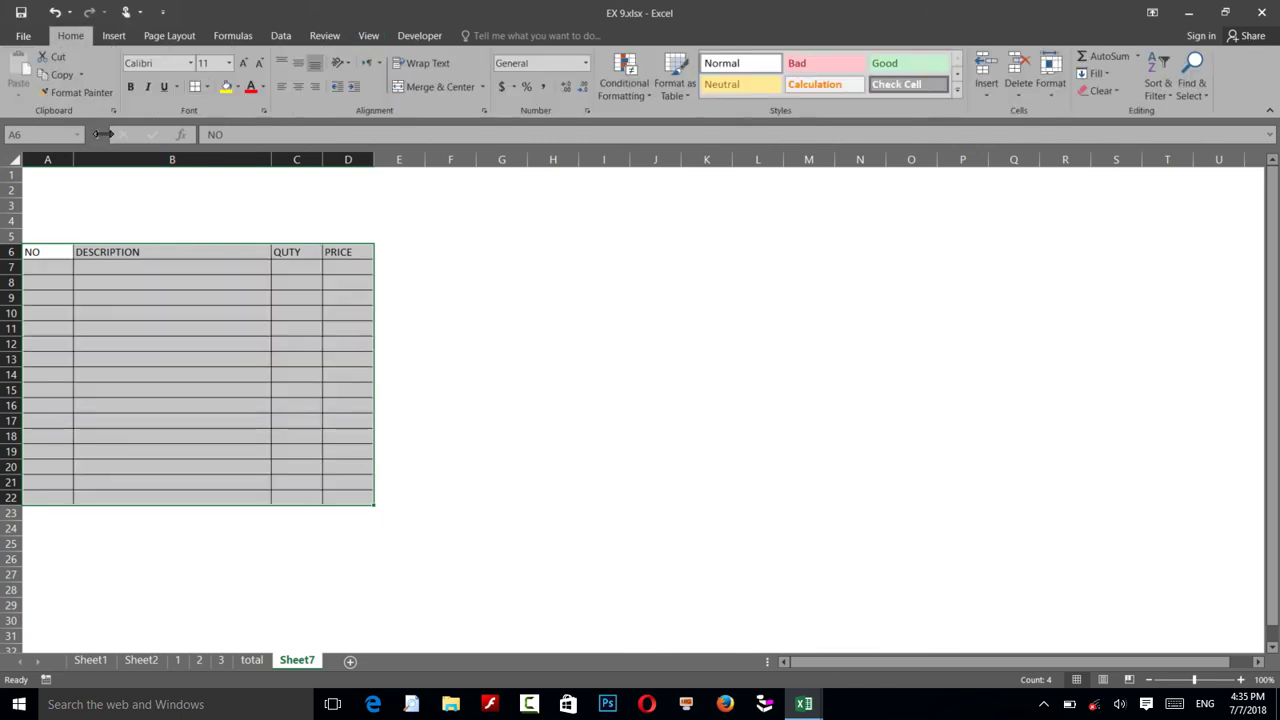
Make header row 6 taller, centred, and bold across A6:D6
drag(8, 259, 8, 264)
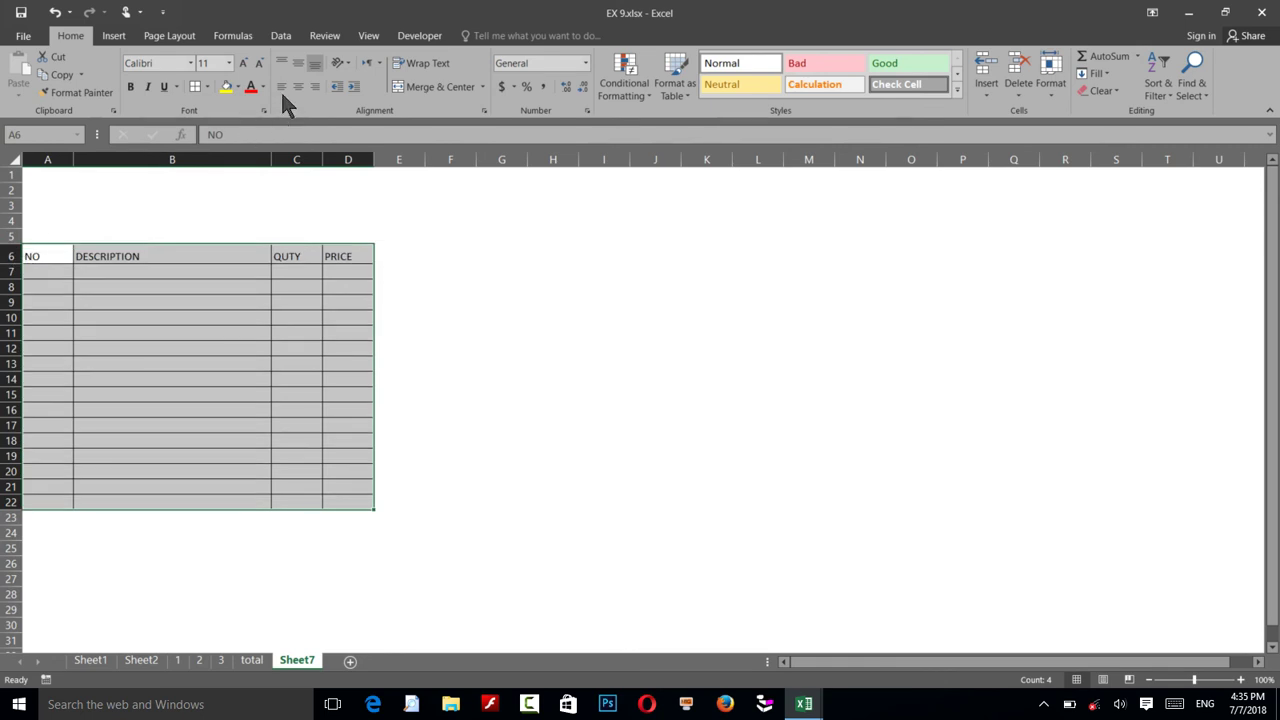
click(294, 88)
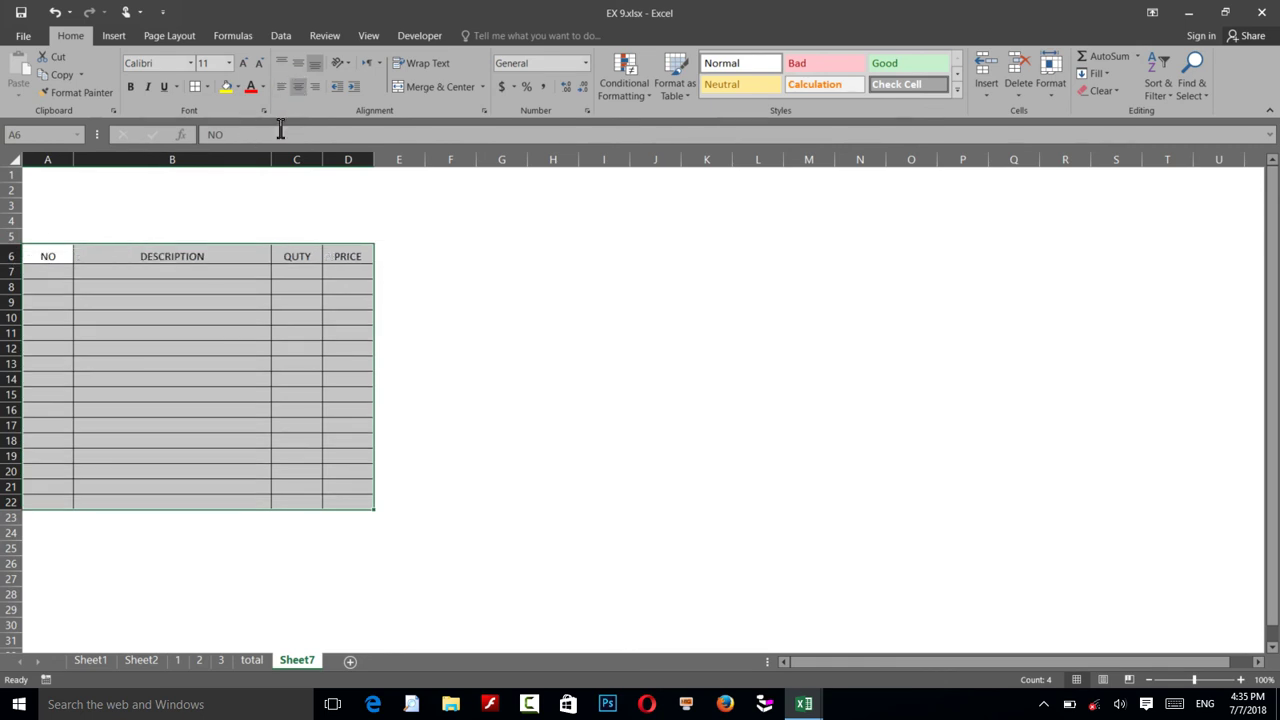
click(171, 254)
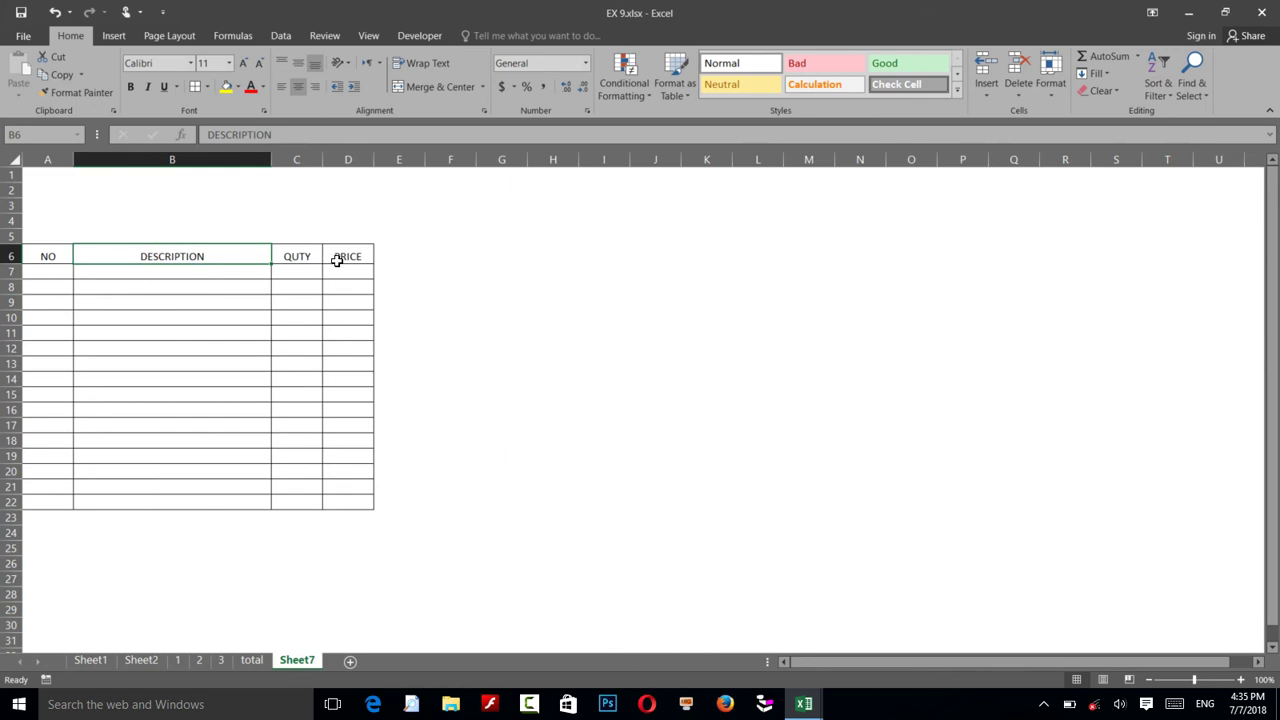
click(337, 256)
drag(326, 256, 63, 256)
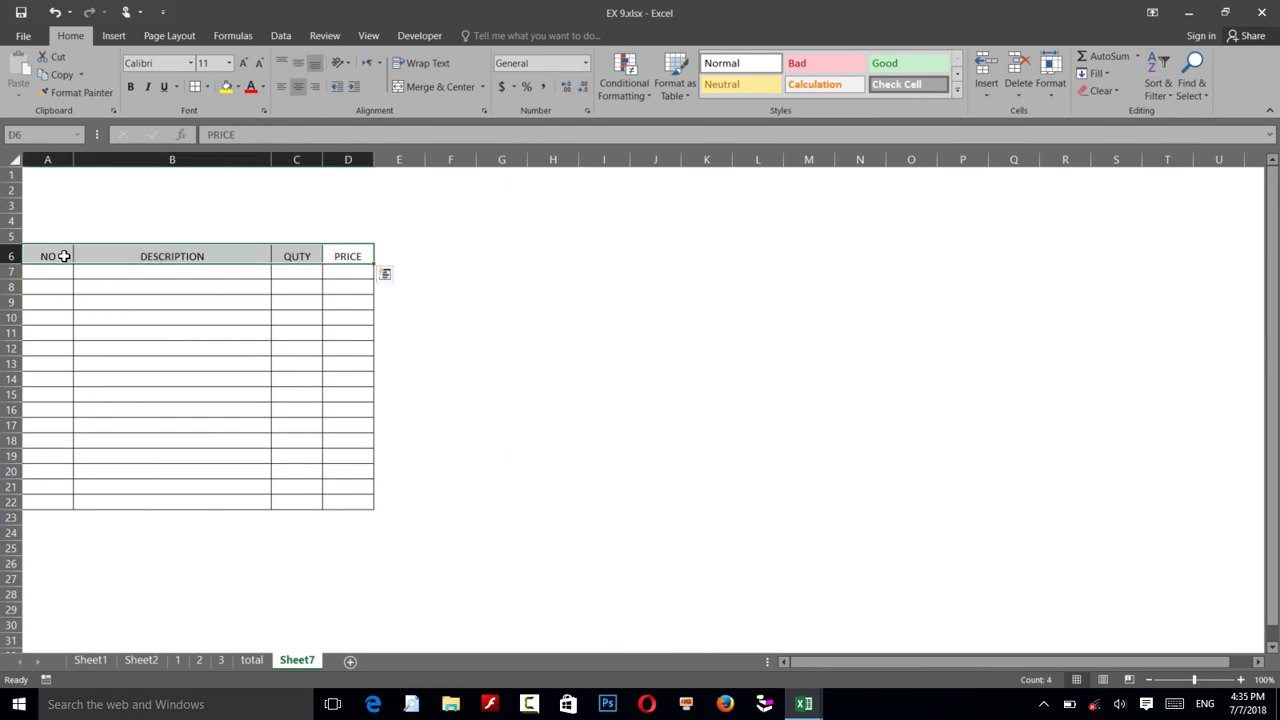
key(ctrl+b)
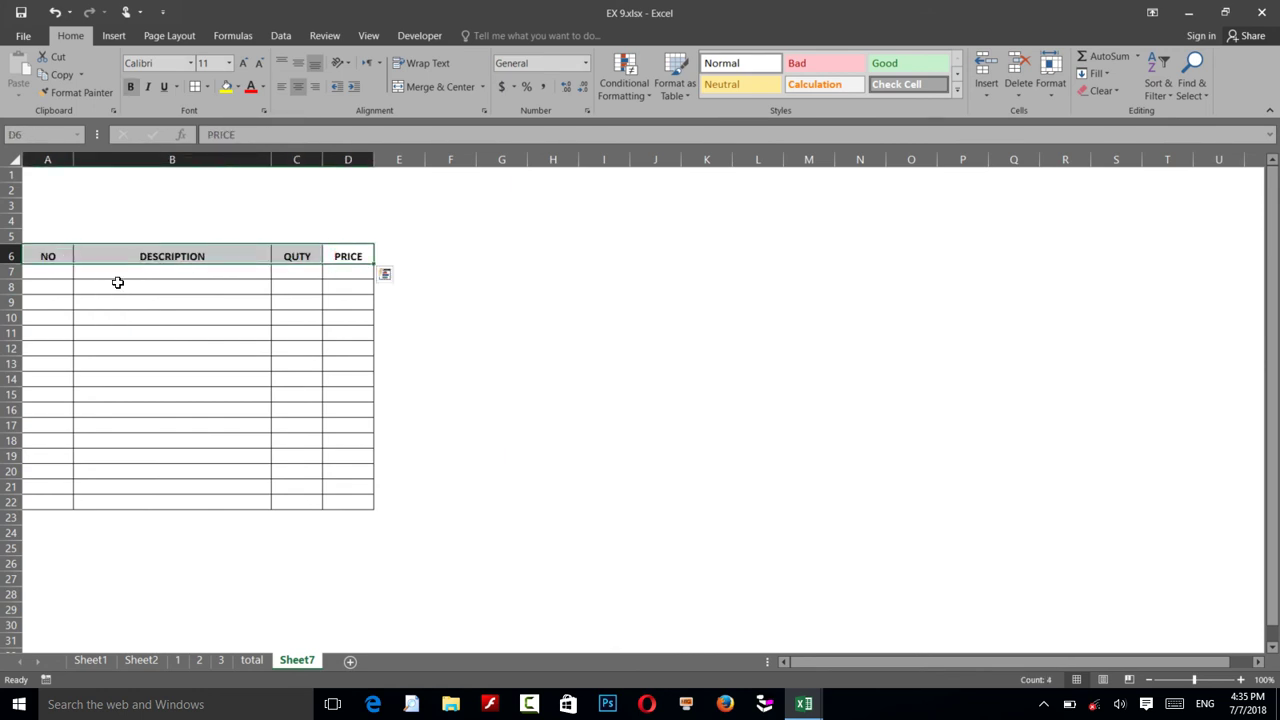
click(55, 273)
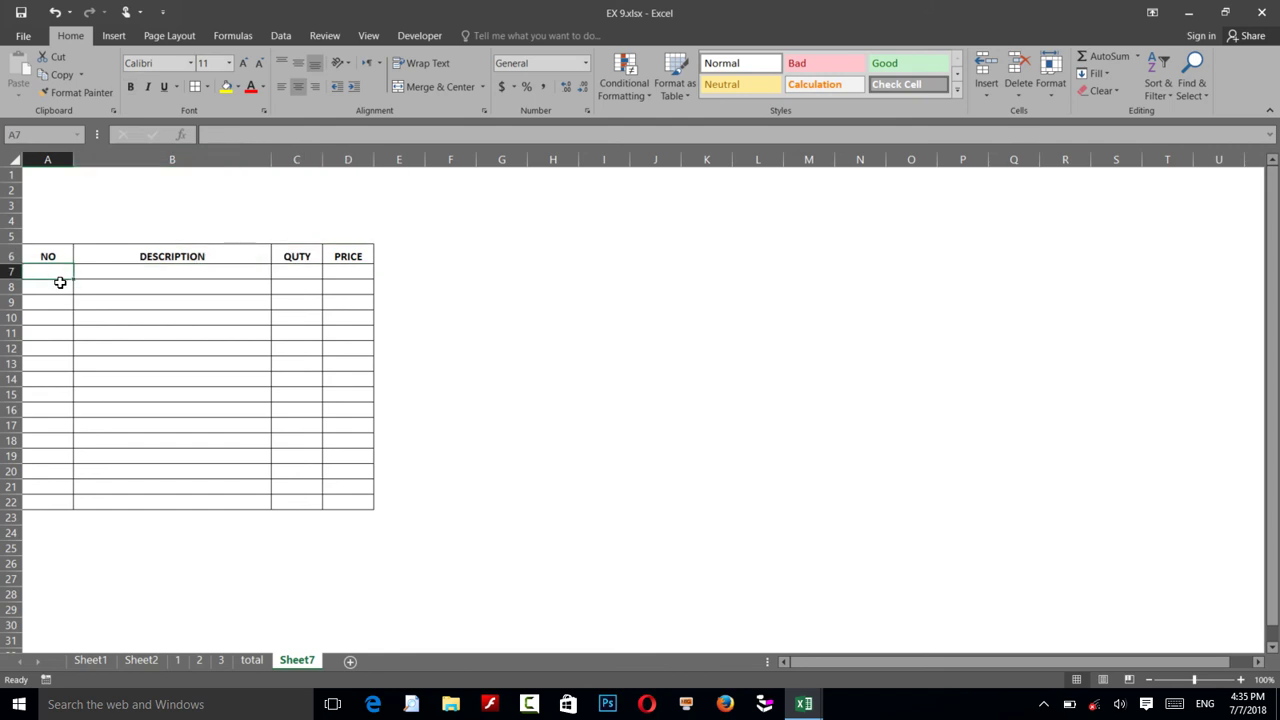
Enter item 1, LAPTOP DELL, quantity 1 in row 7
text(1)
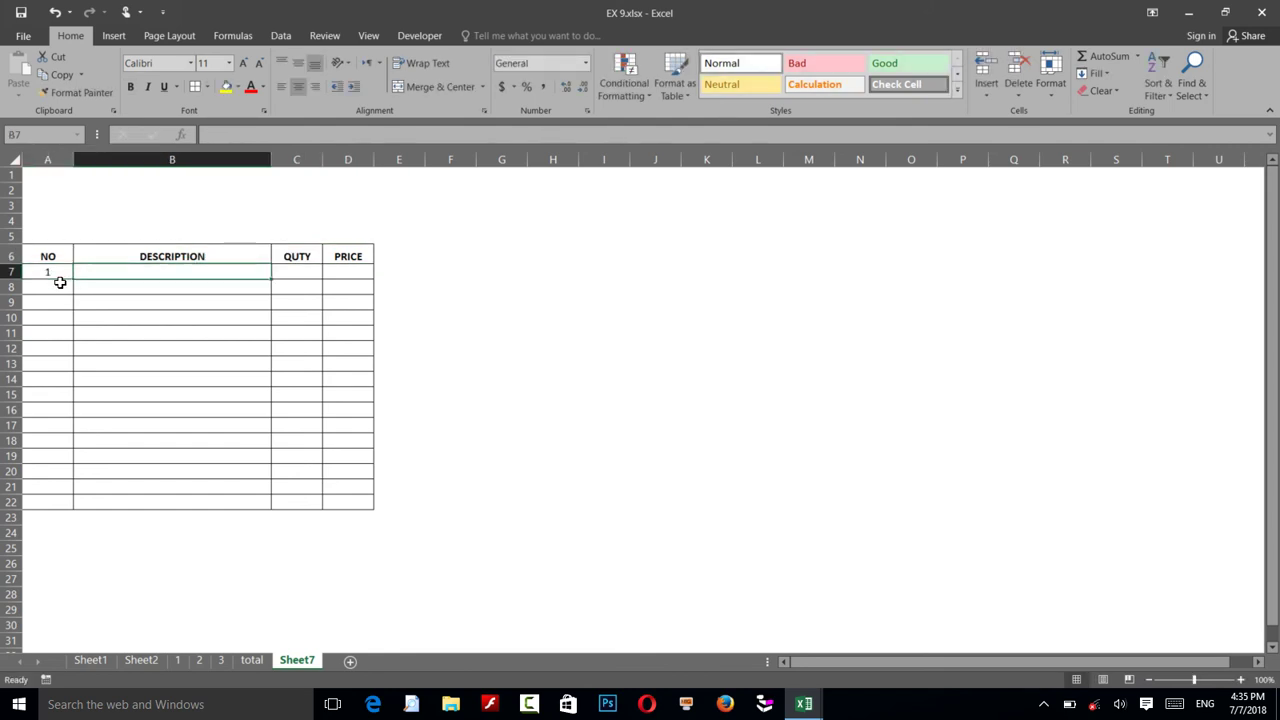
text(LAPTOP DELL)
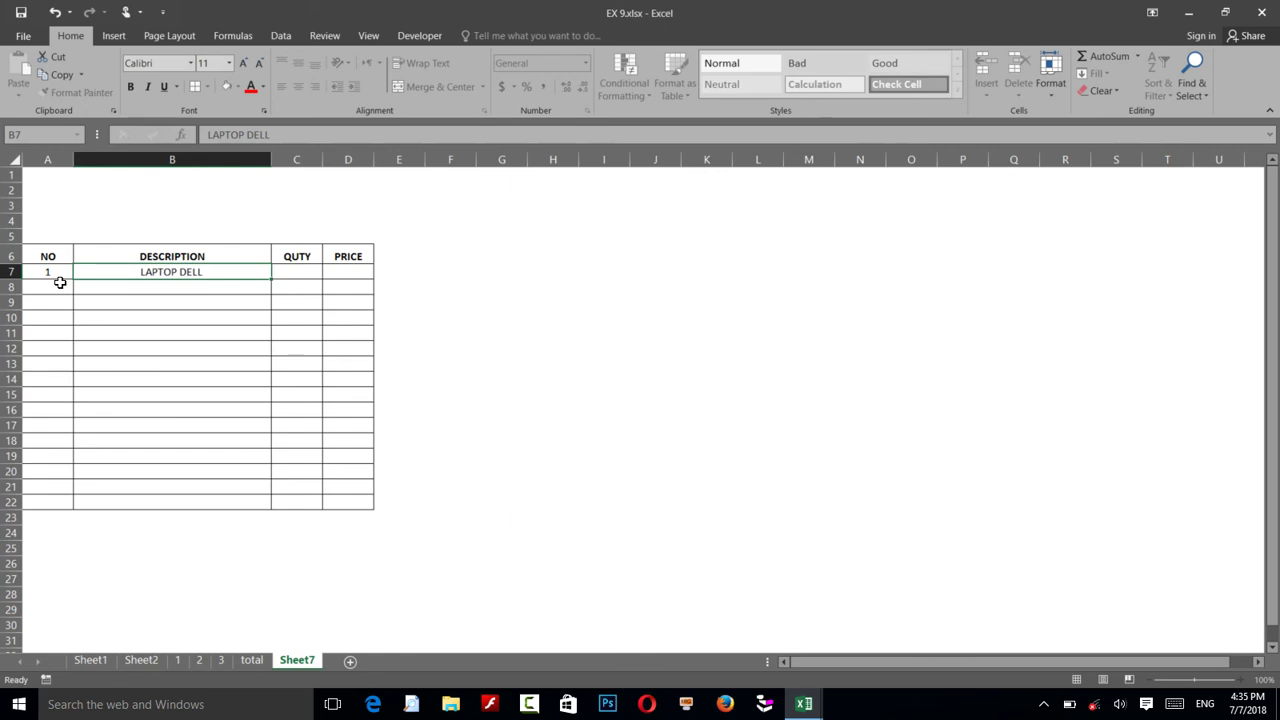
key(Tab)
text(1)
key(Tab)
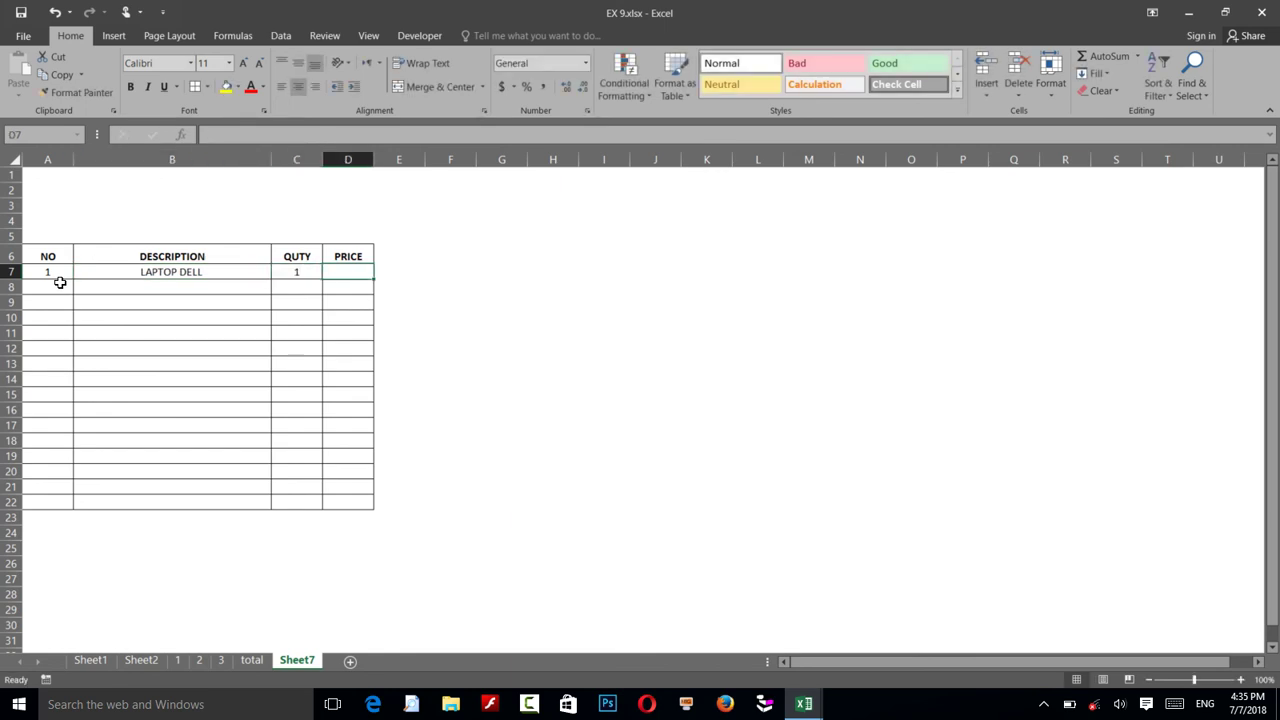
Enter item 2, MUSE, quantity 1 in row 8
click(52, 287)
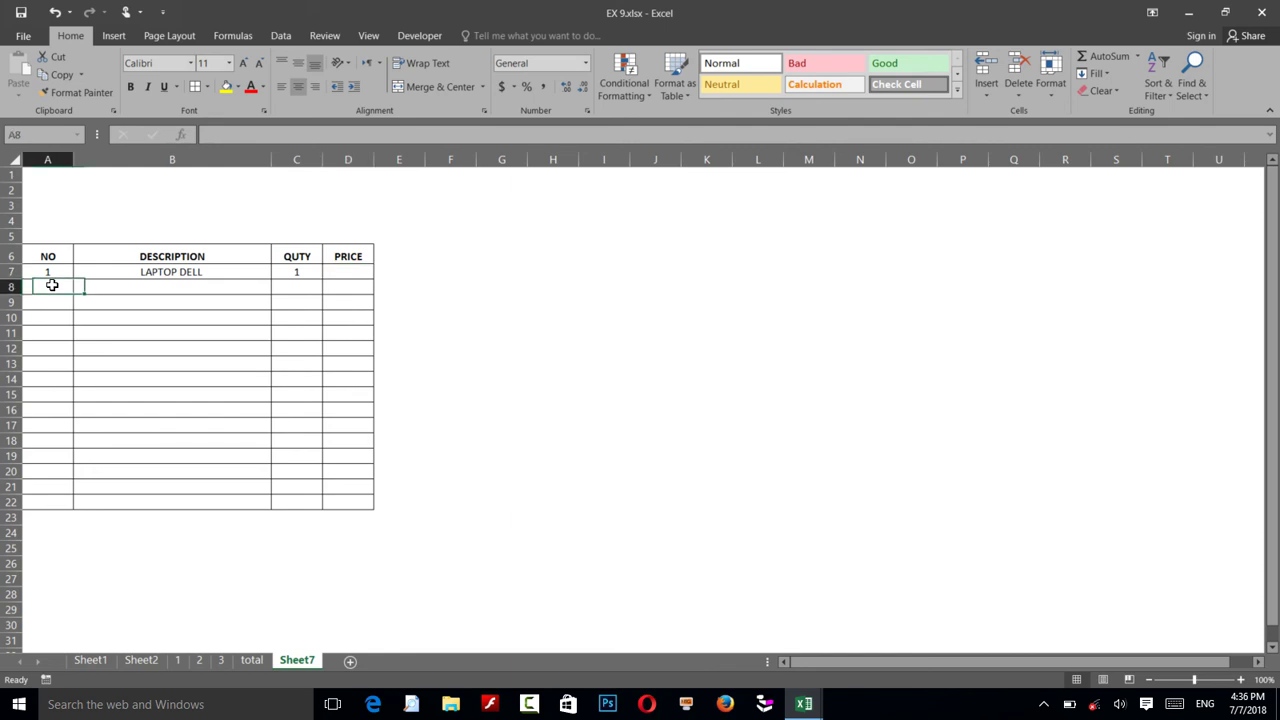
text(1)
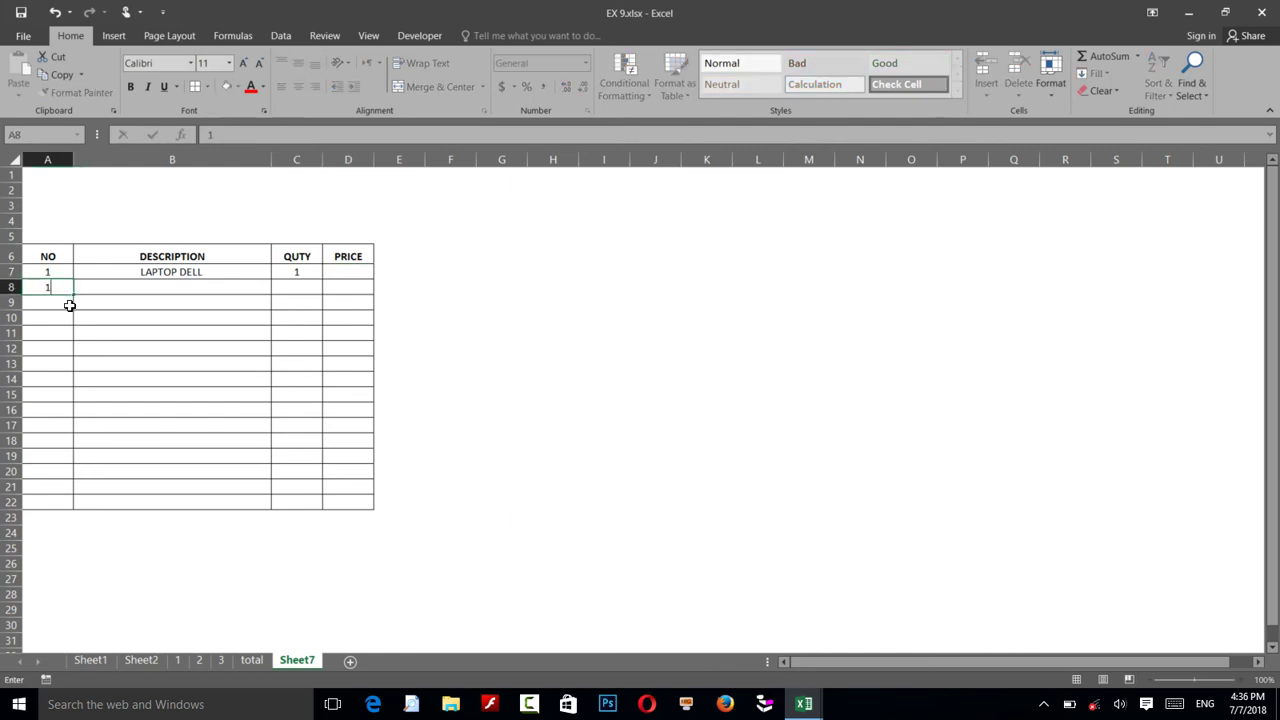
click(100, 293)
text(MUSE)
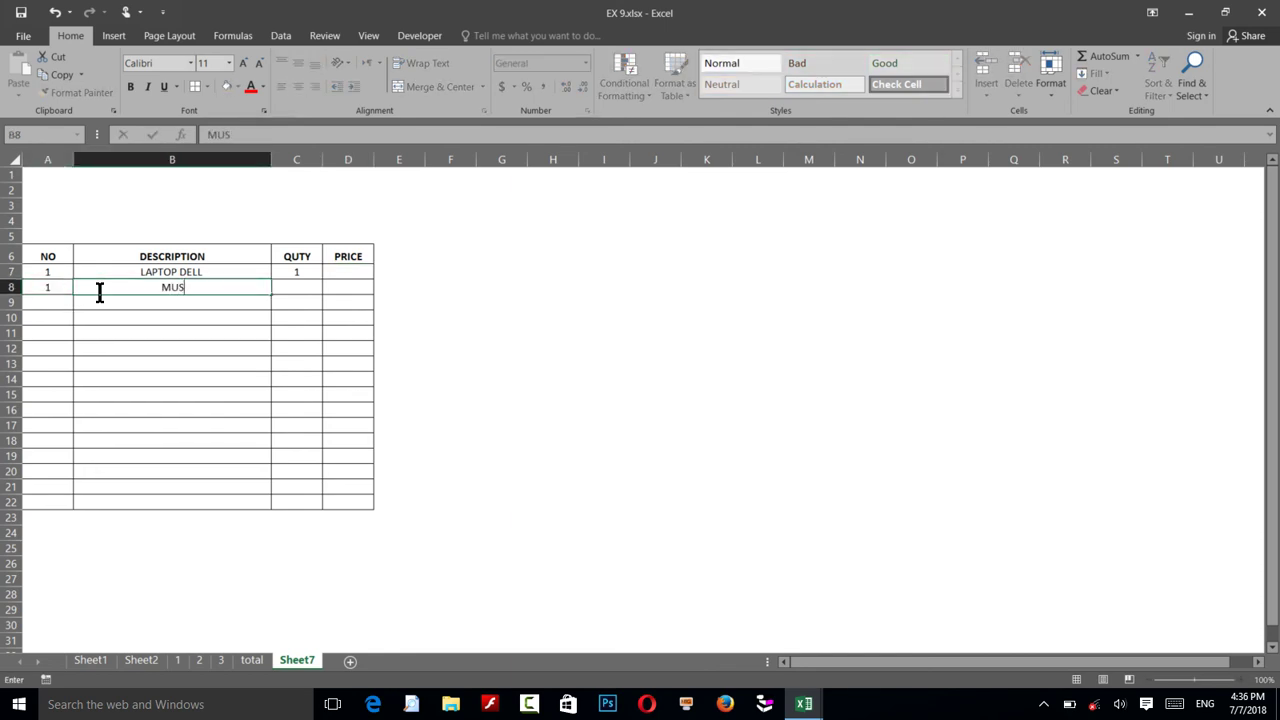
key(Tab)
text(1)
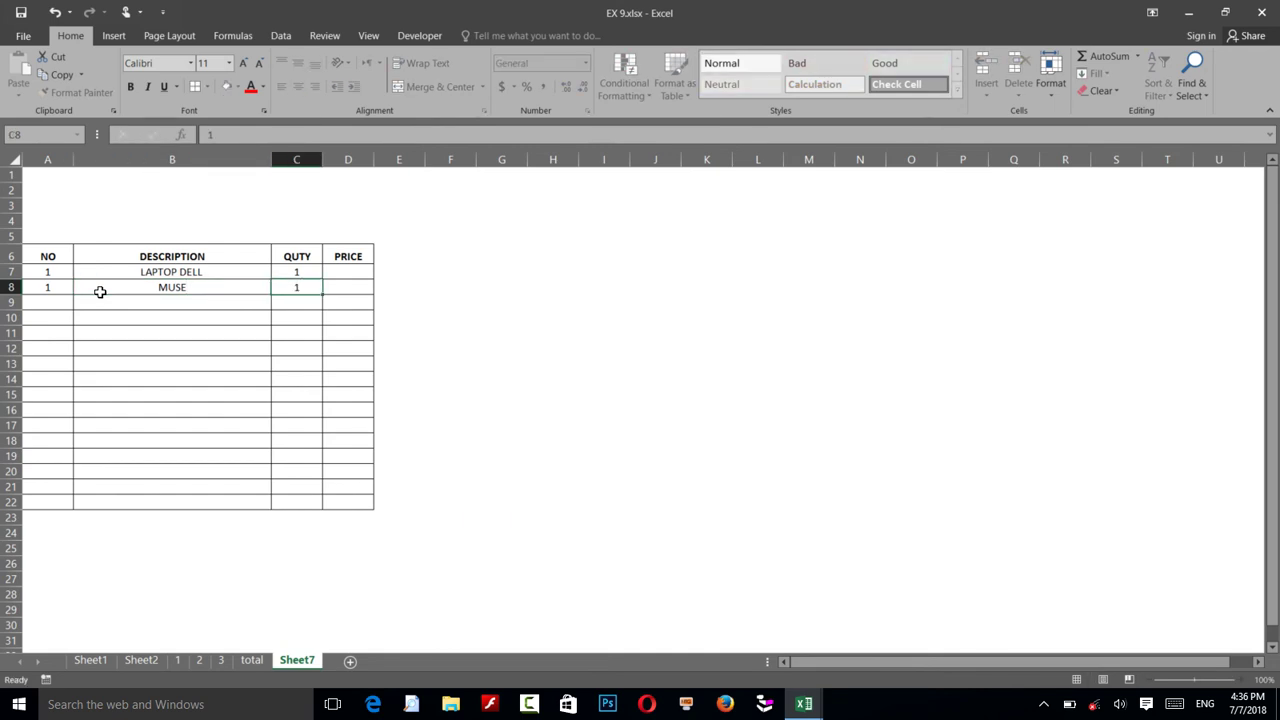
key(Tab)
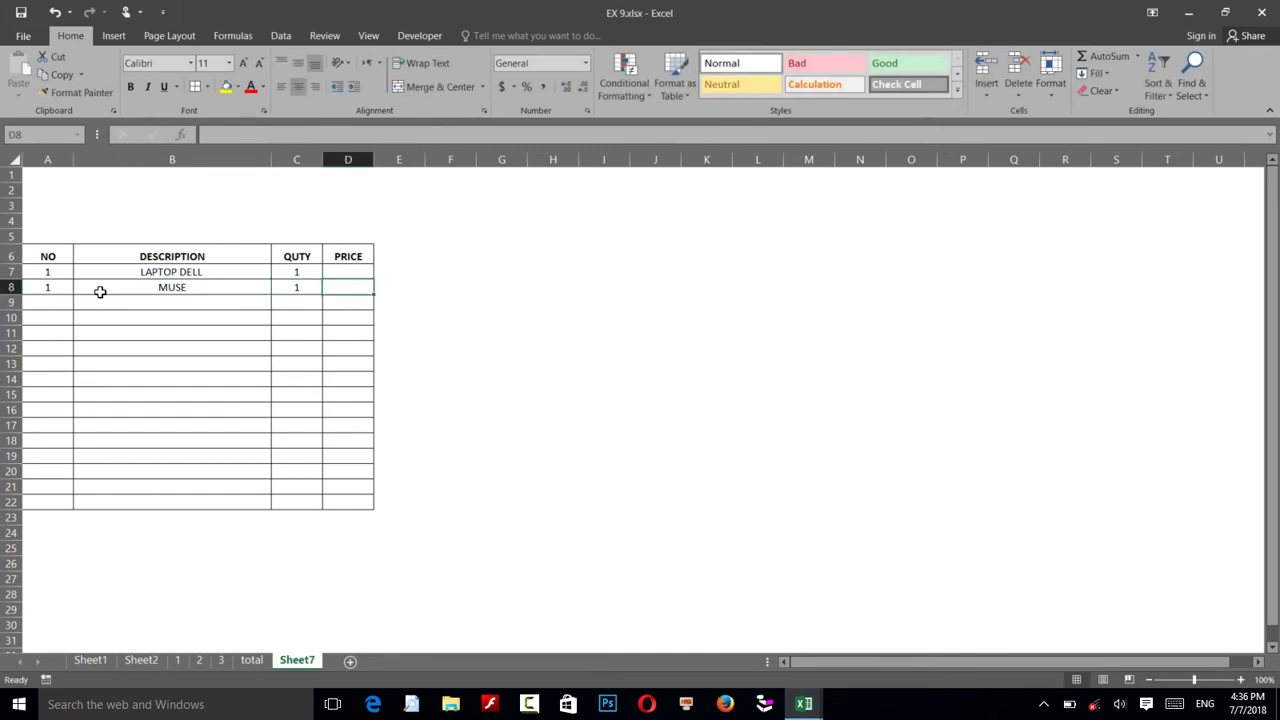
key(Left)
key(Left)
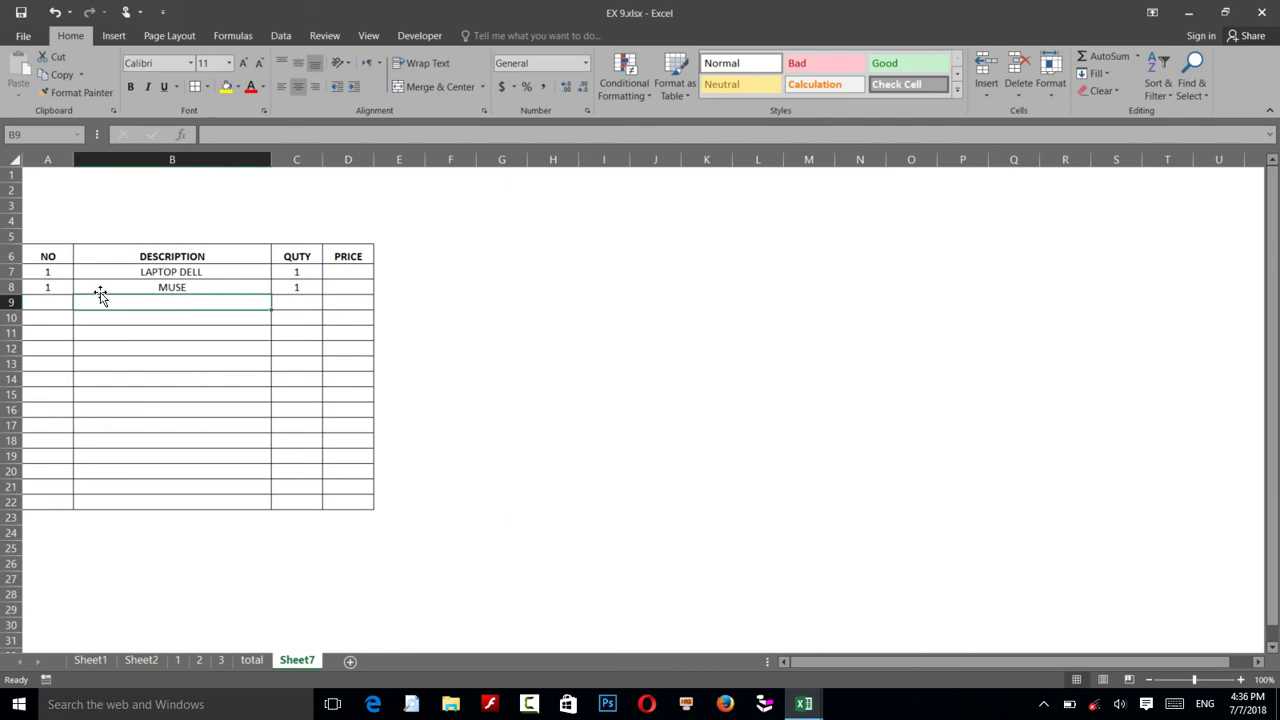
key(Left)
text(2)
key(Return)
Enter item 3, KEY, quantity 1 in row 9
text(3)
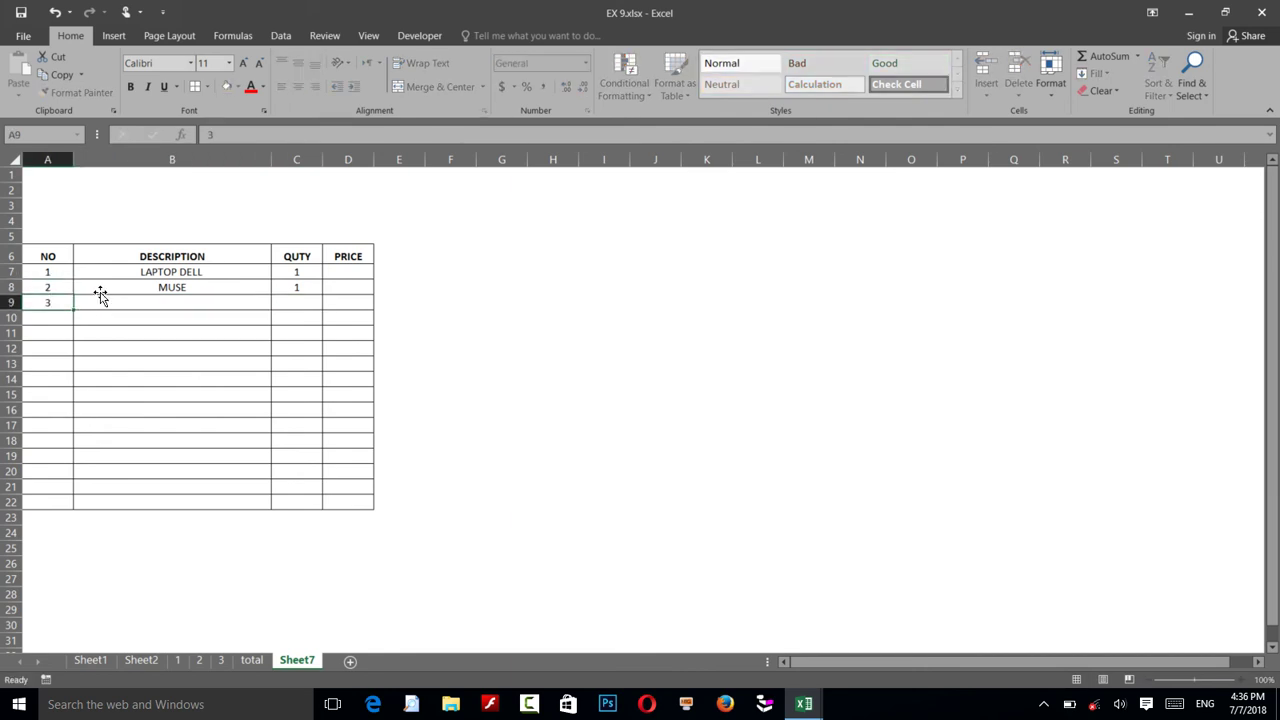
key(Tab)
text(KEY)
key(Tab)
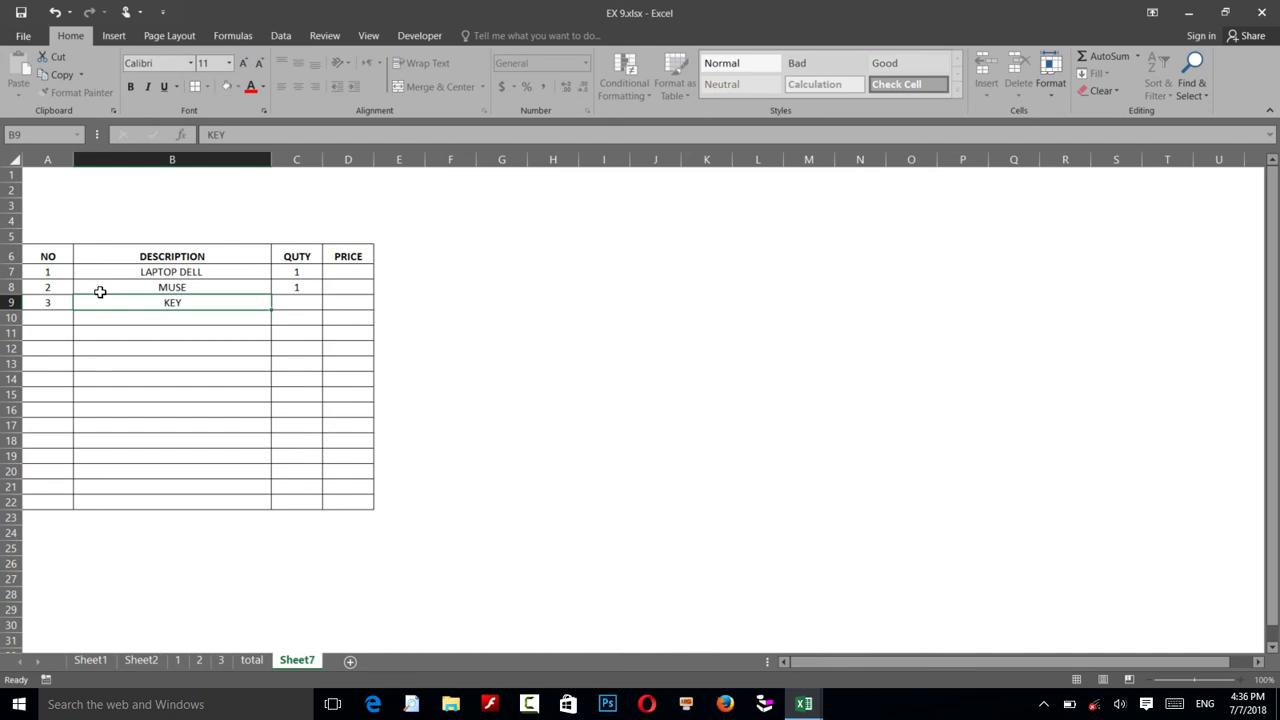
text(1)
key(Tab)
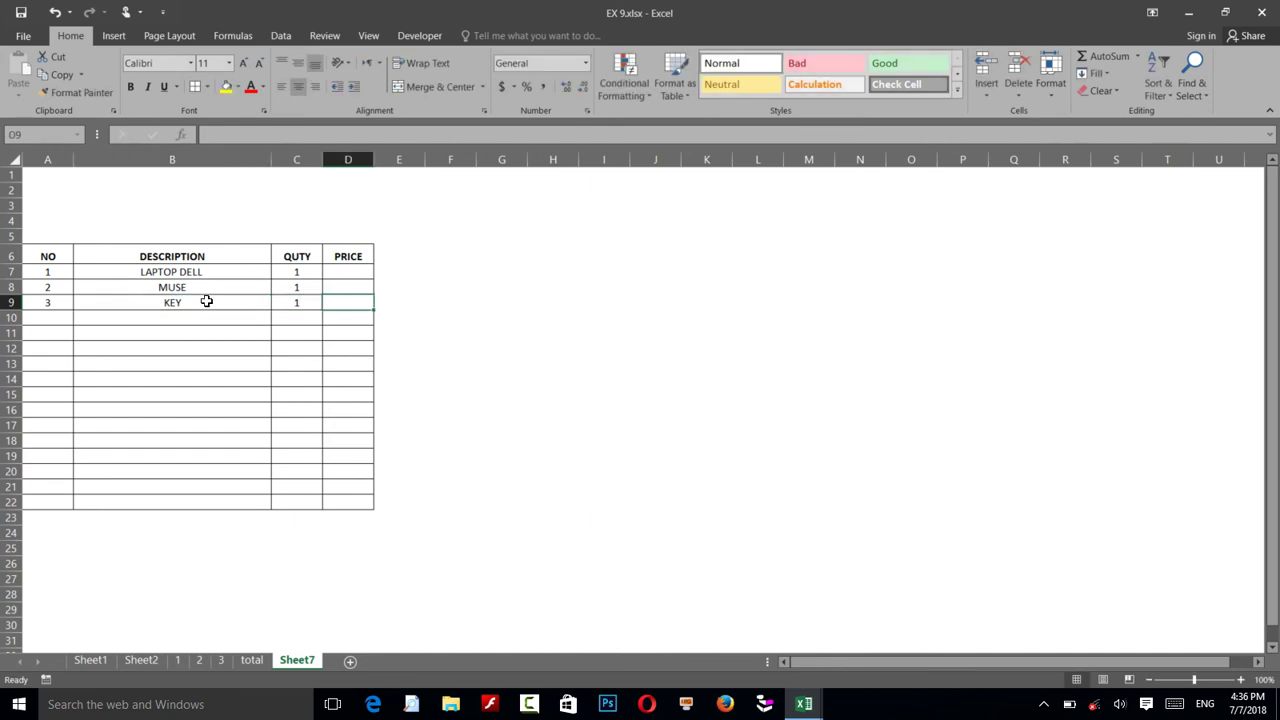
drag(50, 277, 326, 306)
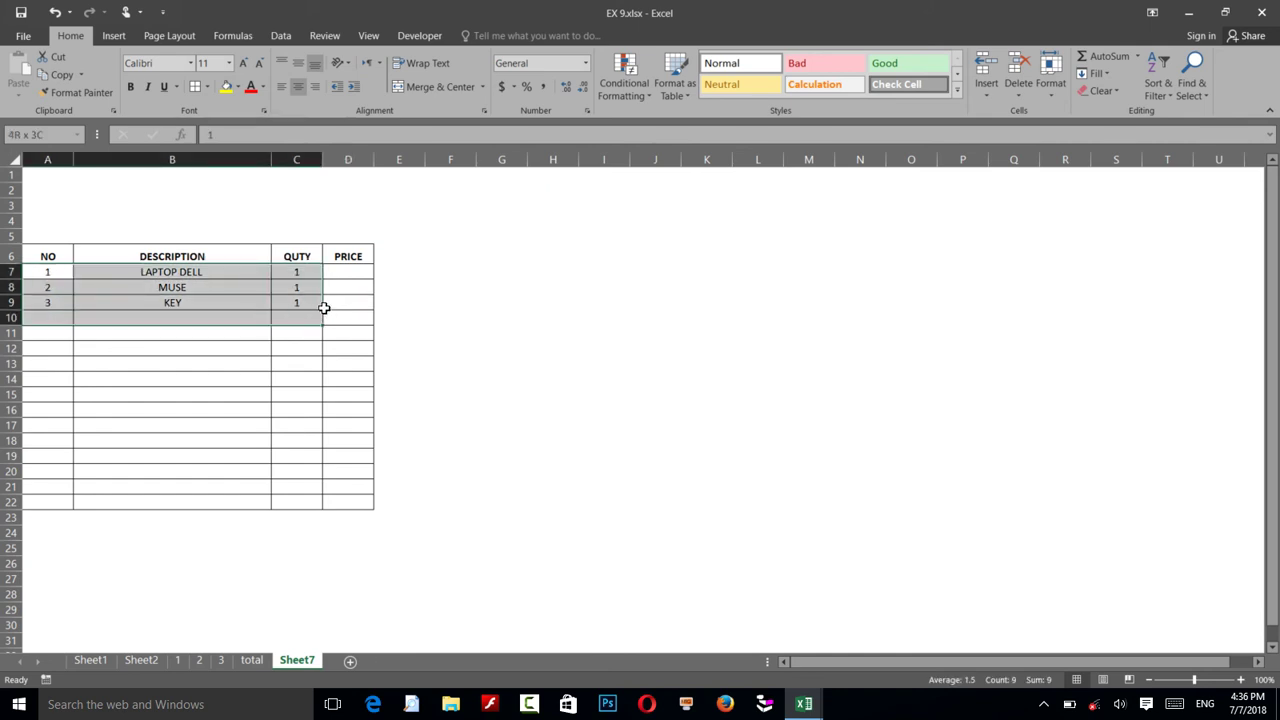
click(261, 293)
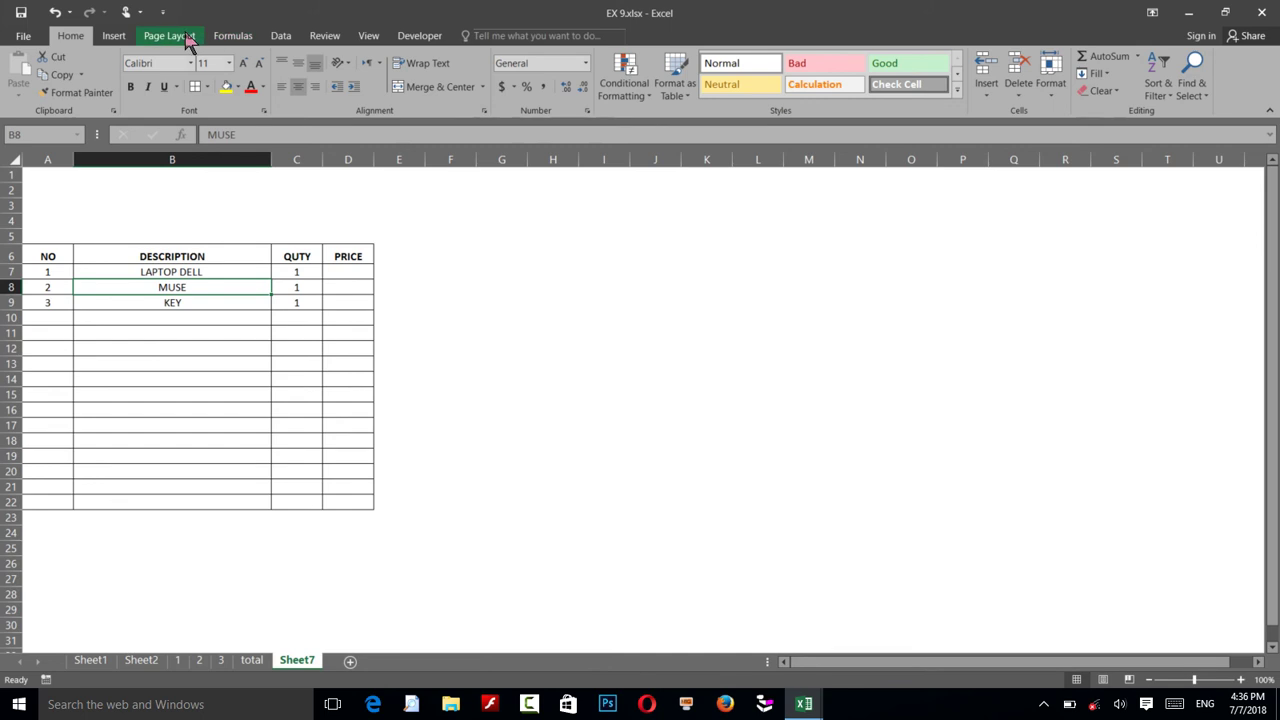
click(278, 40)
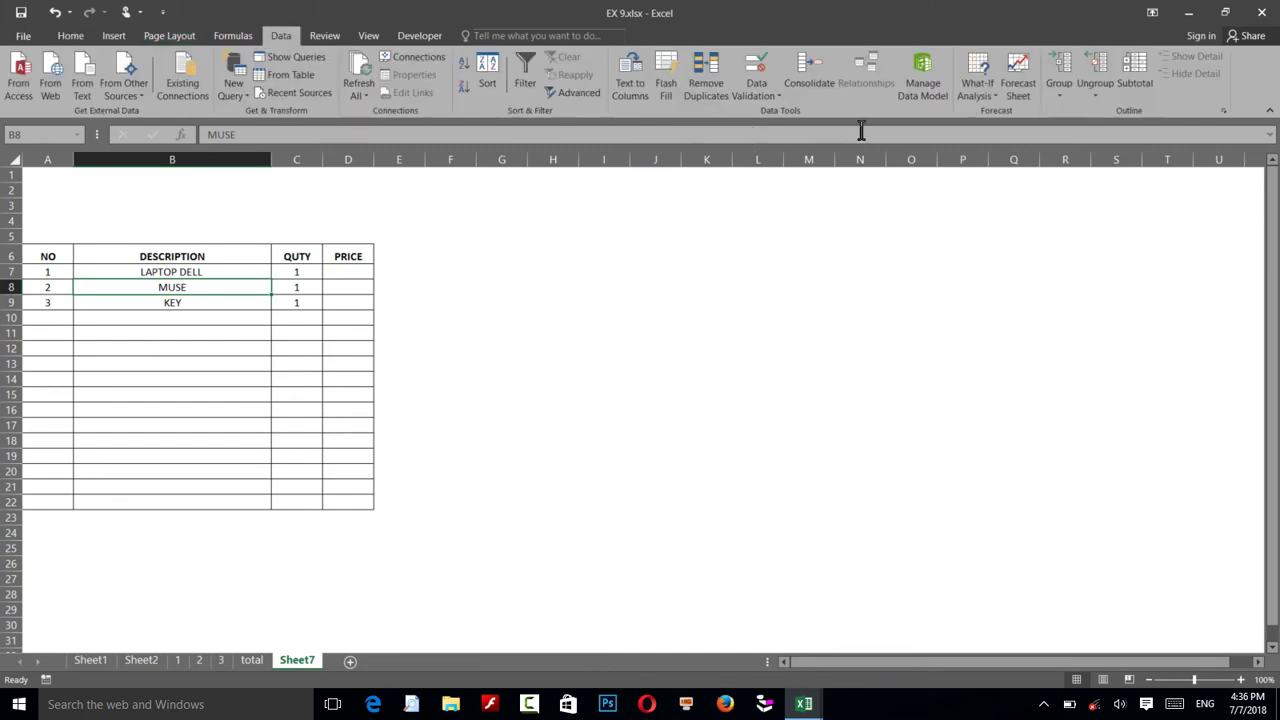
Add a DELL scenario with changing cells $B$7:$D$22; Excel rejects it as too many cells
click(985, 84)
click(1010, 113)
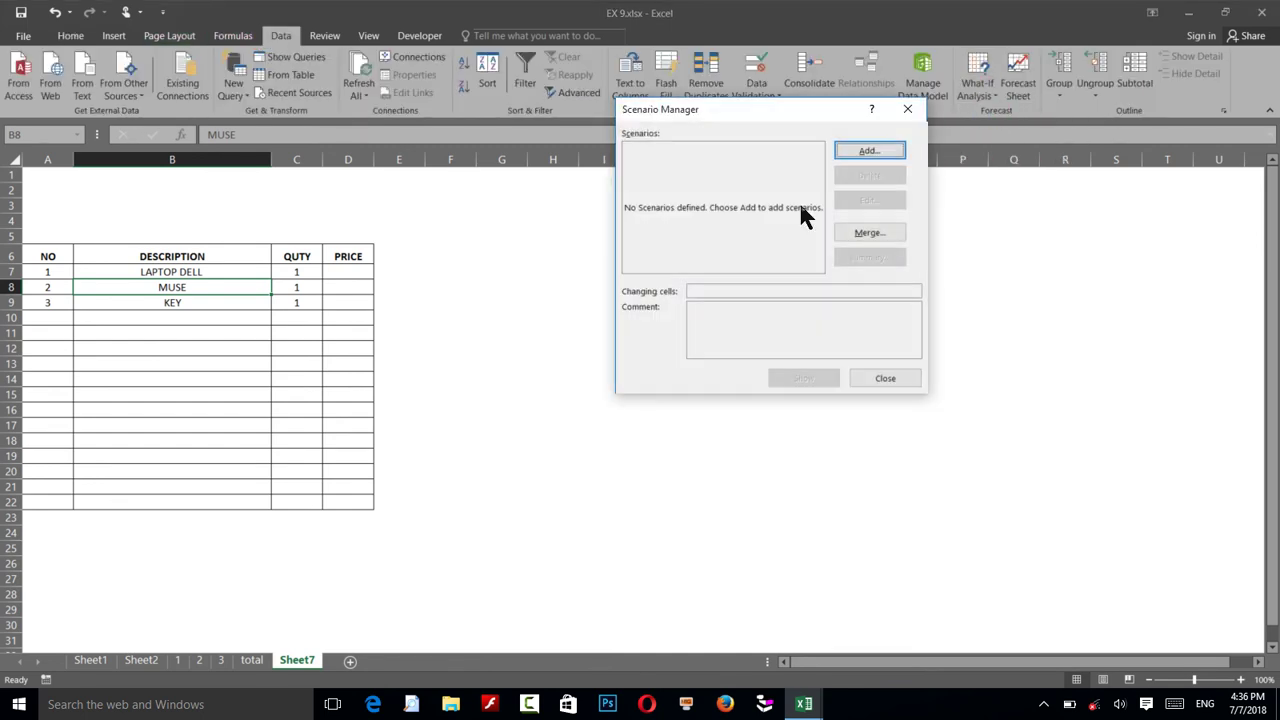
click(854, 150)
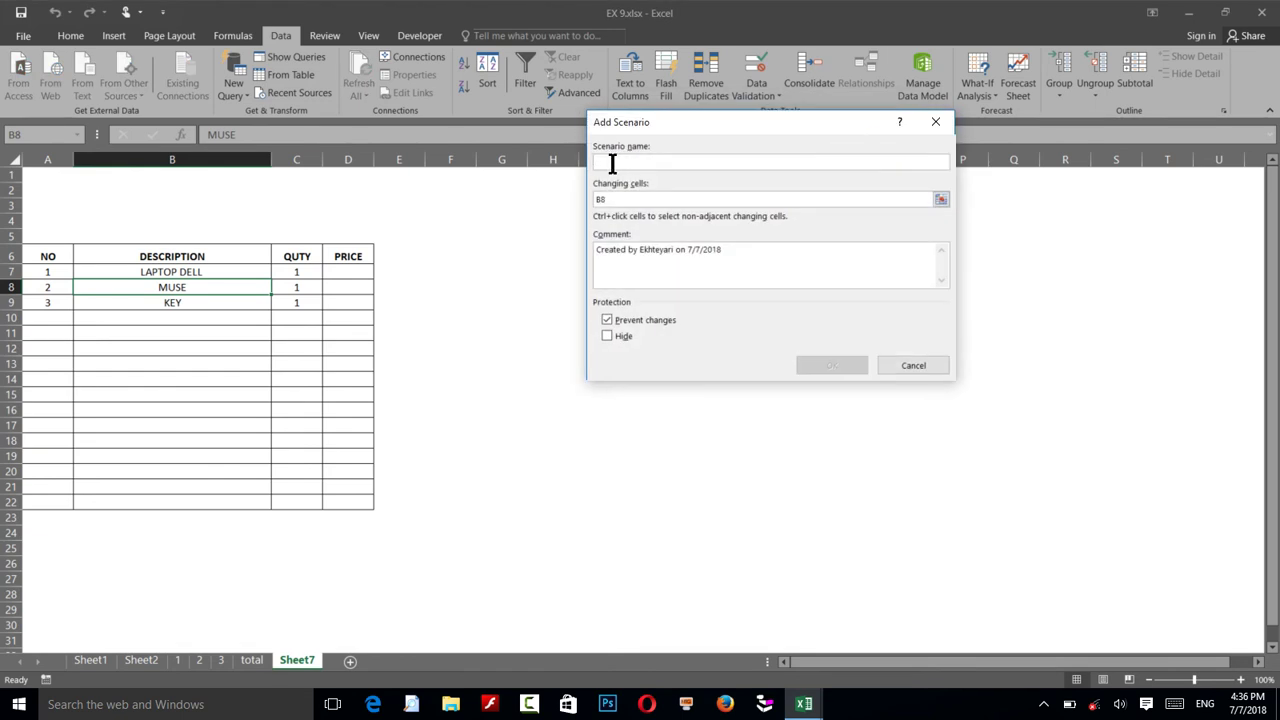
text(DEL)
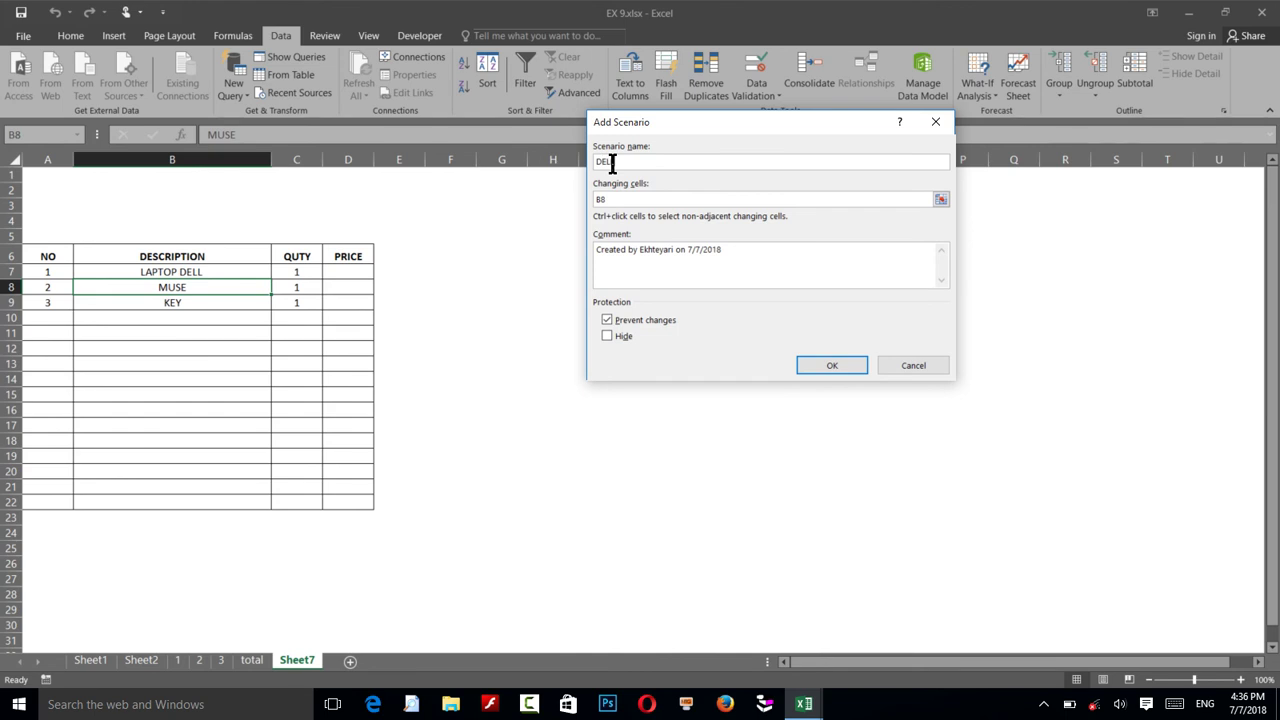
text(L)
click(620, 199)
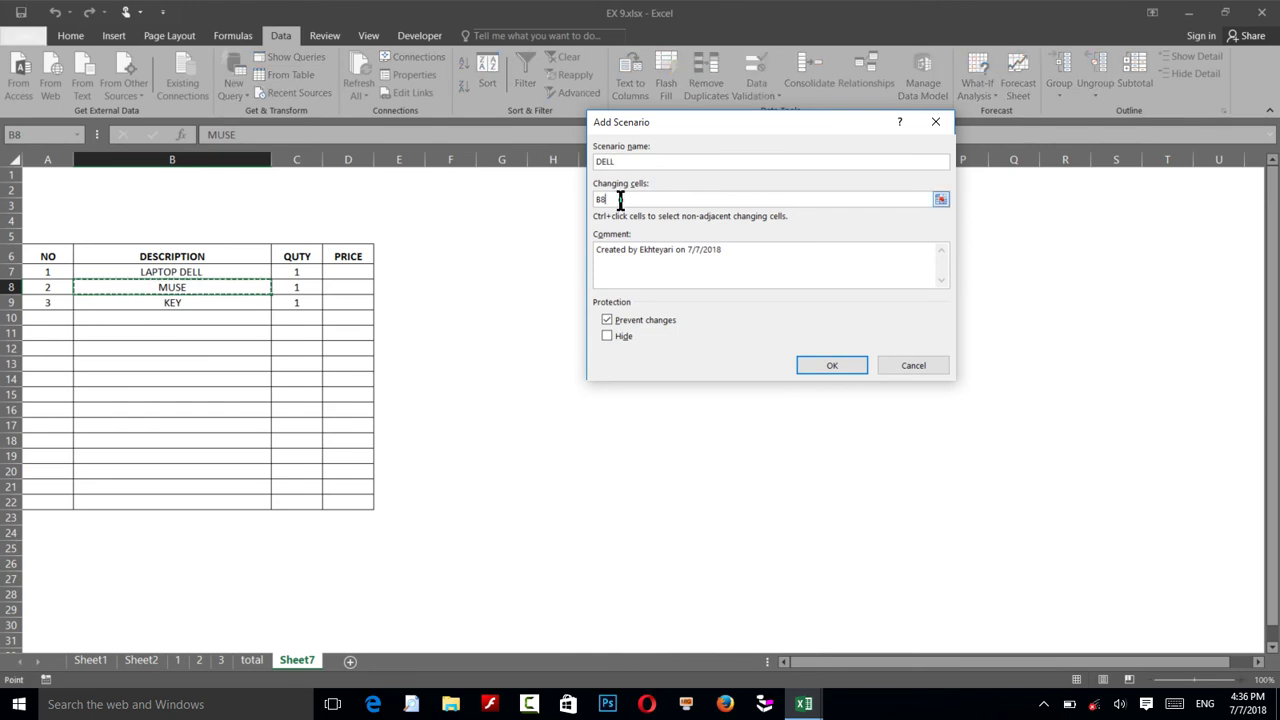
drag(620, 199, 557, 200)
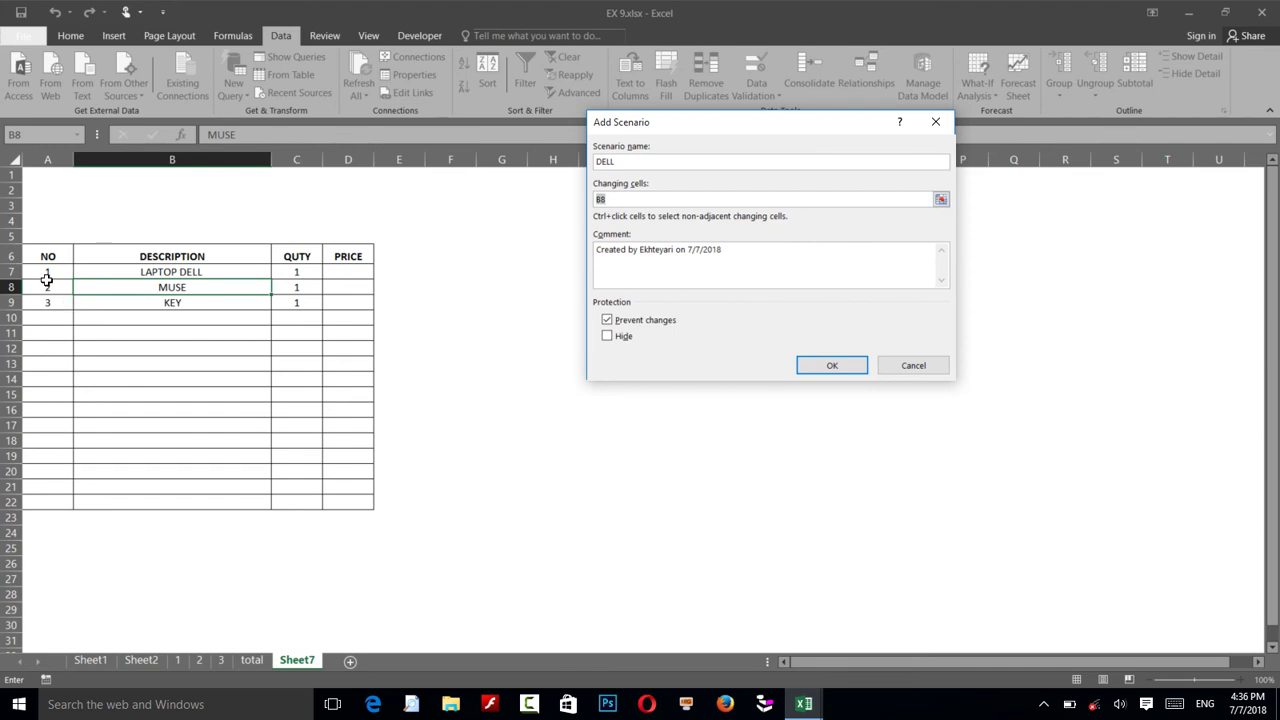
drag(83, 259, 194, 316)
mouse_move(86, 268)
mouse_down()
mouse_move(321, 449)
mouse_move(338, 496)
mouse_up()
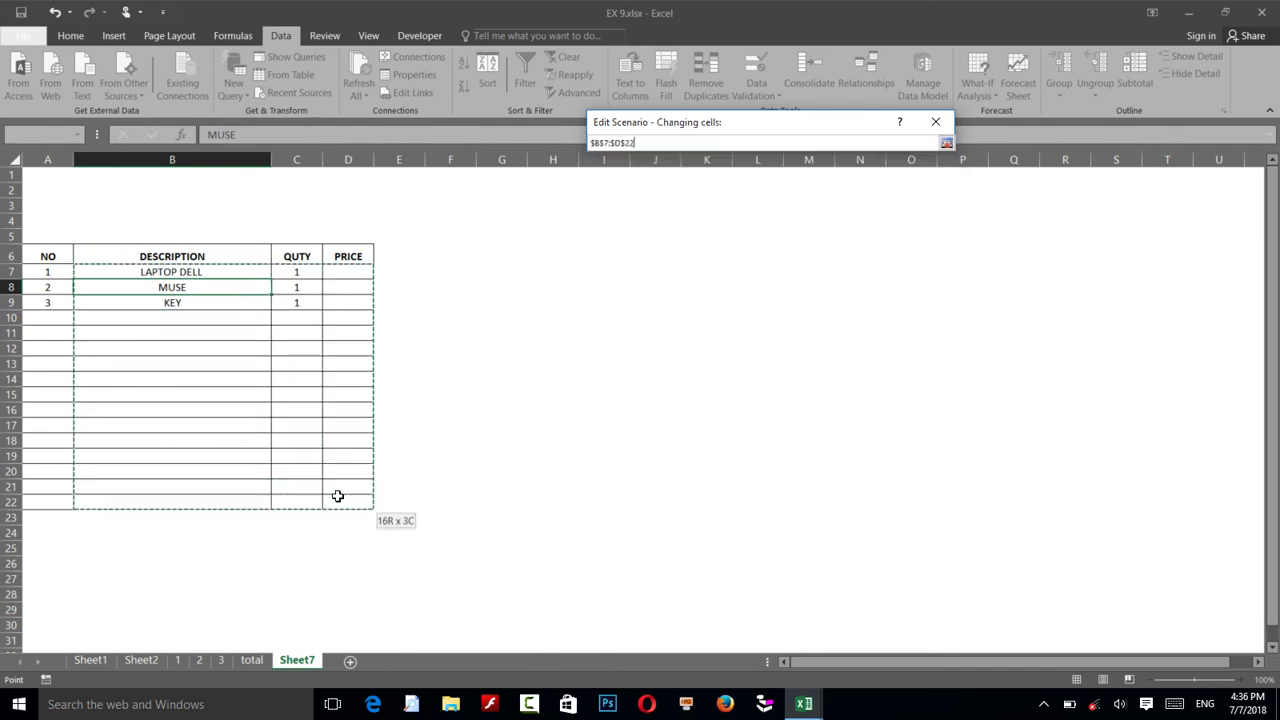
drag(338, 496, 335, 491)
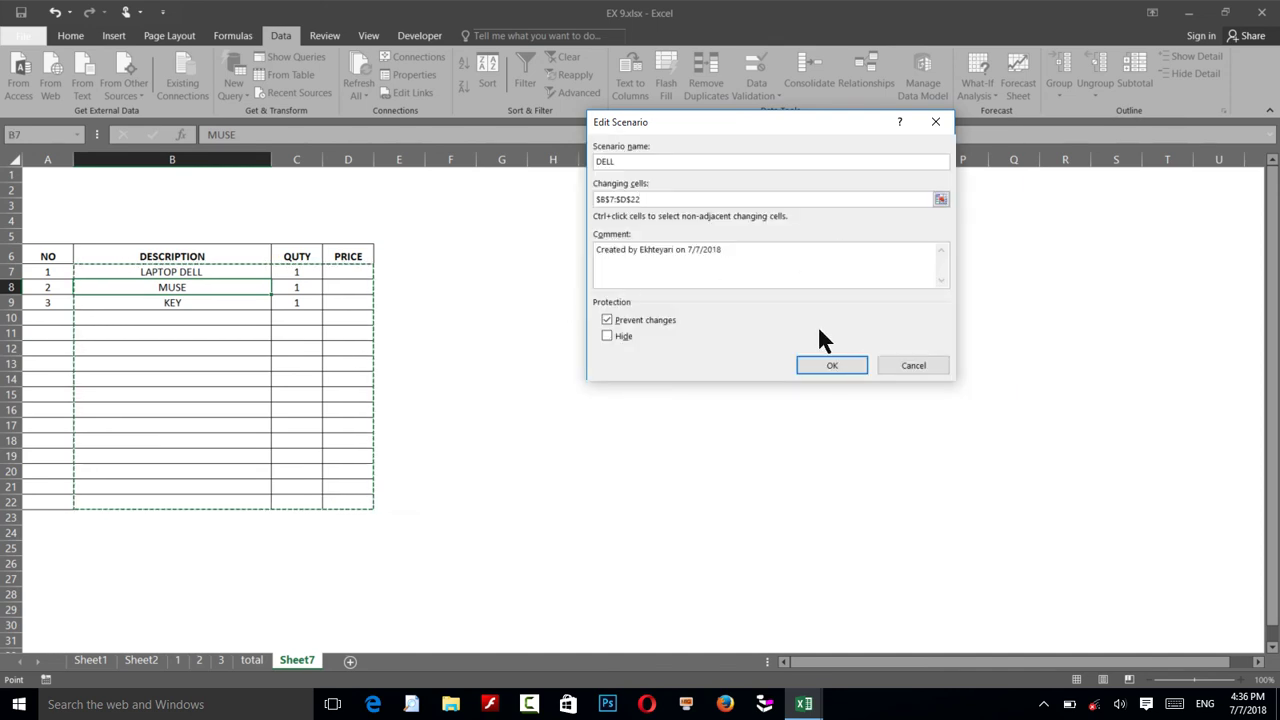
click(830, 358)
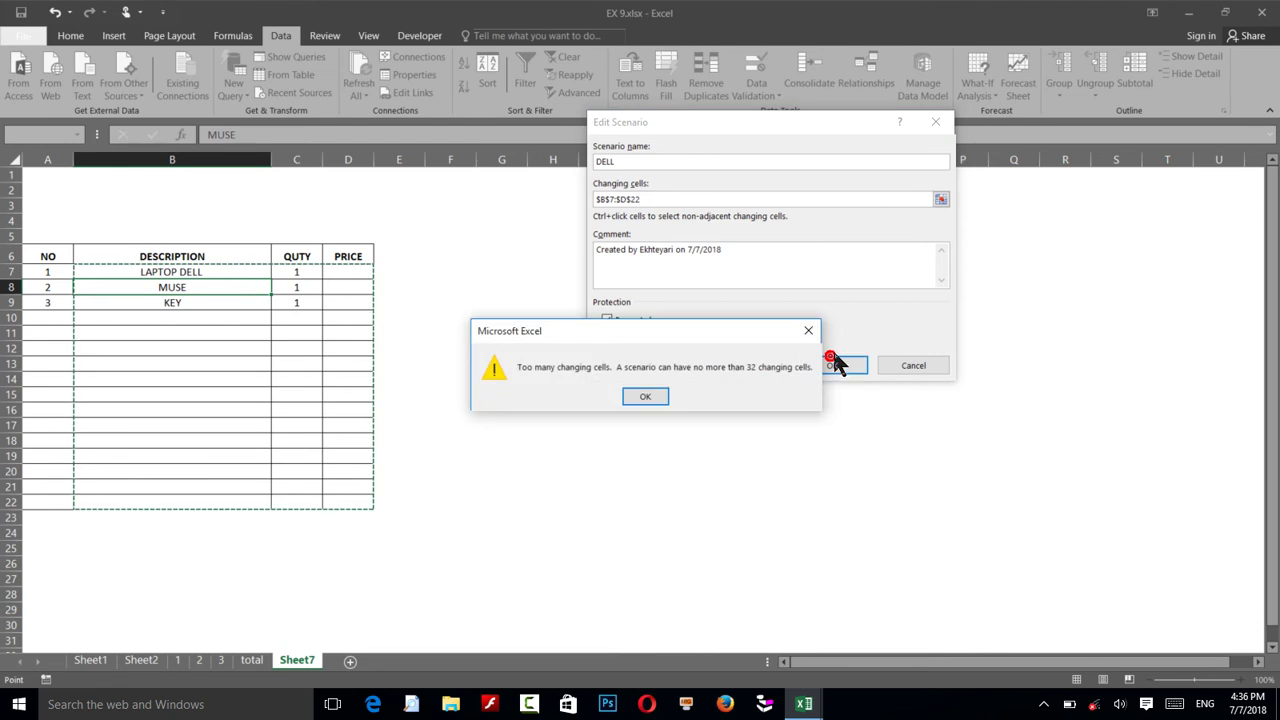
Dismiss the too-many-changing-cells warning and reselect the changing cells from the item table
click(653, 390)
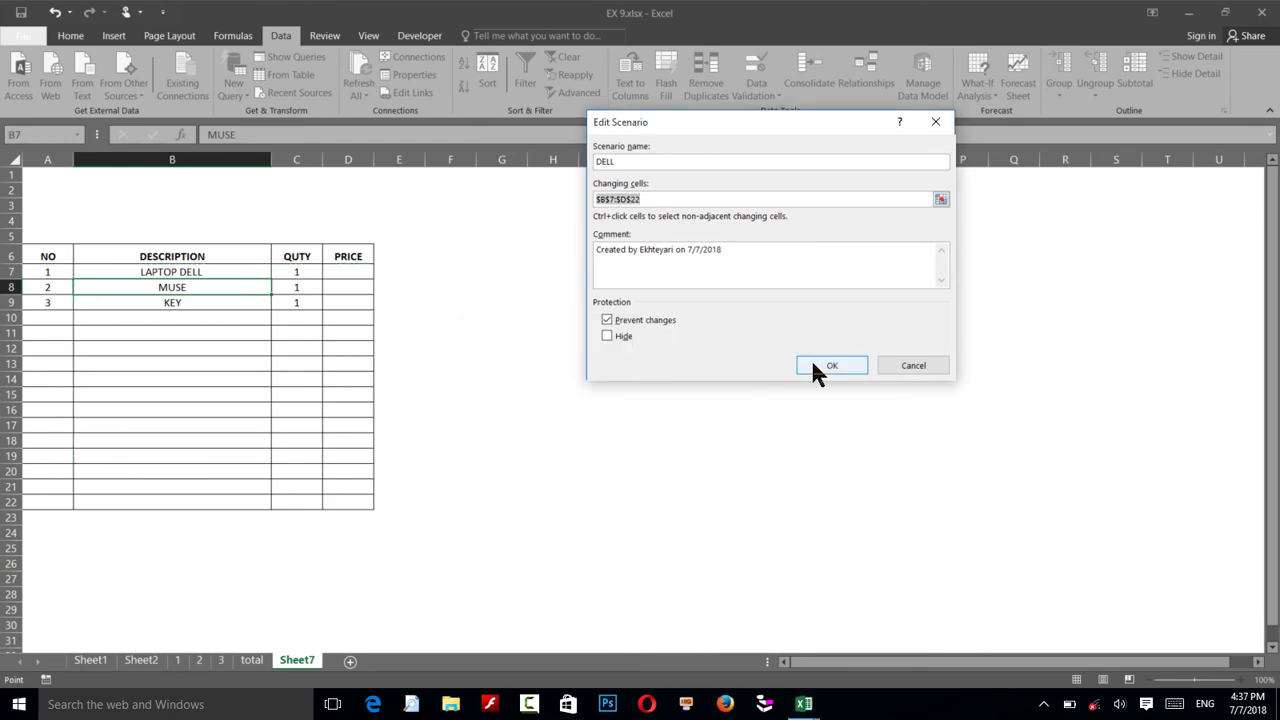
click(822, 366)
click(646, 392)
key(BackSpace)
drag(54, 256, 348, 486)
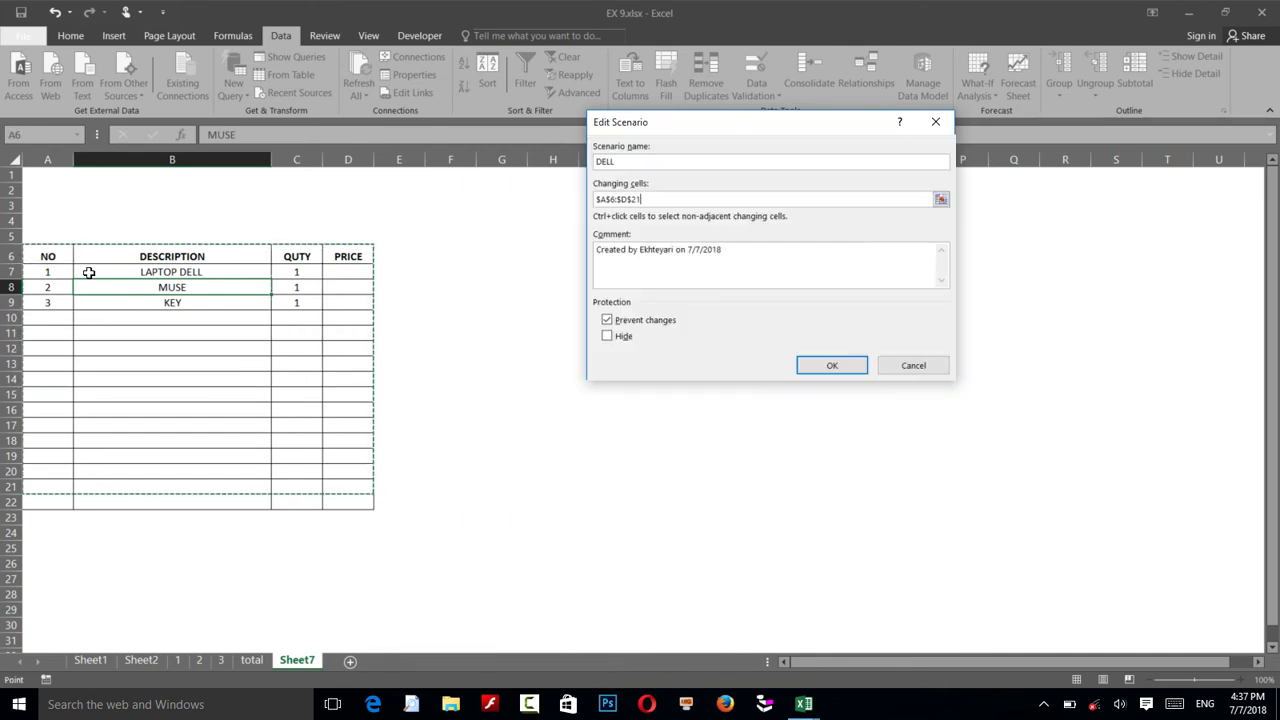
drag(90, 268, 133, 287)
mouse_move(48, 271)
mouse_down()
mouse_move(368, 518)
mouse_move(360, 500)
mouse_up()
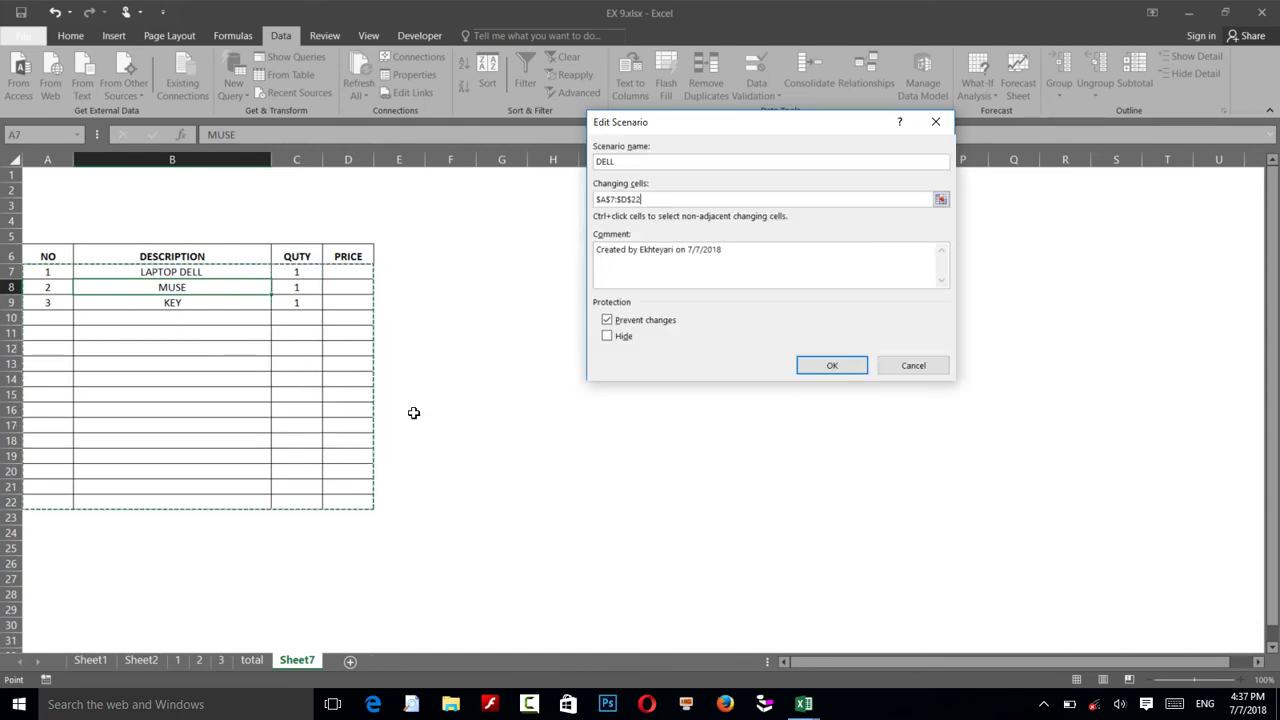
Narrow the changing cells to B6:D11 after another warning and confirm the scenario settings
click(823, 366)
click(651, 396)
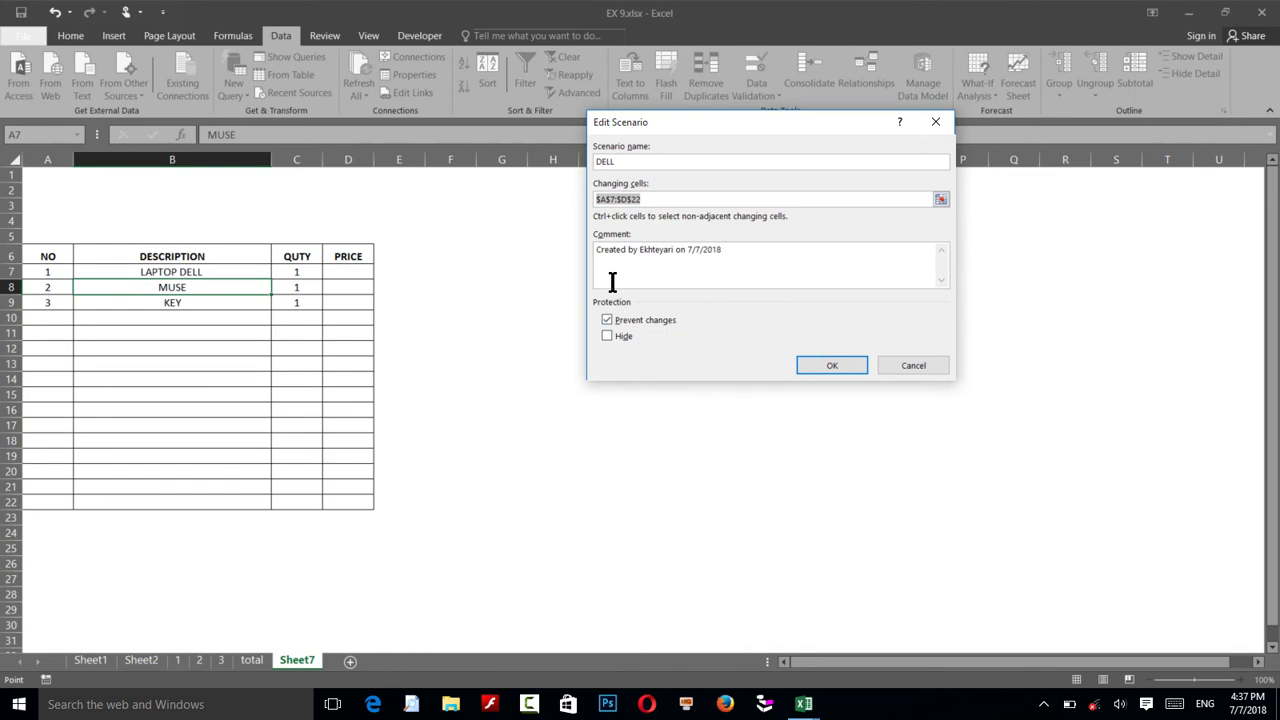
click(125, 273)
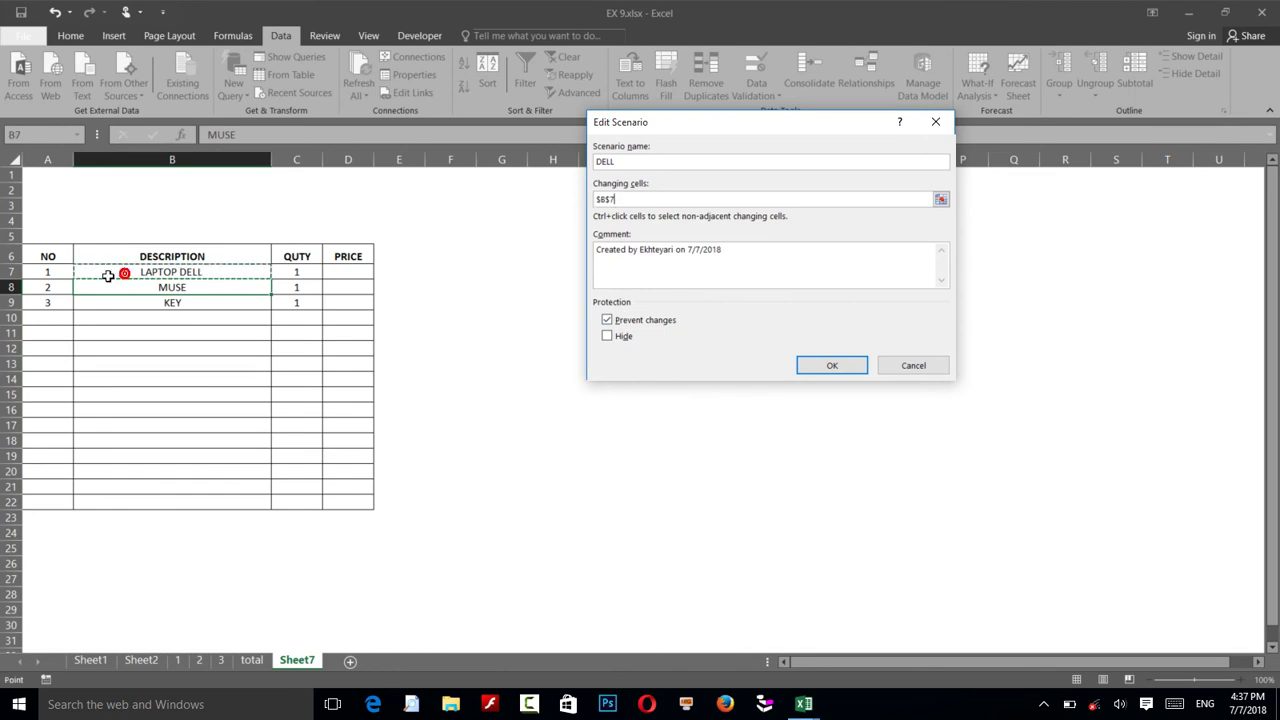
drag(48, 271, 266, 316)
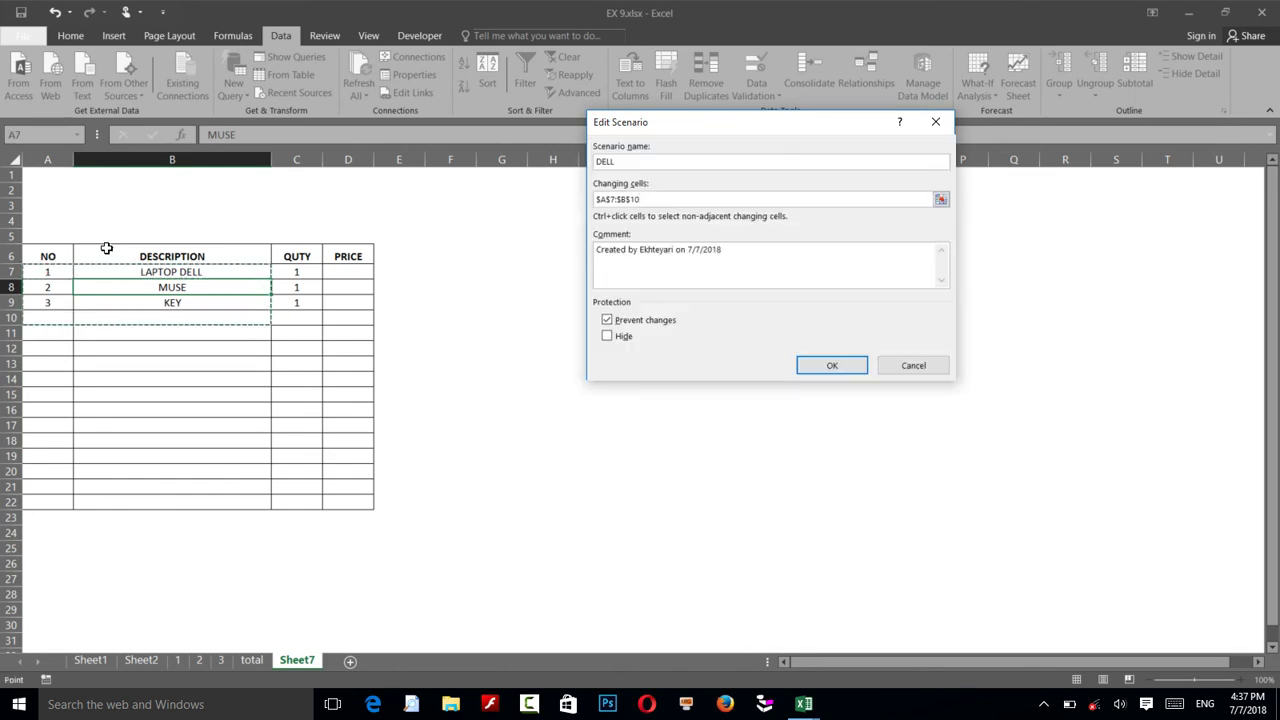
drag(106, 252, 351, 340)
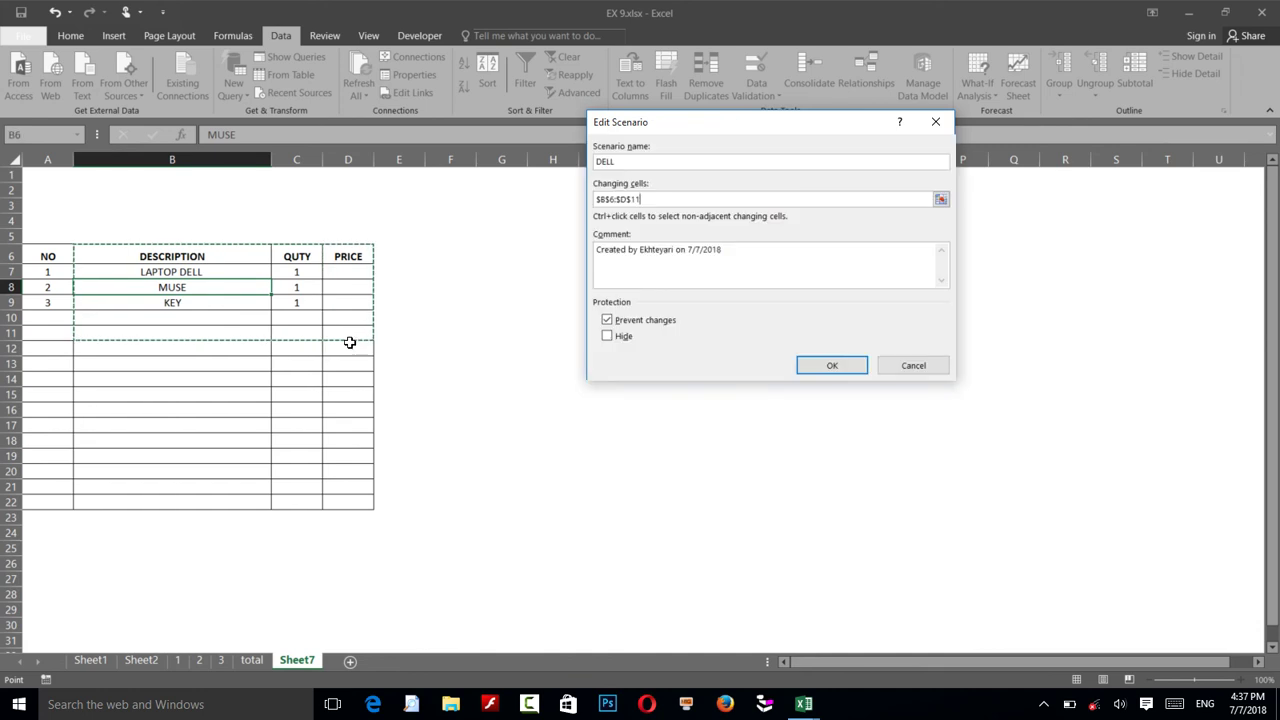
click(805, 361)
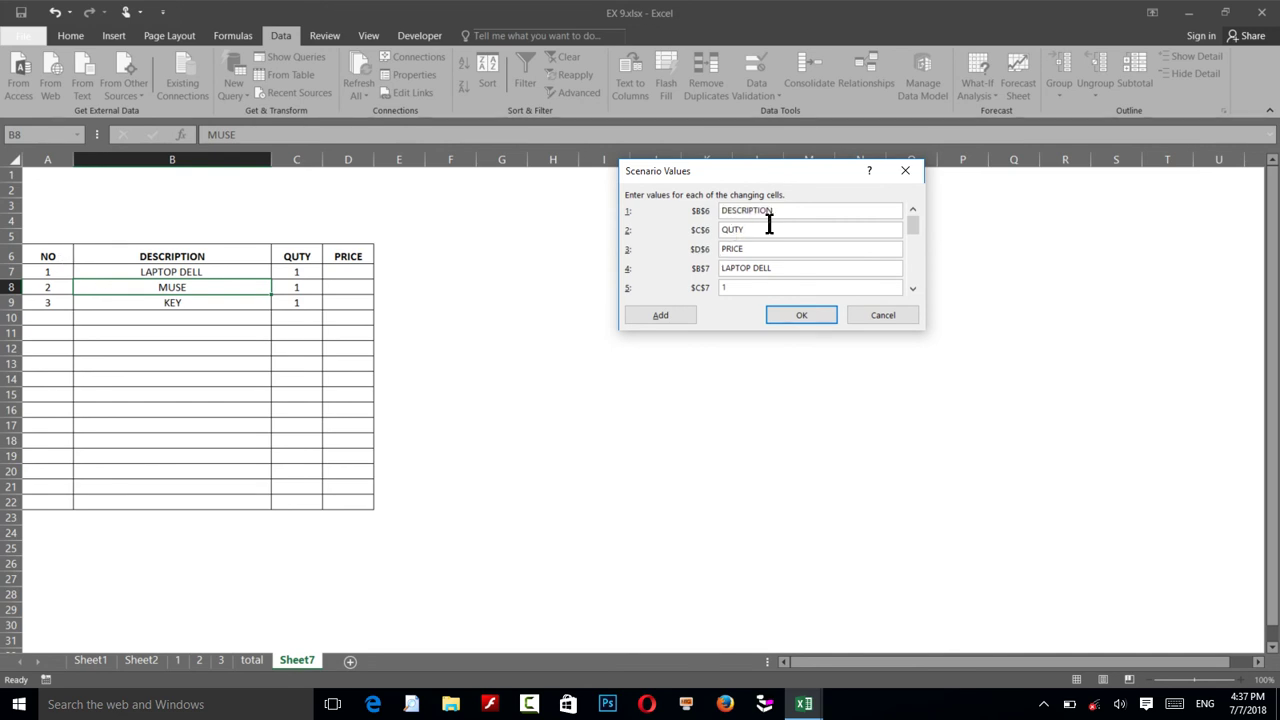
Discard the shown scenario values and start a new scenario named DELL
click(875, 315)
click(854, 148)
text(DELL)
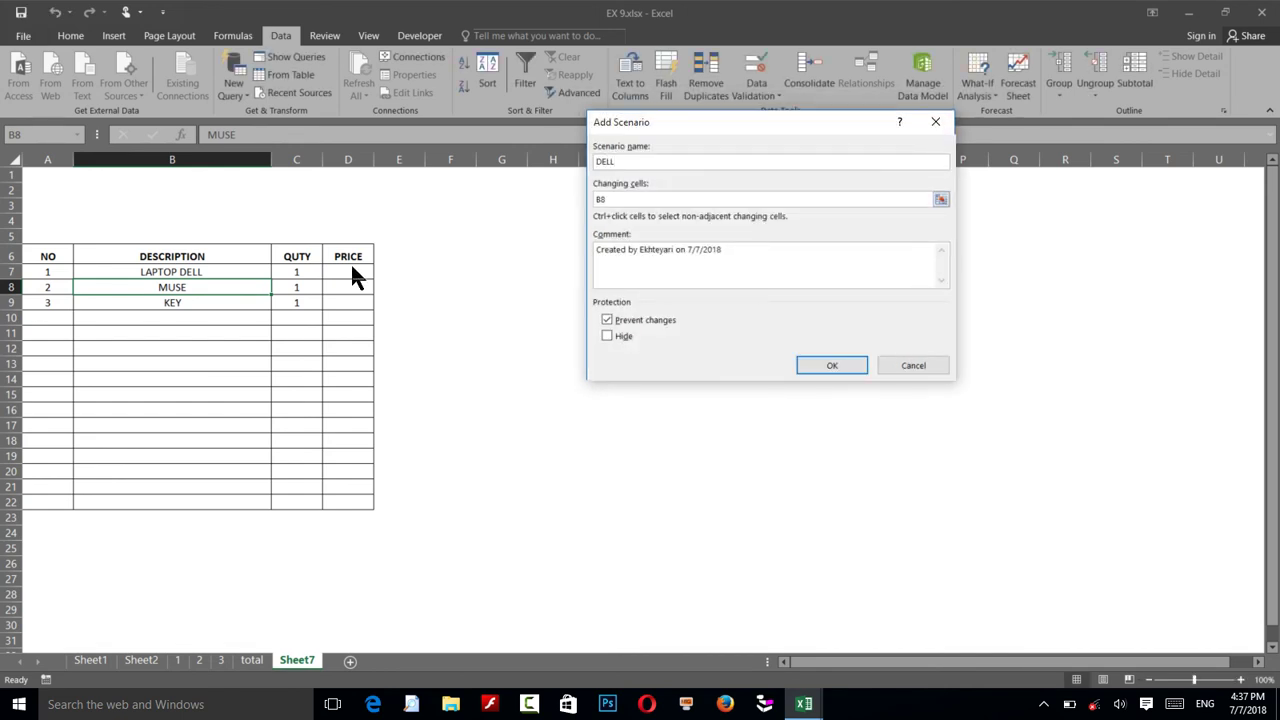
Replace the DELL scenario's changing cells with the item range B7:D16 and confirm
double_click(614, 199)
key(BackSpace)
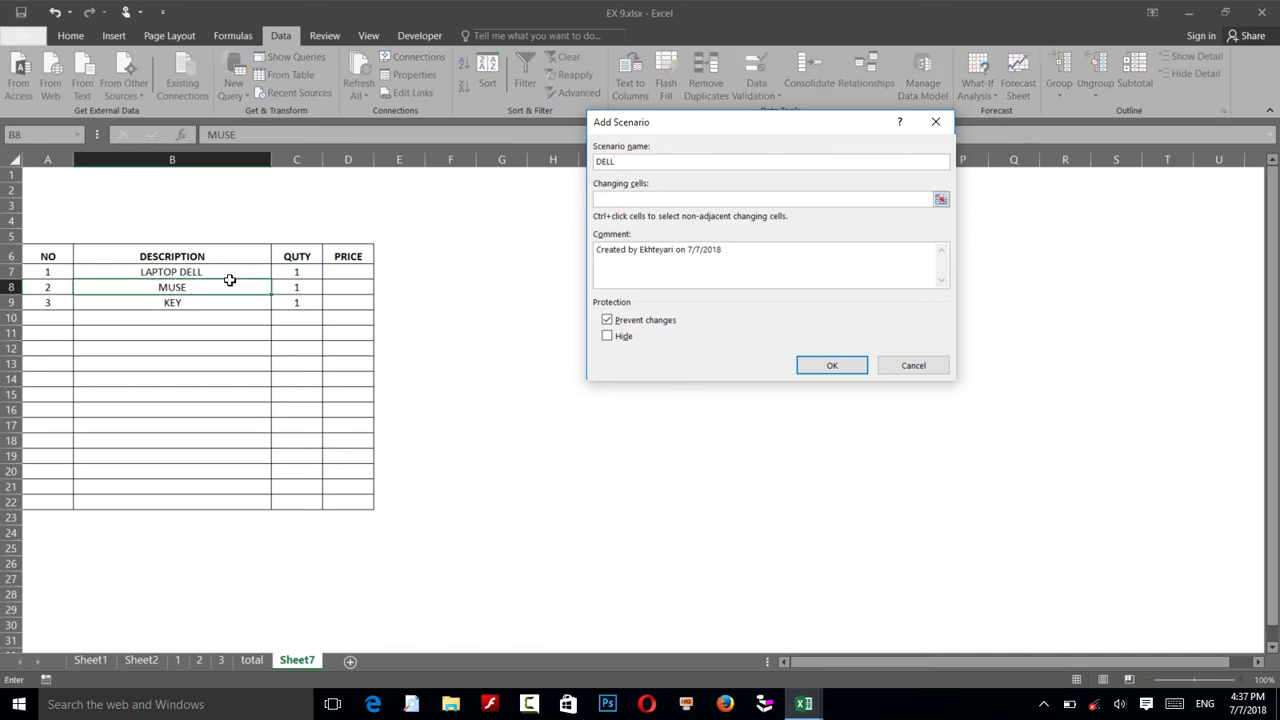
mouse_move(127, 272)
mouse_down()
mouse_move(339, 326)
mouse_move(349, 445)
mouse_move(350, 411)
mouse_up()
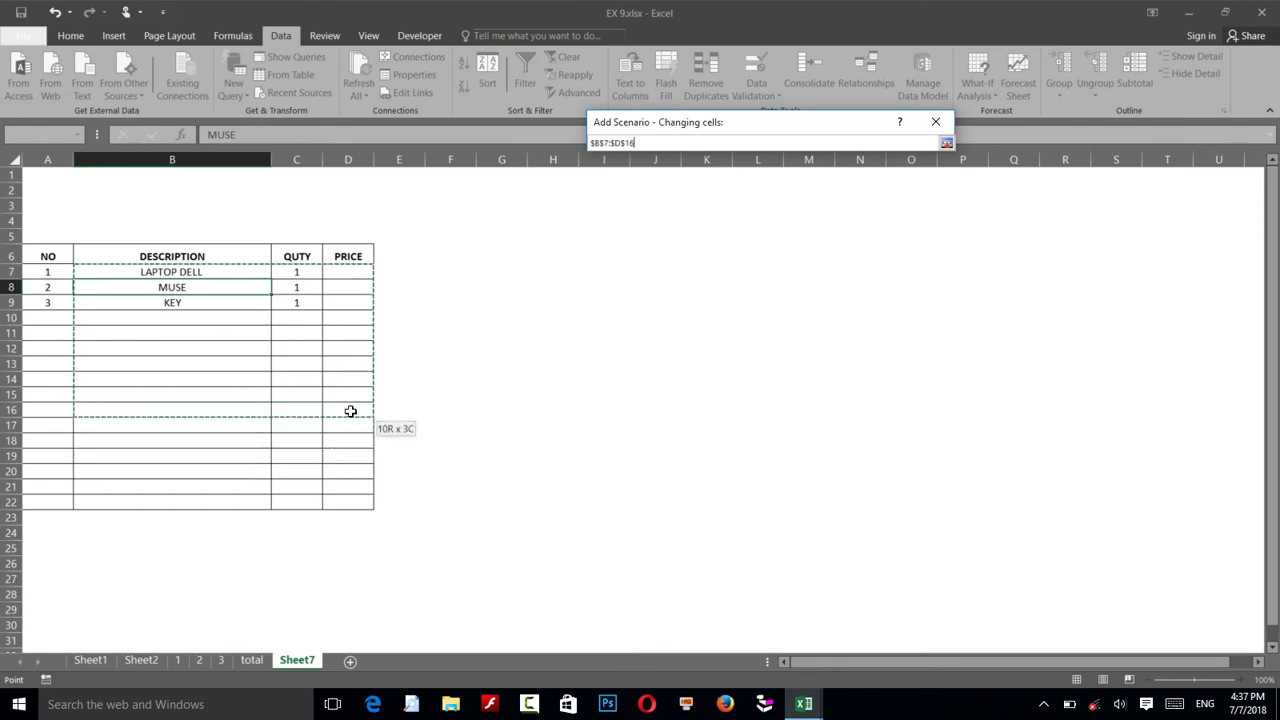
click(818, 365)
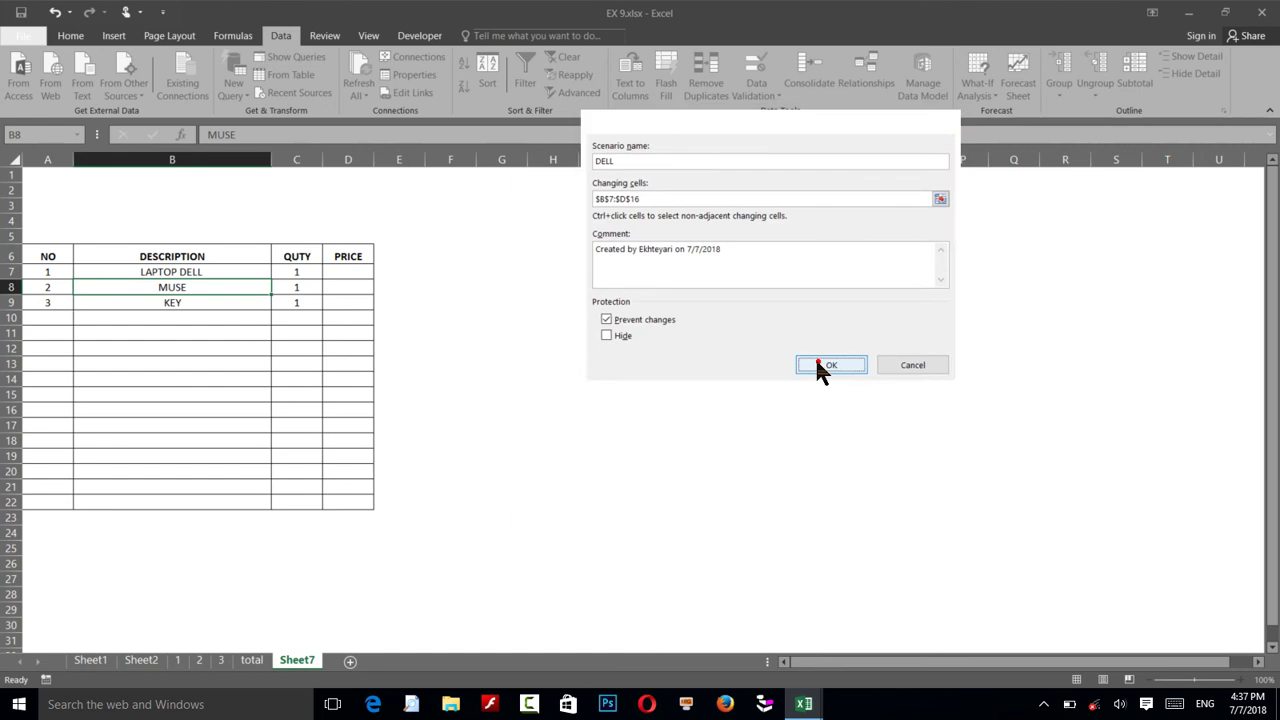
Enter 12000 as the laptop price in the DELL scenario values
click(786, 211)
click(738, 229)
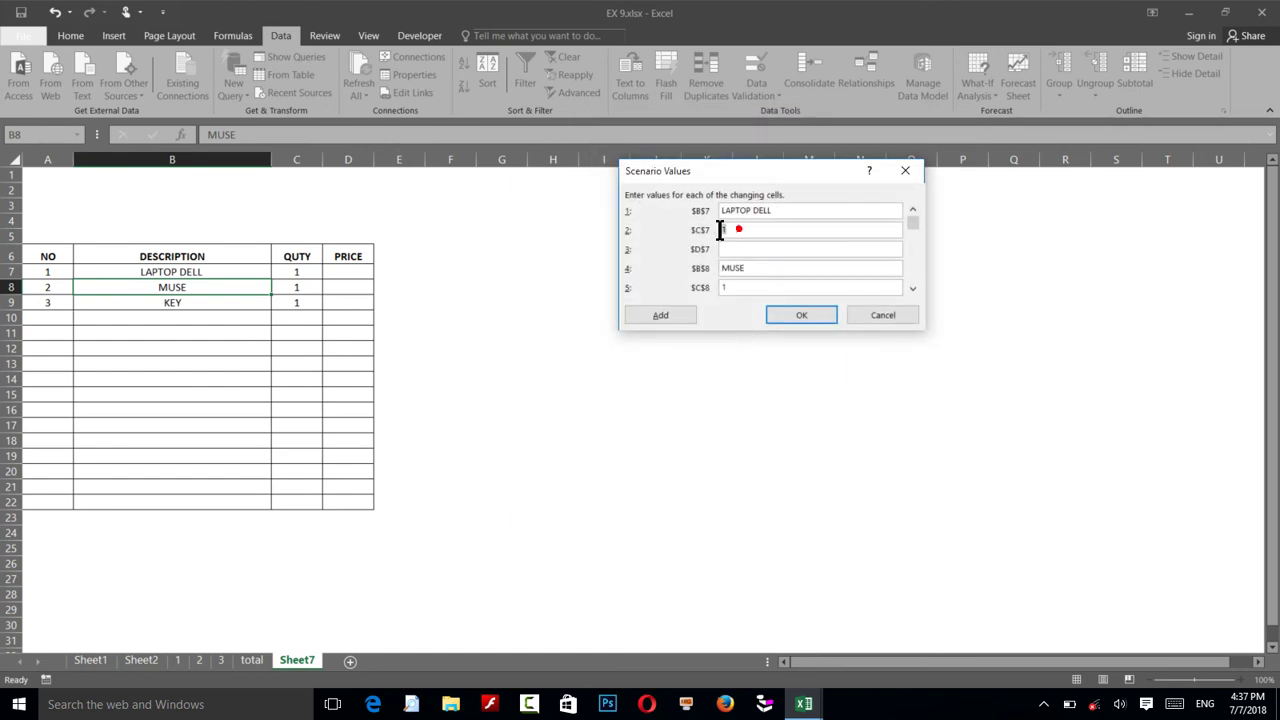
click(740, 249)
text(12000)
Fill in the MUSE price of 200 and the KEY price of 400
double_click(748, 268)
double_click(742, 288)
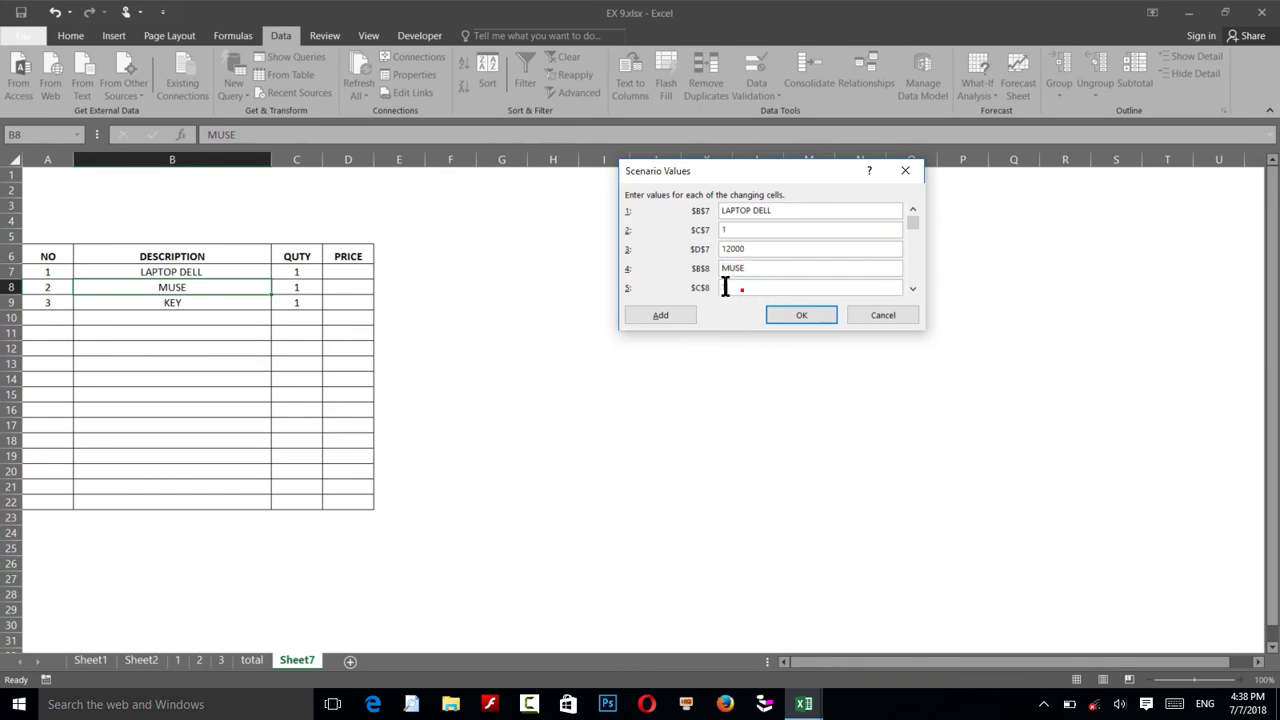
click(913, 287)
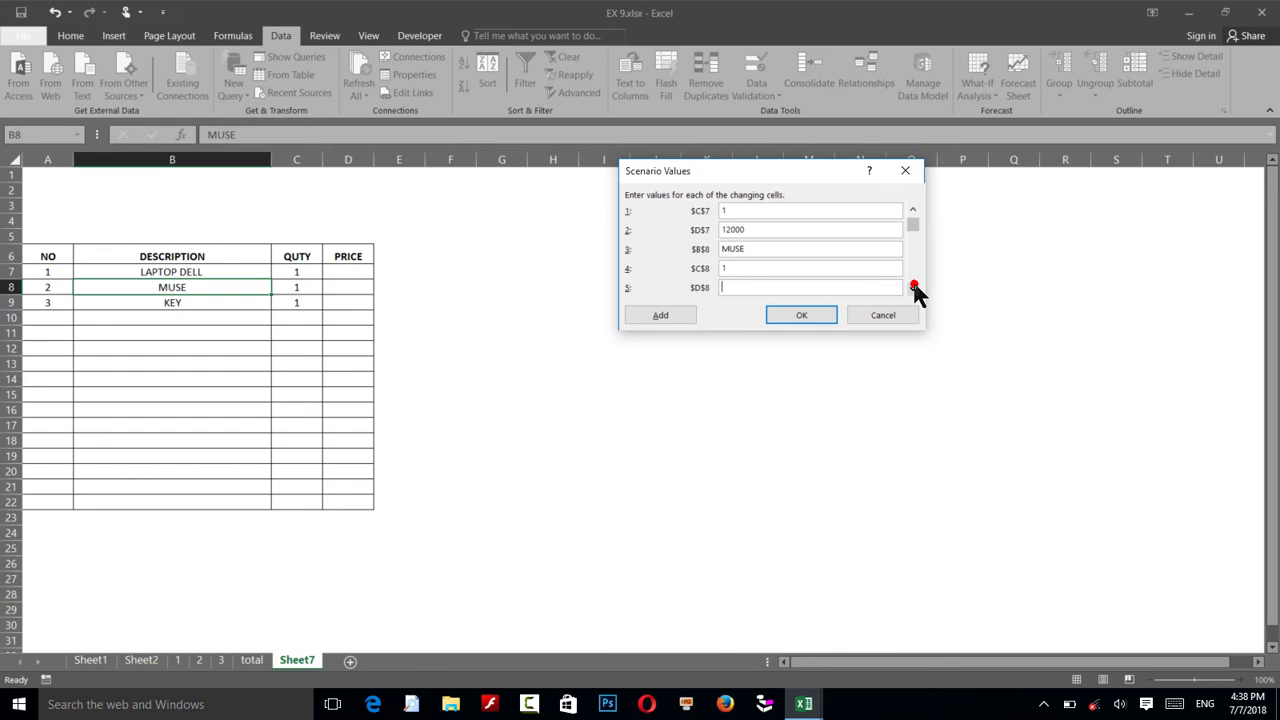
click(743, 290)
click(911, 288)
click(911, 288)
click(911, 288)
click(757, 289)
text(400)
Save DELL, add a scenario named HP, and set LAPTOP's price to 10000
click(664, 315)
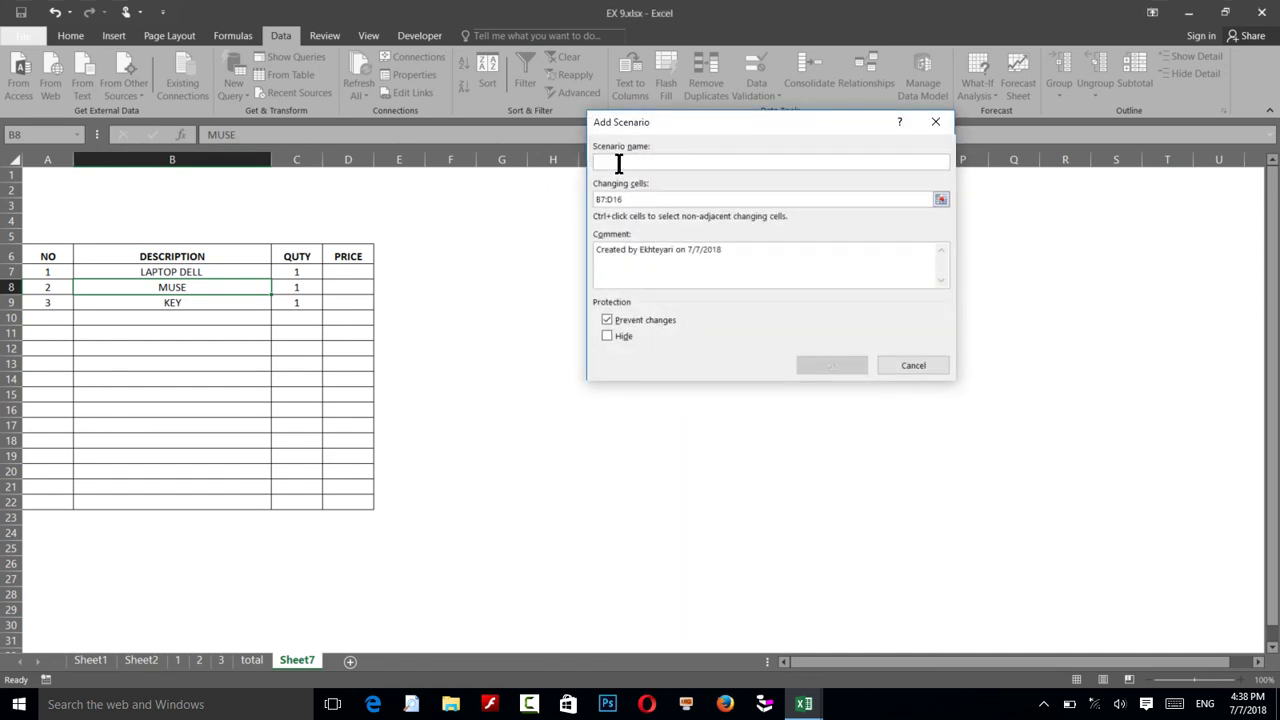
text(HP)
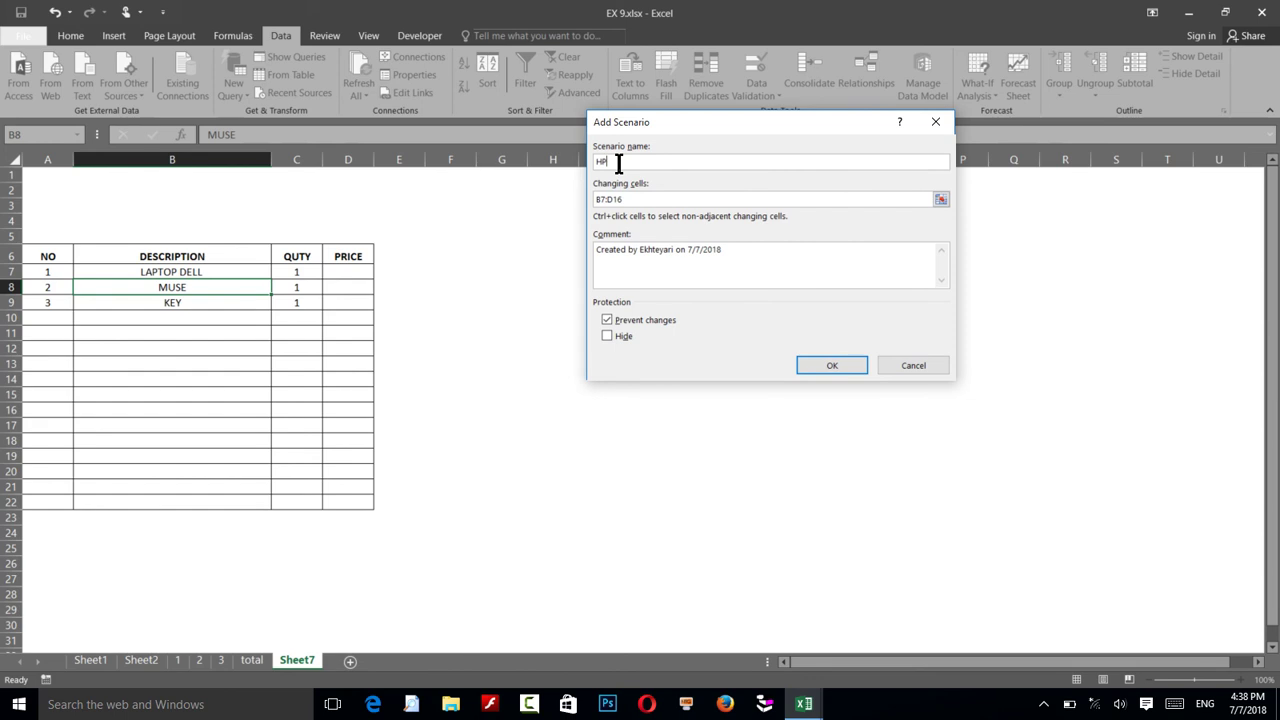
click(813, 363)
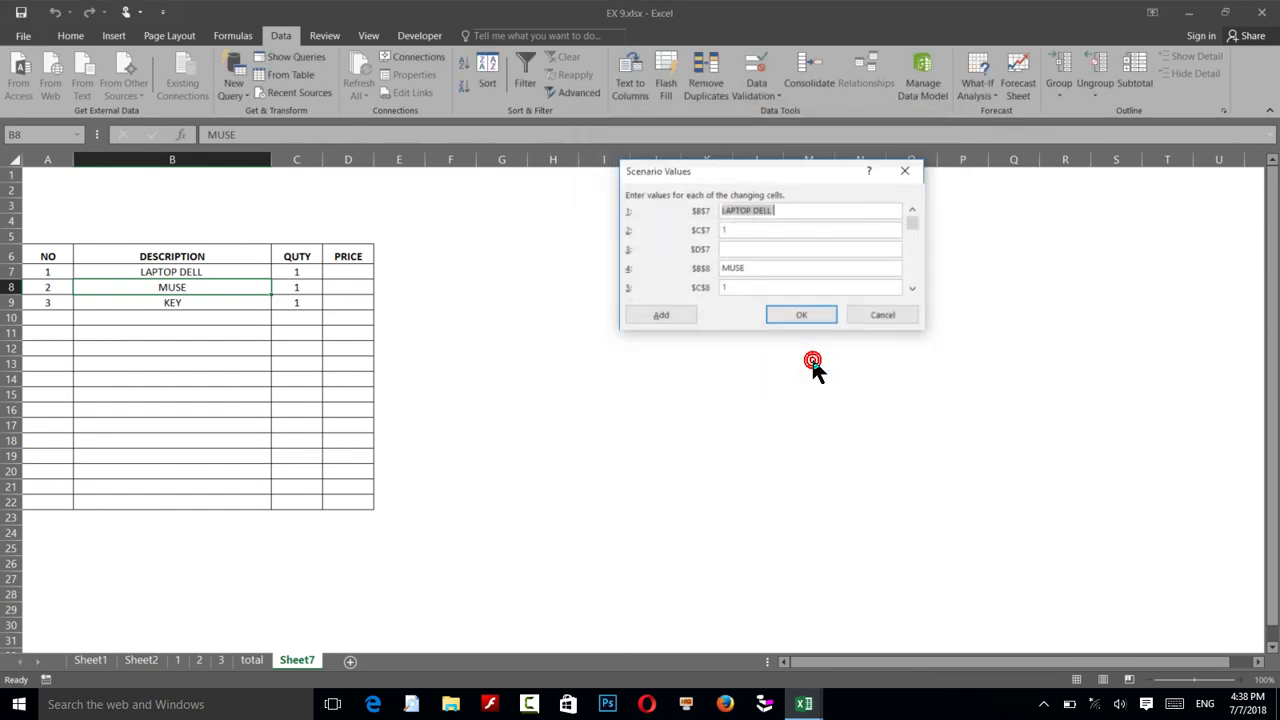
click(770, 210)
key(BackSpace)
key(BackSpace)
key(BackSpace)
key(BackSpace)
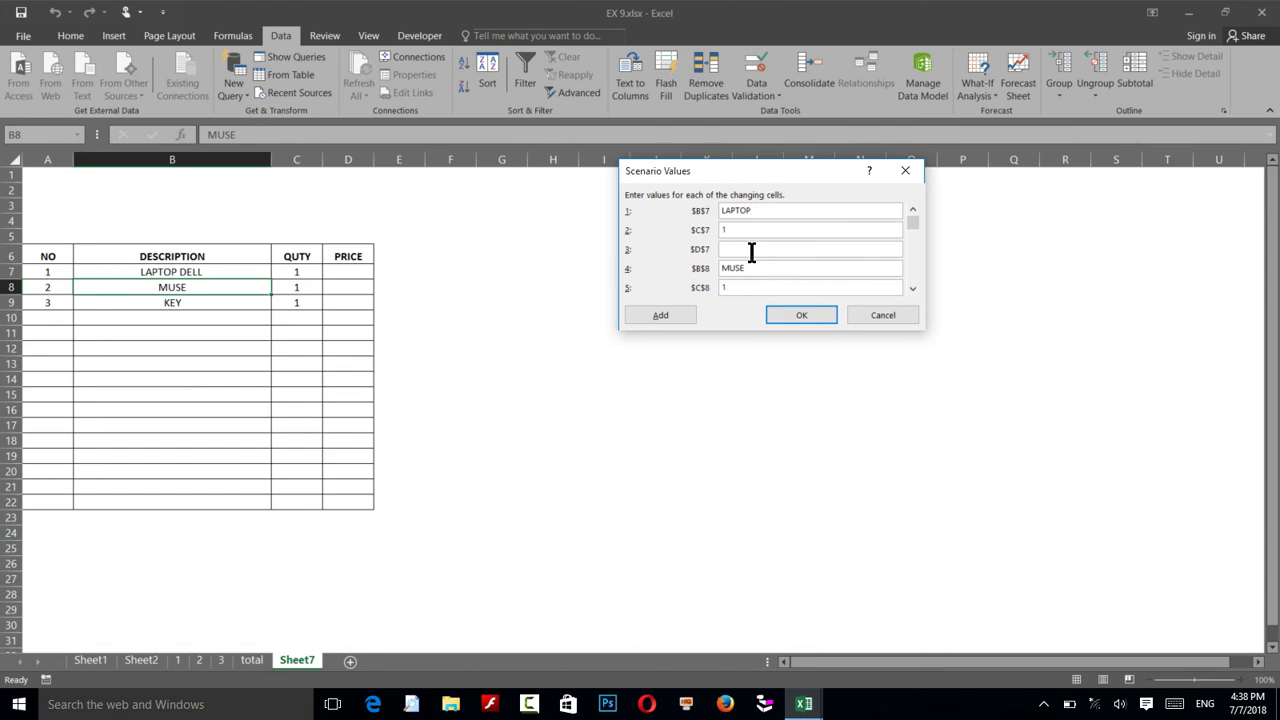
click(741, 231)
click(741, 249)
text(1)
Price MUSE at 400 and KEY at 500, then save the HP scenario
click(754, 270)
click(912, 289)
text(400)
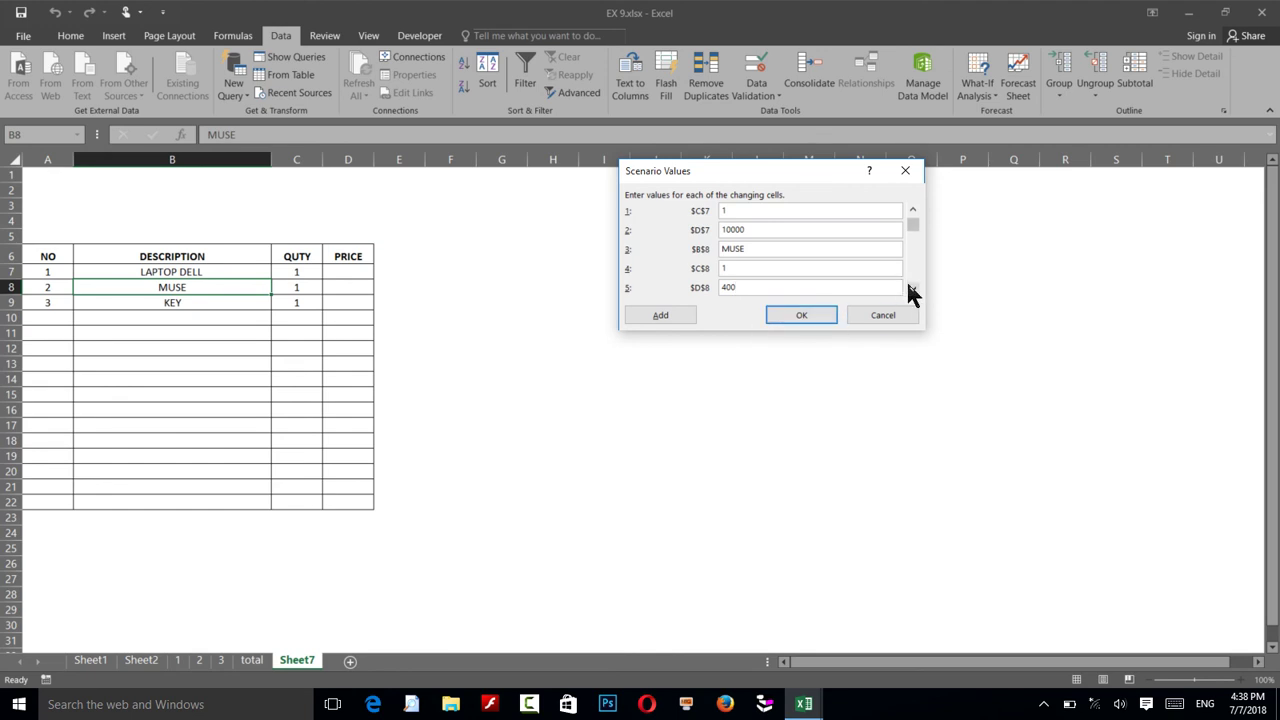
click(912, 289)
click(912, 289)
click(912, 289)
click(912, 289)
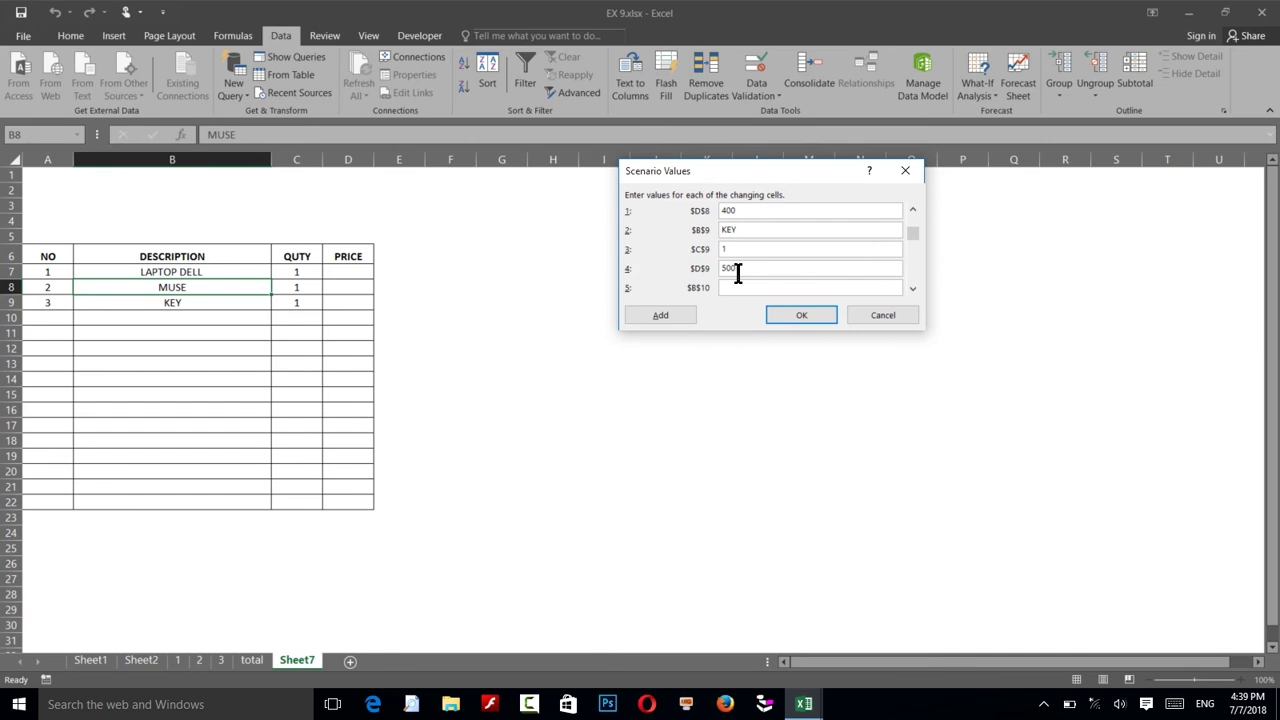
click(669, 308)
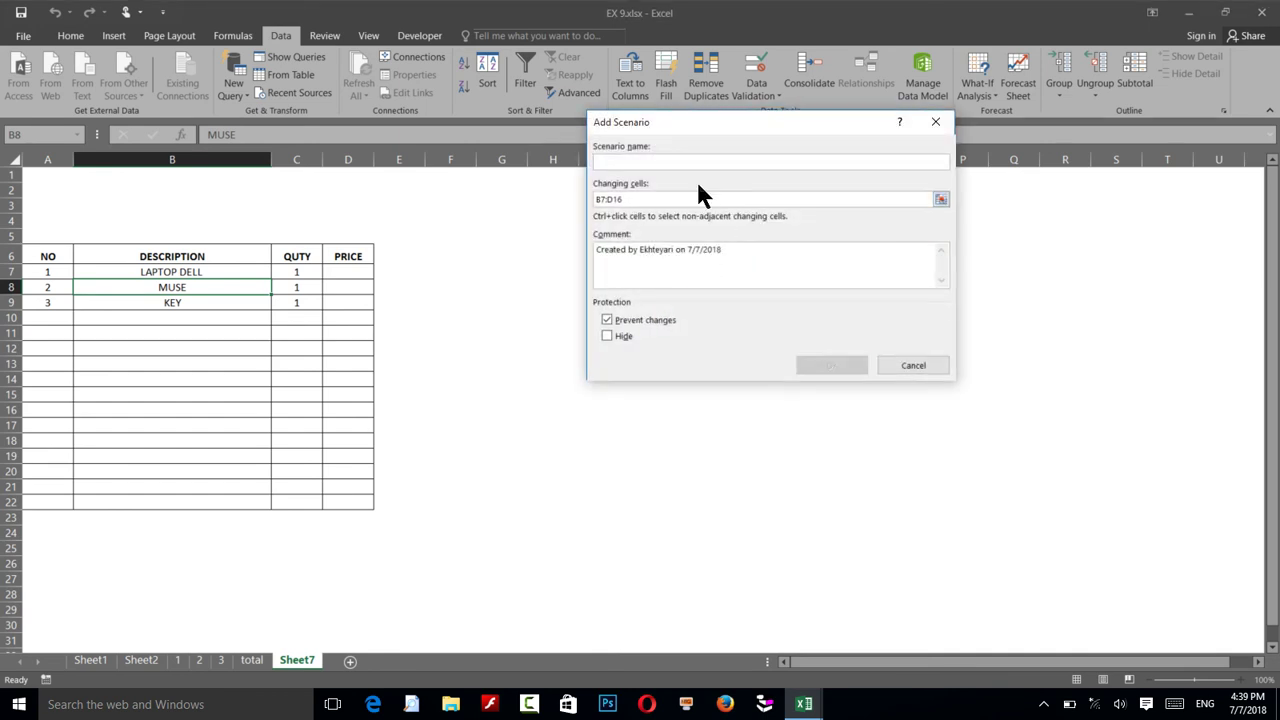
Name the new scenario SONY and shorten the first description to LAPTOP
text(SONY)
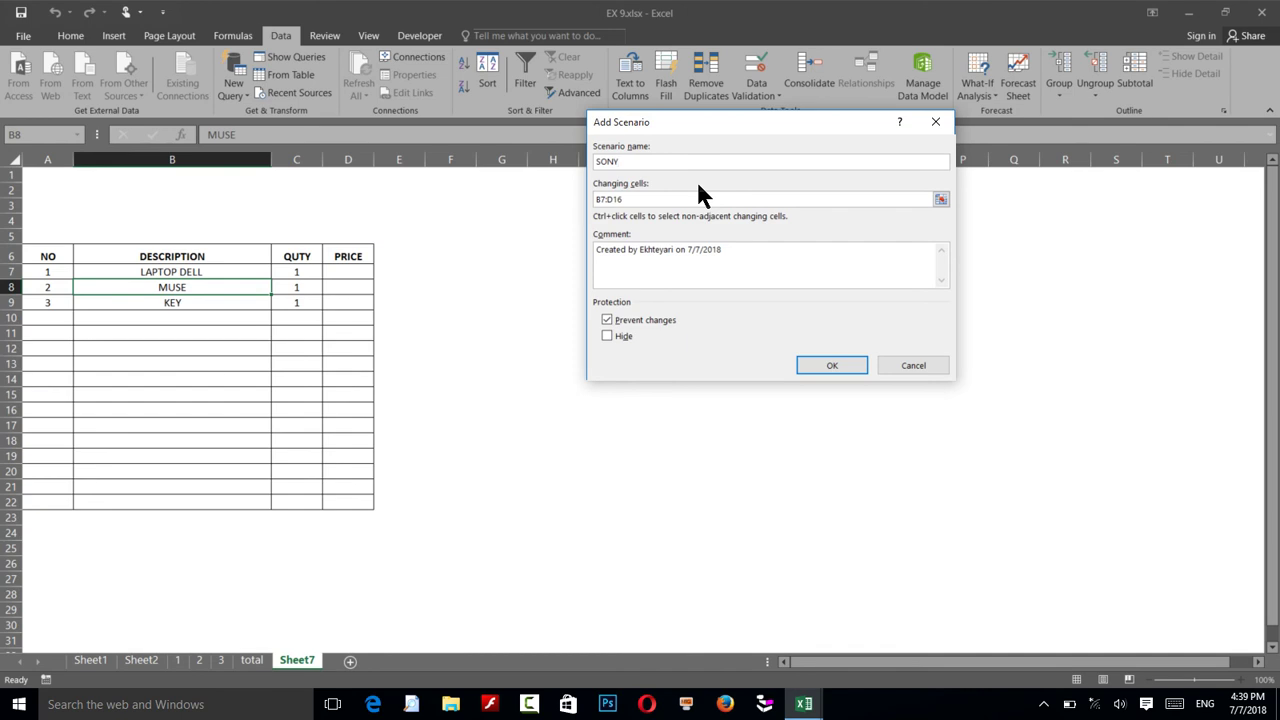
click(816, 357)
click(763, 210)
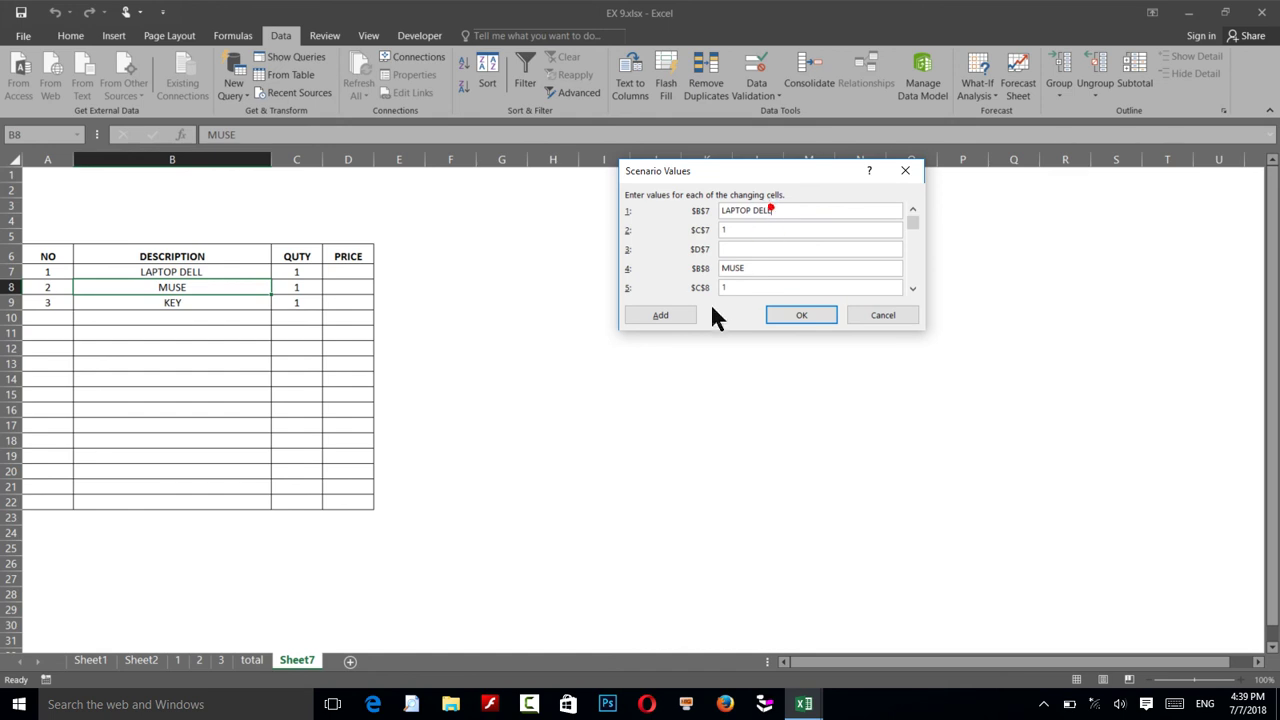
key(BackSpace)
key(BackSpace)
key(BackSpace)
key(BackSpace)
key(BackSpace)
text(200)
Set the laptop price to 20000 with quantity 1 and save the SONY values
key(BackSpace)
key(BackSpace)
key(BackSpace)
key(BackSpace)
text(P)
click(724, 231)
key(BackSpace)
text(20000)
click(734, 254)
double_click(755, 229)
text(21)
key(BackSpace)
key(BackSpace)
text(1)
click(743, 287)
text(1)
key(Return)
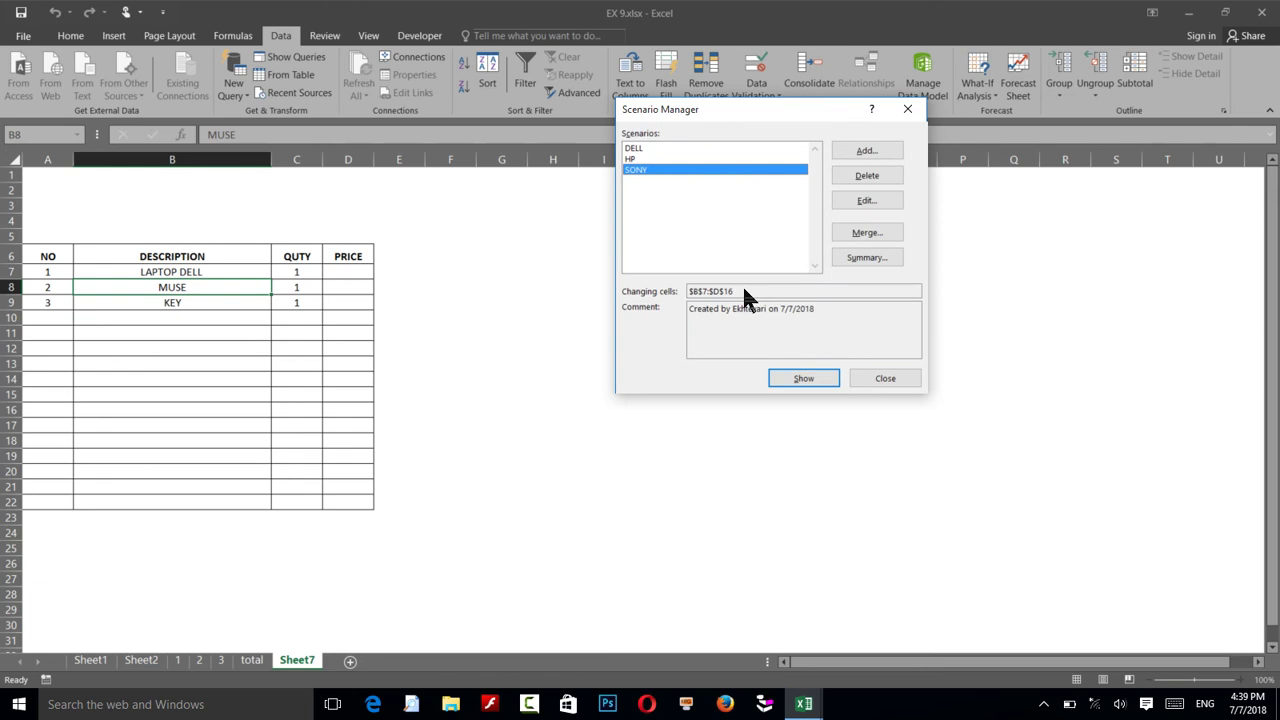
Reopen the SONY scenario's values and price MUSE at 600
click(847, 204)
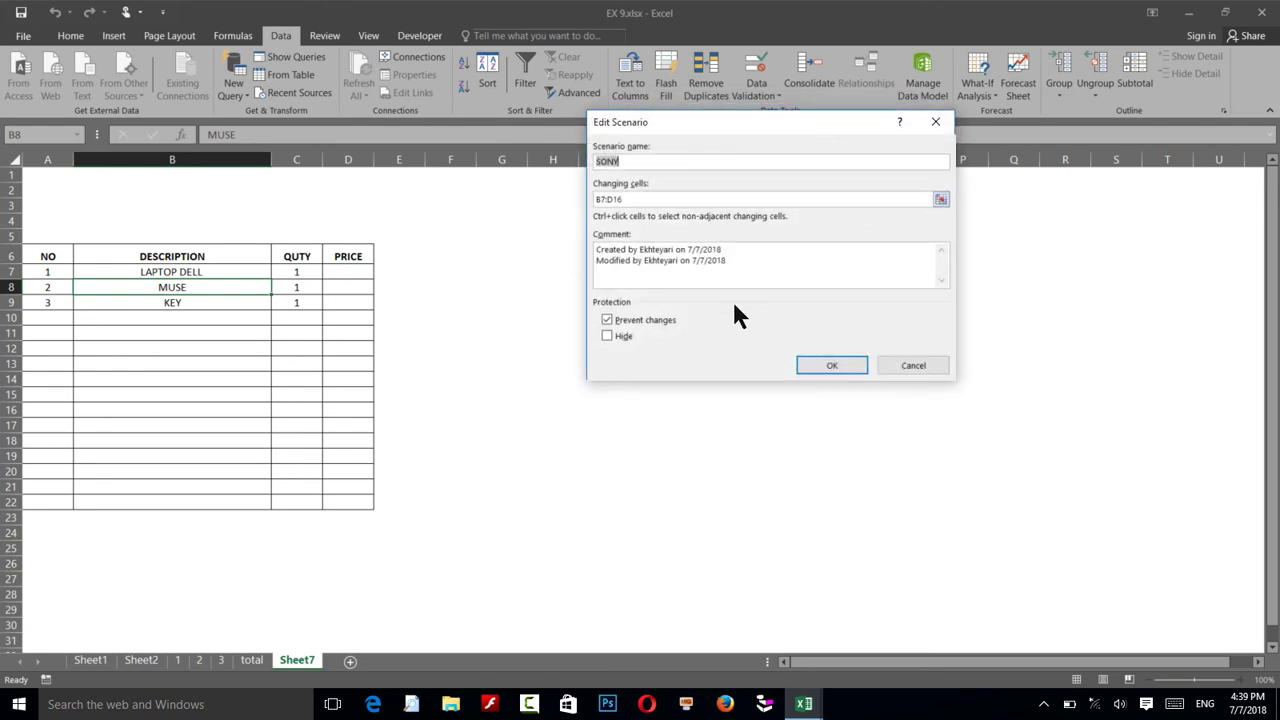
click(822, 355)
click(750, 249)
click(754, 289)
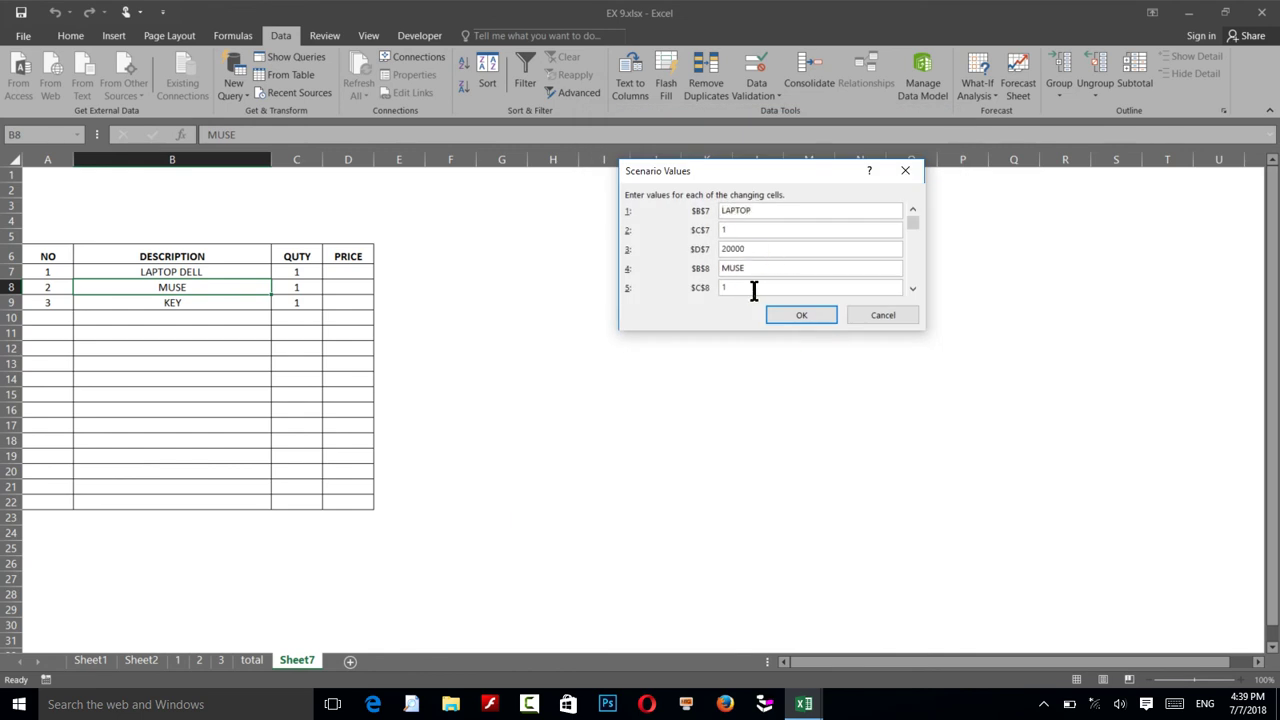
click(912, 288)
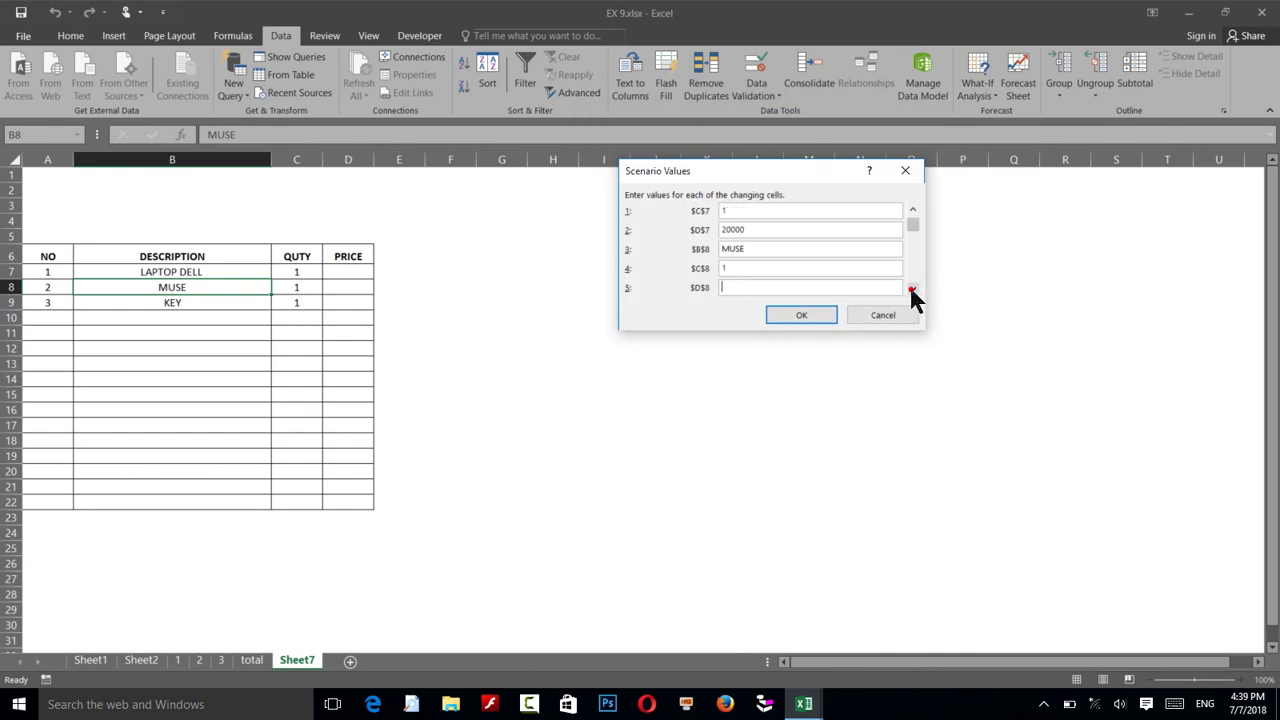
text(600)
Price KEY at 500, save SONY, and select DELL, HP and SONY in the list
click(912, 288)
click(912, 288)
click(910, 290)
text(500)
click(790, 313)
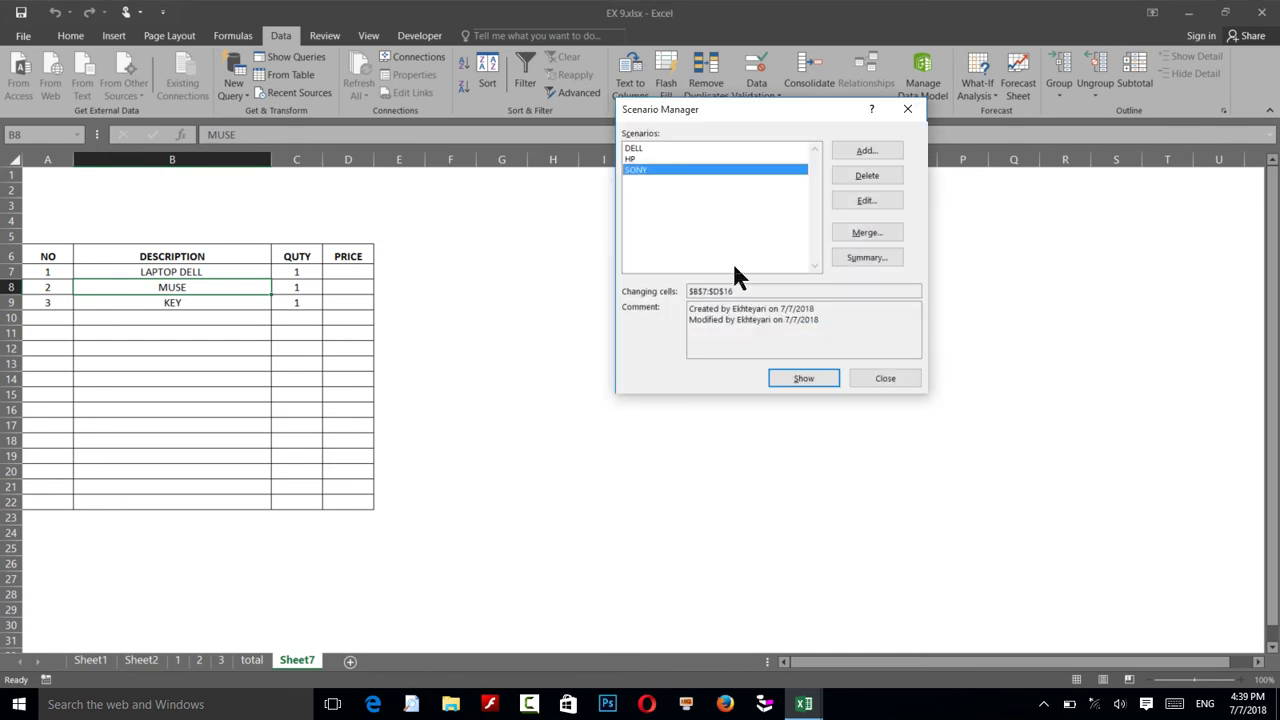
click(643, 148)
click(646, 159)
click(647, 168)
Show DELL, HP and then SONY on the table, leaving prices 20000, 600 and 500
click(643, 149)
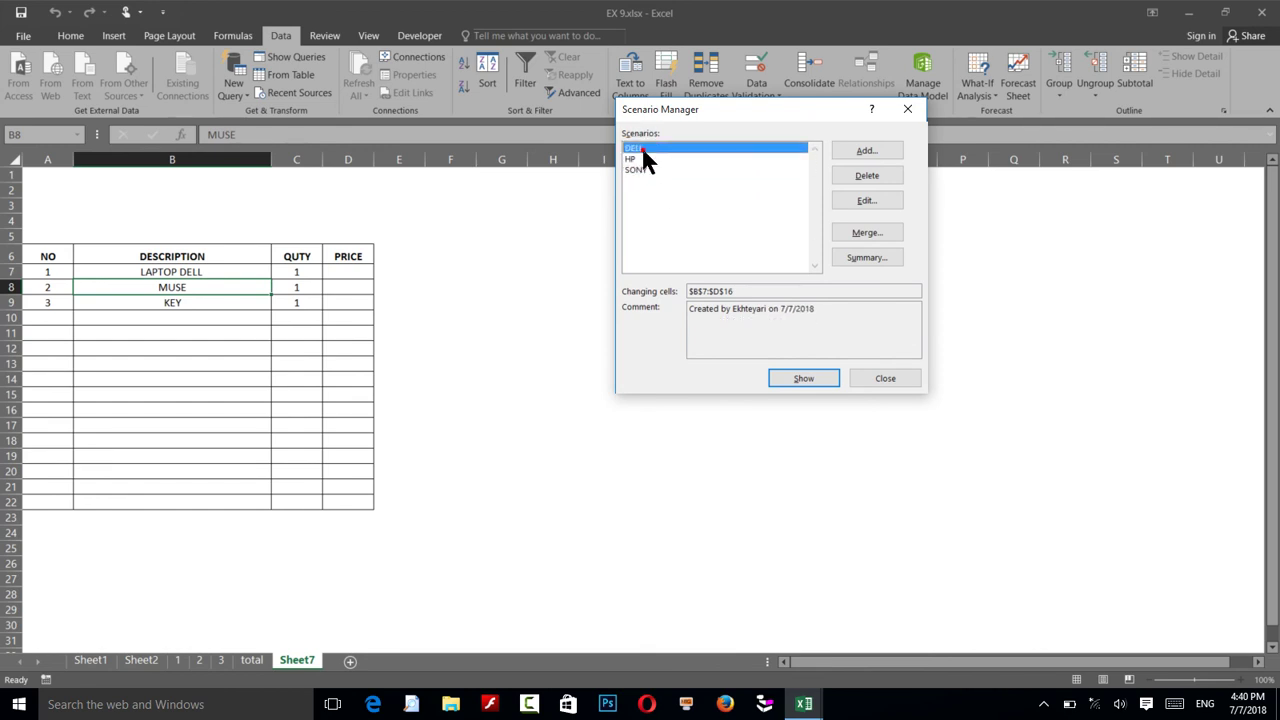
click(803, 383)
click(805, 378)
click(637, 170)
click(638, 160)
click(796, 377)
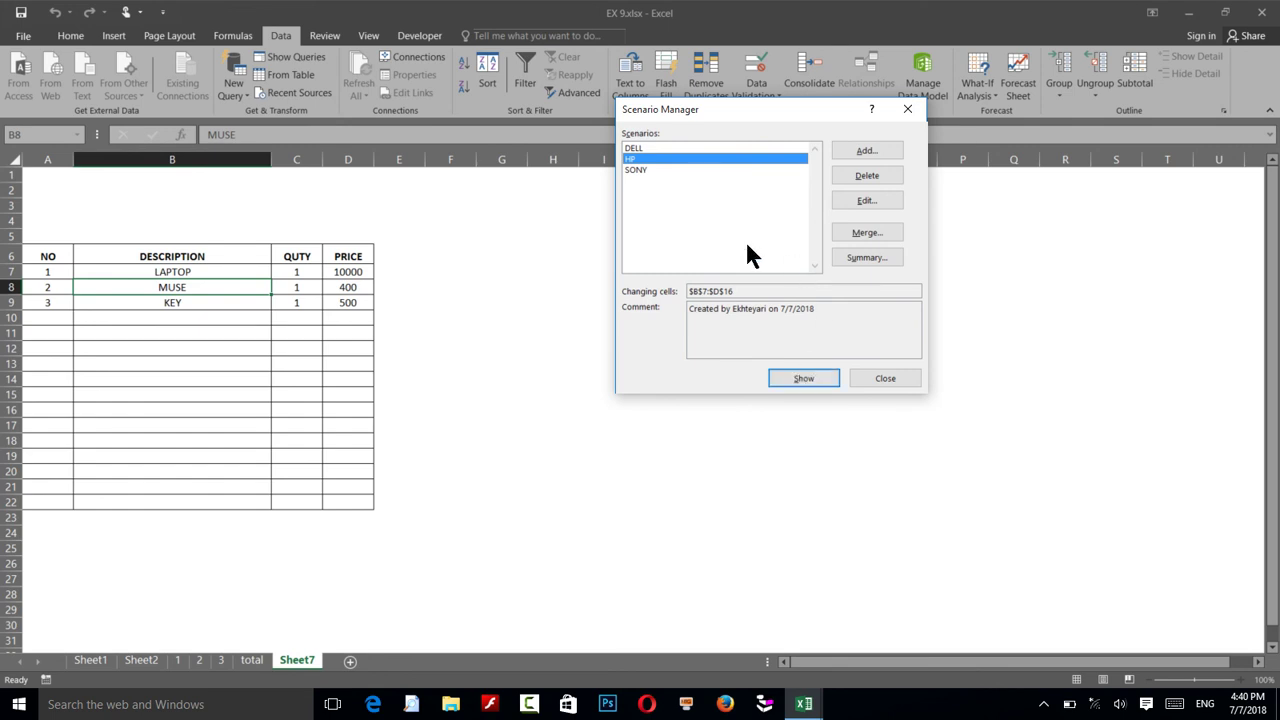
click(632, 168)
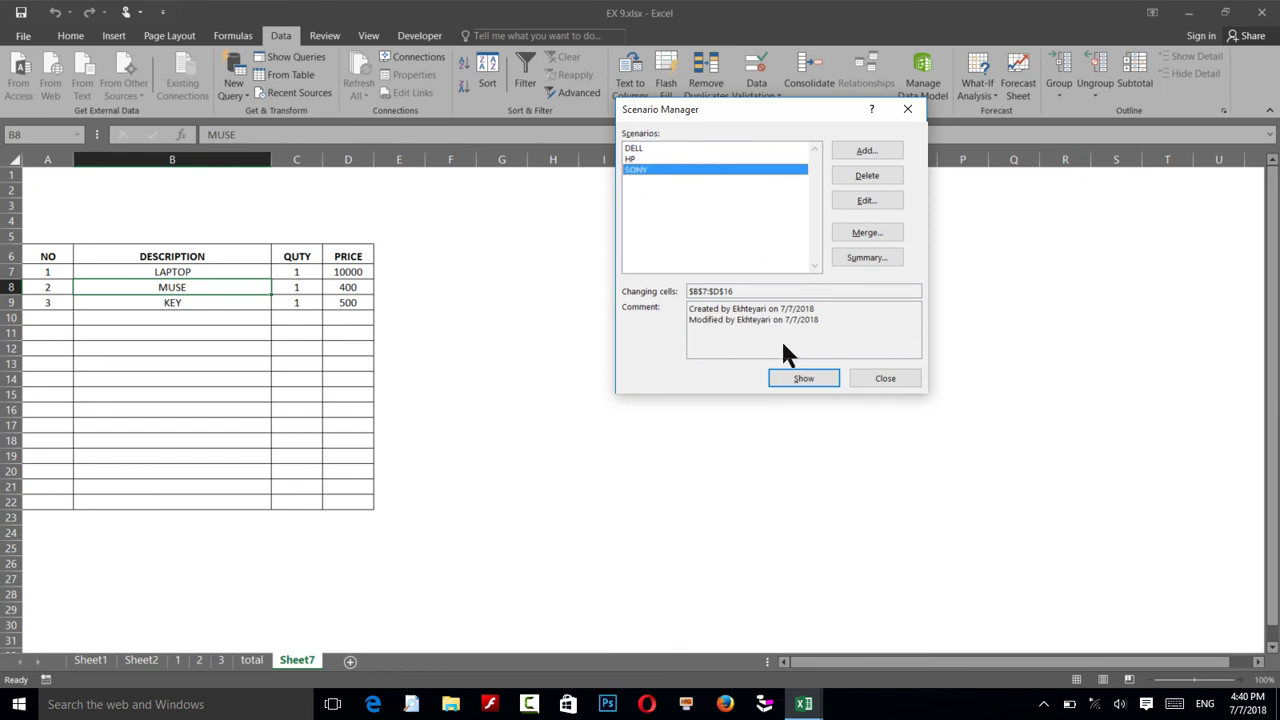
click(788, 370)
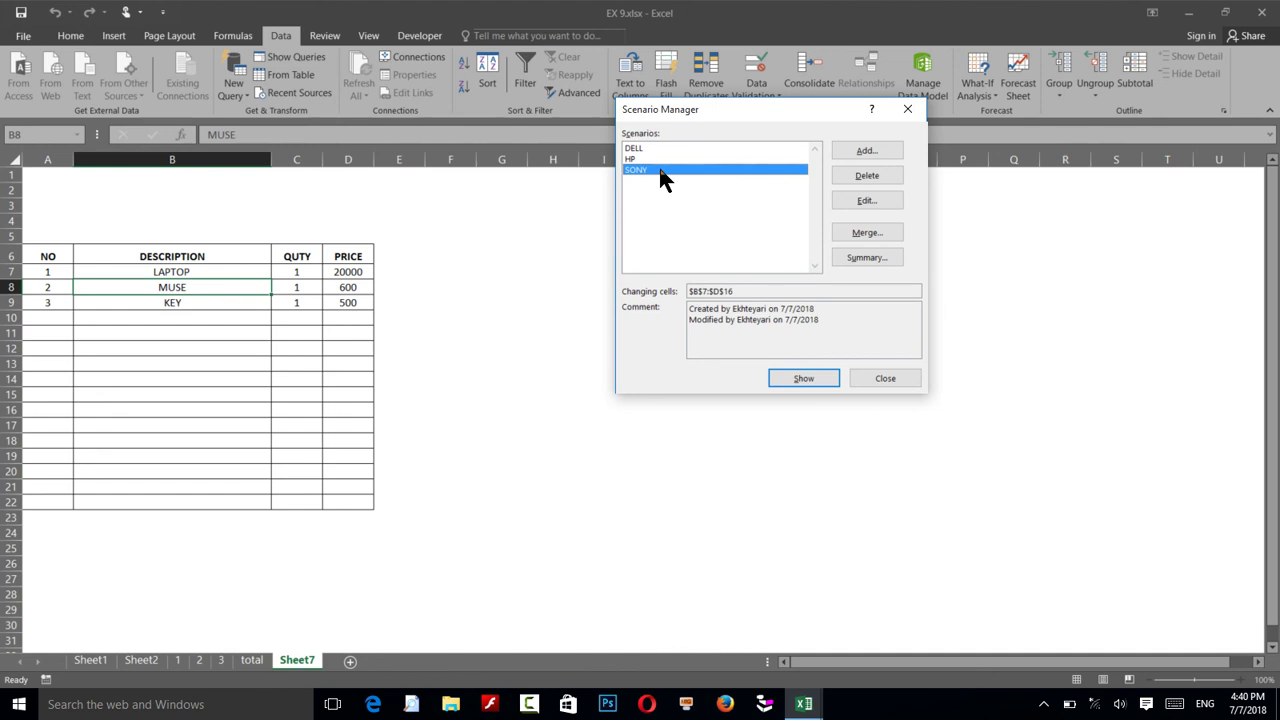
Open the SONY scenario for editing and scroll to its $B$10–$D$10 value fields
click(845, 202)
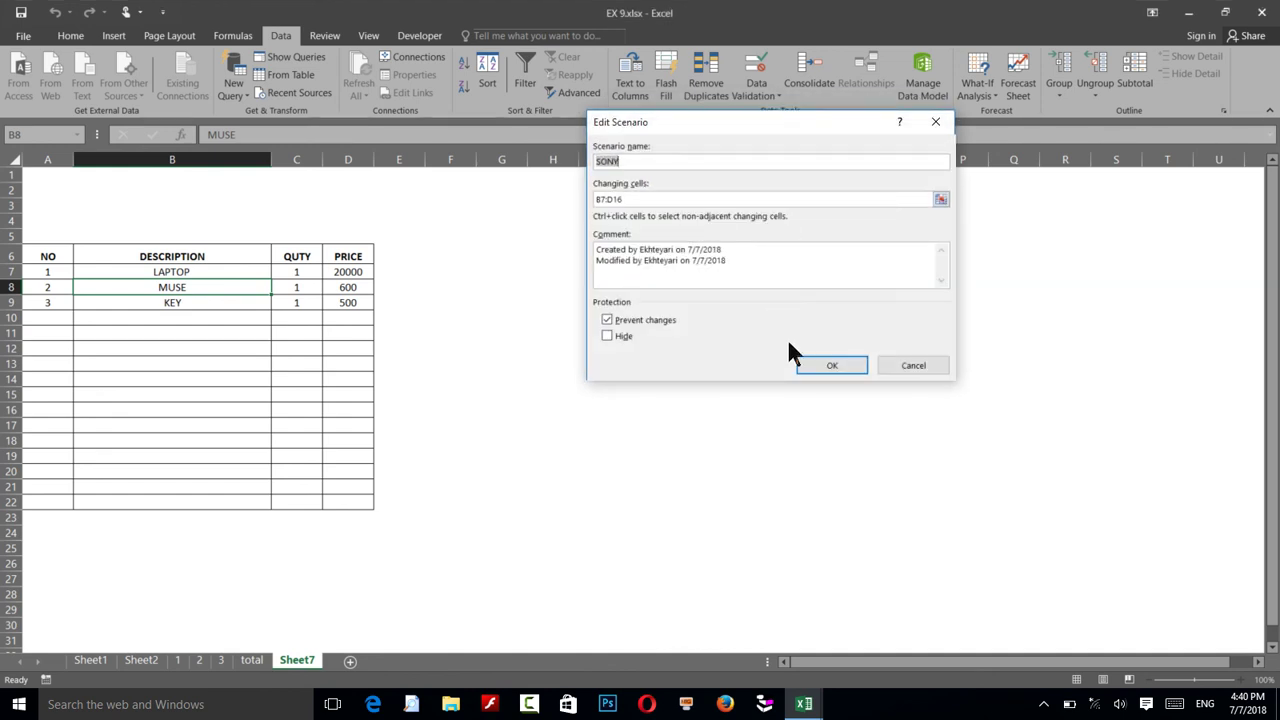
click(801, 364)
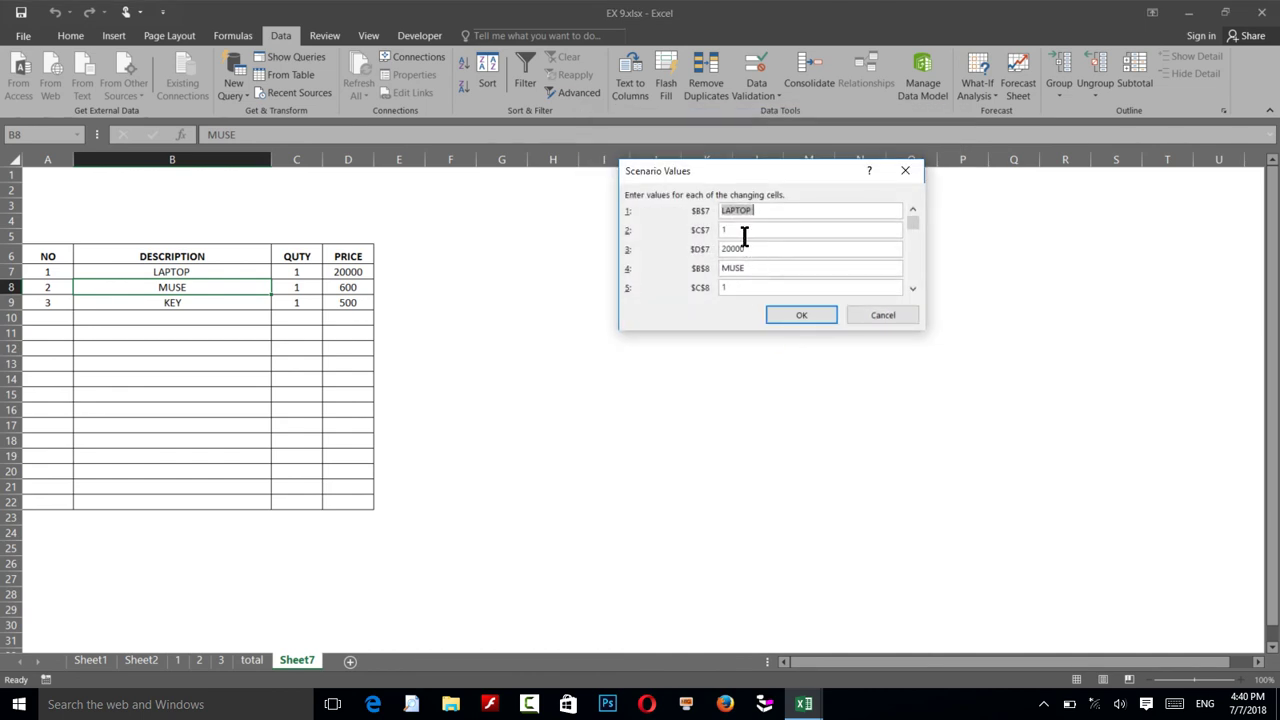
click(760, 268)
click(915, 288)
click(913, 288)
click(913, 288)
click(913, 288)
click(913, 288)
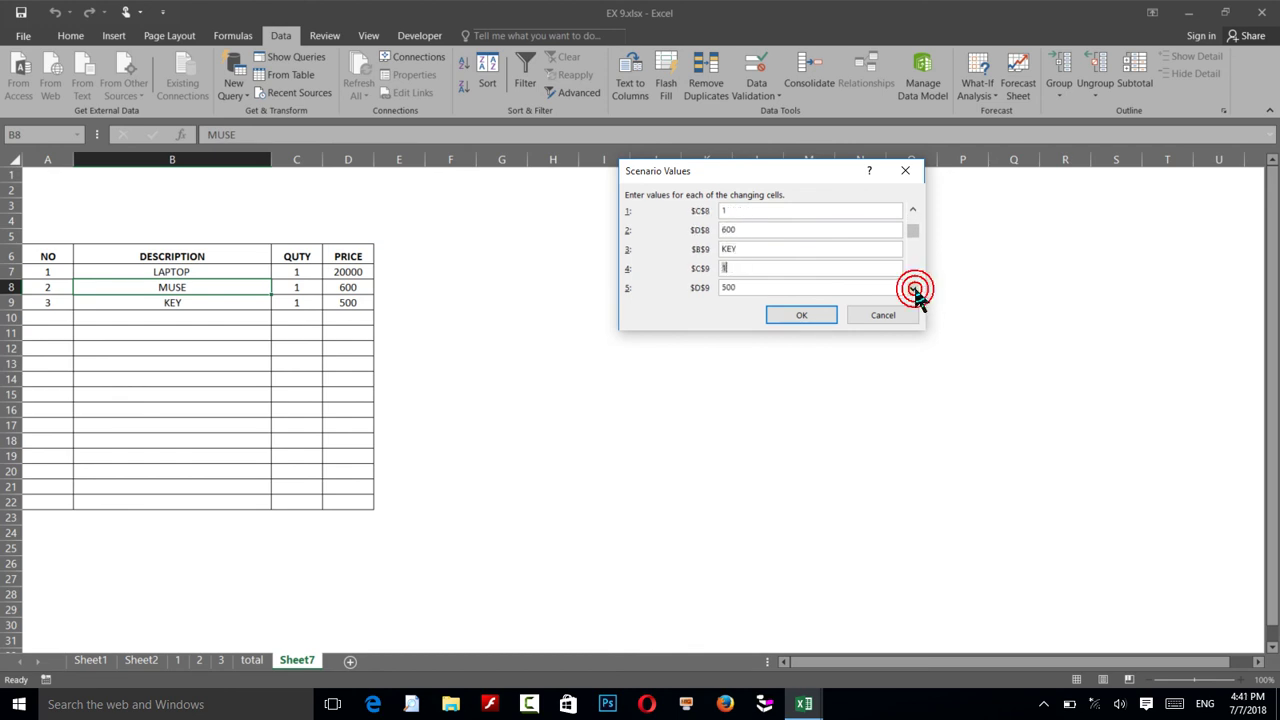
click(913, 288)
click(913, 288)
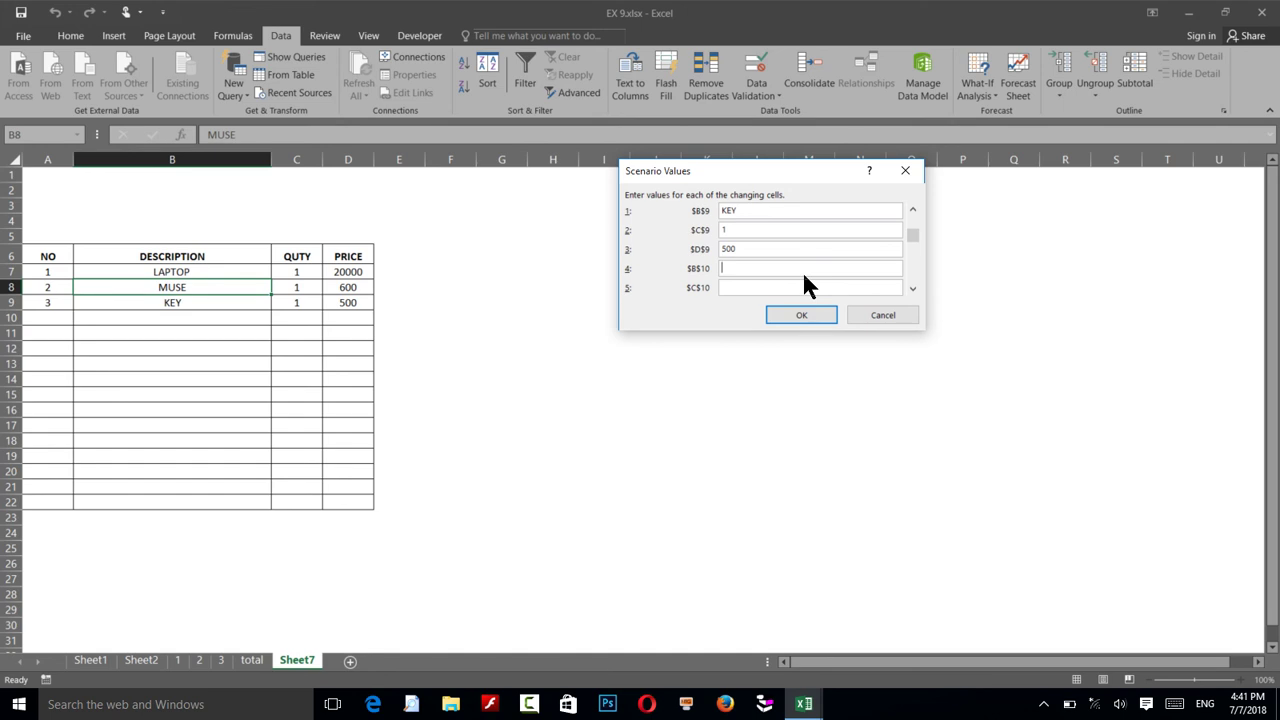
Enter RAM, 1 and 1200 as the row 10 values and confirm them
text(RAM)
click(752, 287)
text(1)
click(912, 288)
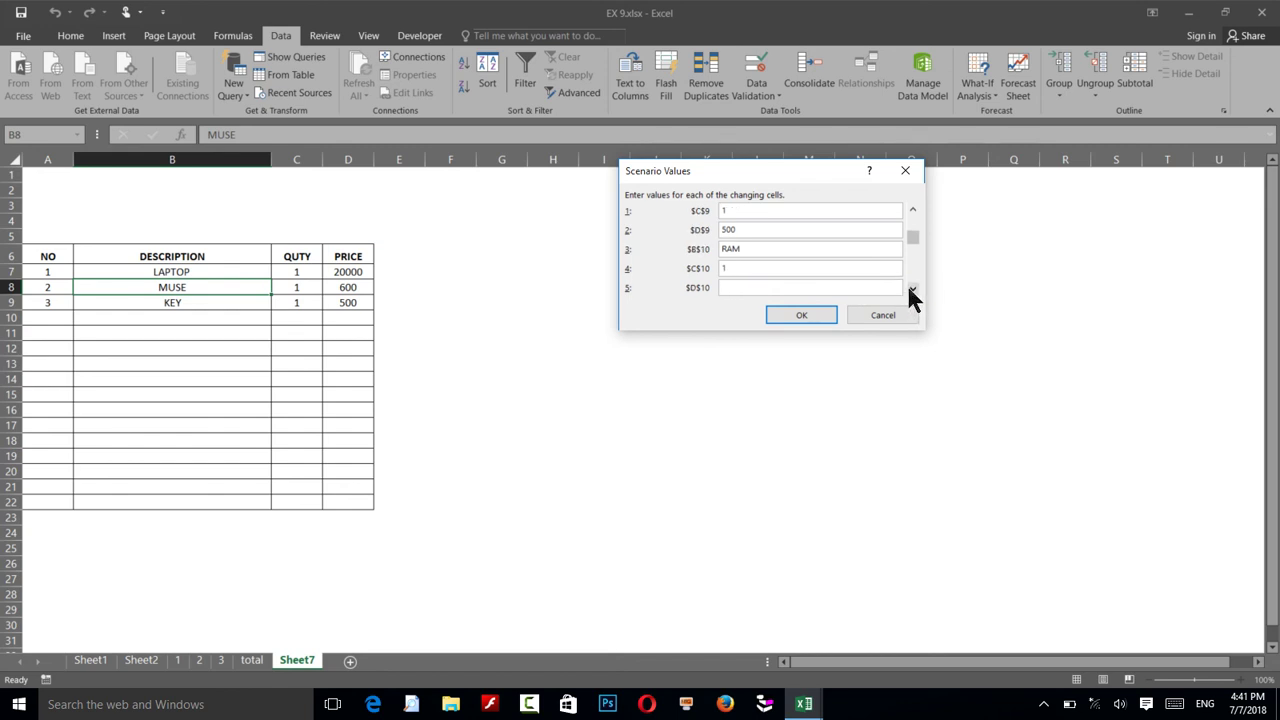
text(1200)
click(805, 315)
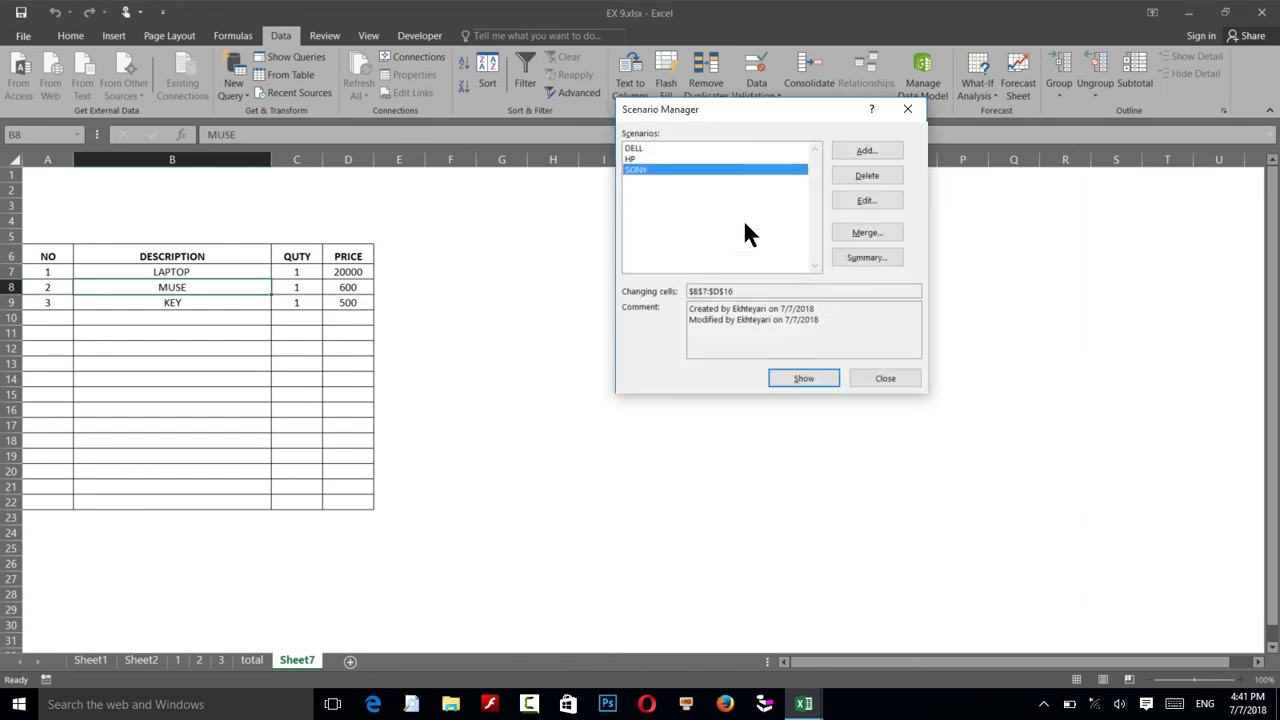
Show the SONY scenario in the table and close Scenario Manager
click(800, 378)
click(630, 149)
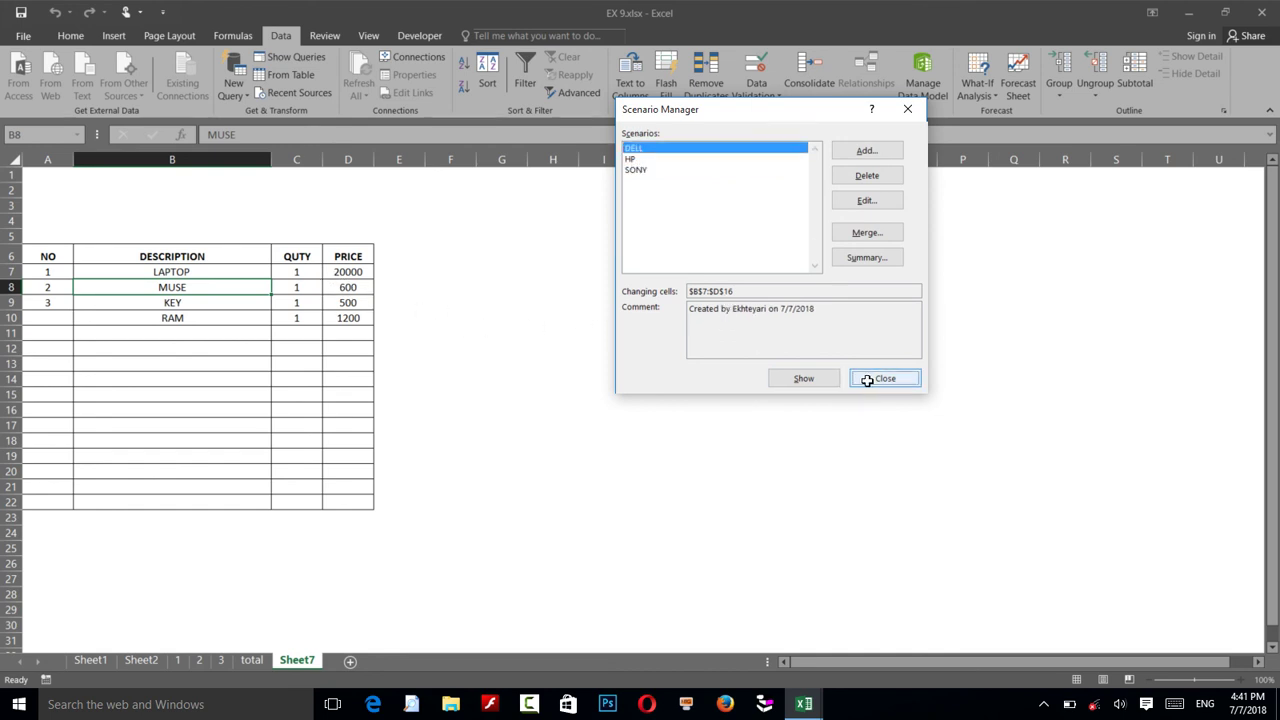
click(869, 380)
click(319, 285)
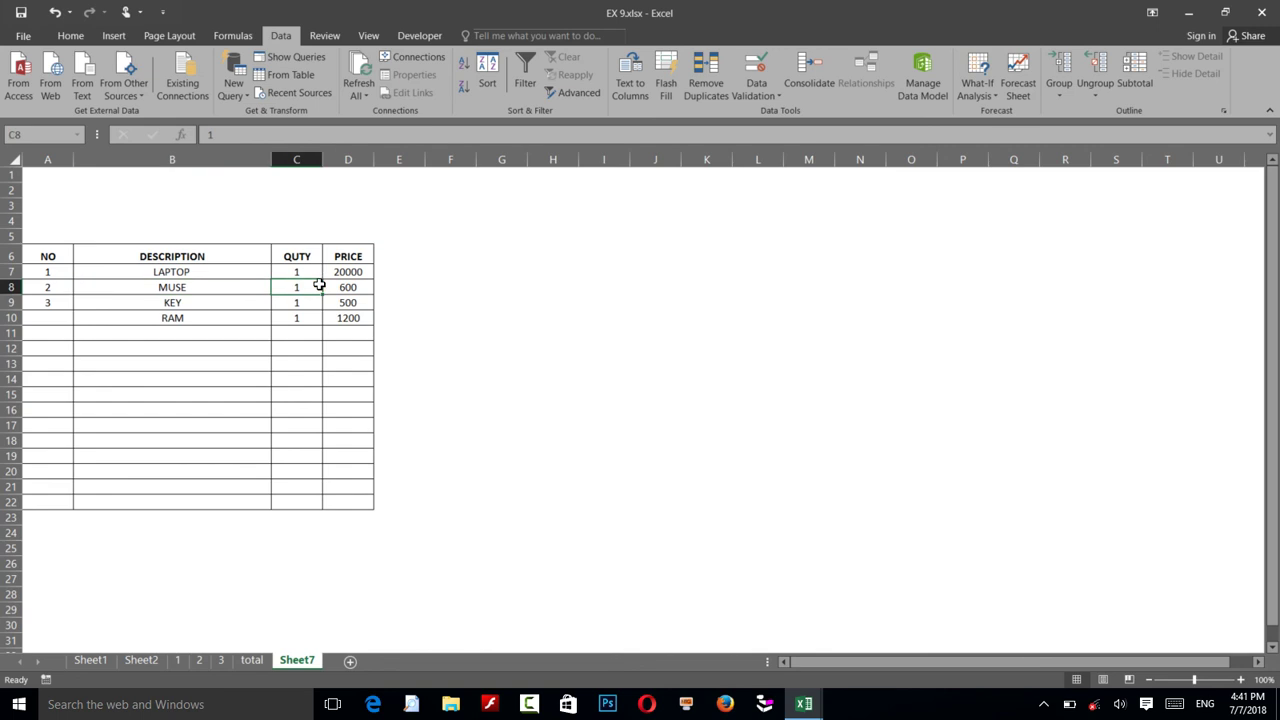
Apply the HP scenario so prices read LAPTOP 10000, MUSE 400 and KEY 500
click(970, 105)
click(975, 114)
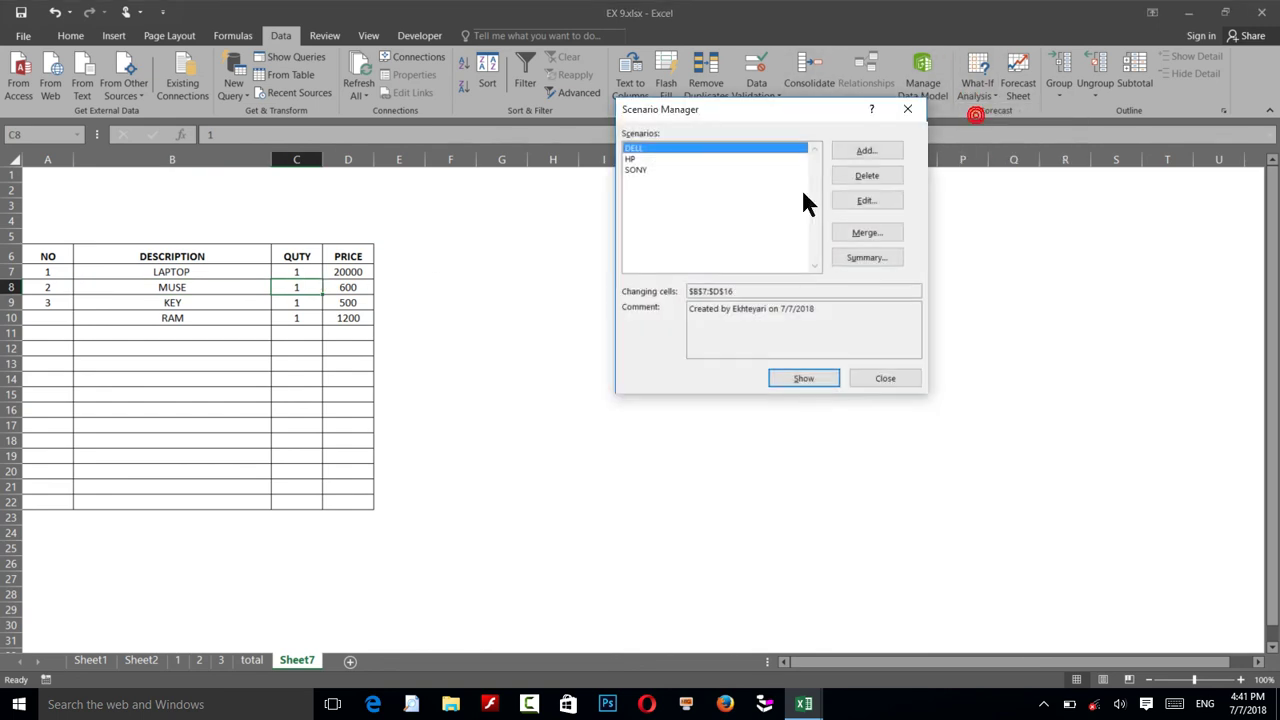
click(631, 159)
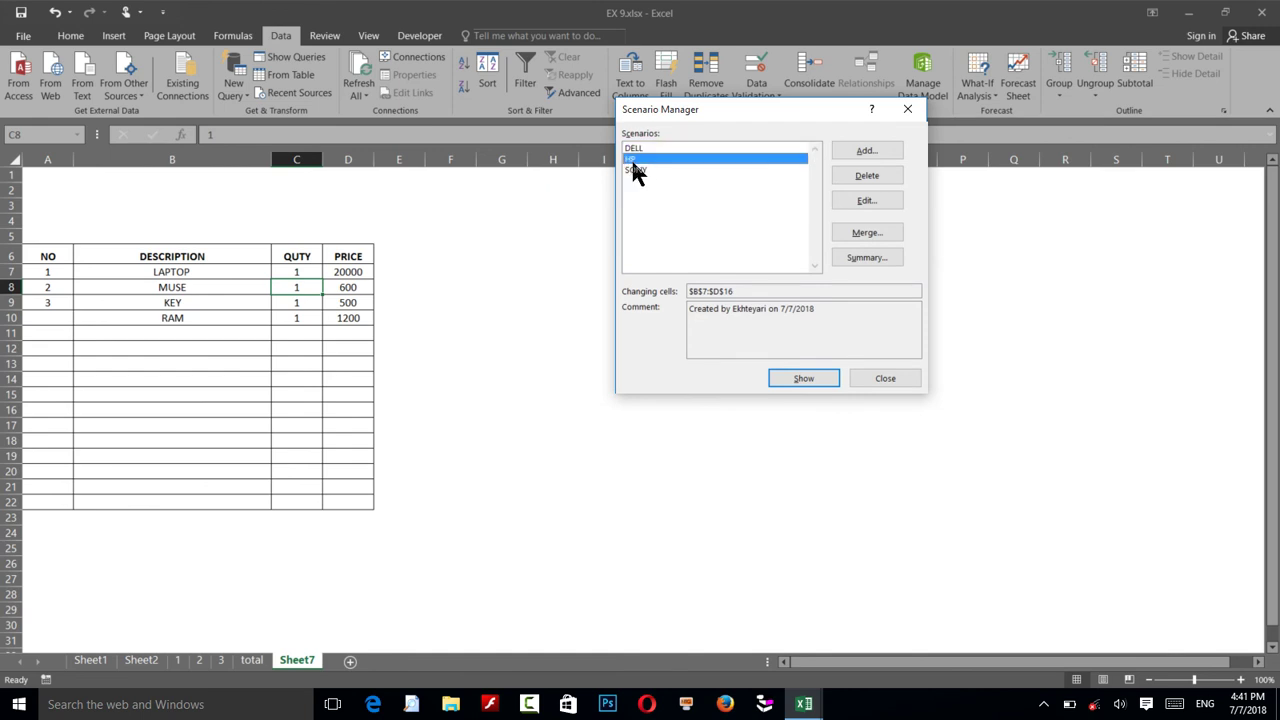
click(783, 379)
click(859, 382)
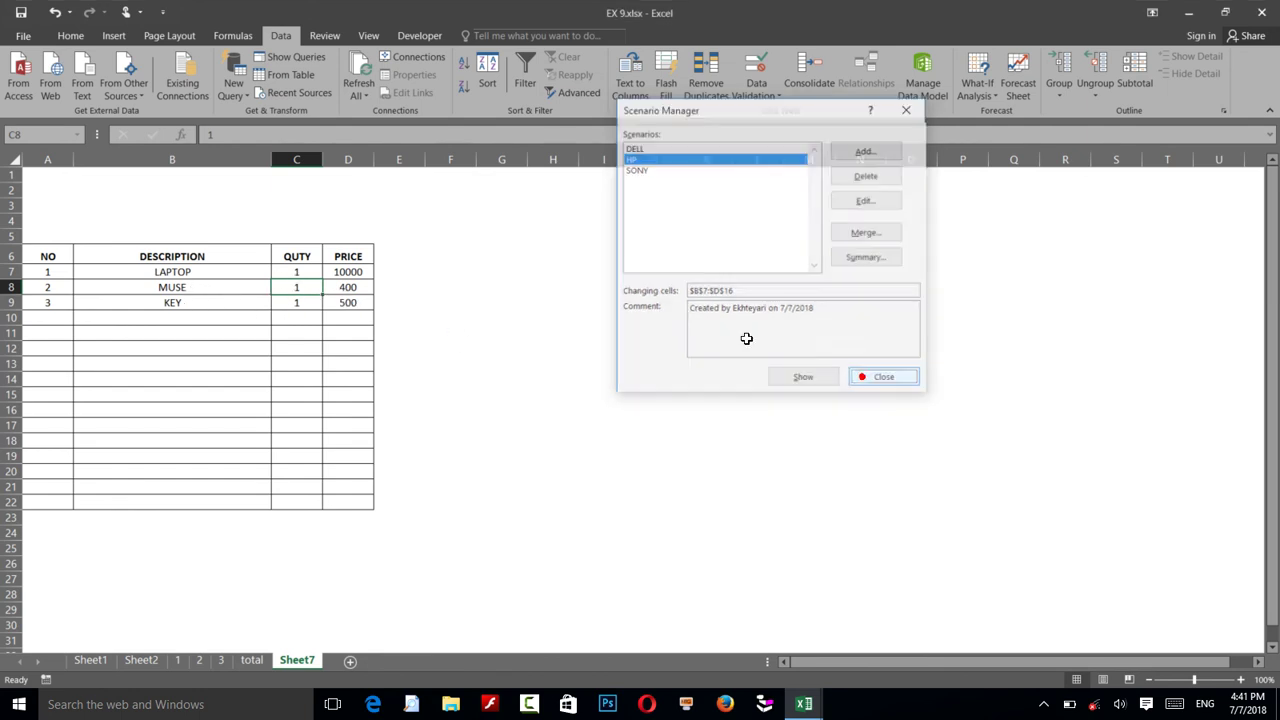
click(388, 260)
Type the header TOTAL in E6
text(TOTAL)
key(Return)
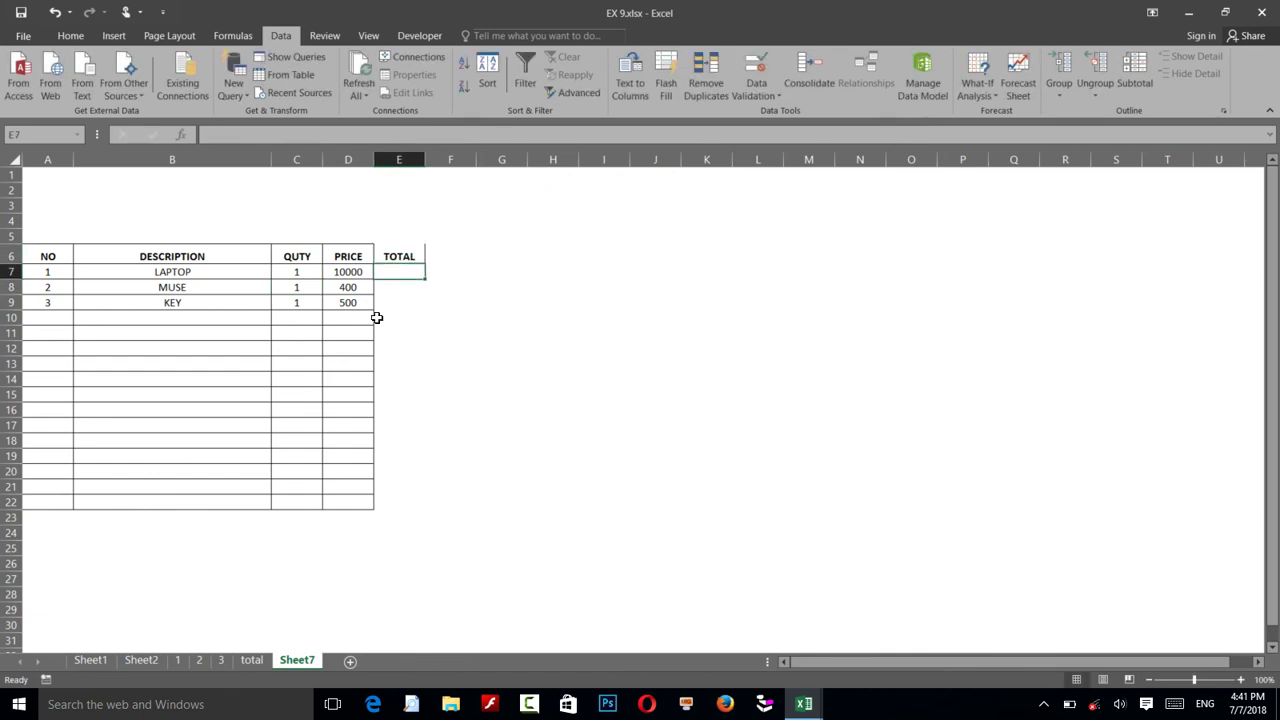
Enter =C7*D7 in E7 and fill it down to E22
text(=)
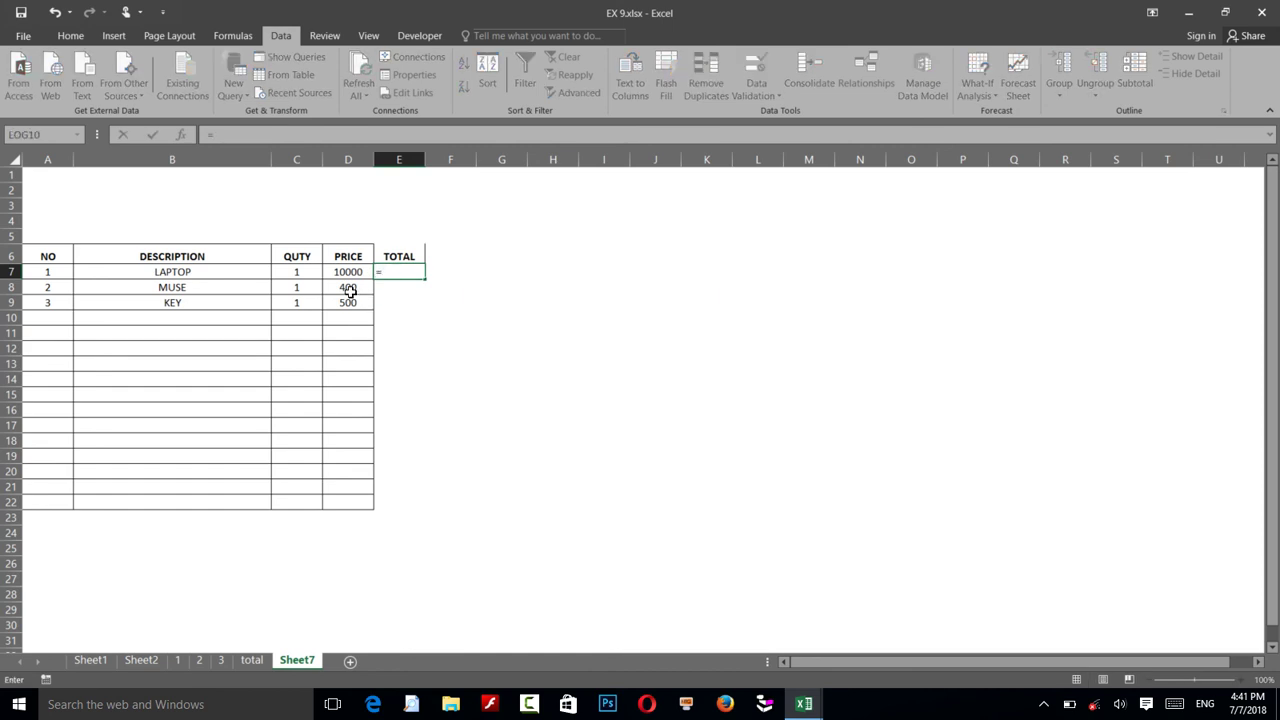
click(299, 272)
text(*)
click(360, 271)
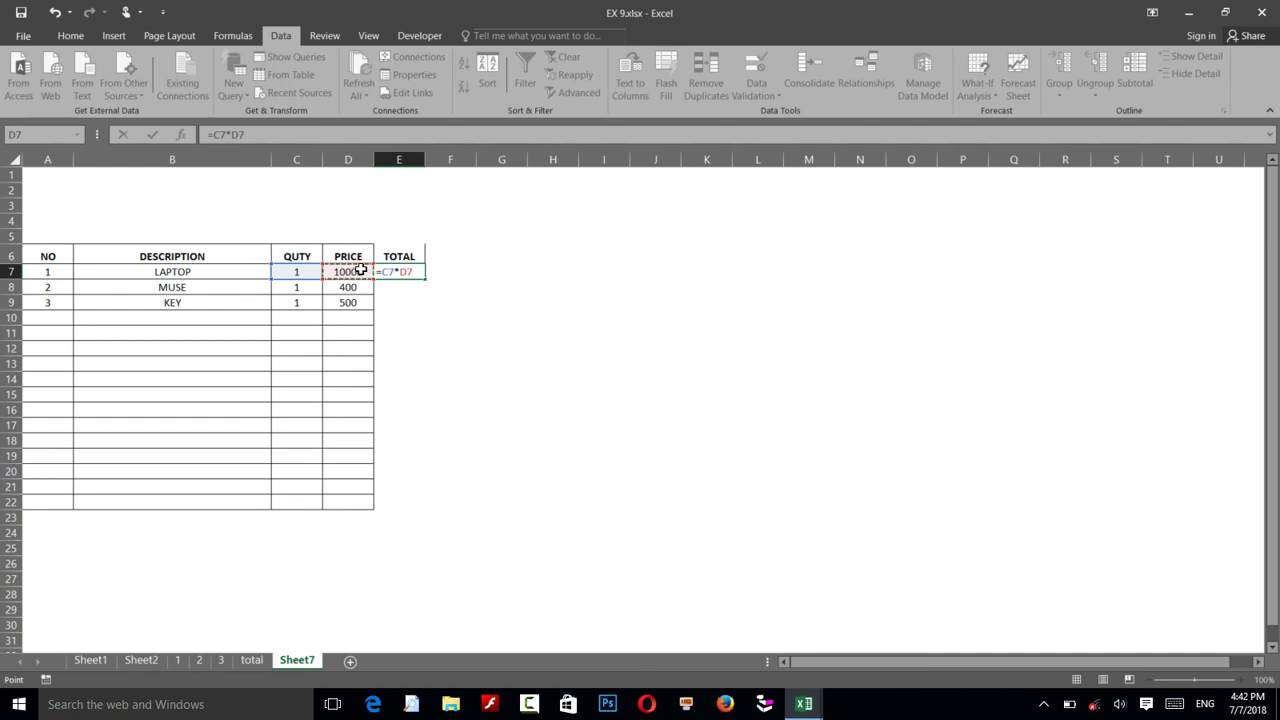
key(Return)
click(391, 268)
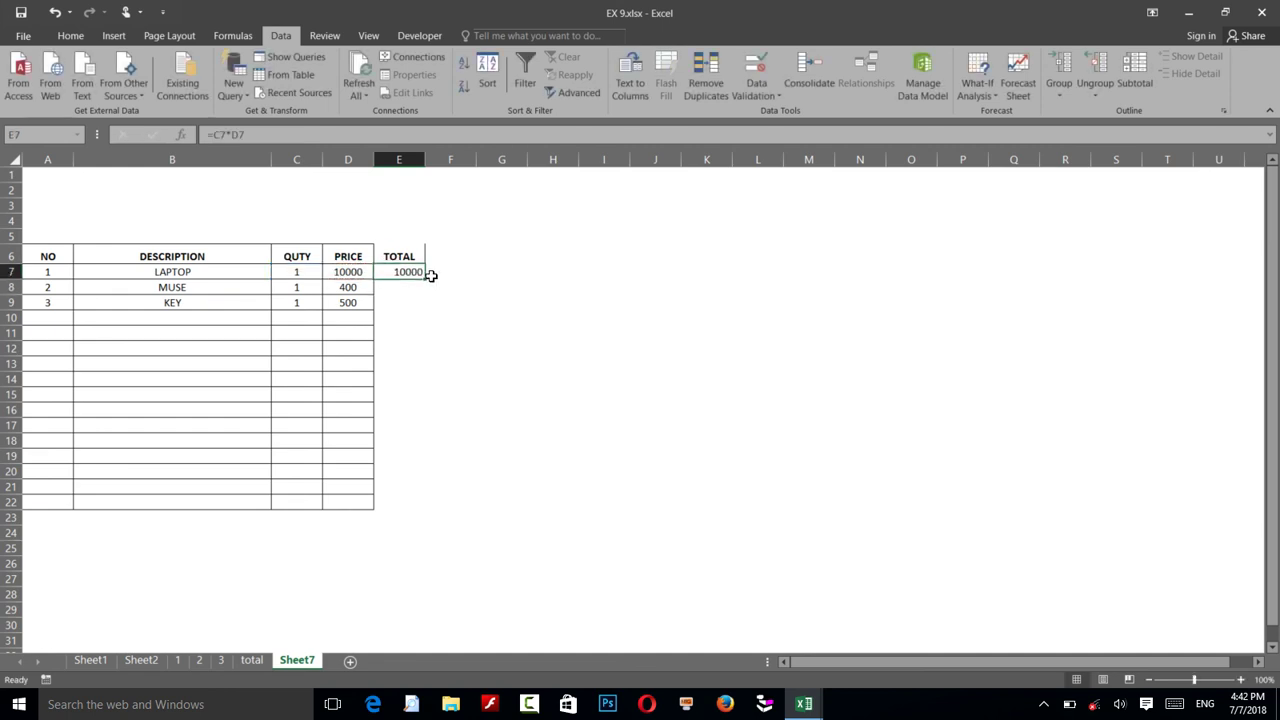
drag(424, 278, 408, 503)
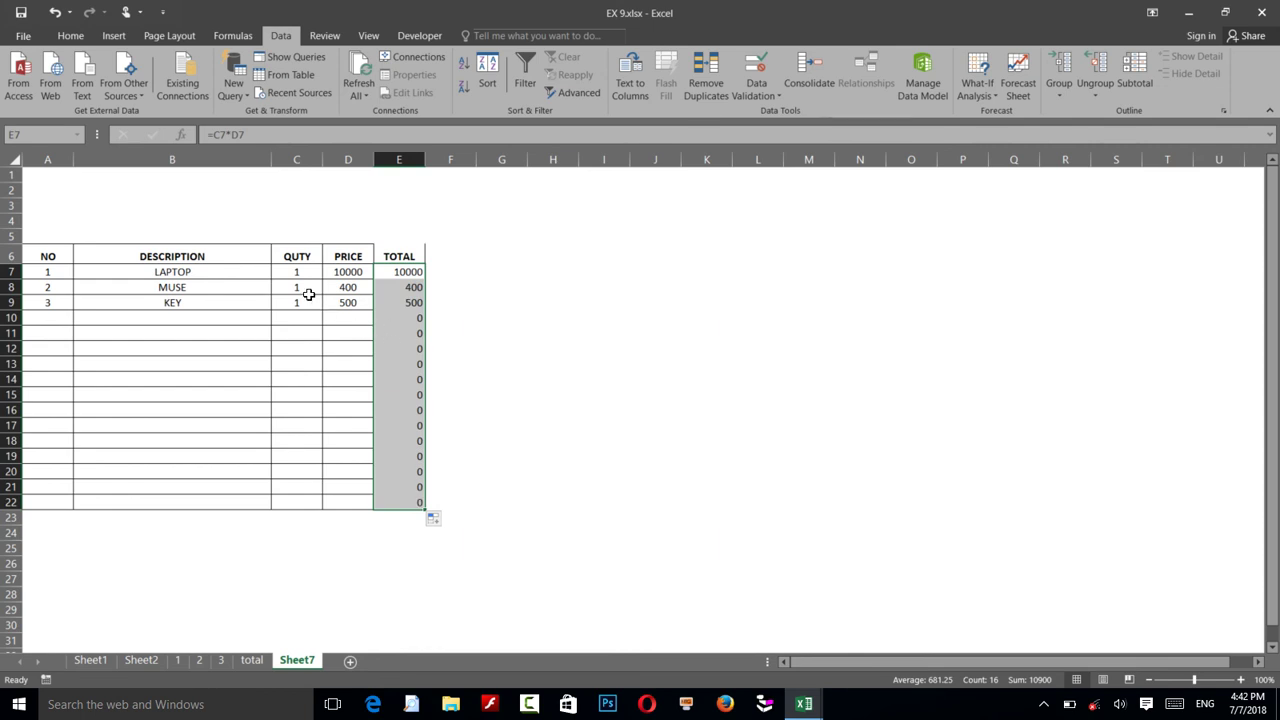
Change the LAPTOP quantity in C7 to 10
click(290, 270)
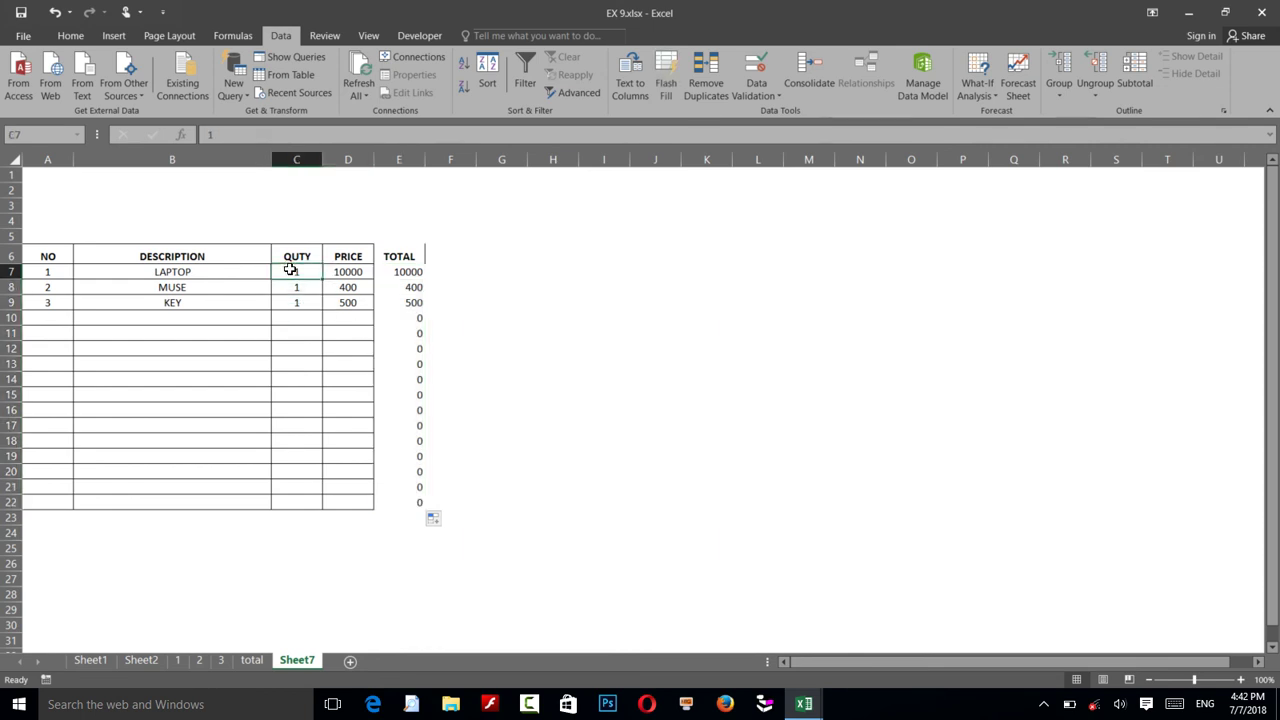
click(258, 271)
click(285, 271)
text(10)
key(Return)
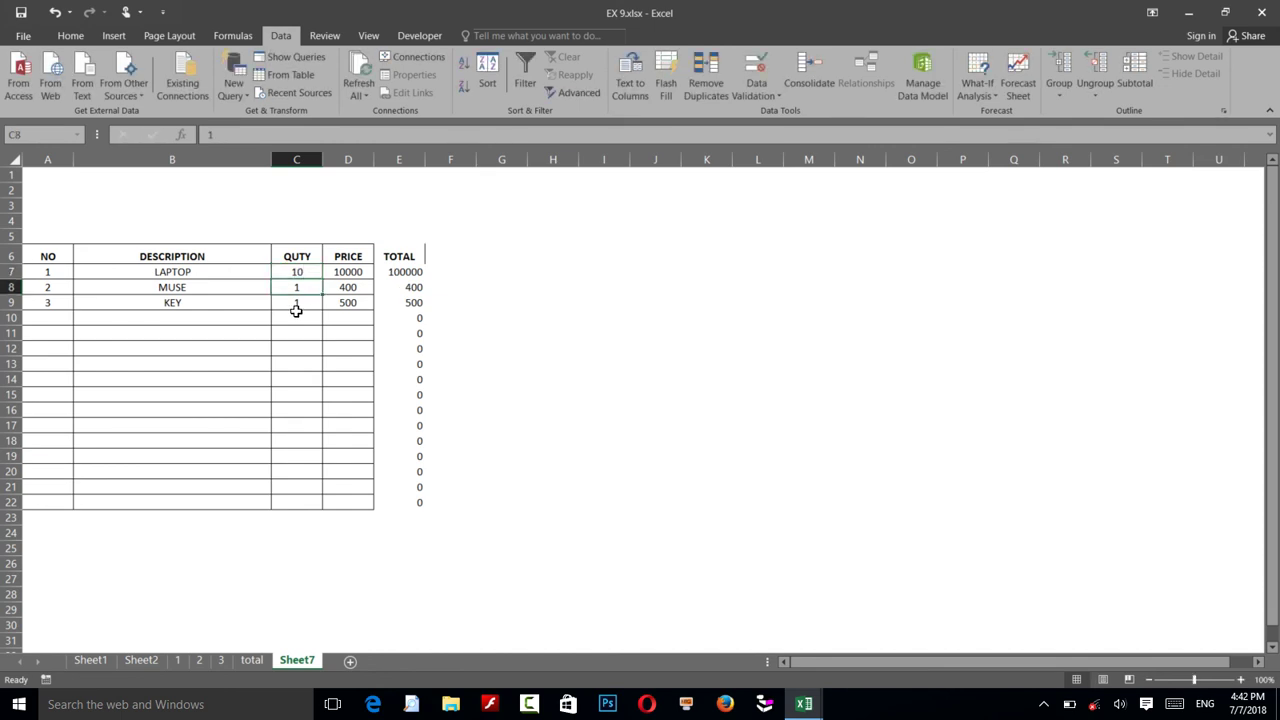
Apply All Borders to the TOTAL column E6:E22
drag(391, 251, 398, 503)
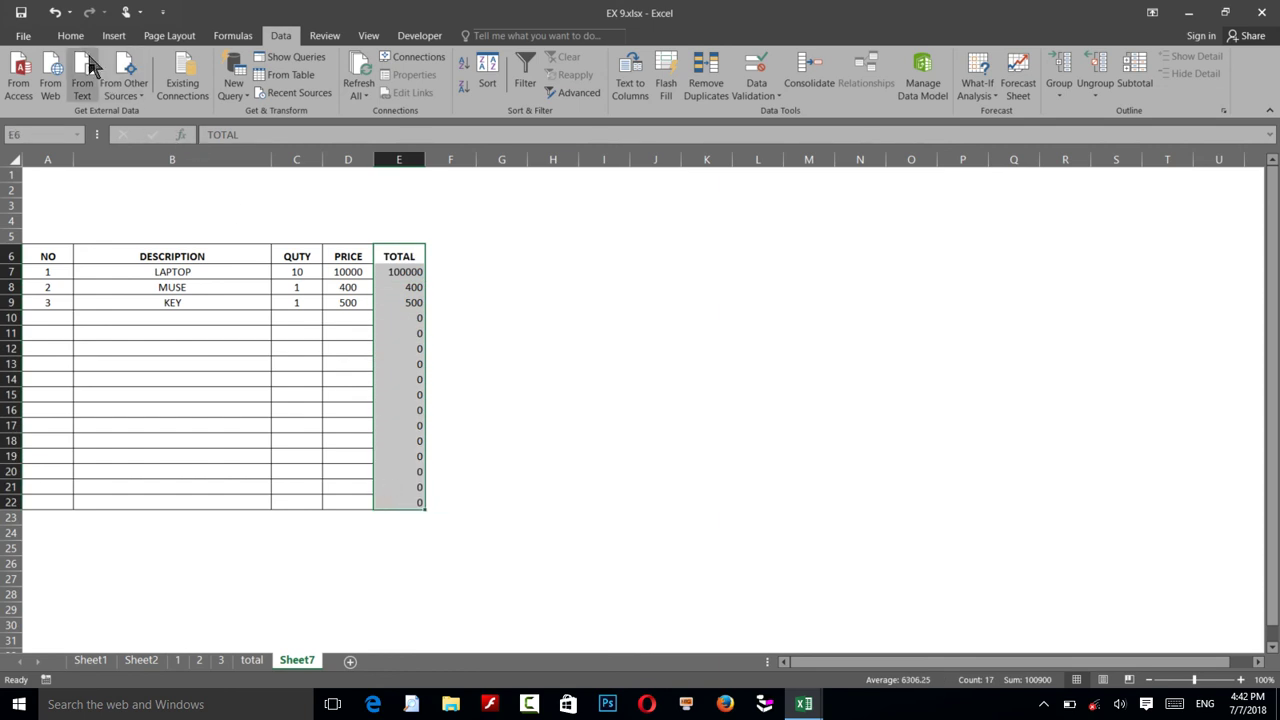
click(68, 35)
click(196, 87)
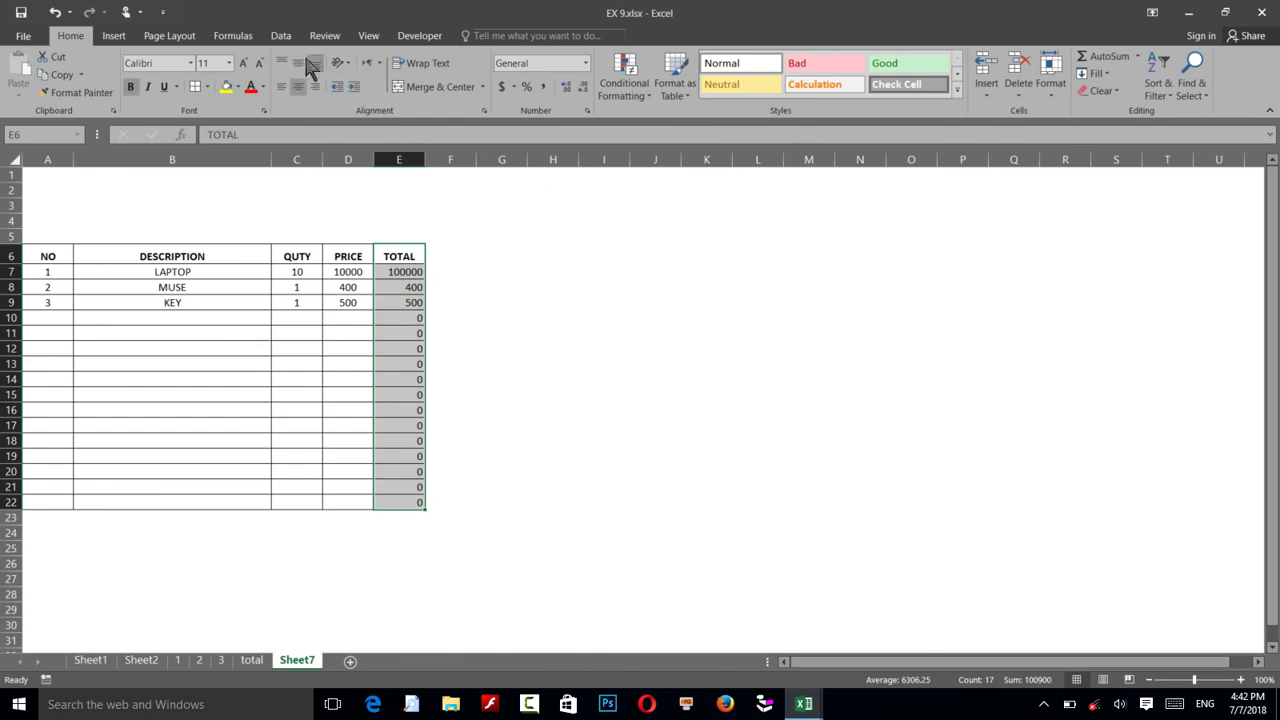
click(280, 35)
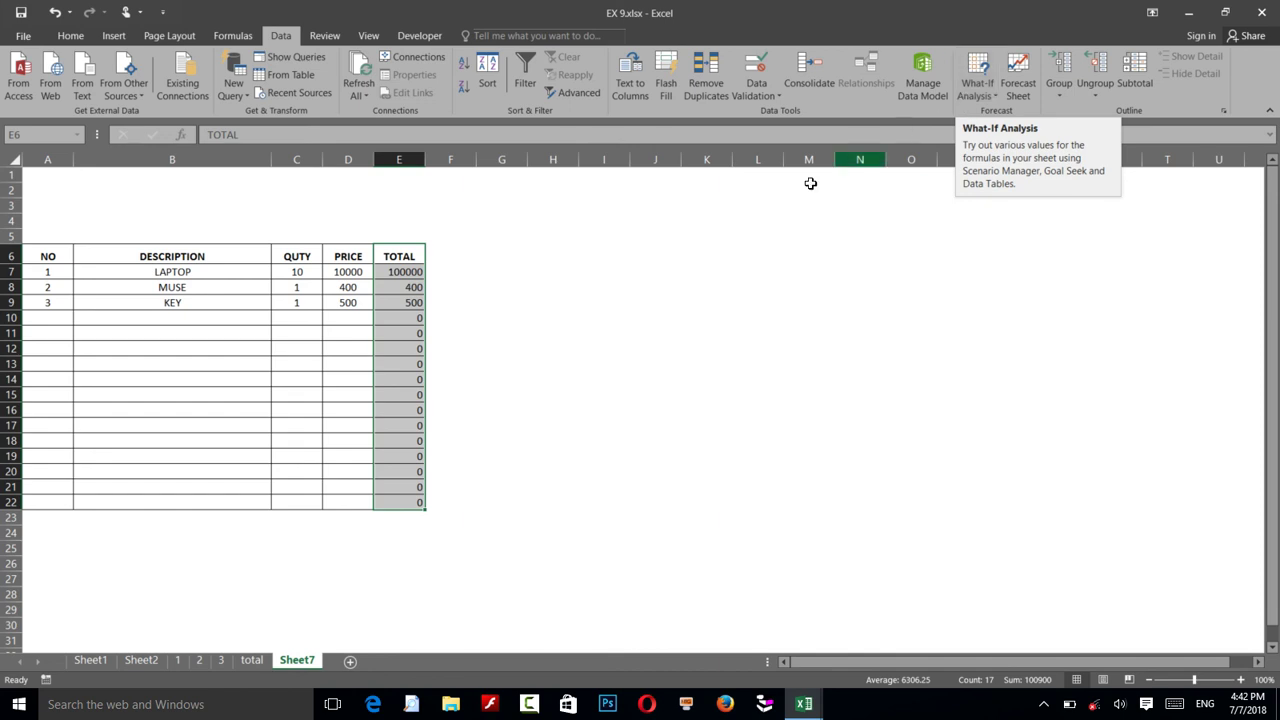
click(466, 255)
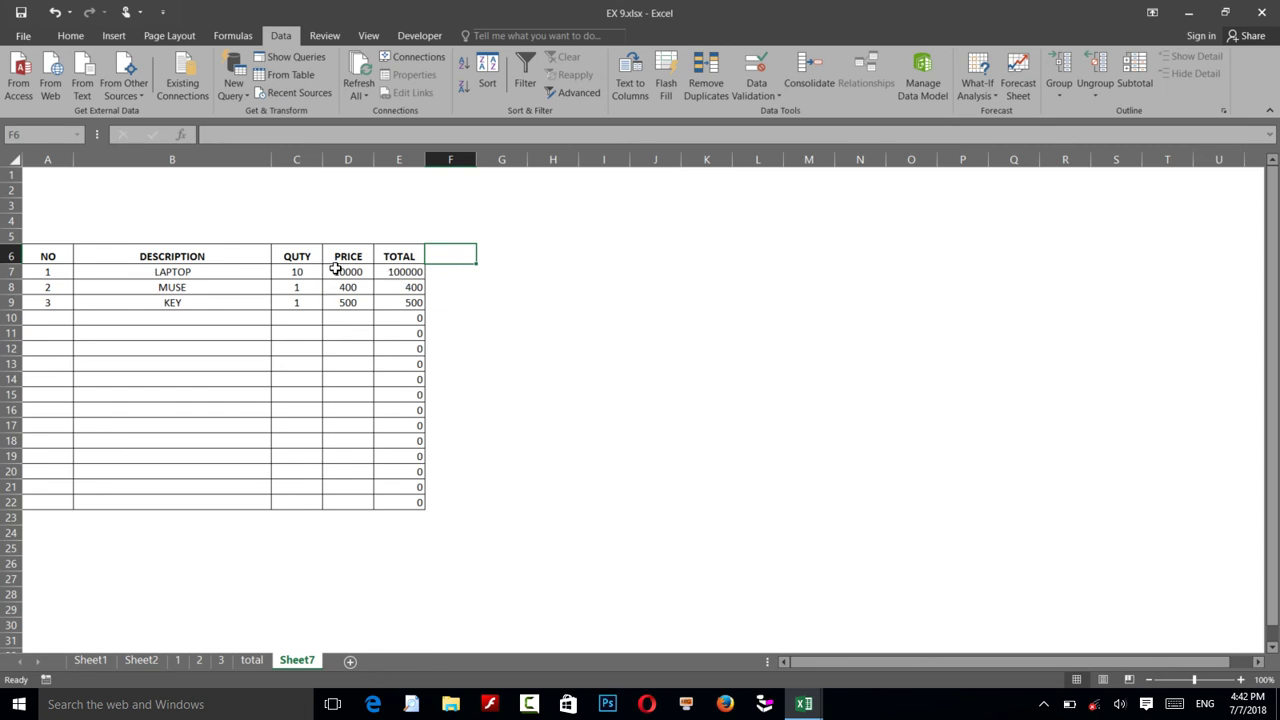
click(361, 273)
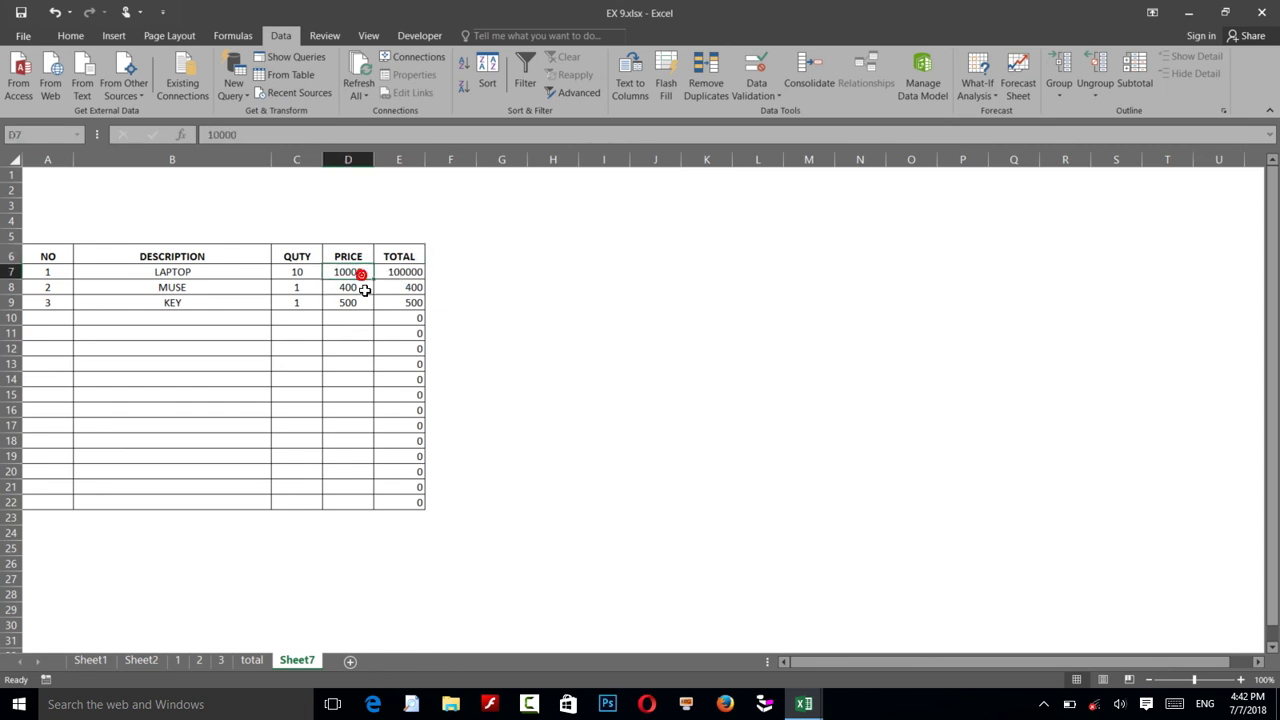
Launch Windows Region settings with the intl.cpl command
key(super)
key(super+r)
text(INTL)
key(BackSpace)
key(BackSpace)
key(BackSpace)
key(BackSpace)
text(INTL.CPL)
key(Return)
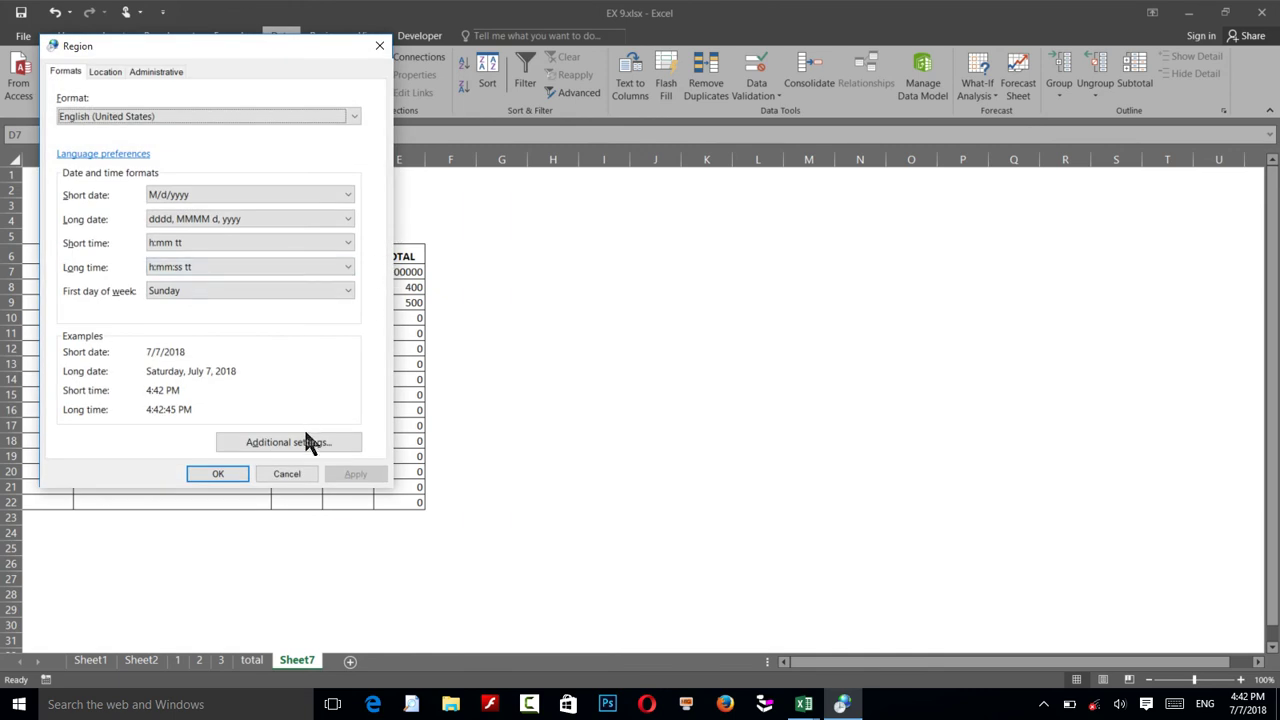
Set standard digits to Arabic-Indic and native digits to National, then apply
click(306, 441)
click(308, 467)
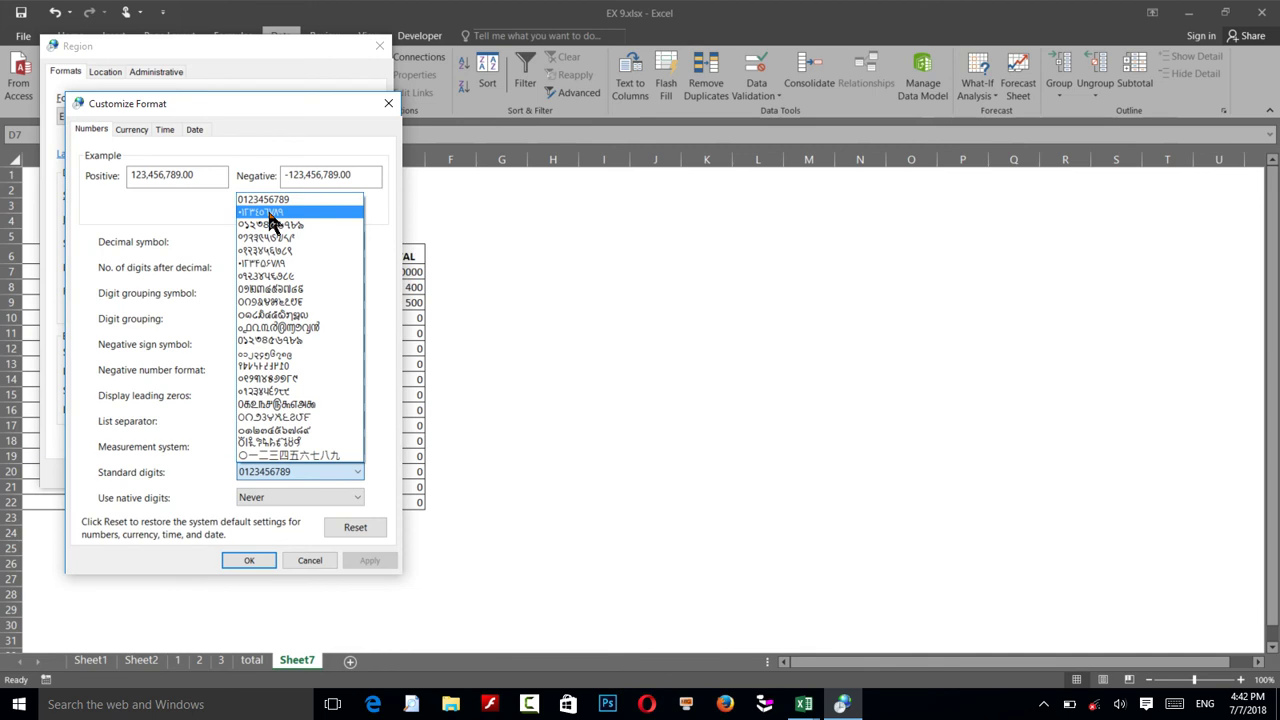
click(376, 394)
click(281, 492)
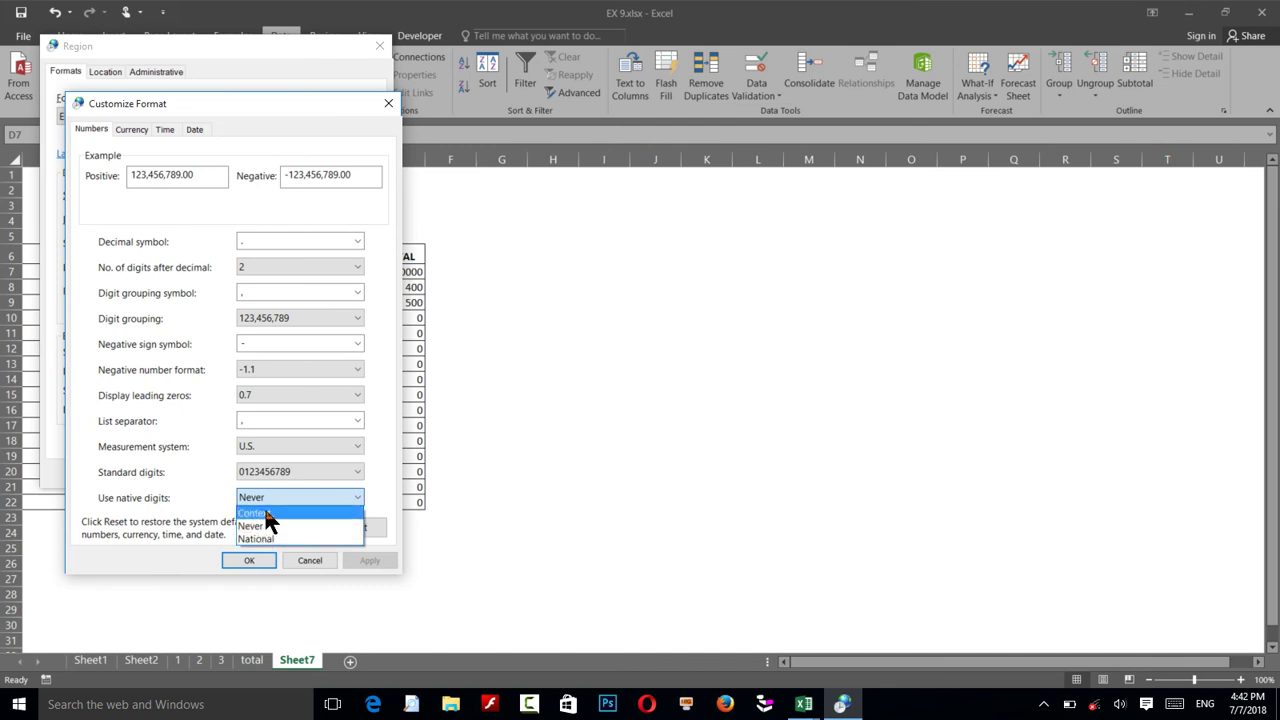
click(262, 513)
click(272, 476)
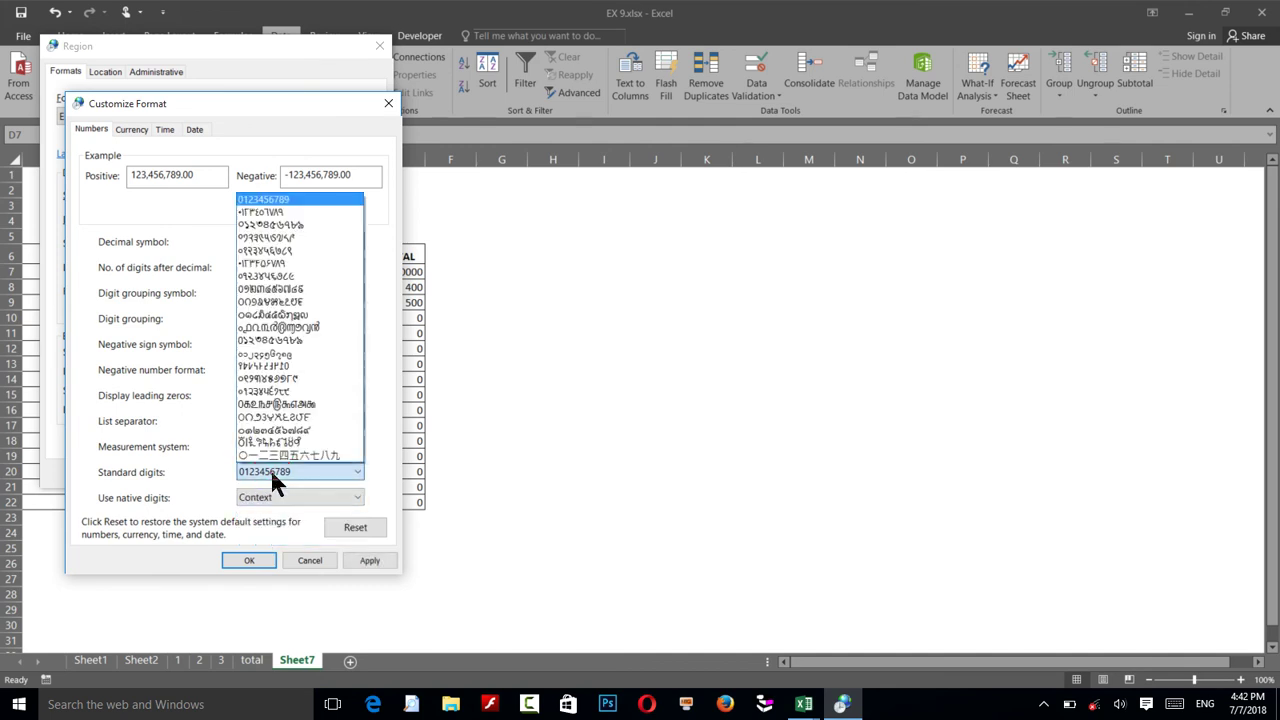
click(271, 213)
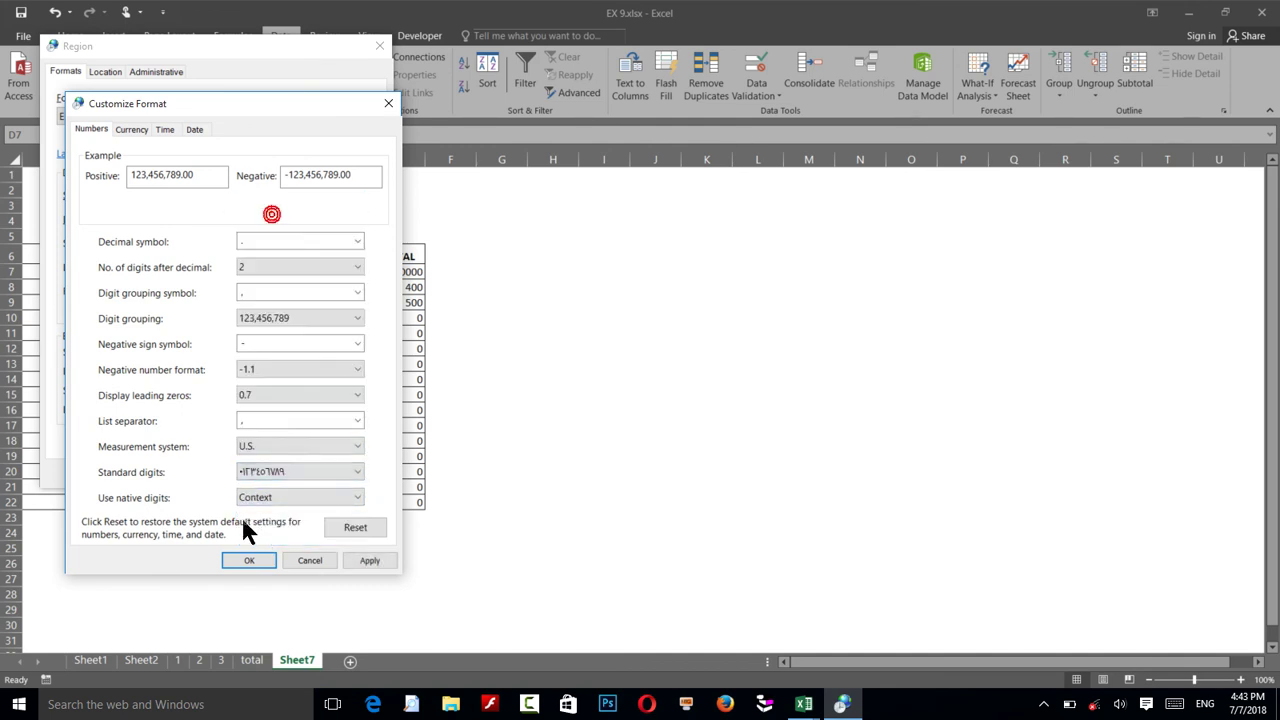
click(255, 497)
click(263, 536)
click(253, 560)
click(224, 472)
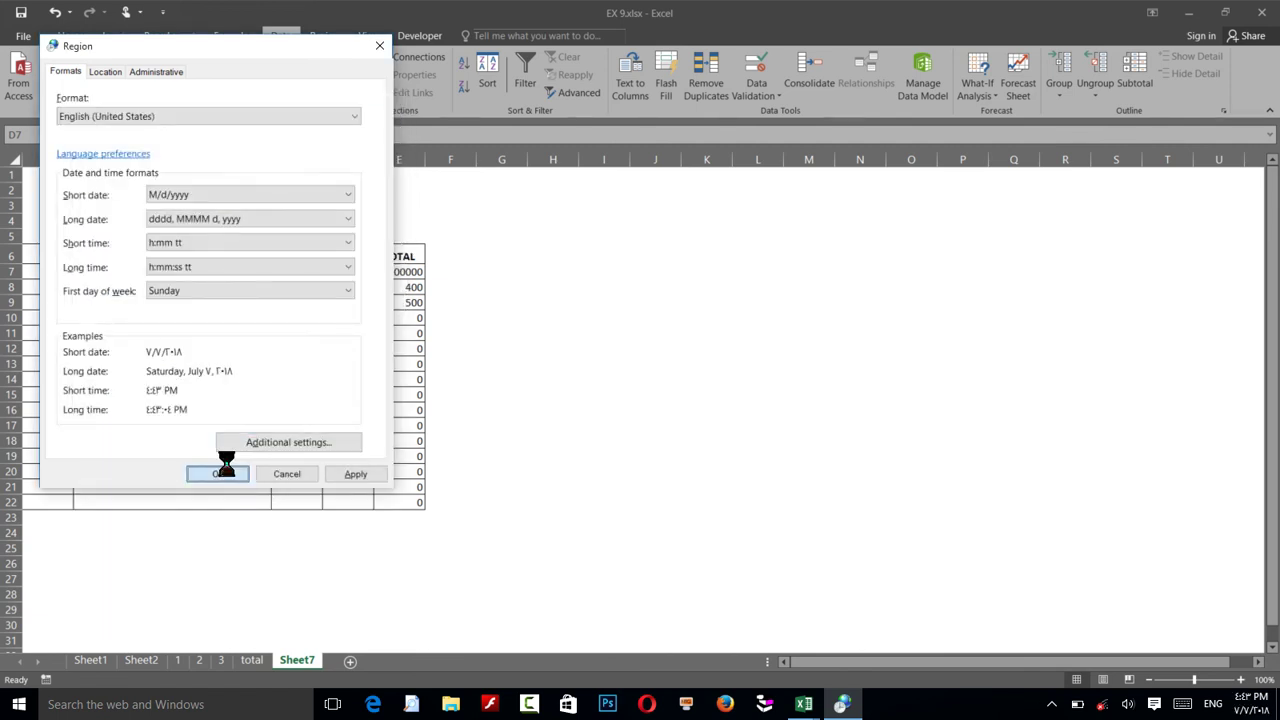
click(383, 312)
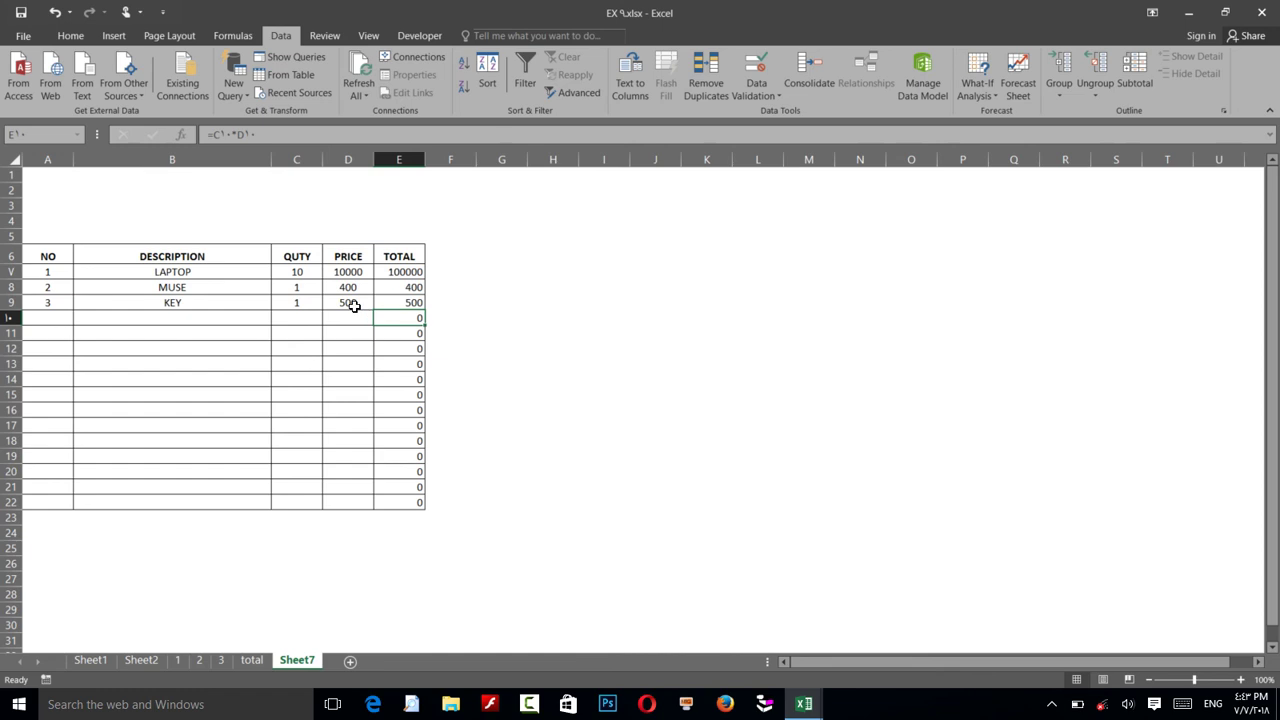
Format C7:E22 as Number, then back to General so values show Arabic-Indic digits
drag(300, 268, 410, 502)
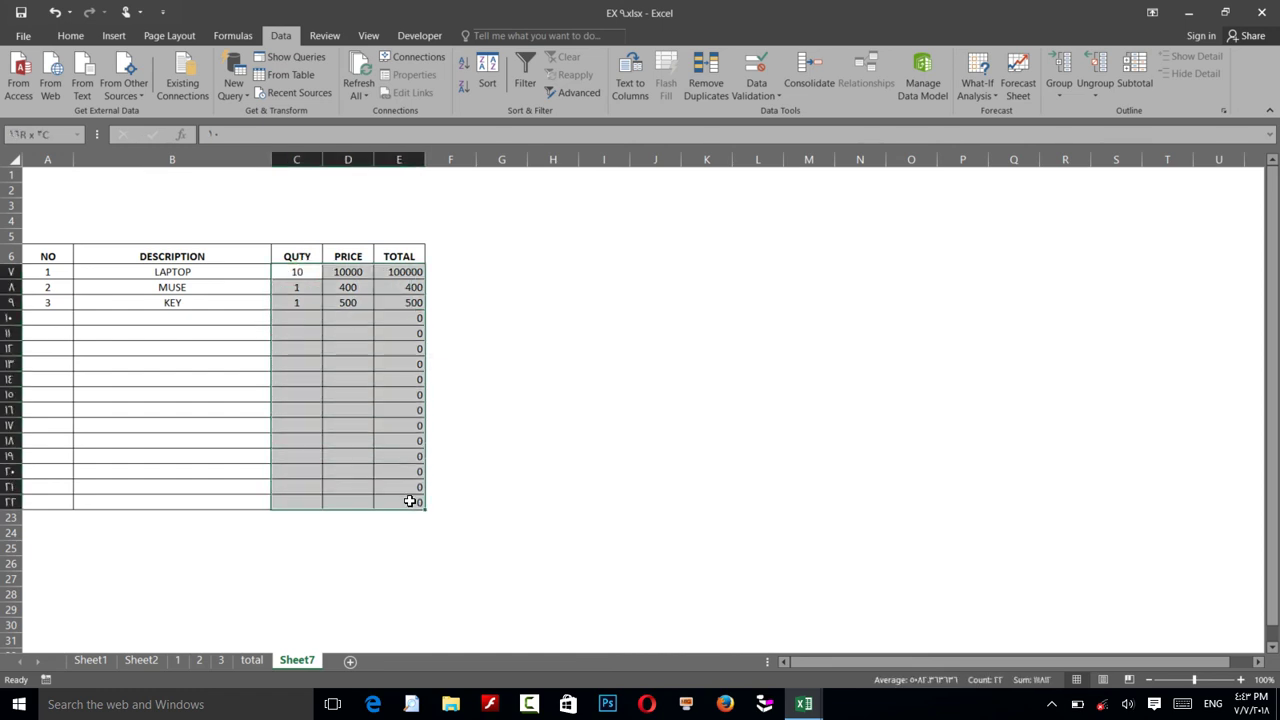
click(68, 36)
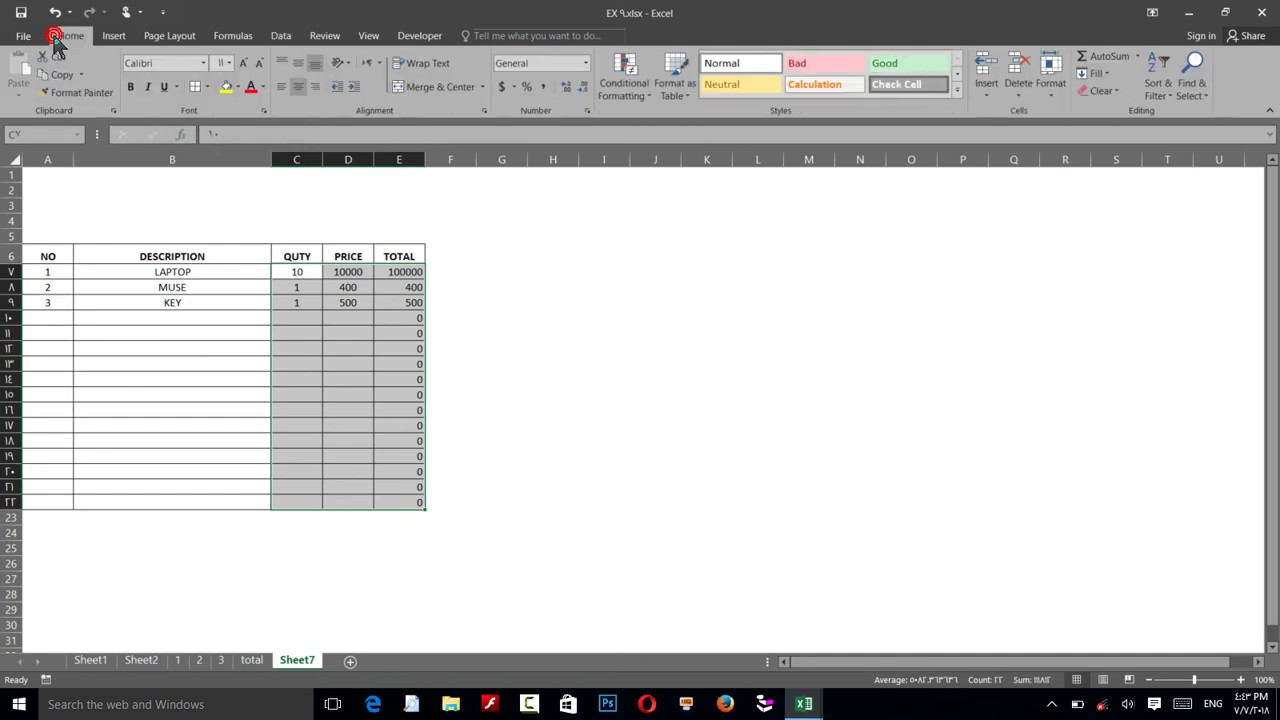
click(586, 65)
click(566, 117)
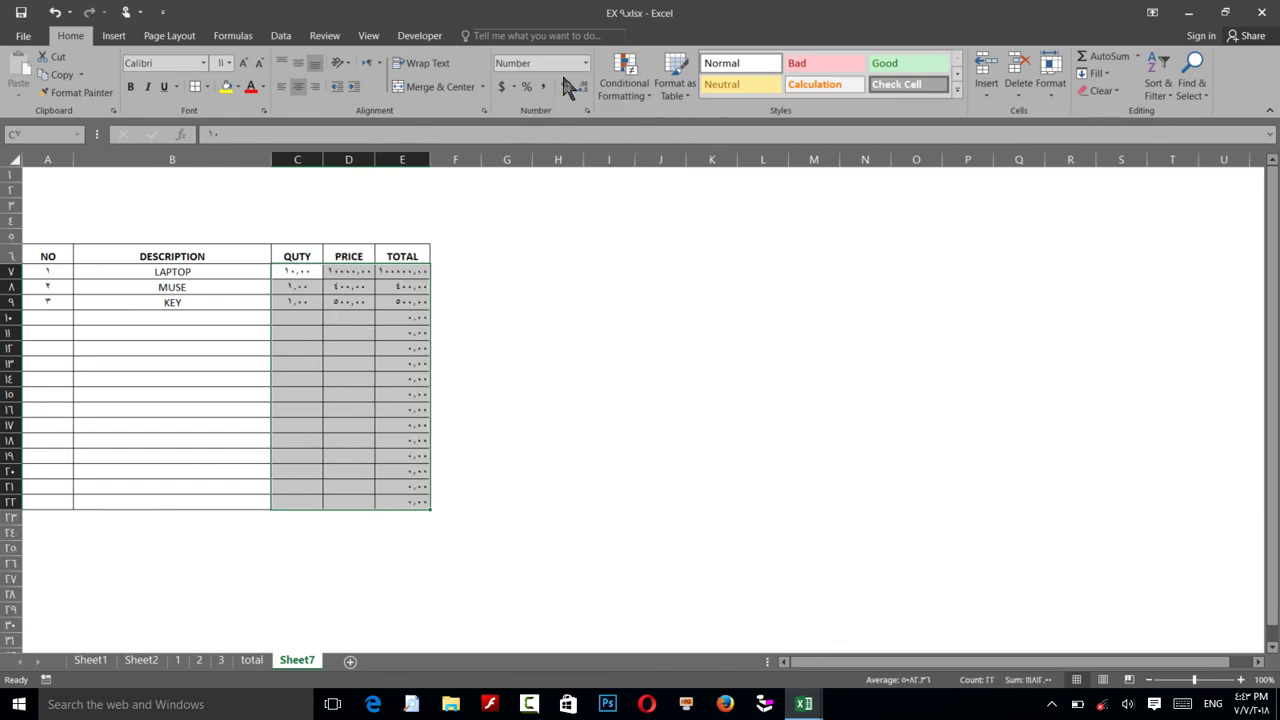
click(586, 65)
click(530, 86)
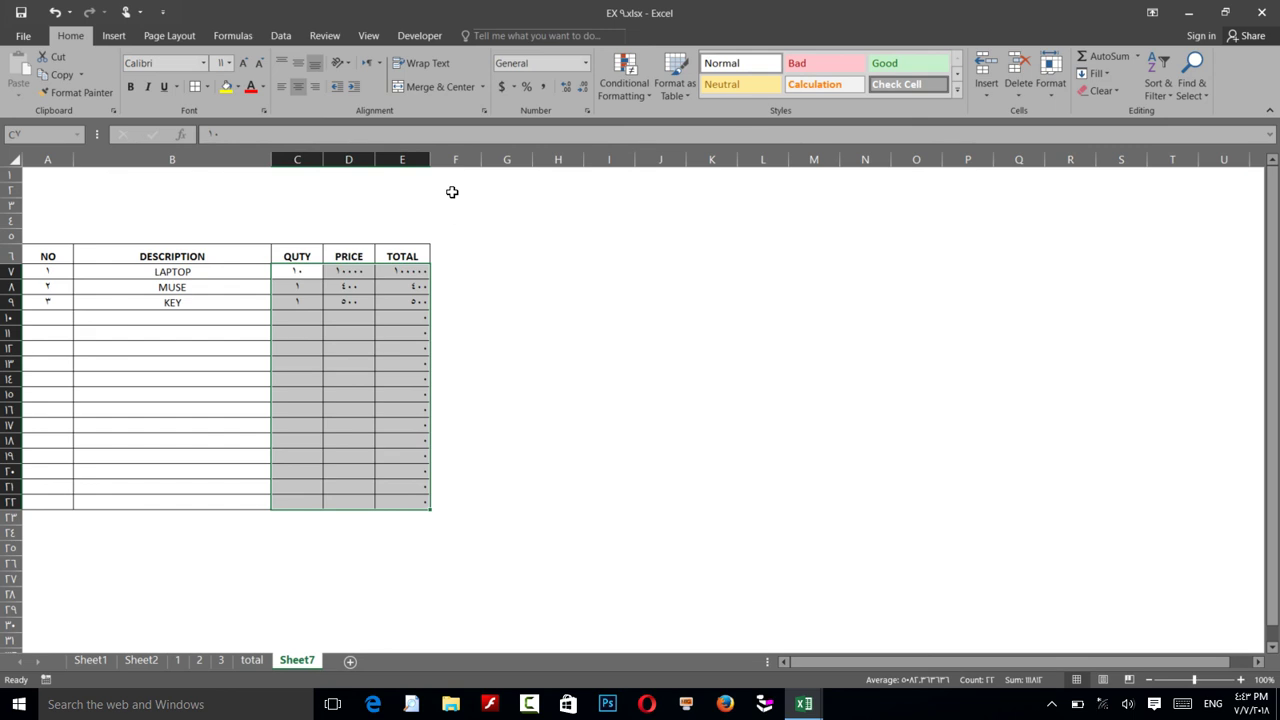
key(super+r)
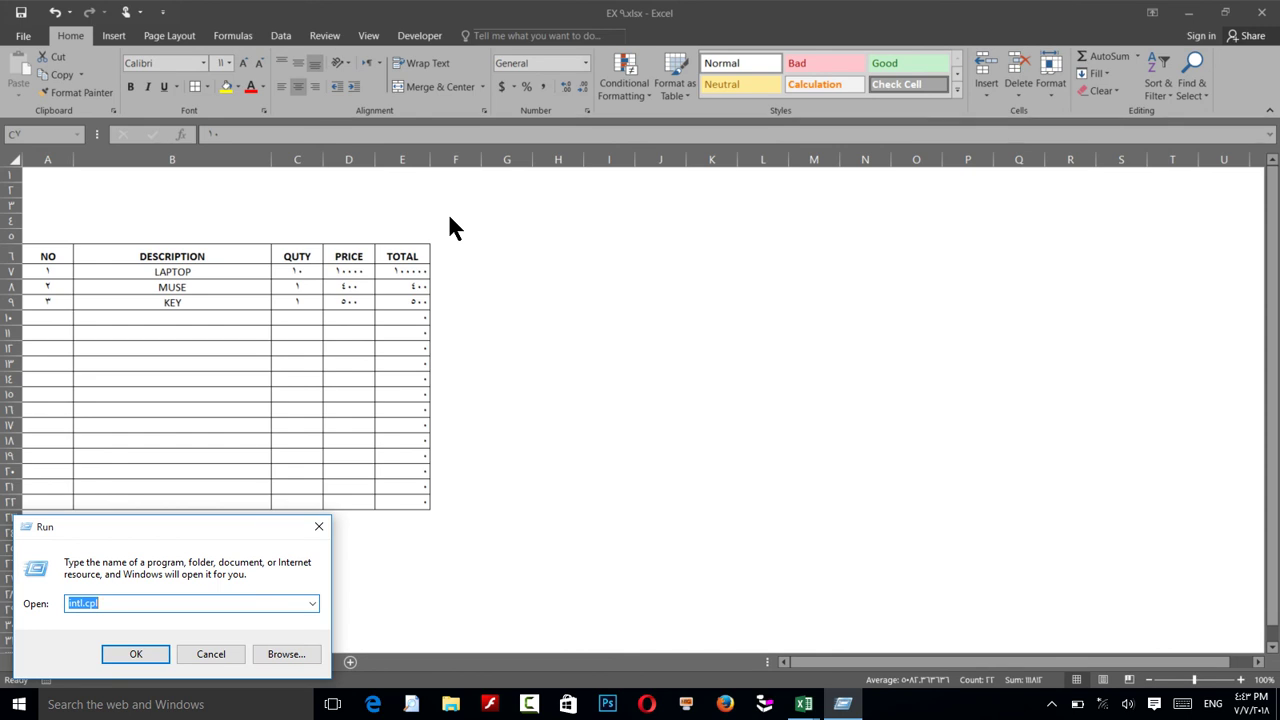
key(Return)
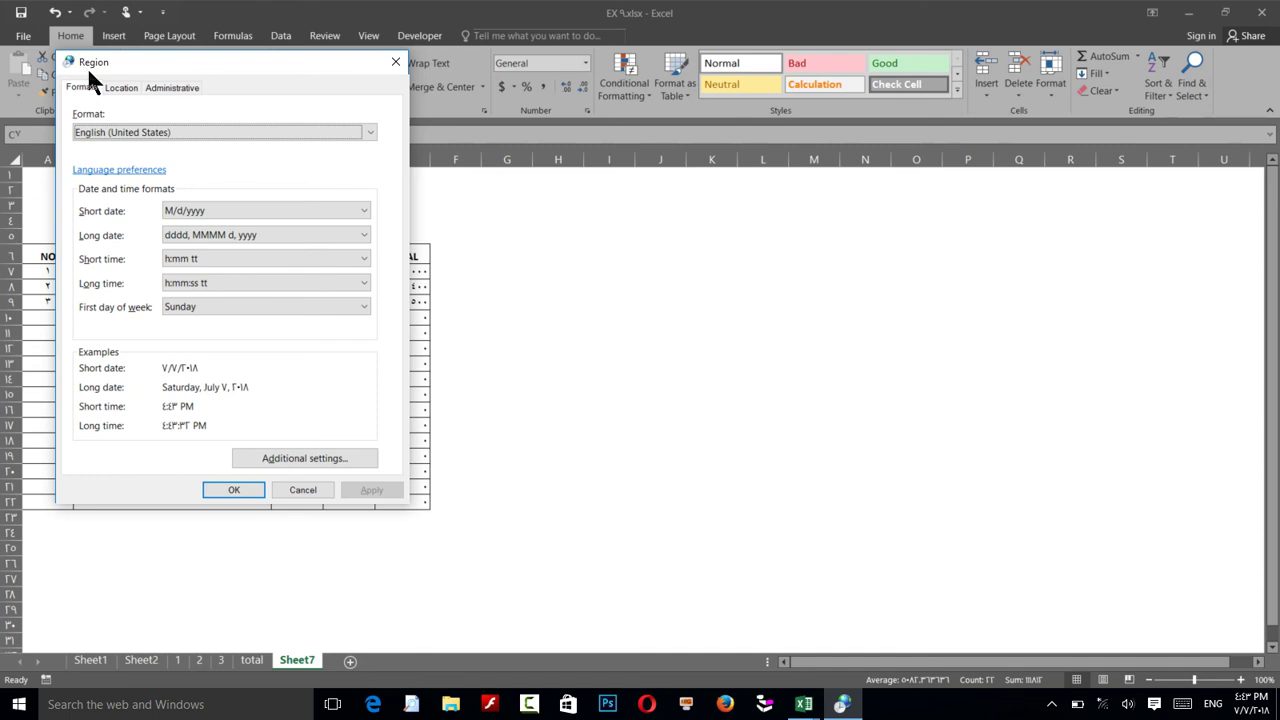
click(280, 452)
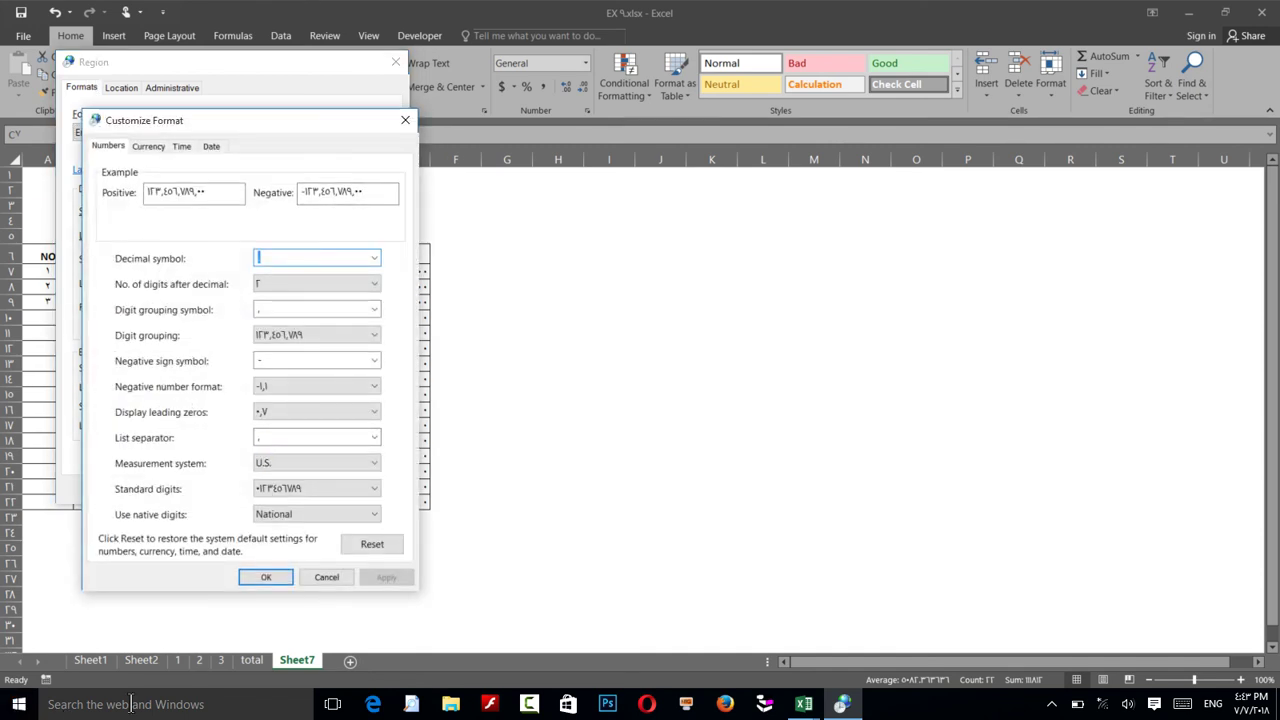
click(362, 544)
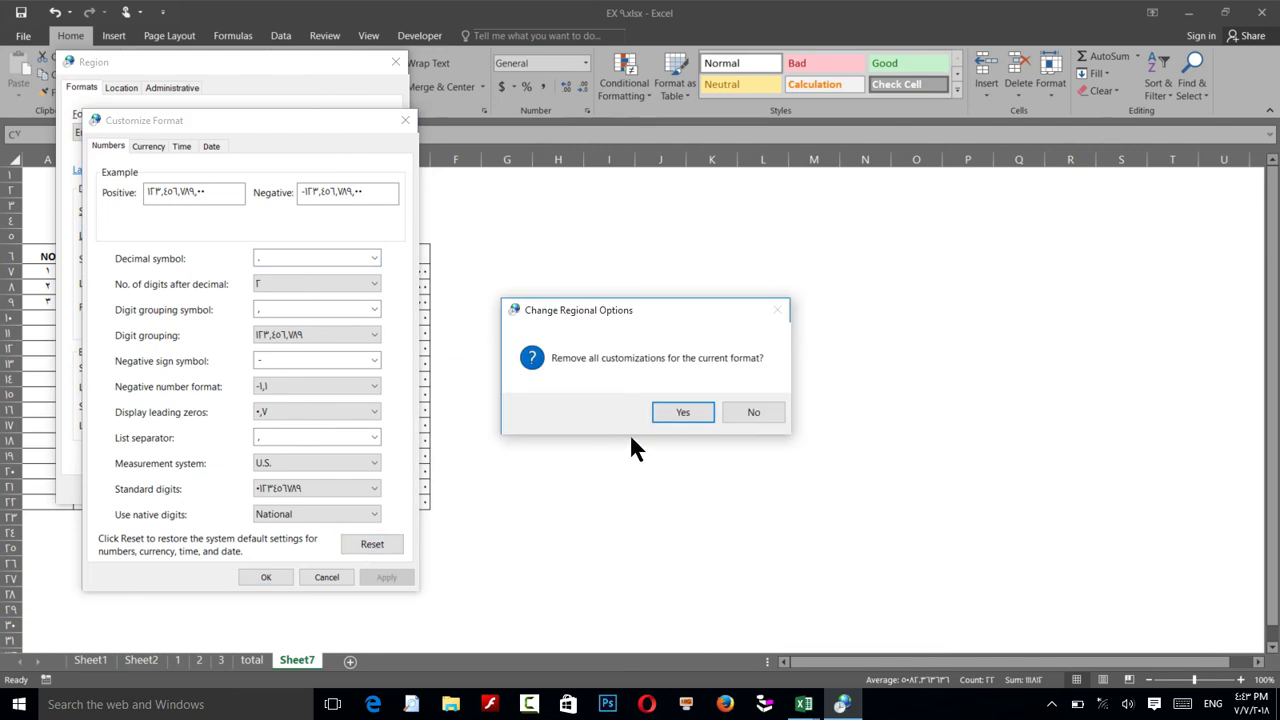
click(677, 411)
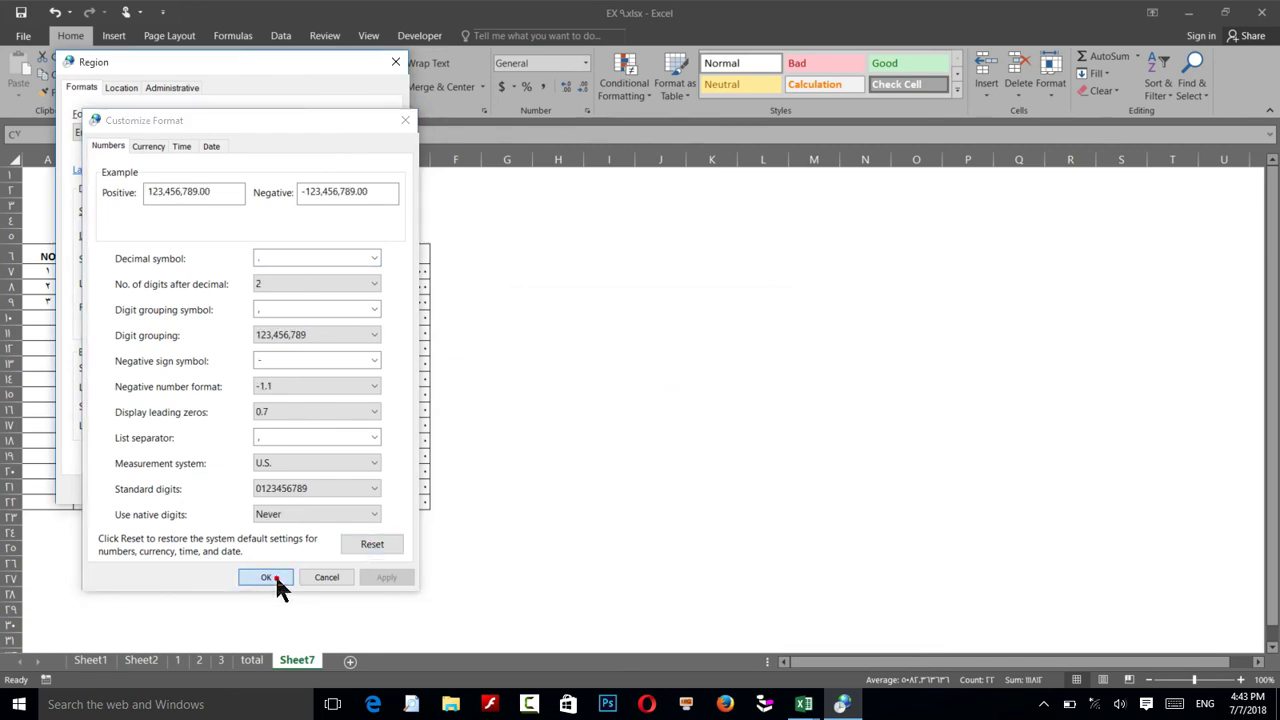
click(270, 580)
click(238, 490)
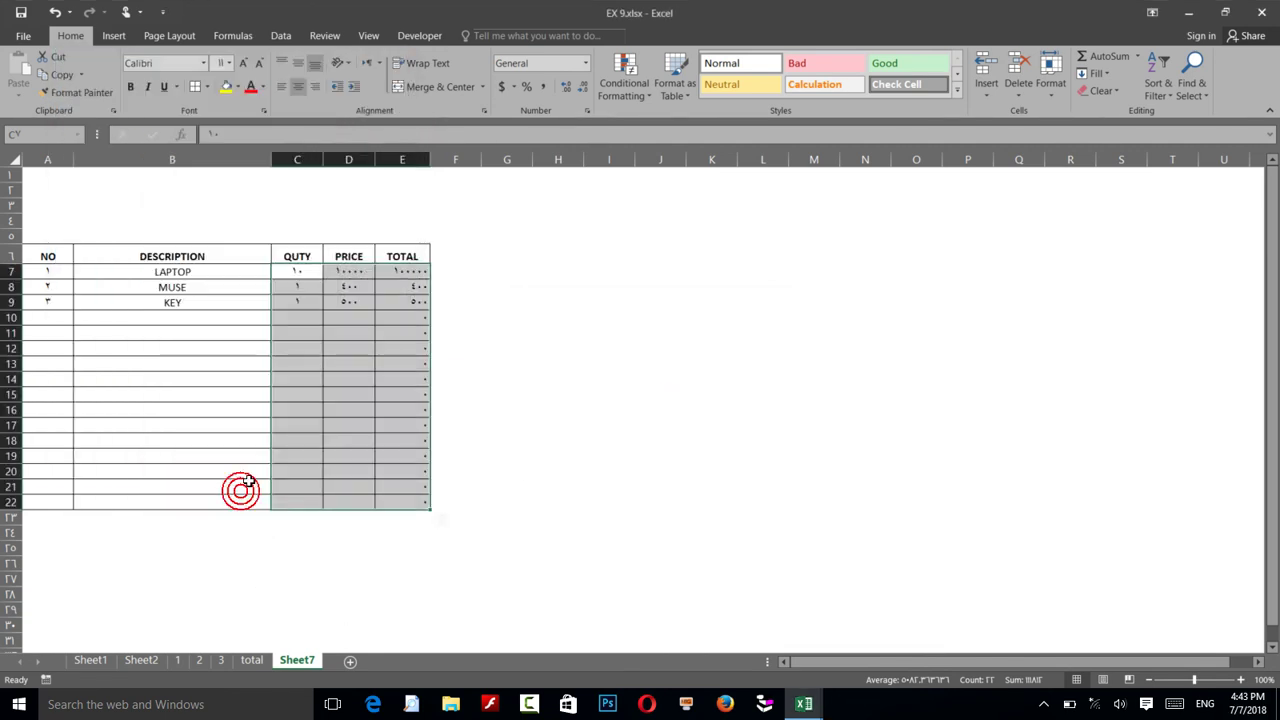
Reapply Number then General format to C7:E22 to refresh the digits
click(585, 63)
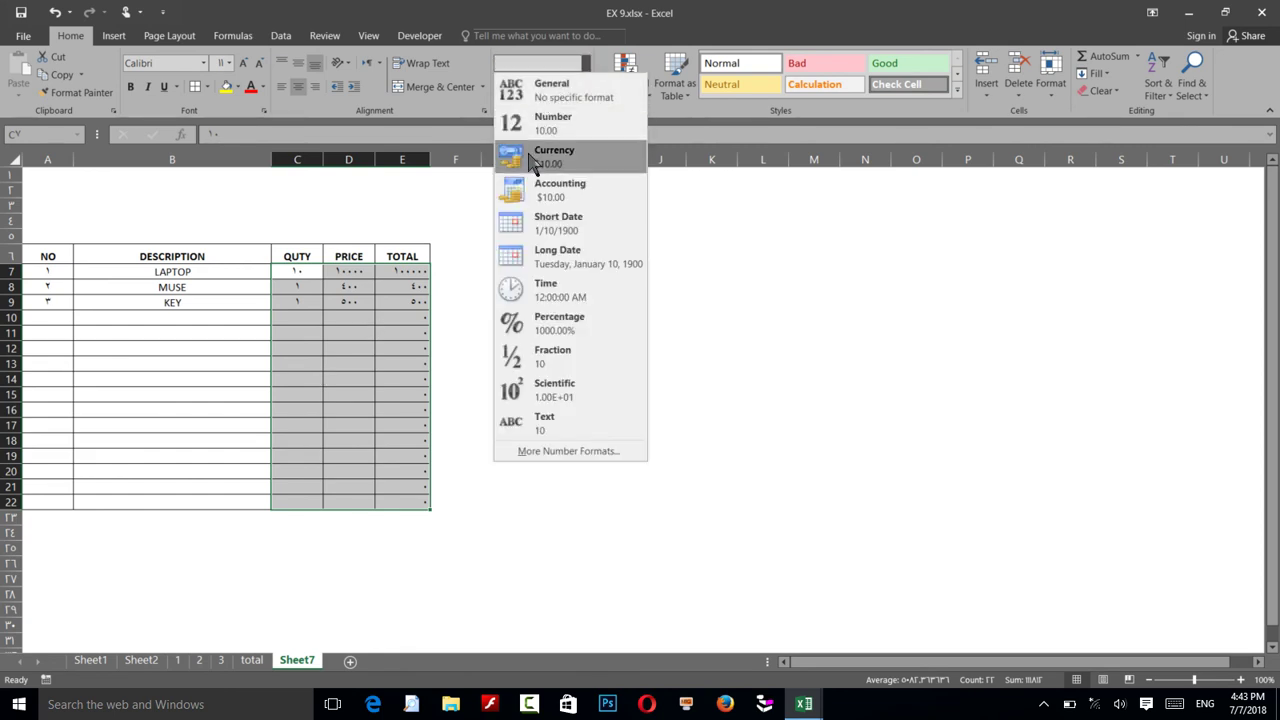
click(553, 123)
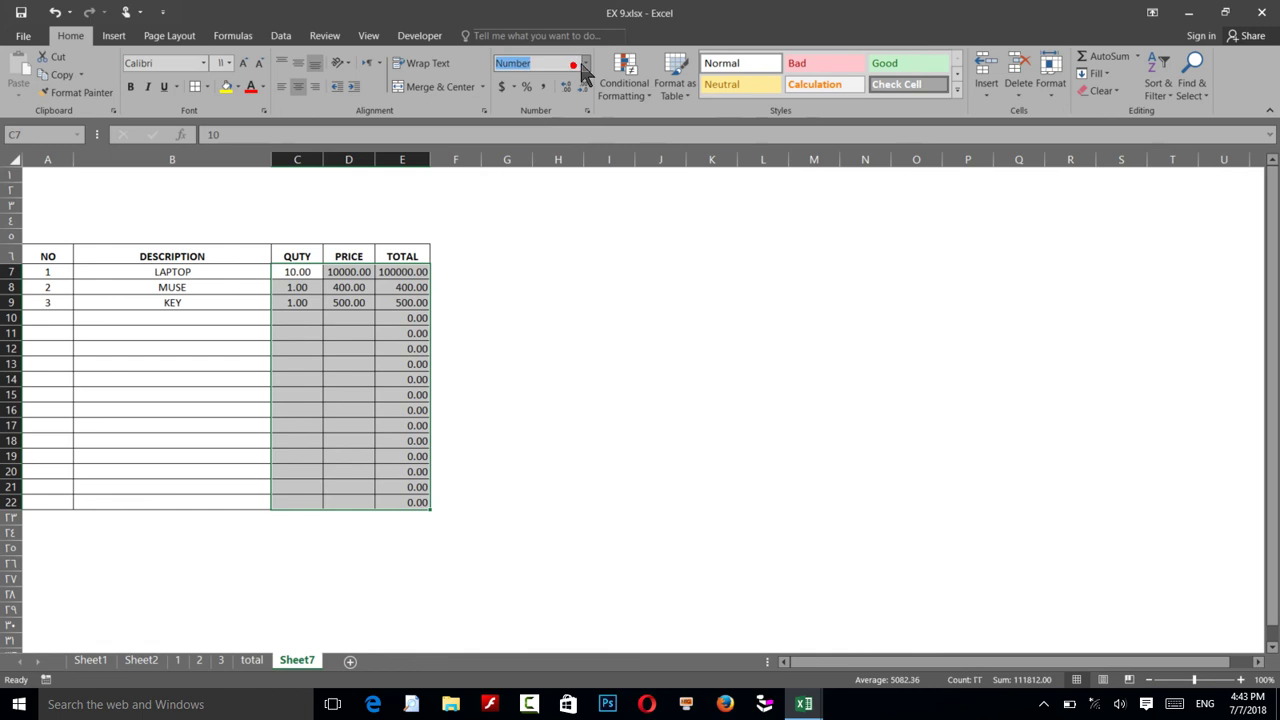
click(584, 63)
click(557, 91)
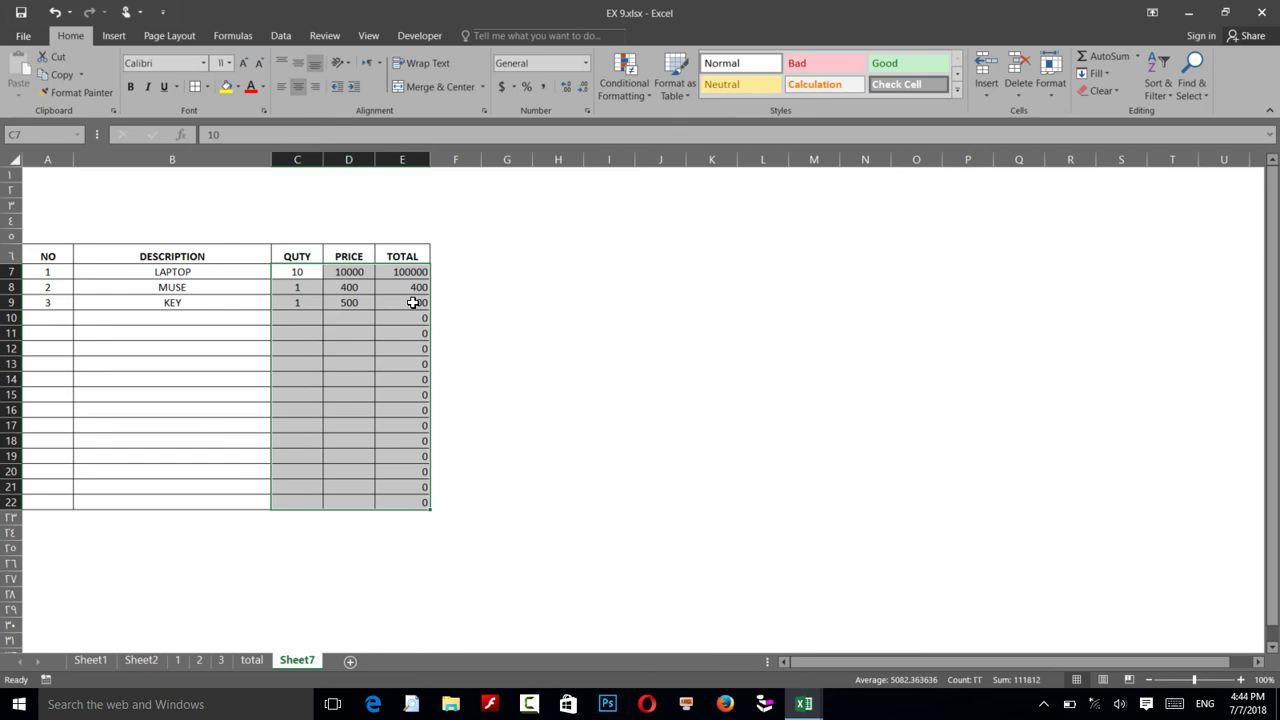
Enter the heading DISCOUNT in F6
click(446, 254)
text(D)
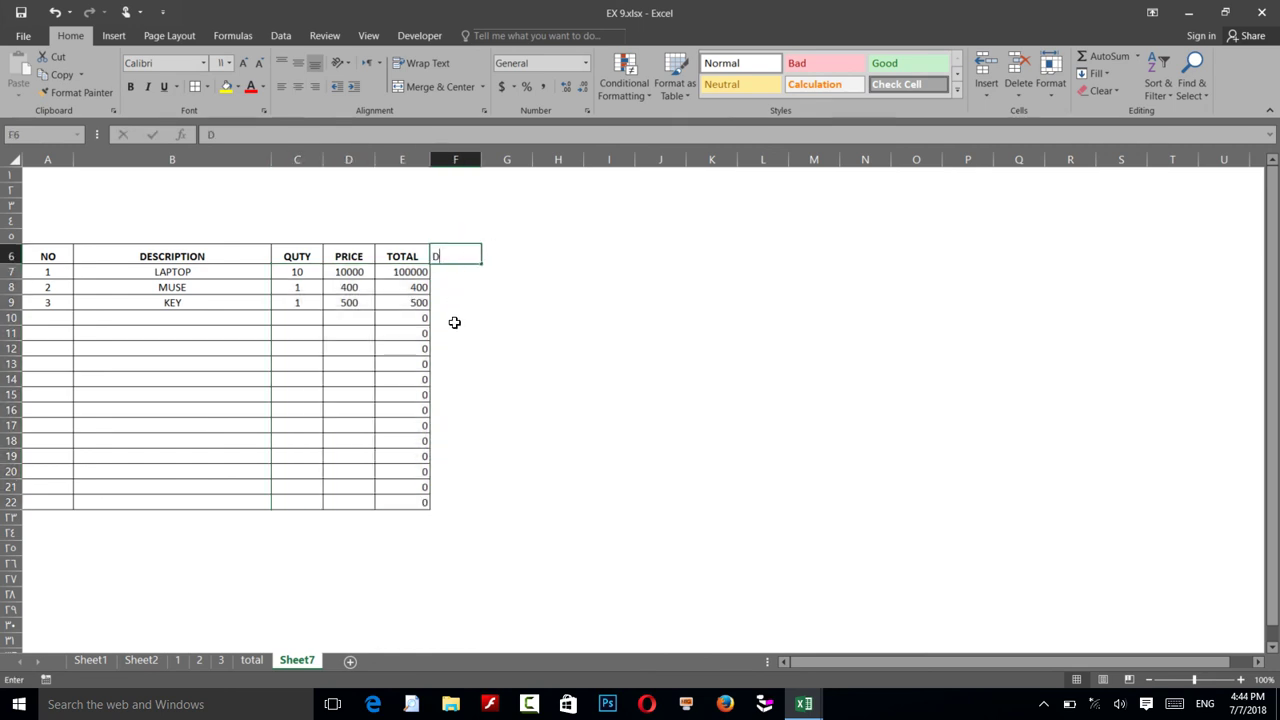
text(ISCR)
key(BackSpace)
key(BackSpace)
key(BackSpace)
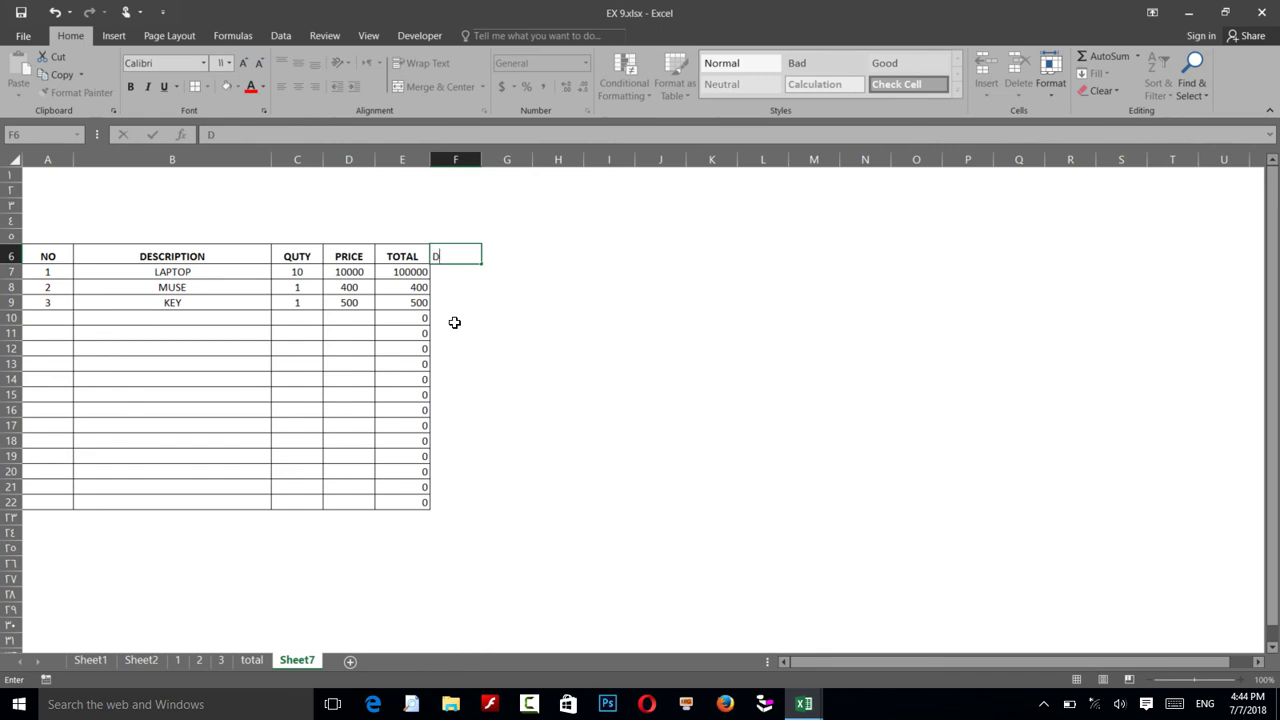
text(CRIPTION)
key(BackSpace)
key(BackSpace)
key(BackSpace)
key(BackSpace)
key(BackSpace)
key(BackSpace)
text(NT)
key(Tab)
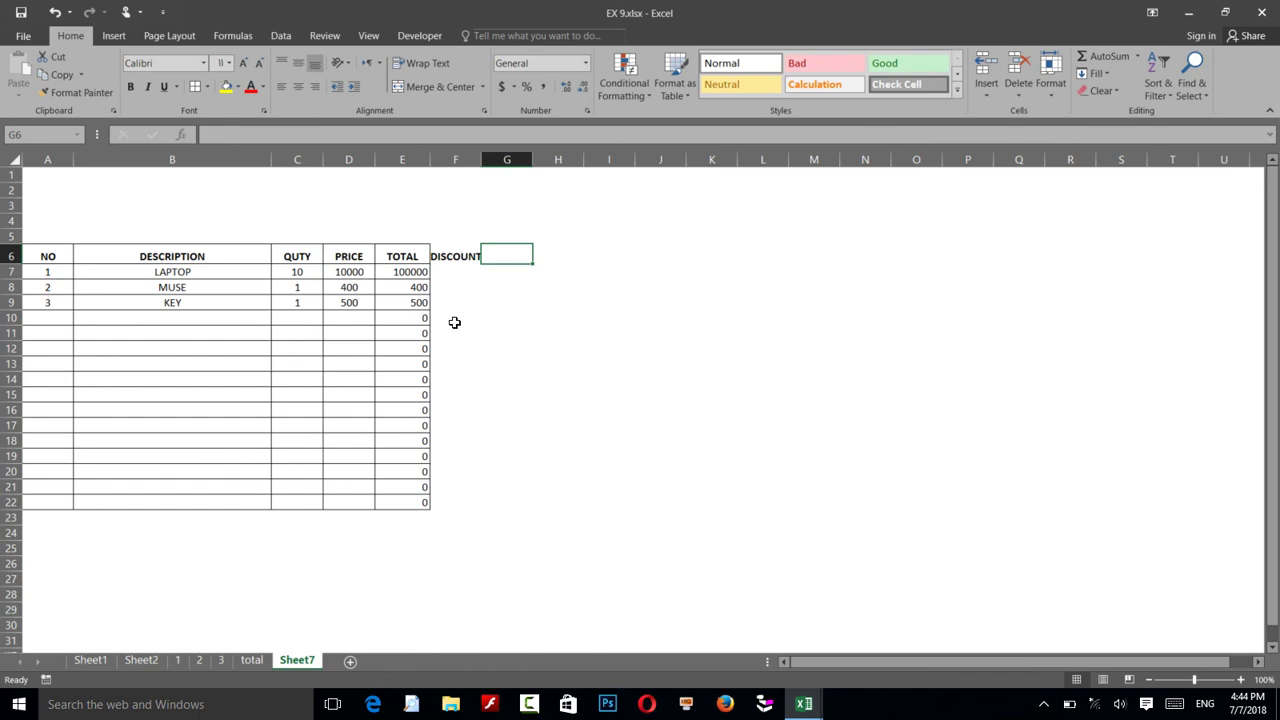
Enter discounts 3 and 4 for LAPTOP and MUSE in F7:F8
drag(463, 258, 465, 500)
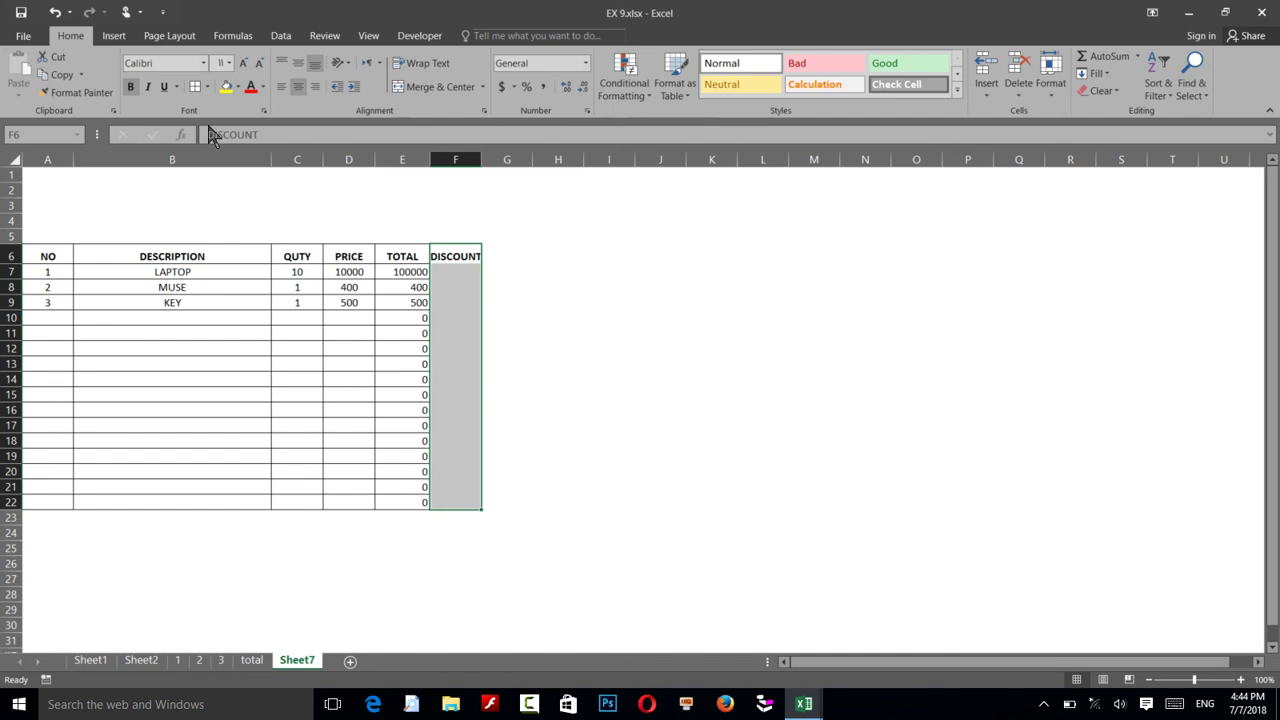
click(439, 273)
text(3)
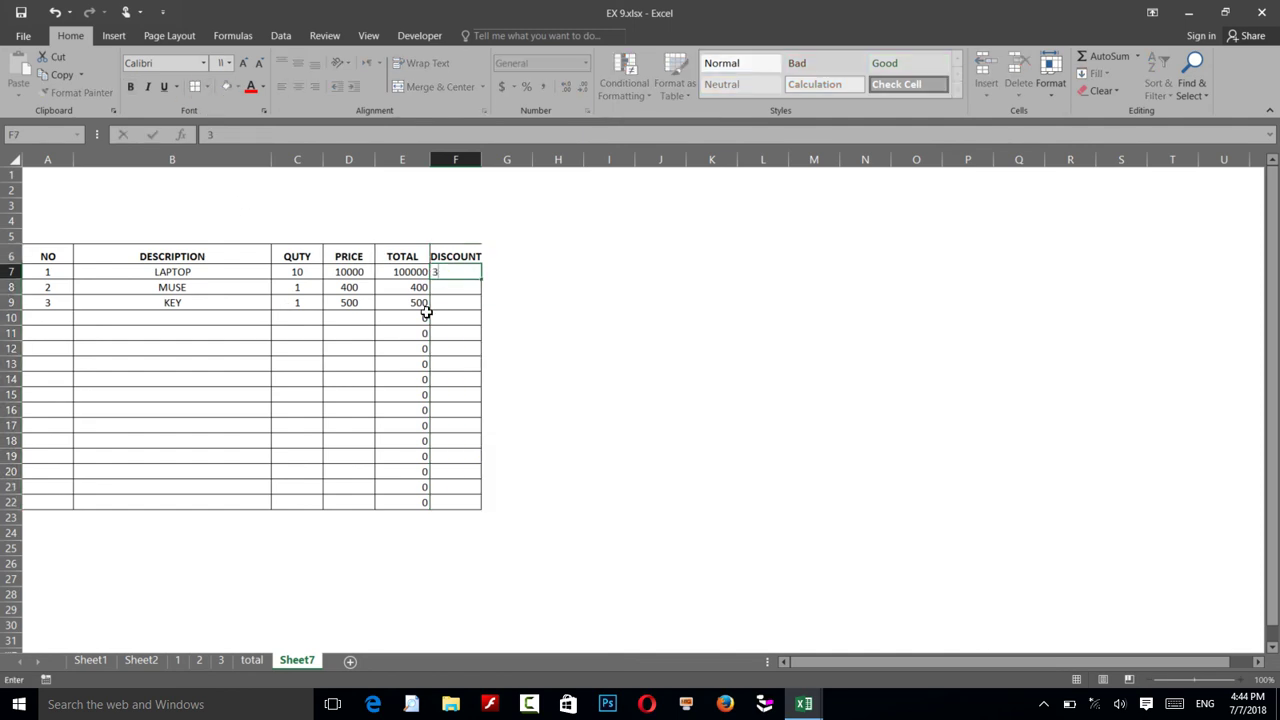
key(Return)
text(4)
key(Return)
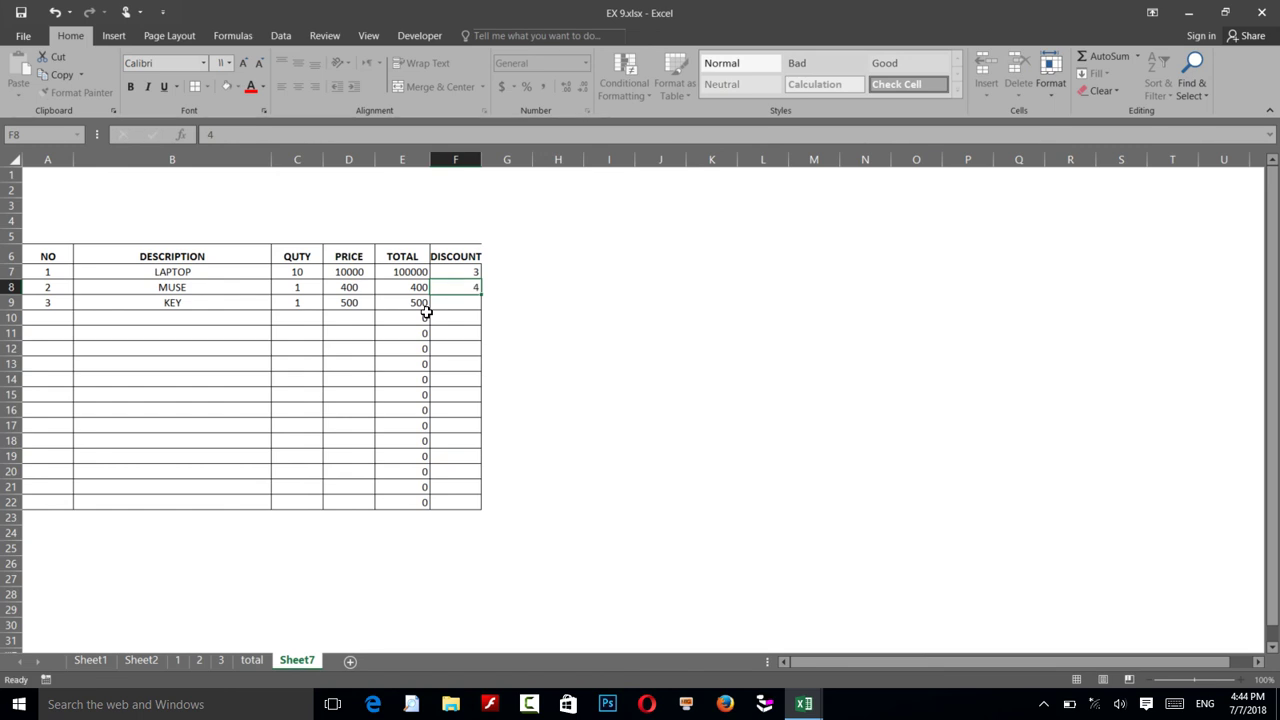
Apply Percent Style with no decimals to the DISCOUNT cells
drag(449, 277, 470, 517)
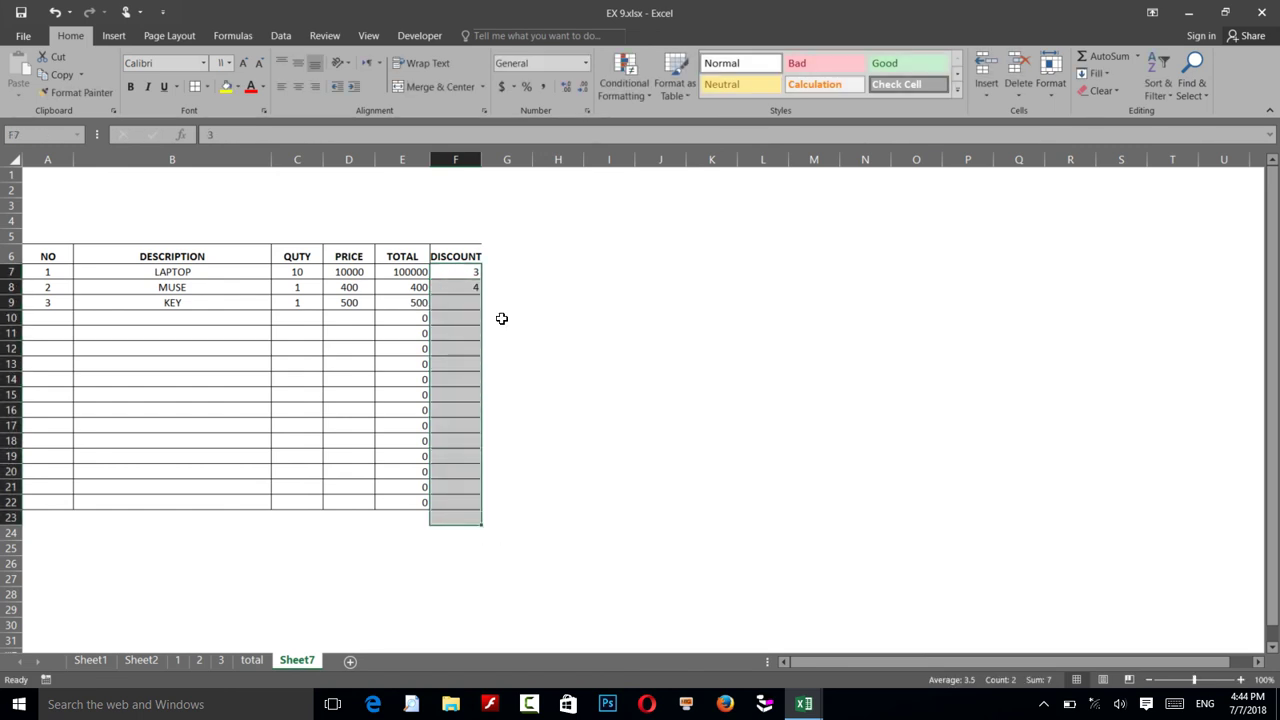
click(526, 86)
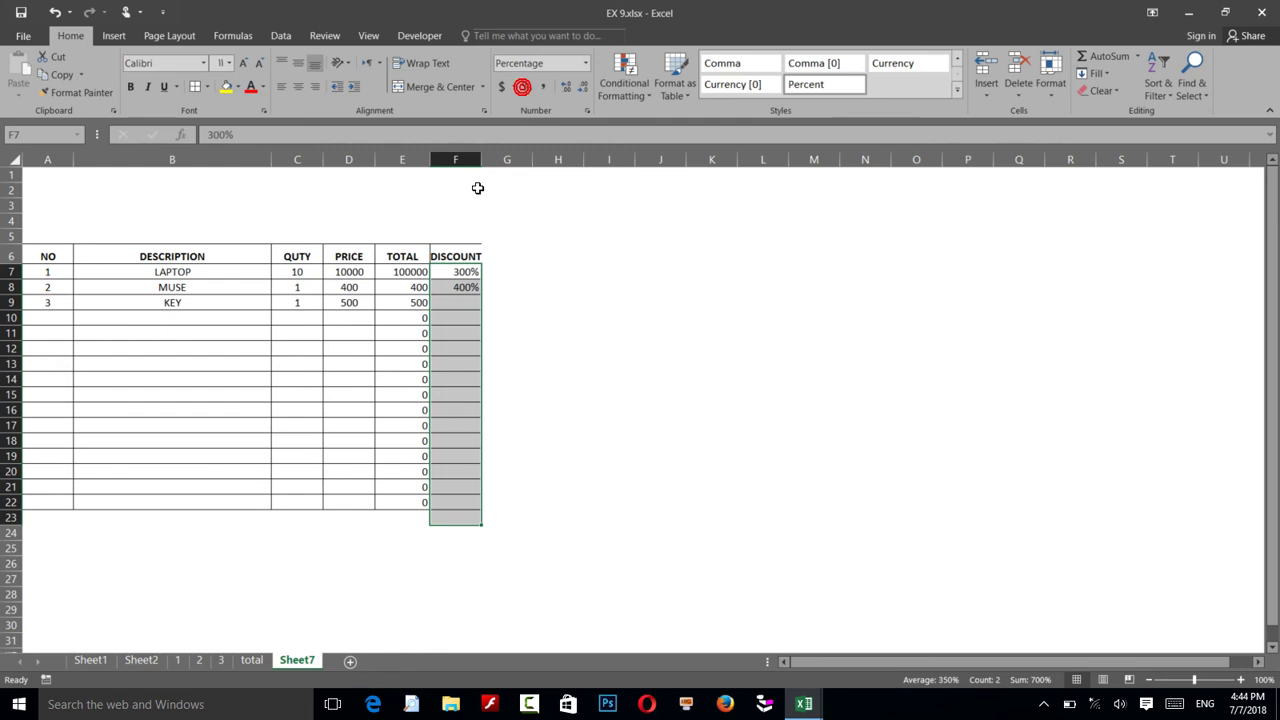
click(566, 87)
click(566, 87)
click(584, 87)
click(584, 87)
Enter discounts of 3%, 4% and 4% for LAPTOP, MUSE and KEY
text(3)
key(Return)
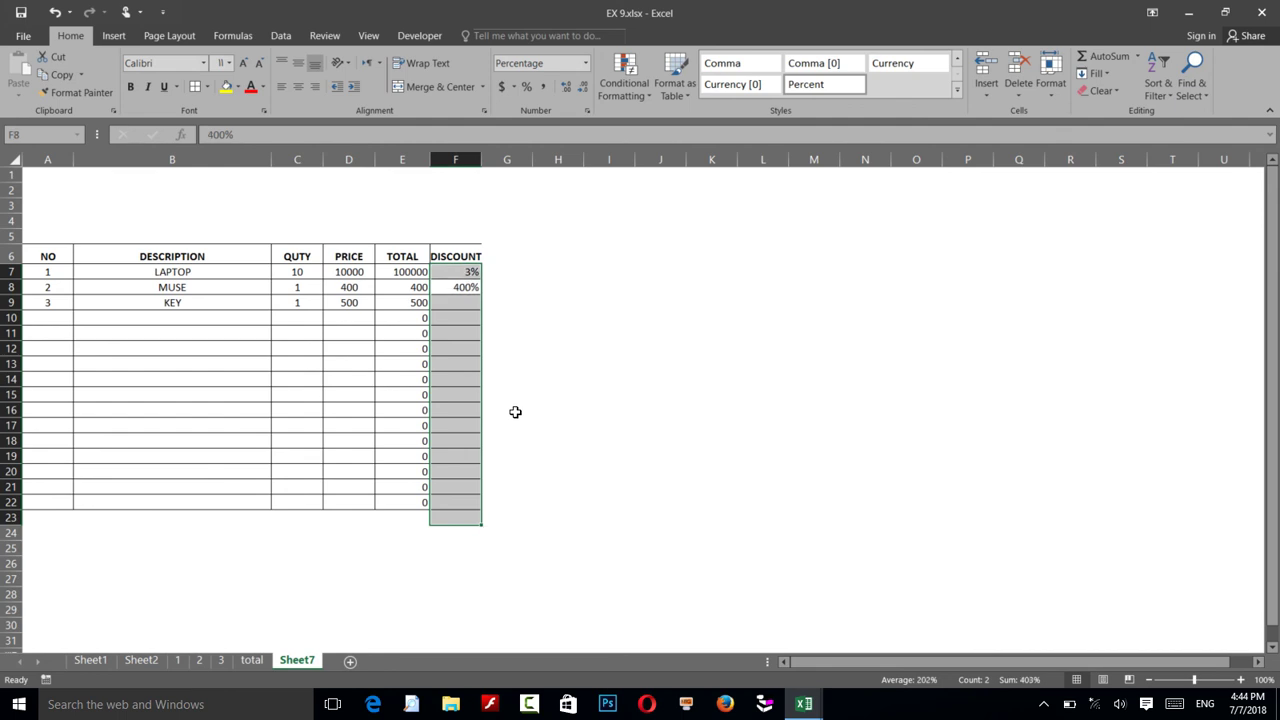
text(4)
key(Return)
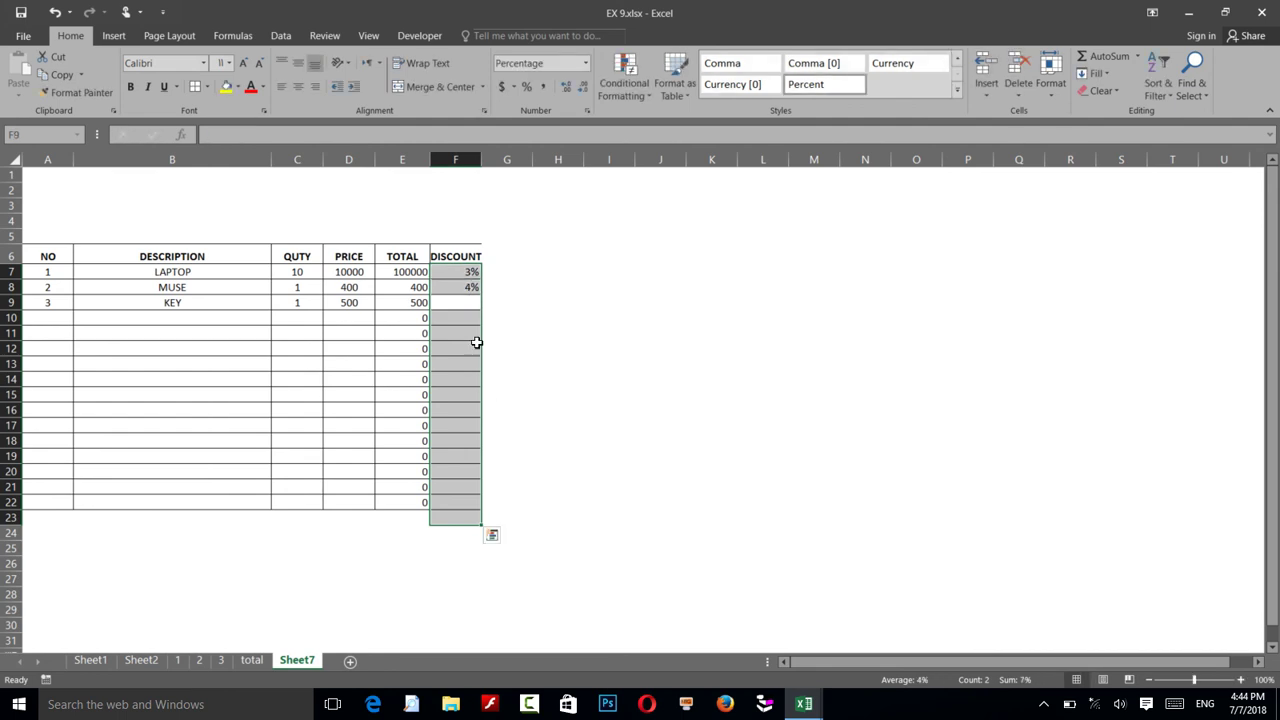
click(474, 343)
click(459, 307)
text(4)
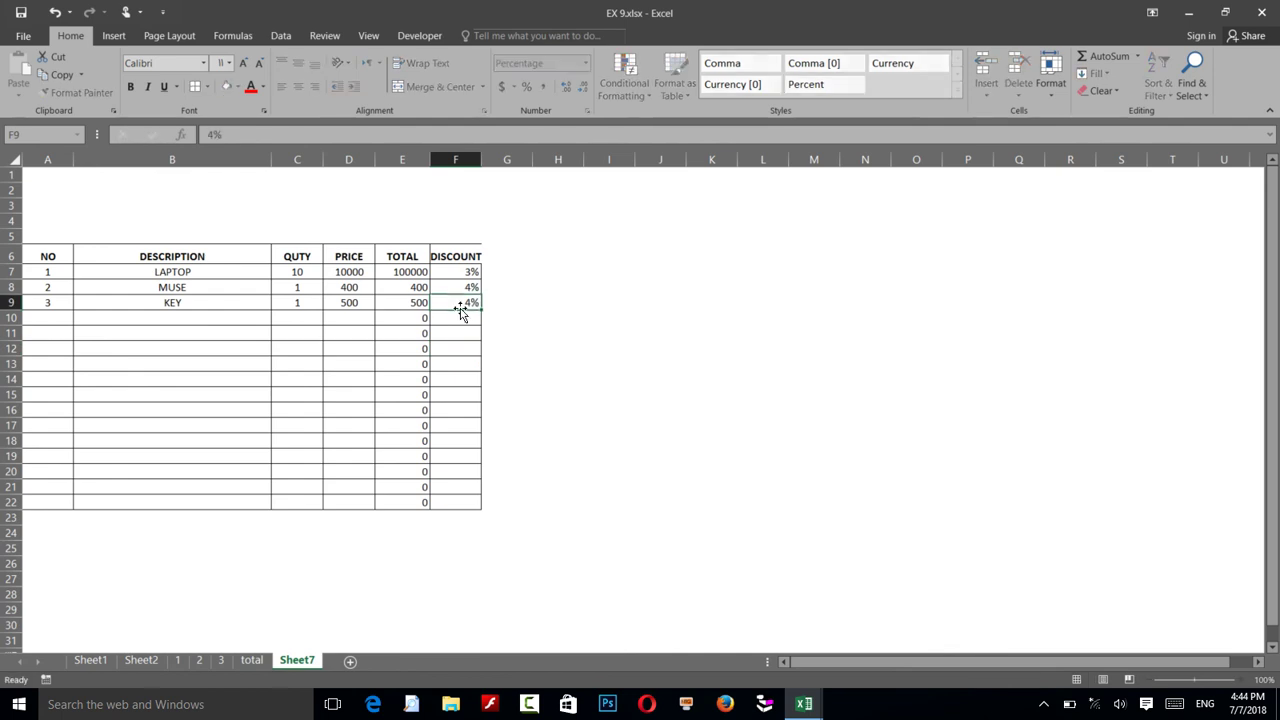
key(Return)
Add the heading DISCOUNT AMOUNT in G6 and widen column G to fit it
click(490, 256)
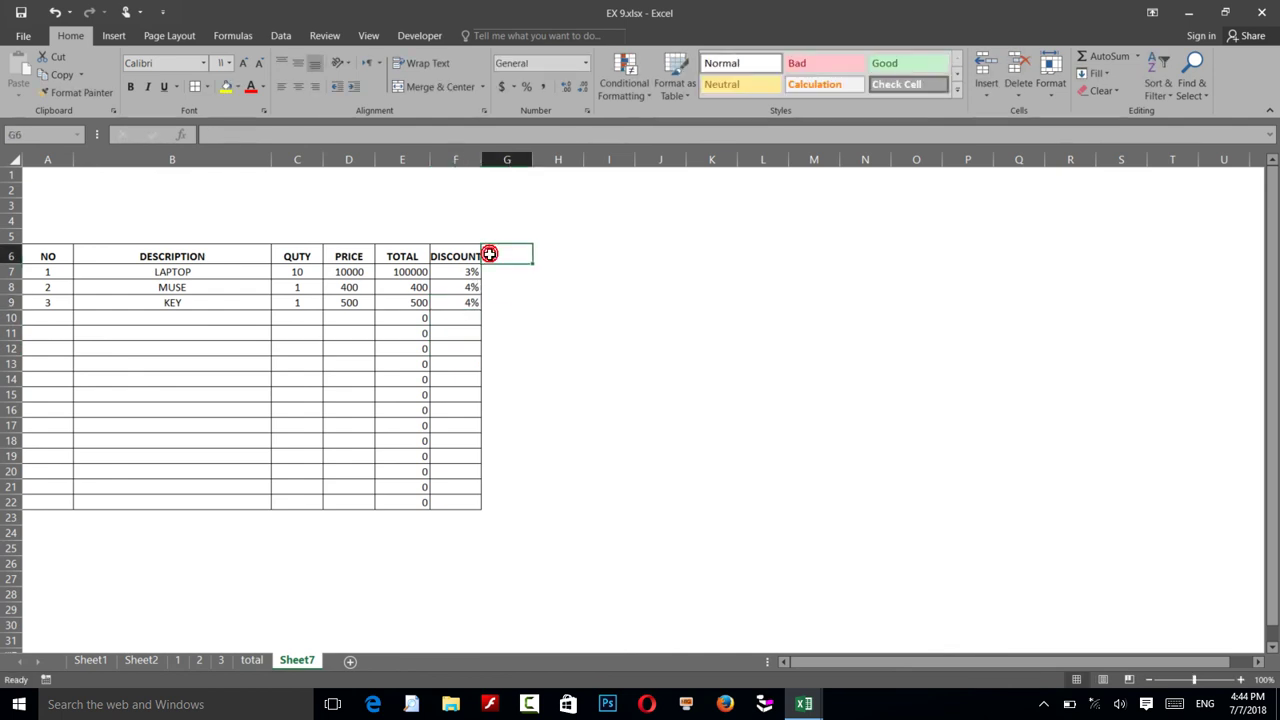
text(DES)
key(BackSpace)
text(ISCOUNT AMOUNT)
key(Return)
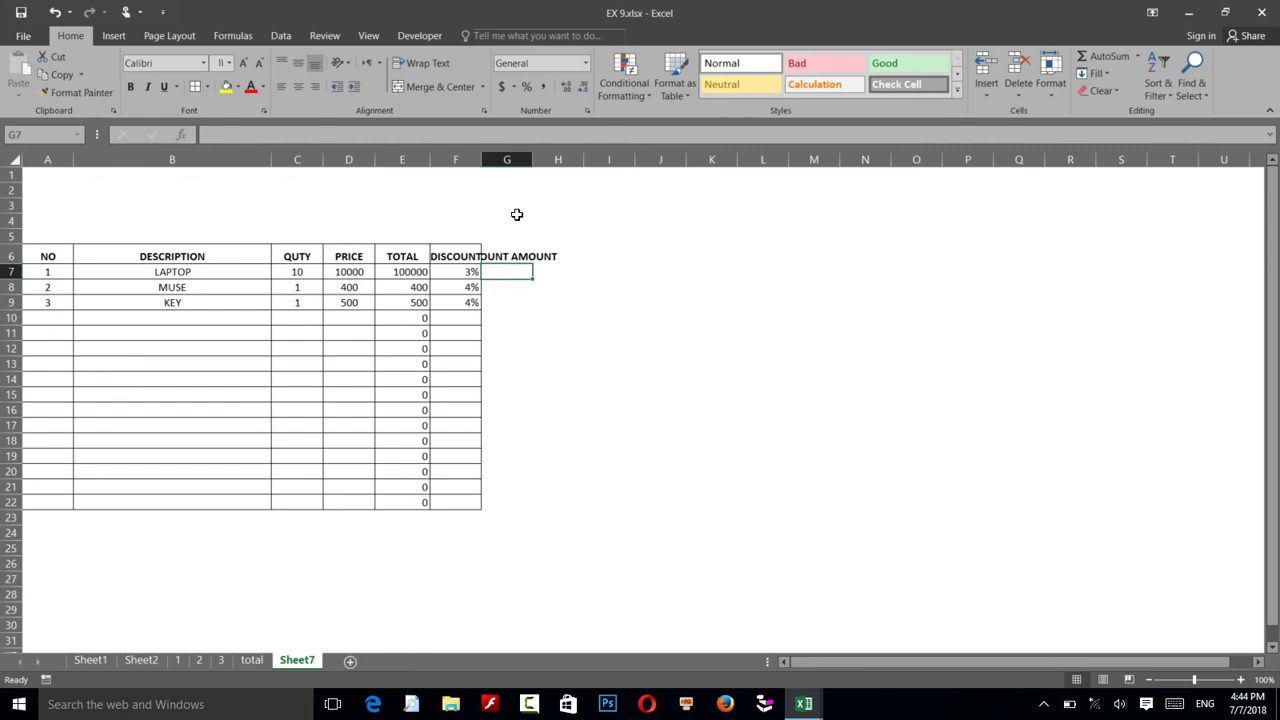
double_click(532, 160)
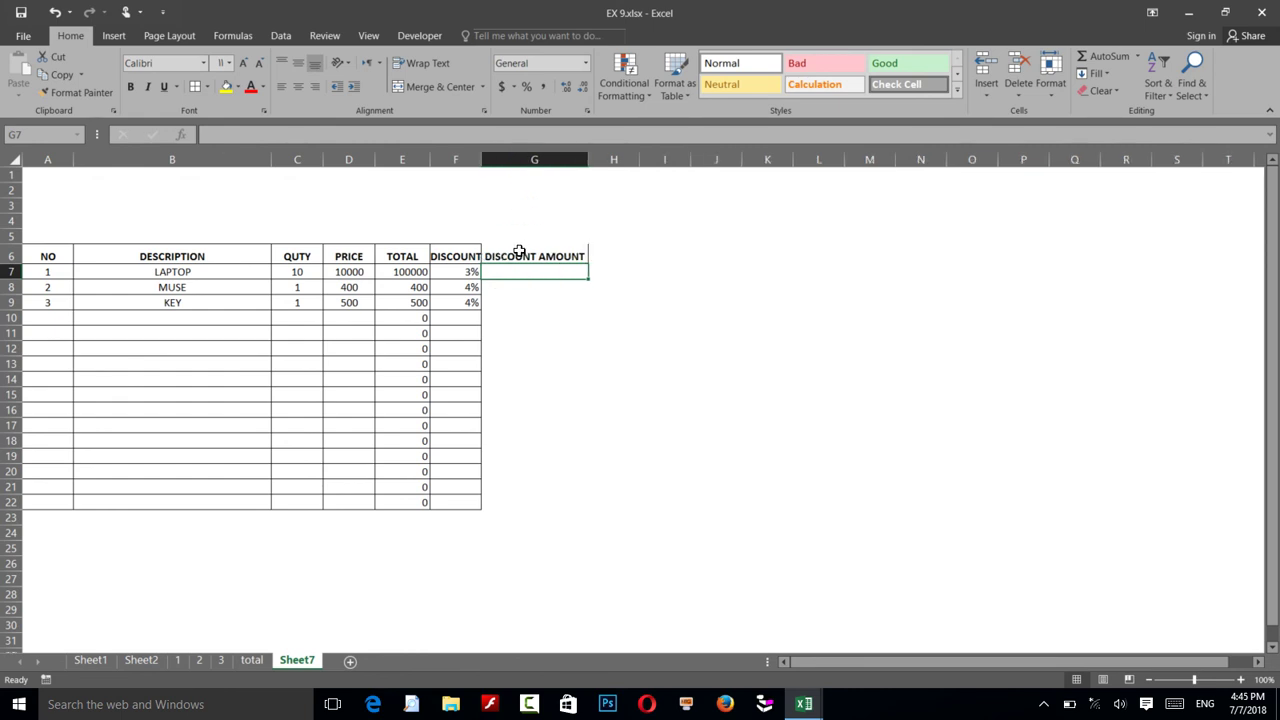
Apply All Borders to the DISCOUNT AMOUNT cells G6:G22
drag(519, 251, 509, 495)
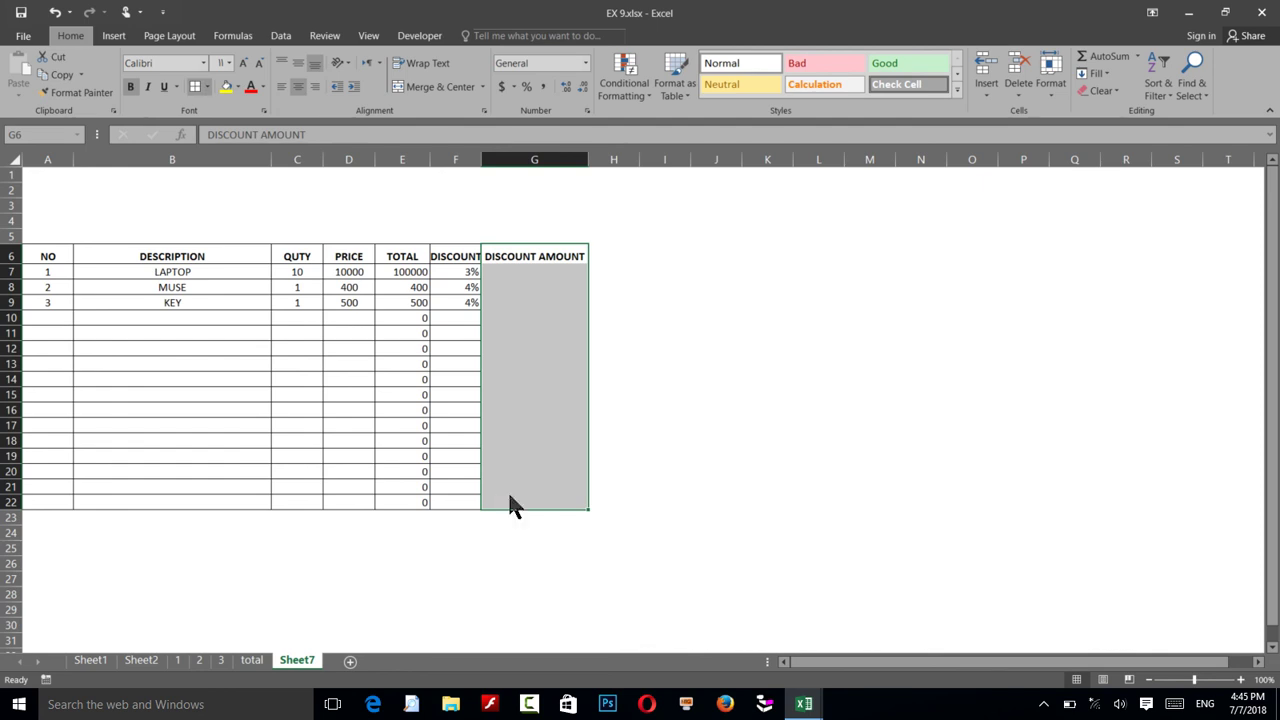
key(alt+h)
key(b)
key(a)
Enter =E7*F7 in G7 and fill it down to G22
click(522, 276)
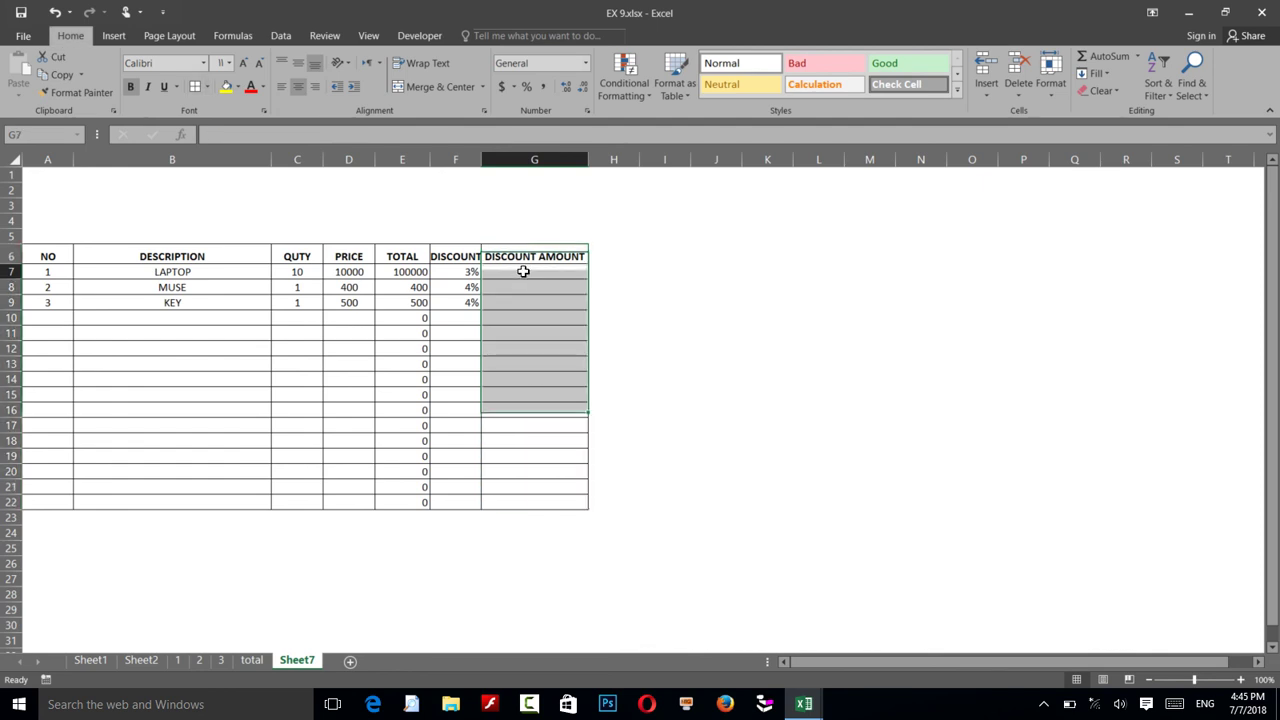
text(=)
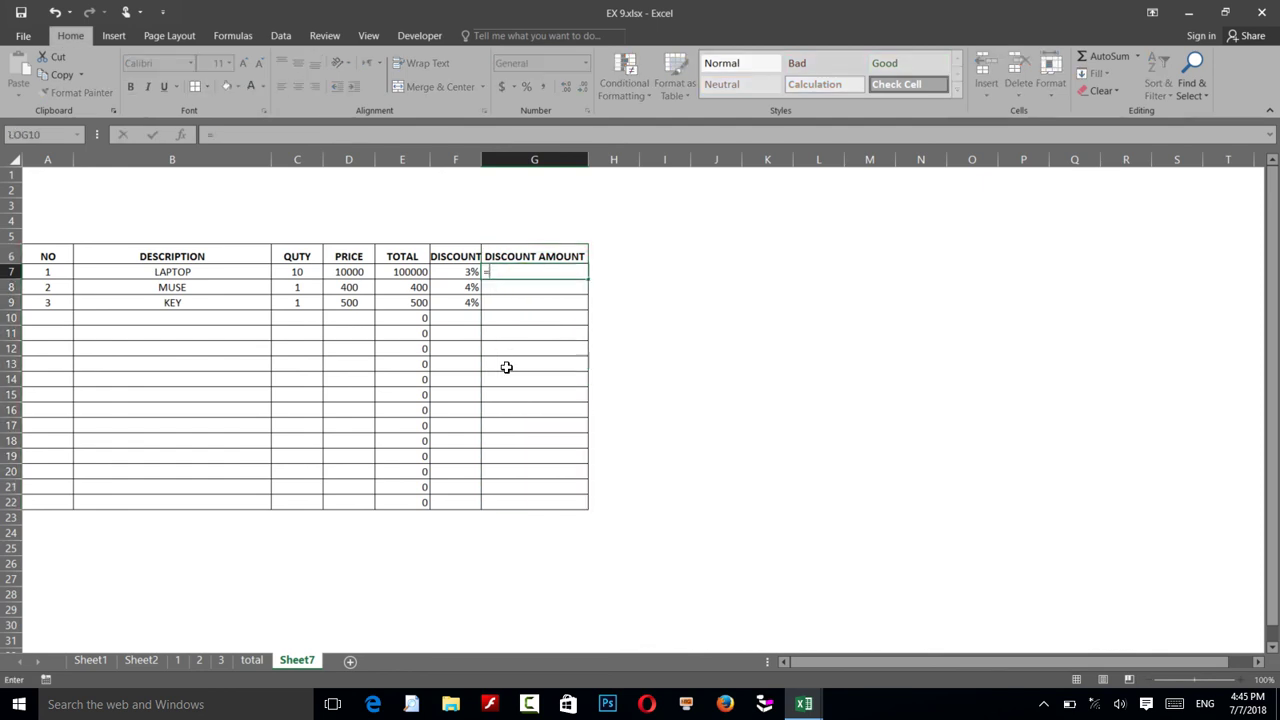
click(411, 274)
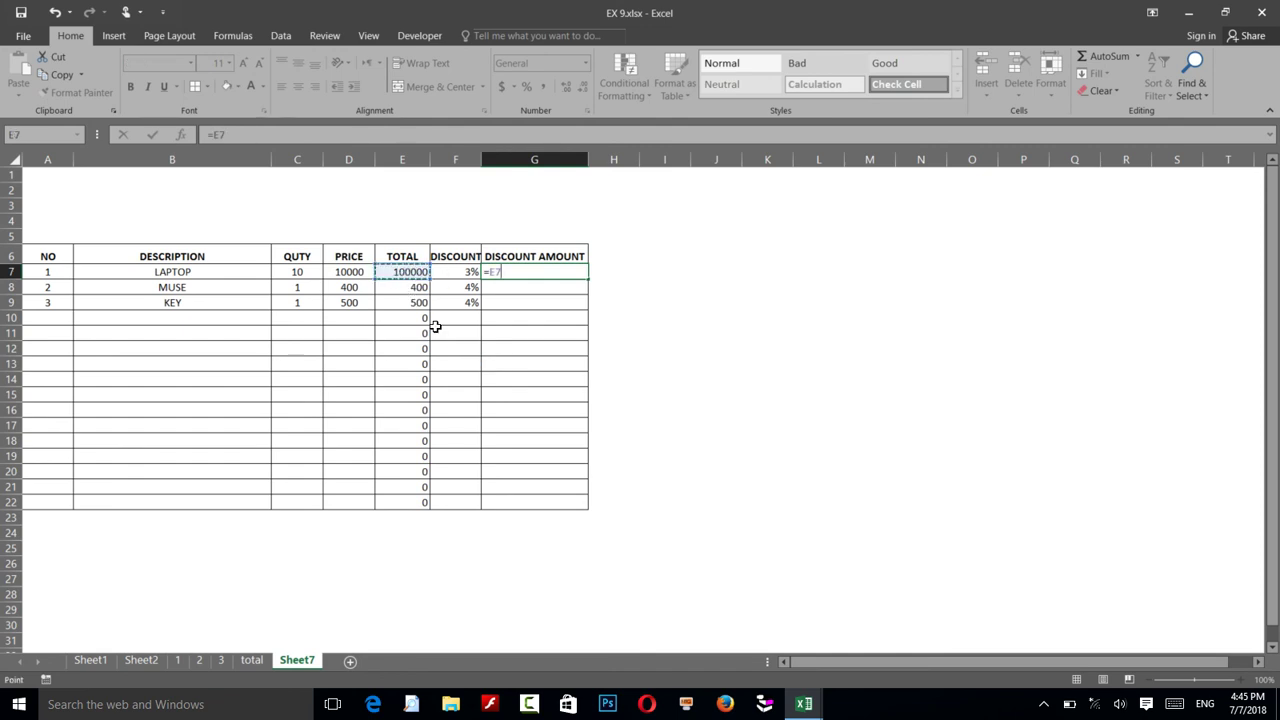
text(*)
key(Left)
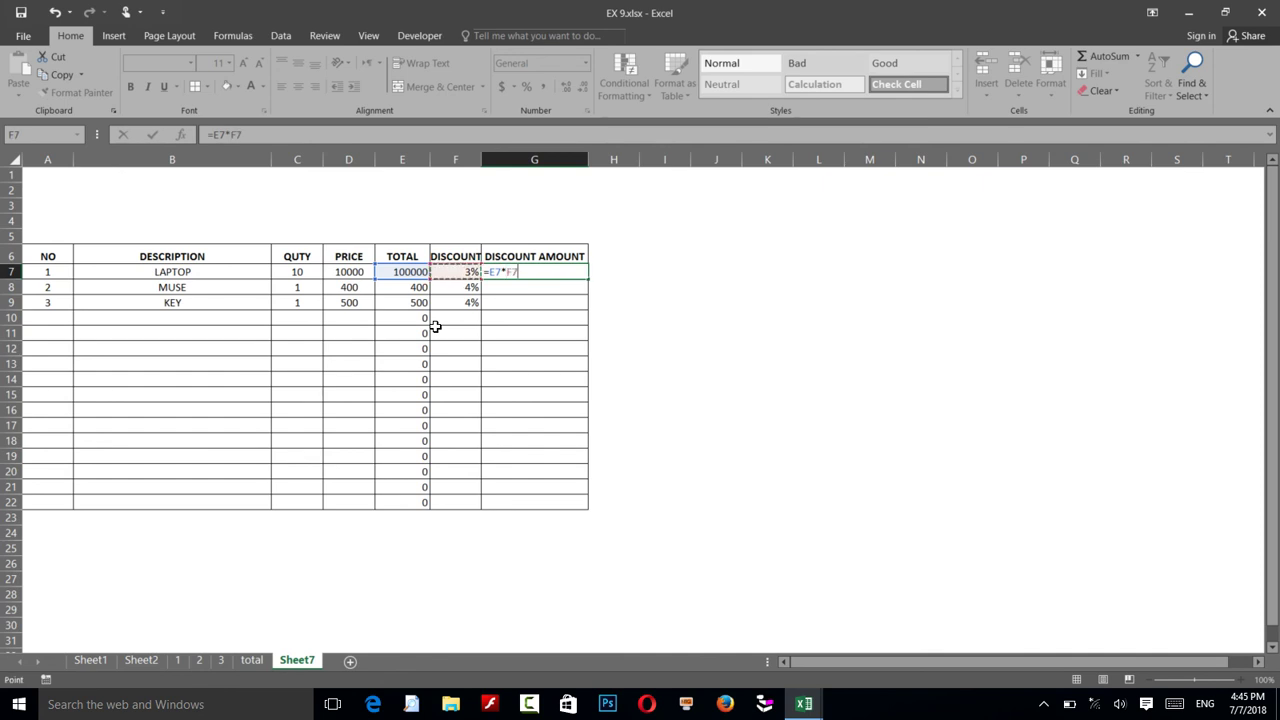
key(Return)
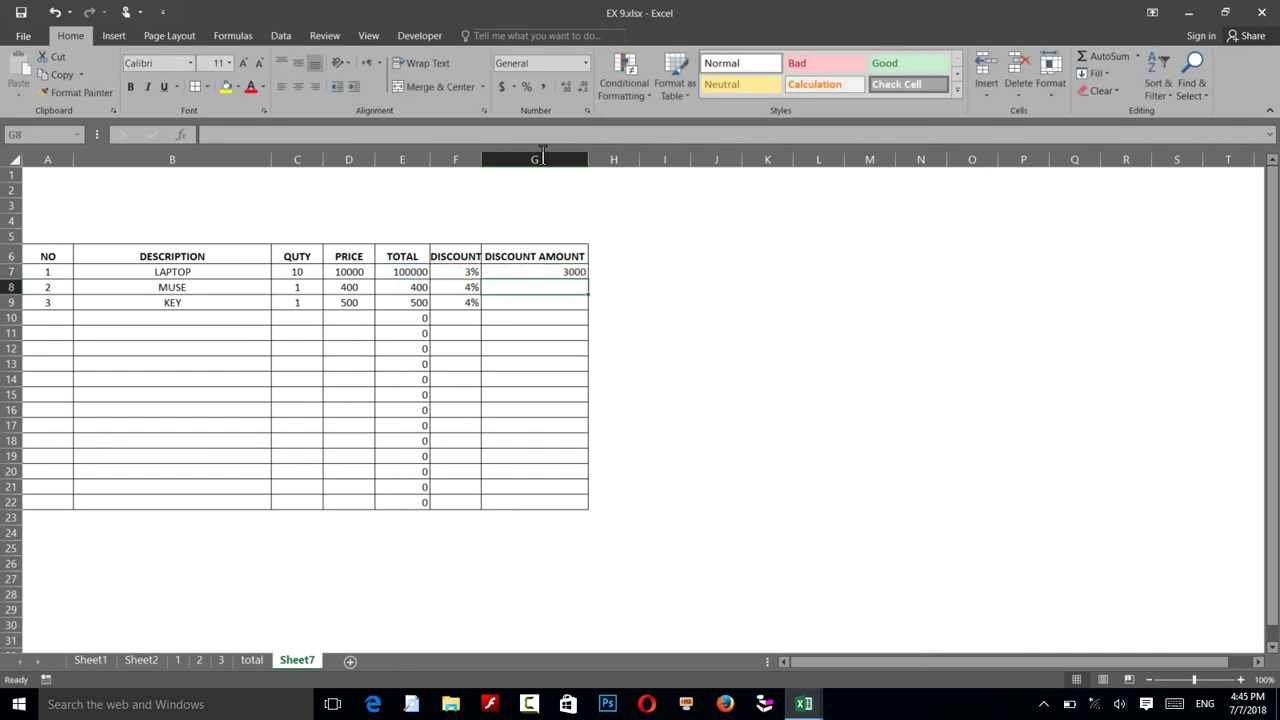
click(541, 272)
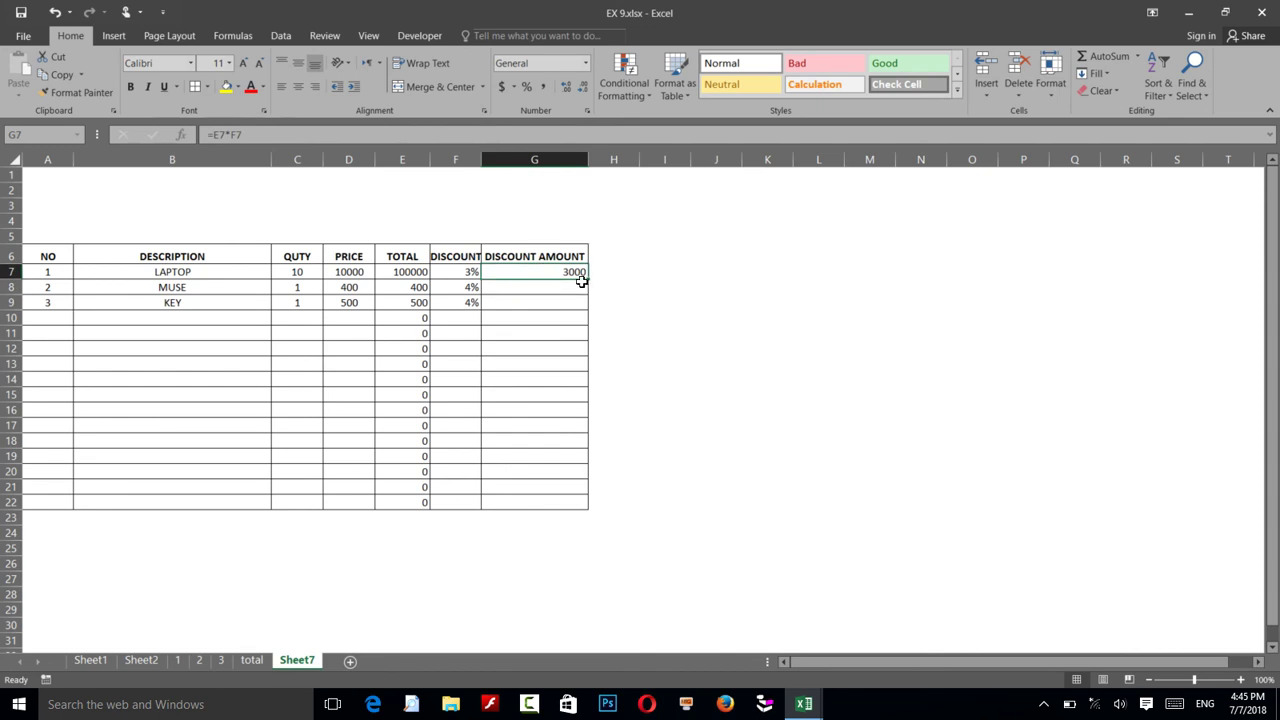
double_click(589, 279)
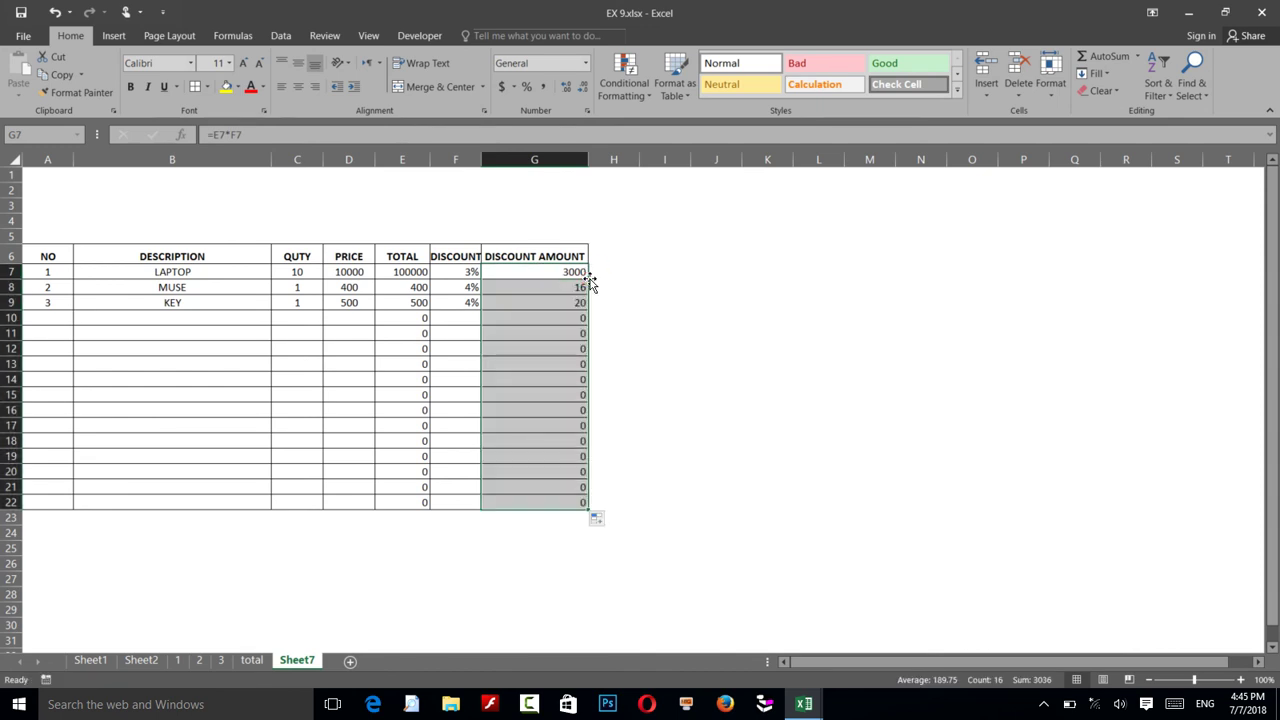
Add the AMOUNT heading in H6 and give H6:H22 all borders
click(598, 254)
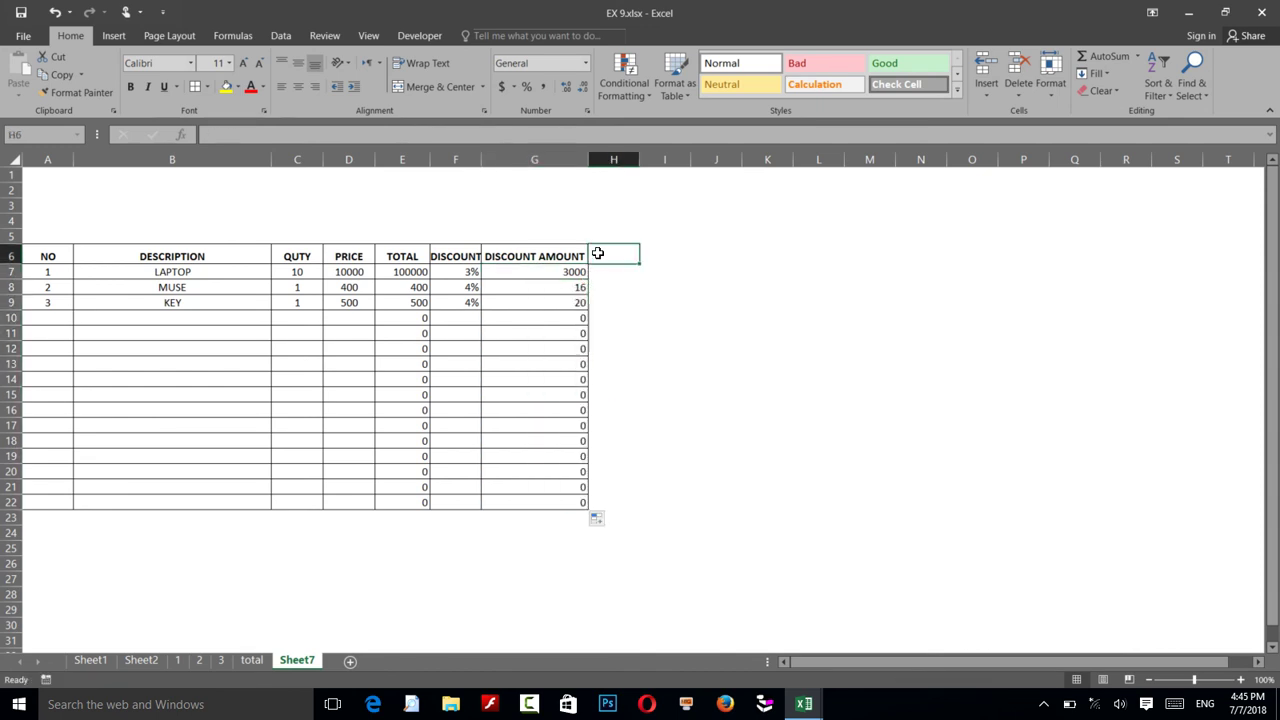
text(NET PRICE)
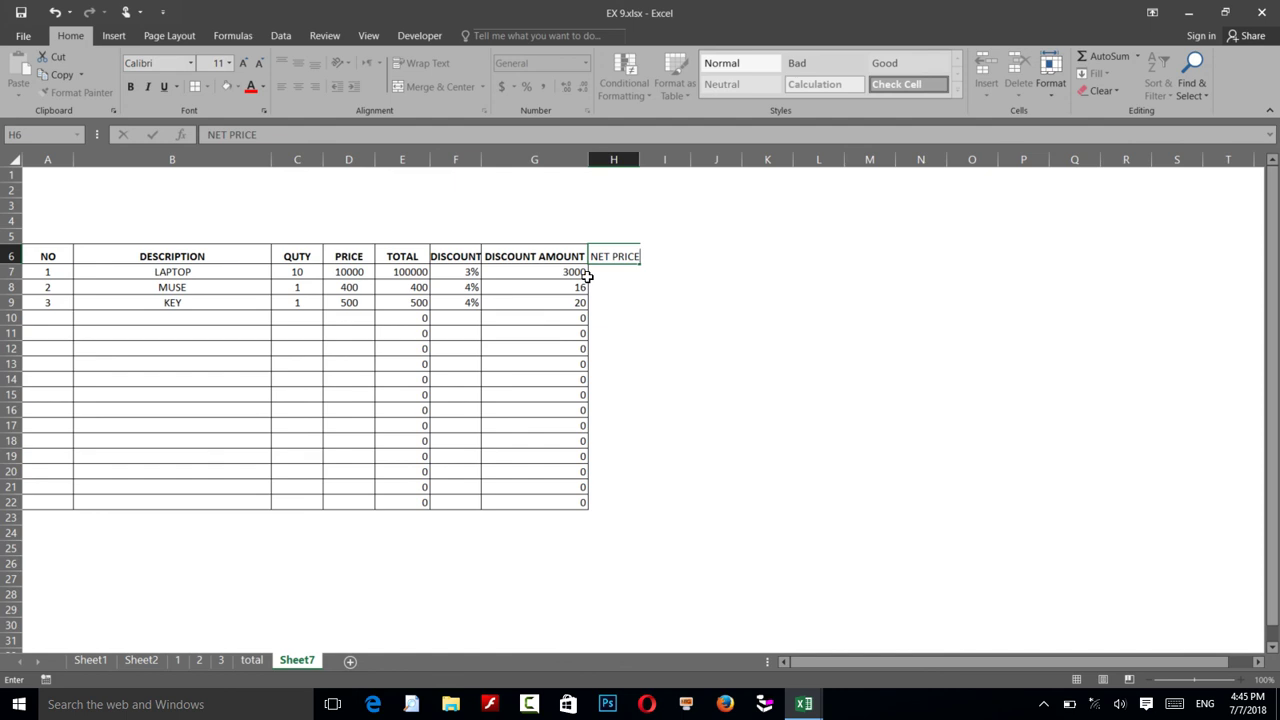
key(BackSpace)
key(BackSpace)
key(Return)
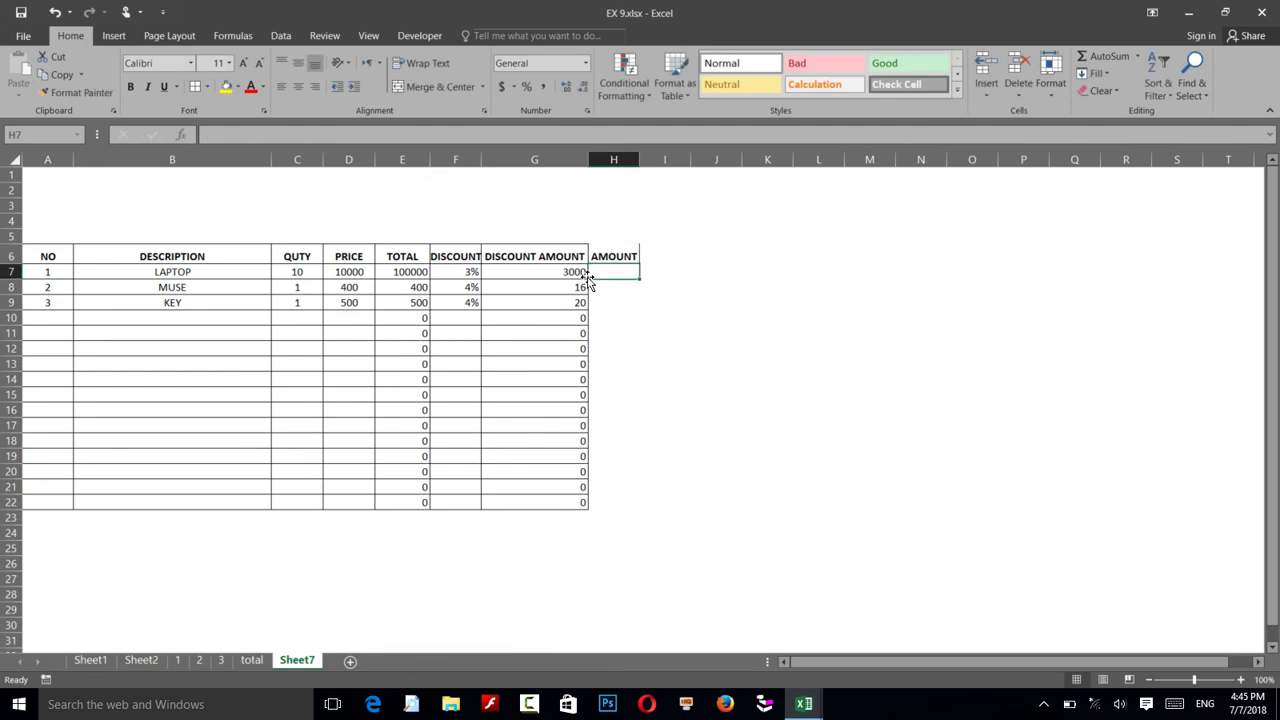
click(605, 253)
drag(595, 355, 606, 500)
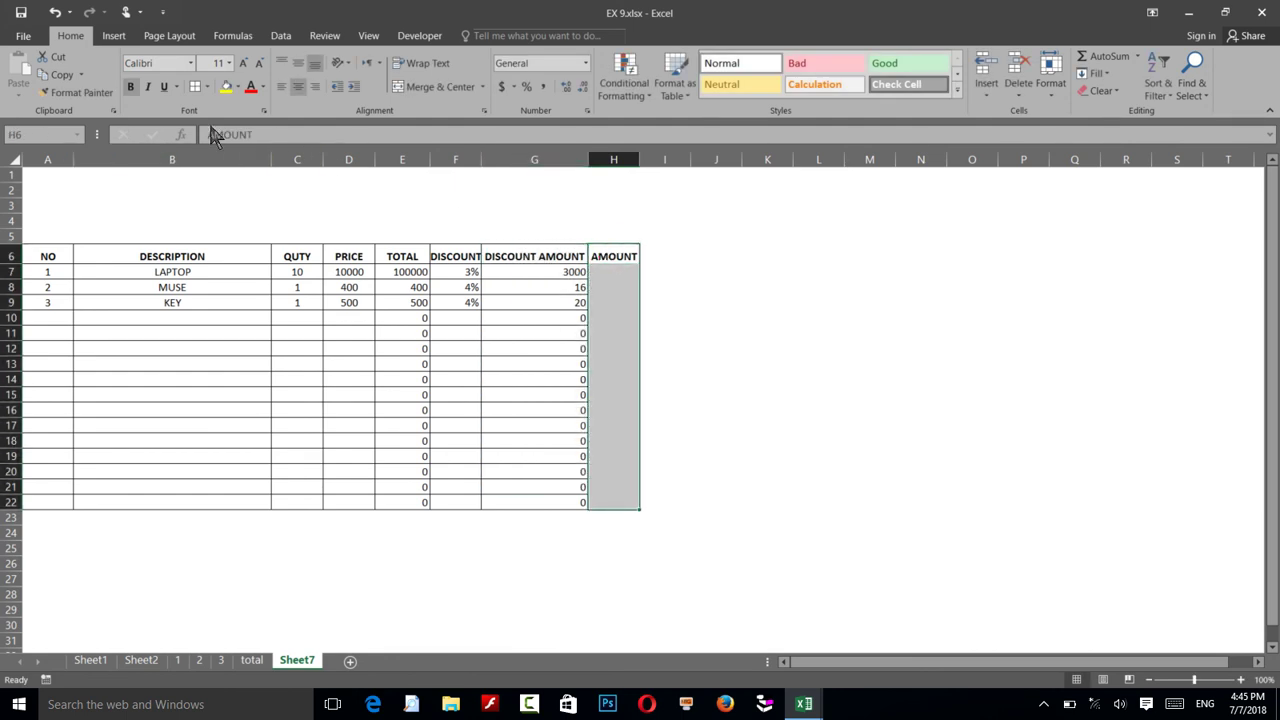
click(196, 87)
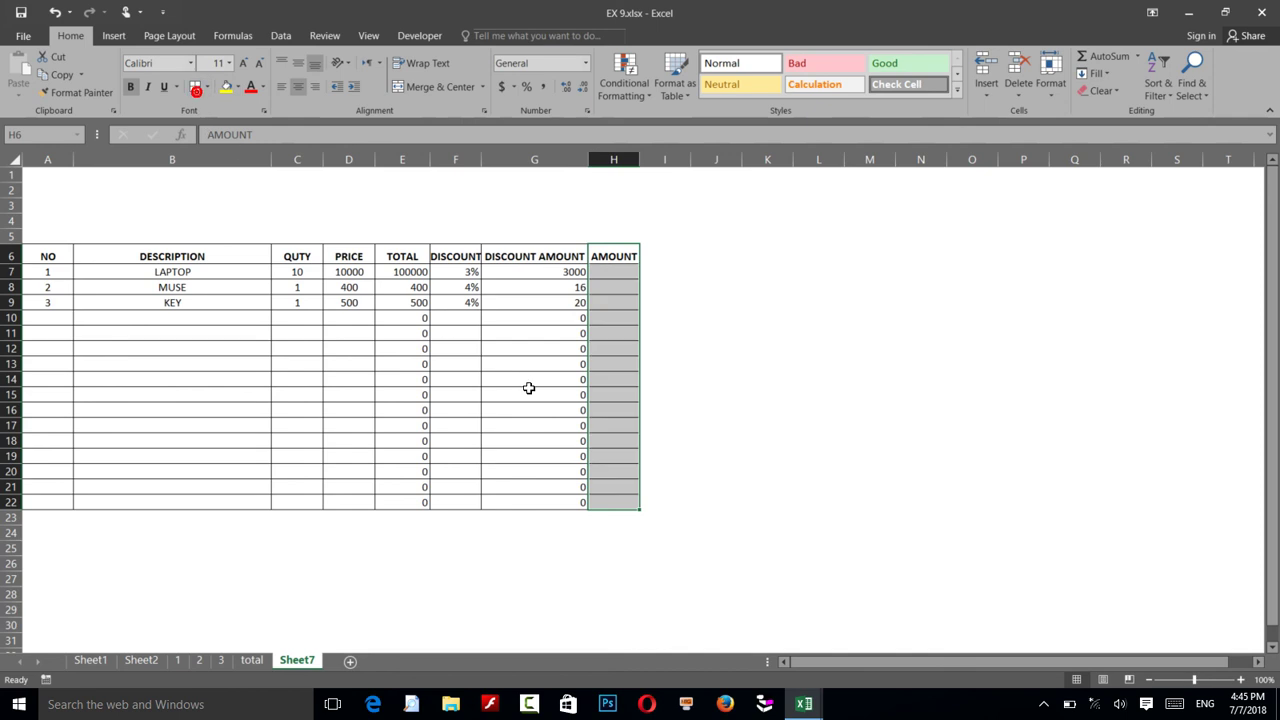
Enter =E7-G7 in H7 and fill it down the column, giving 97000, 384, 480
click(596, 272)
text(=)
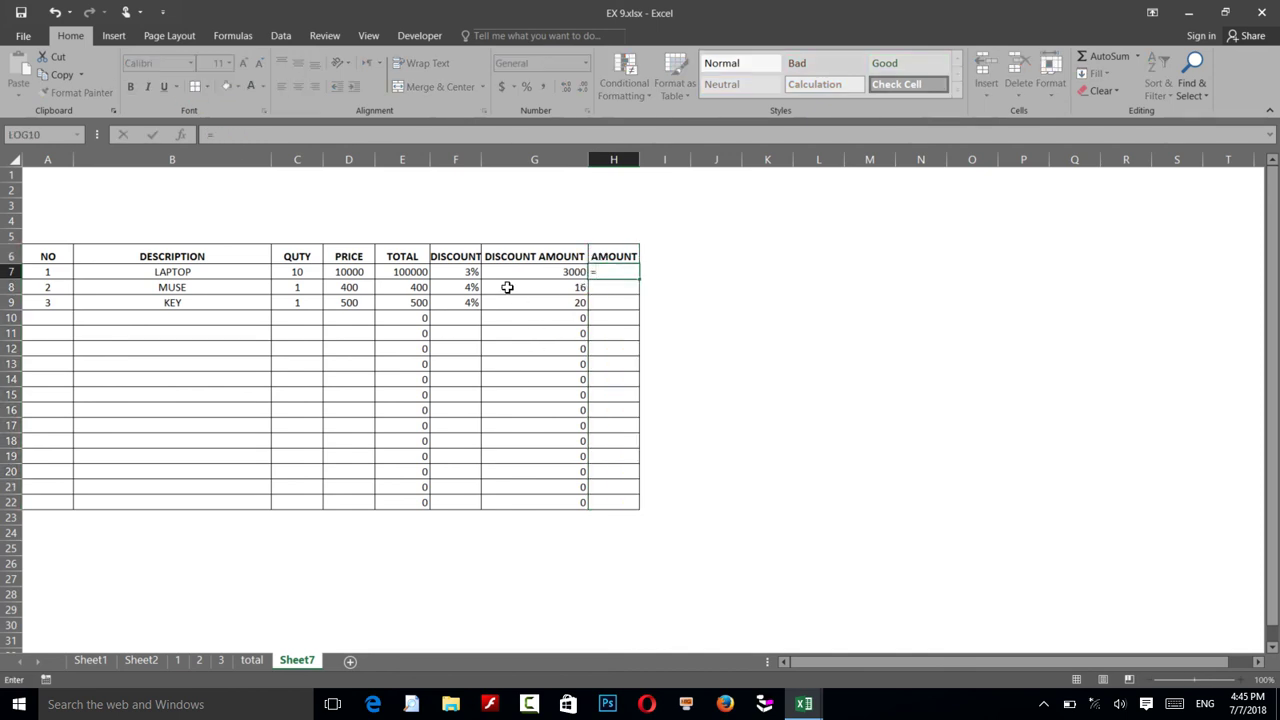
click(417, 272)
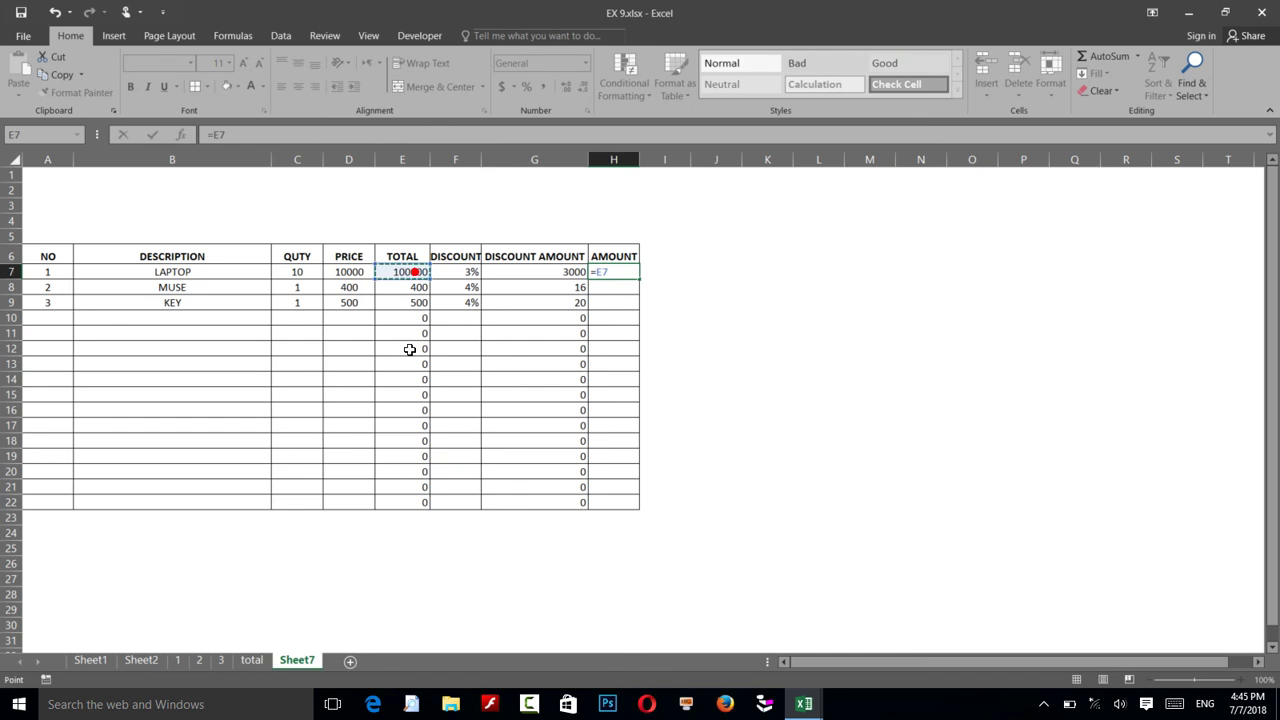
text(-)
click(523, 272)
key(Return)
click(605, 273)
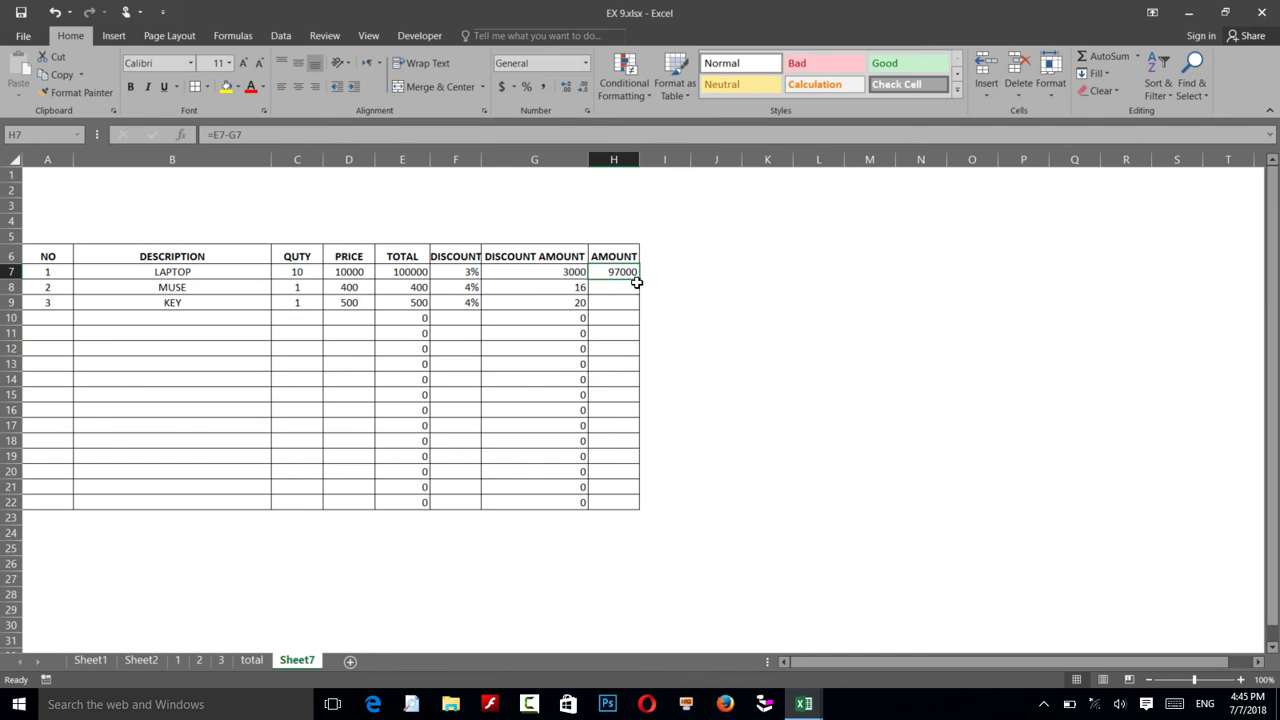
drag(640, 276, 631, 272)
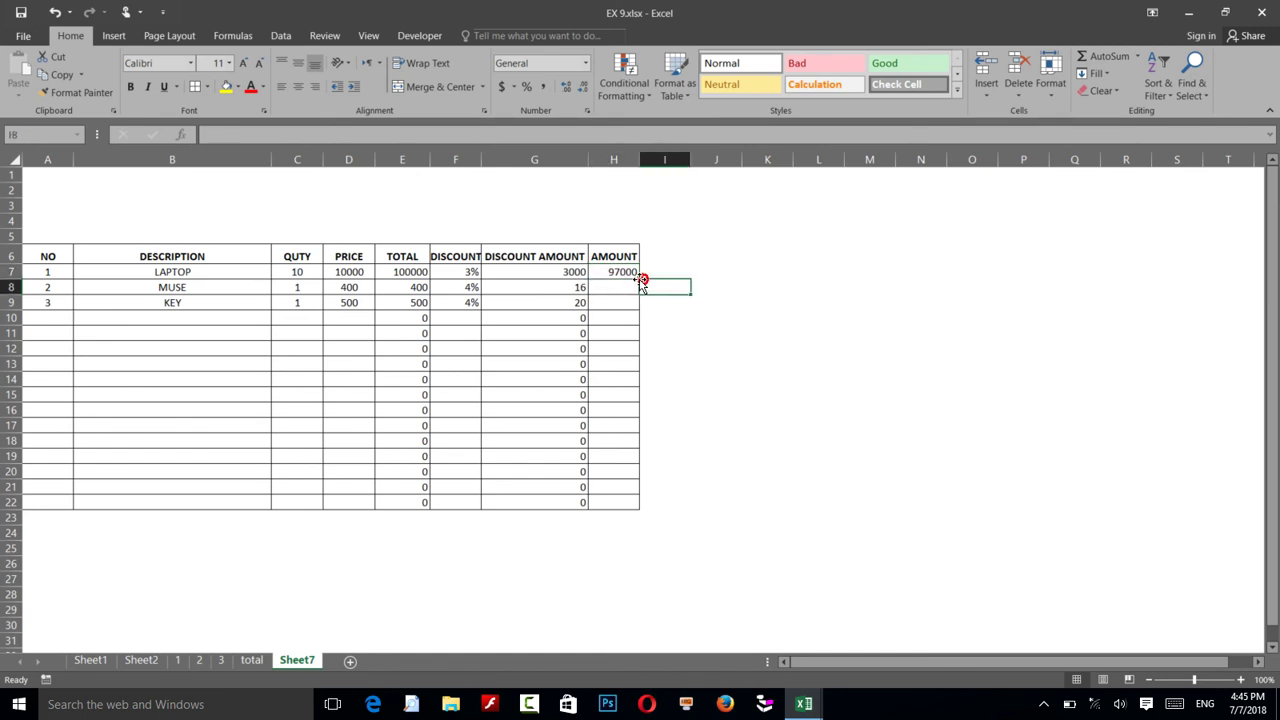
double_click(634, 274)
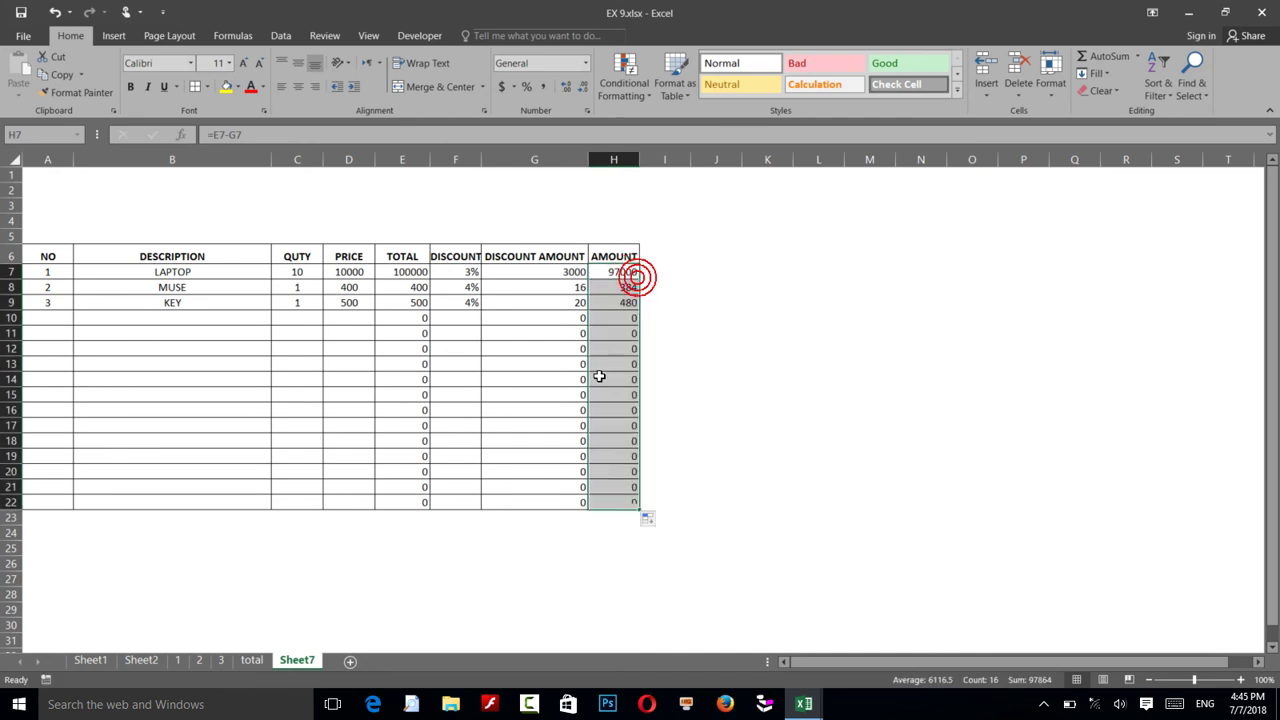
Show the SONY scenario via Scenario Manager: LAPTOP 20000, MUSE 600, RAM 1200
click(444, 316)
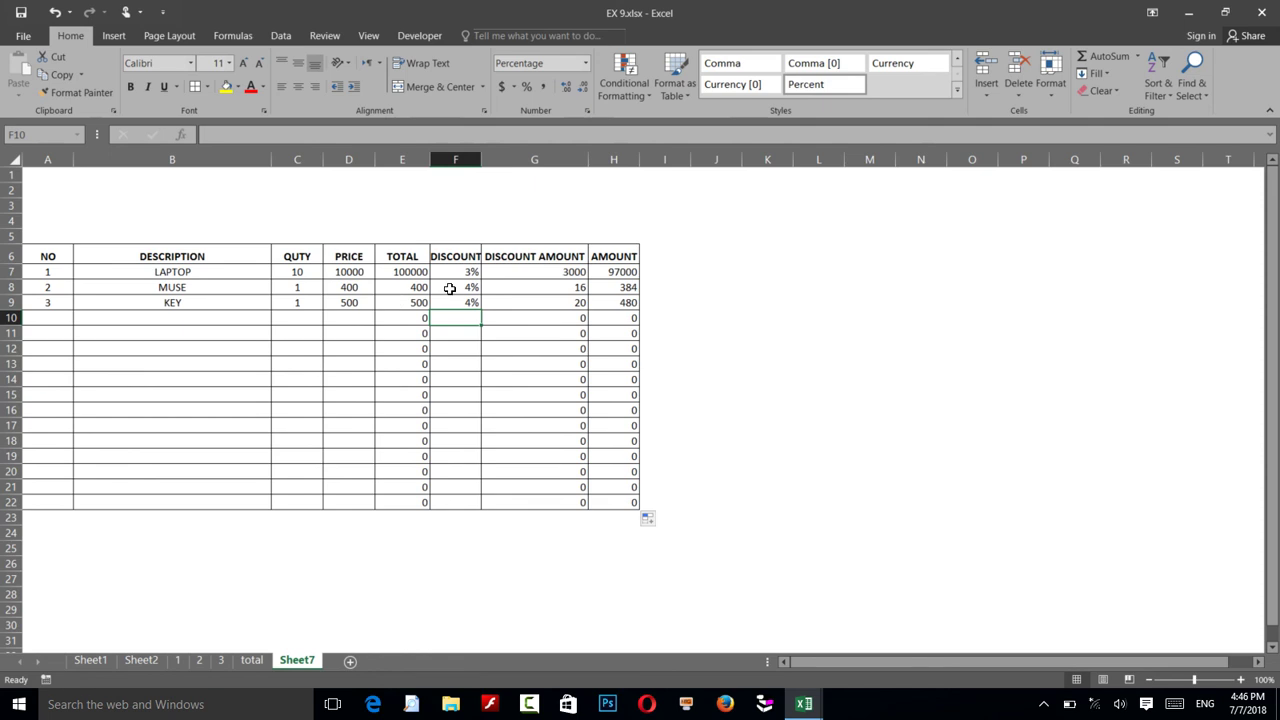
click(331, 272)
click(333, 272)
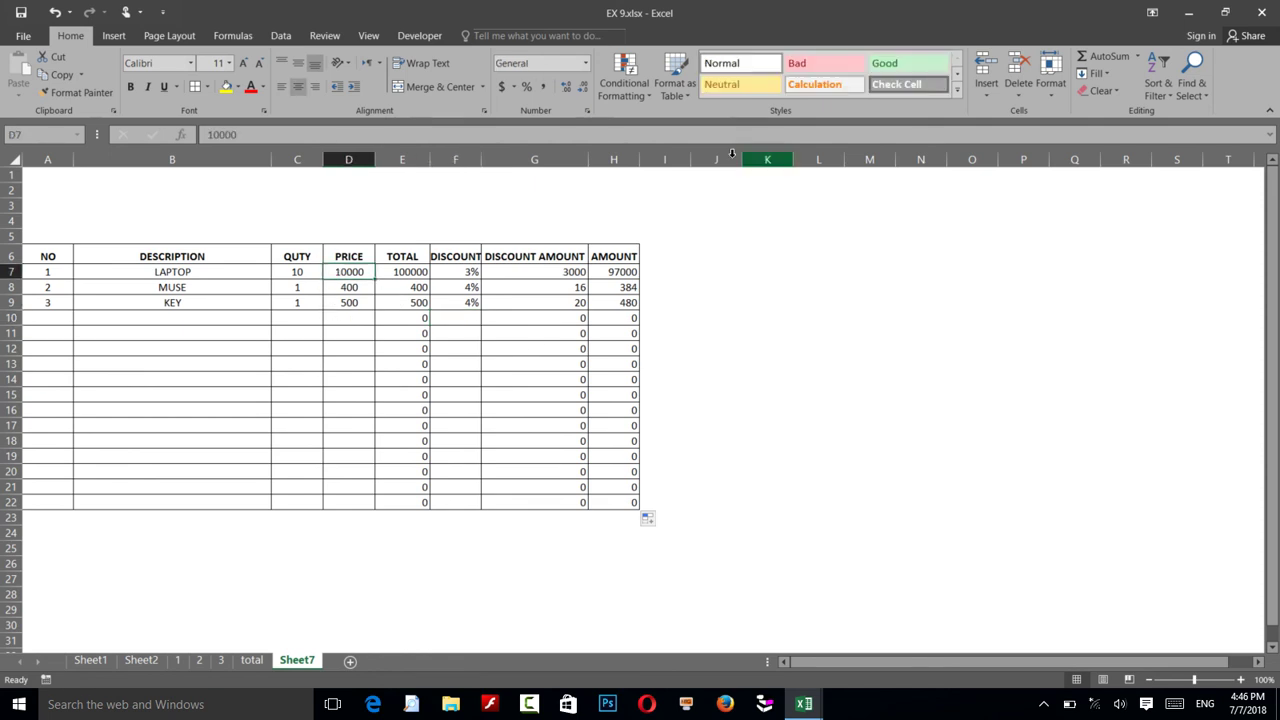
click(283, 36)
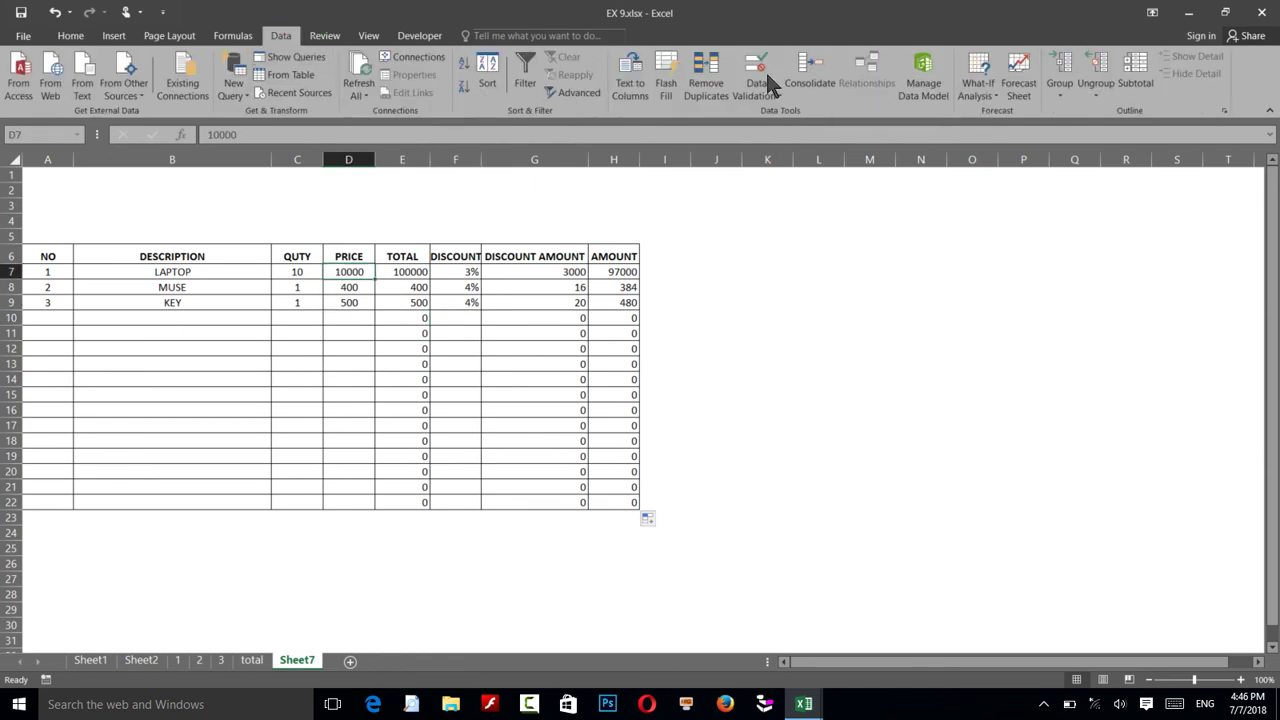
click(978, 95)
click(986, 118)
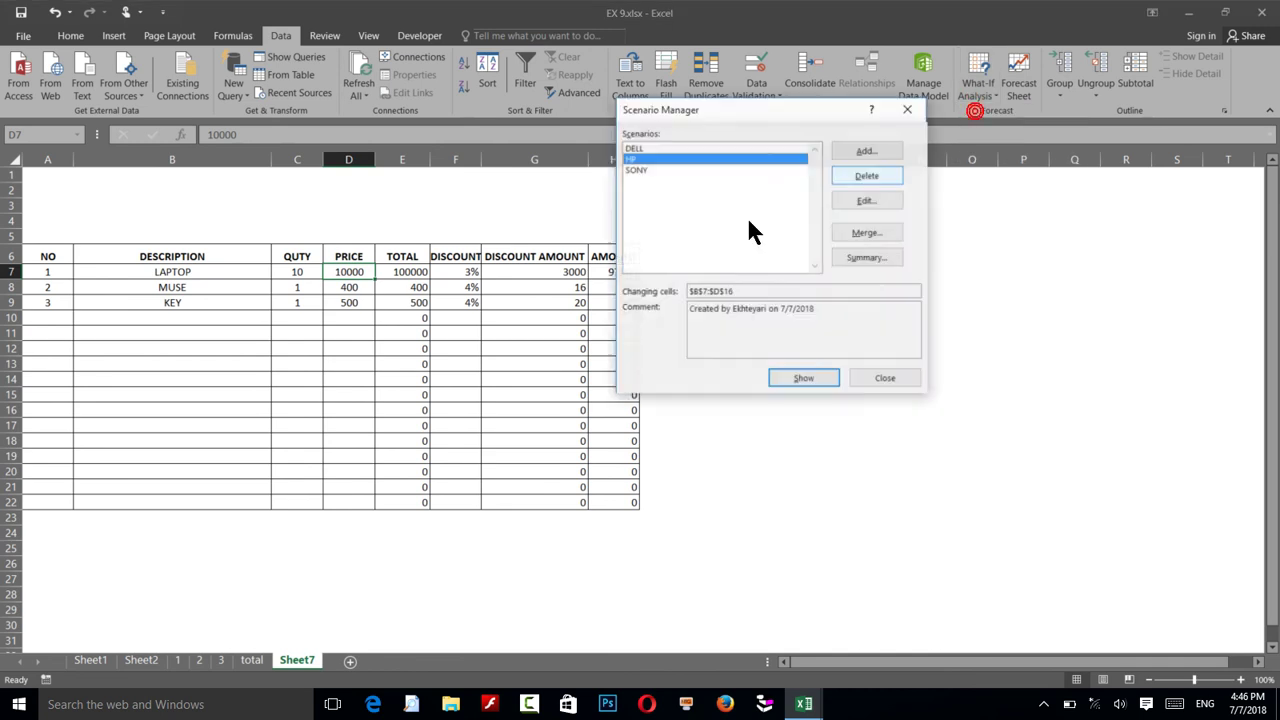
click(637, 170)
click(804, 378)
click(884, 378)
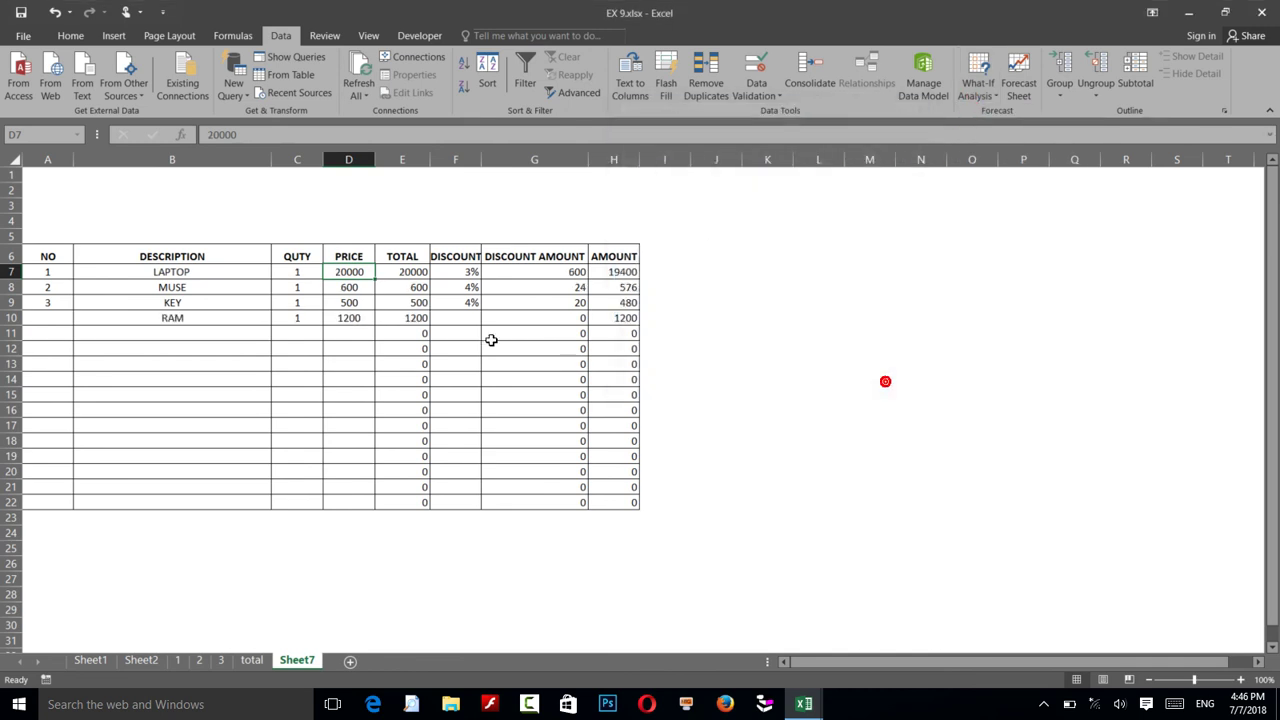
click(297, 272)
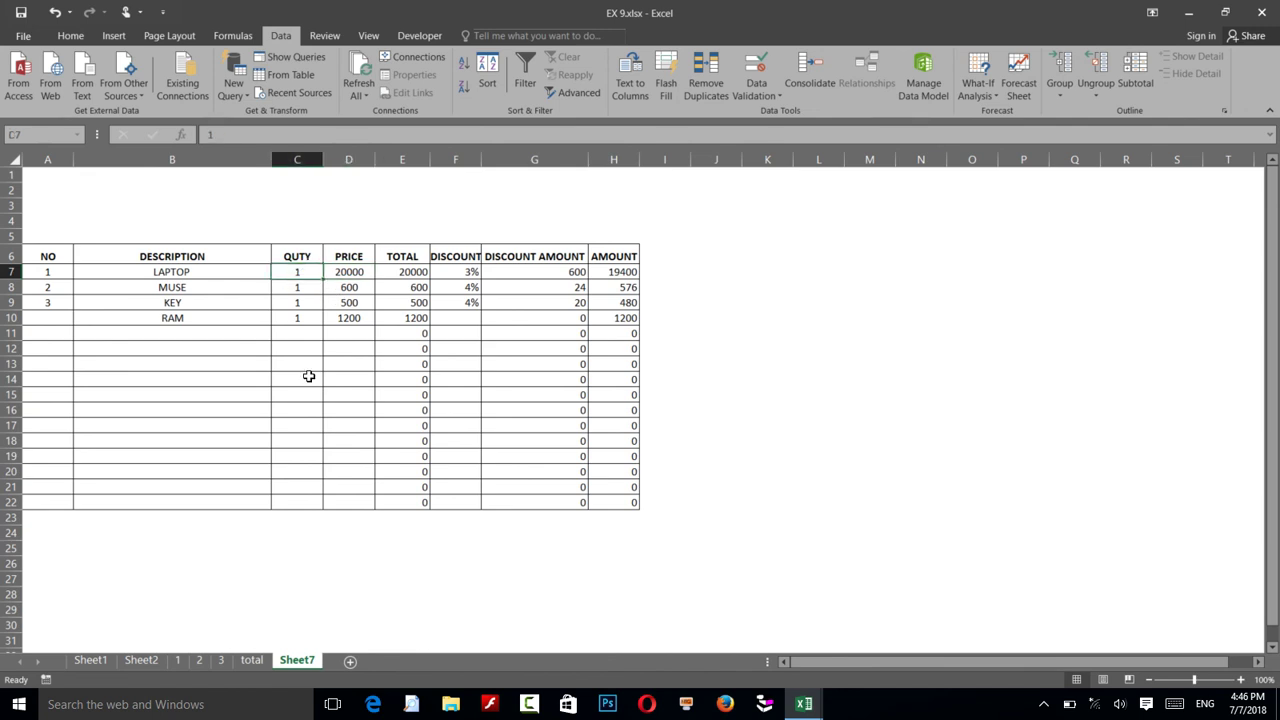
Enter quantities 30, 50, 20 and 12 in C7:C10
text(30\)
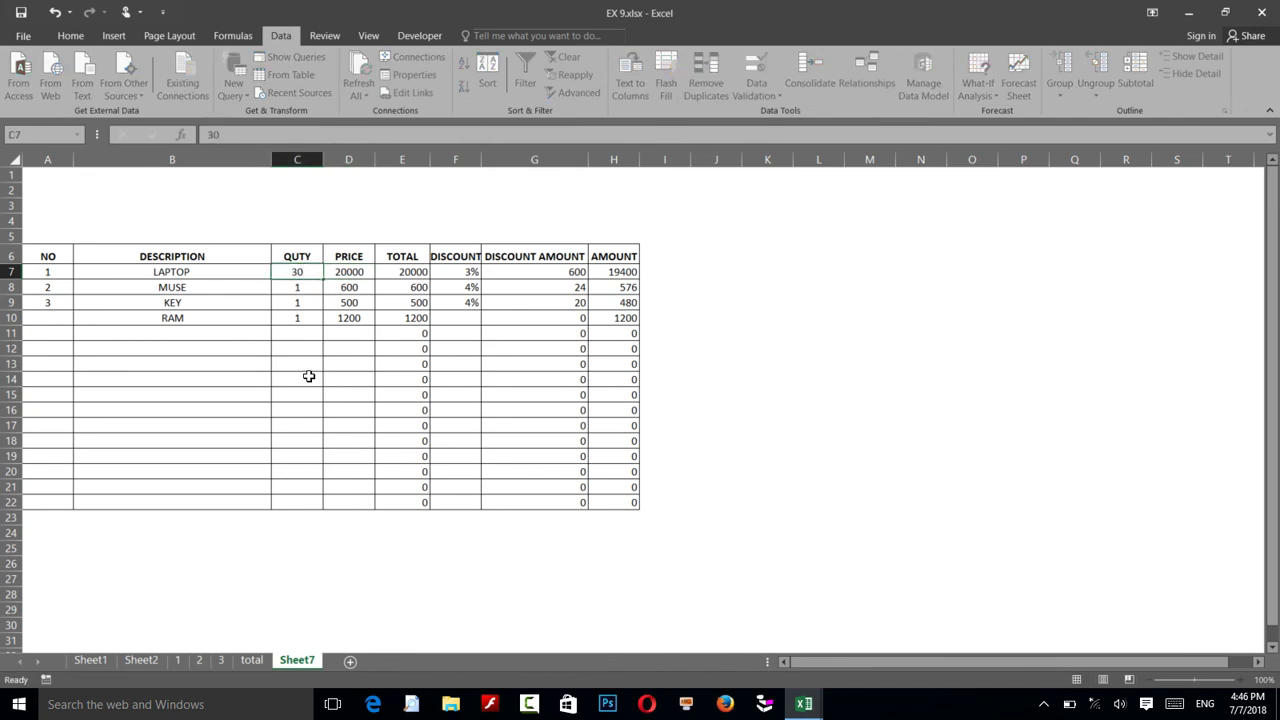
key(Return)
text(50)
key(Return)
text(2)
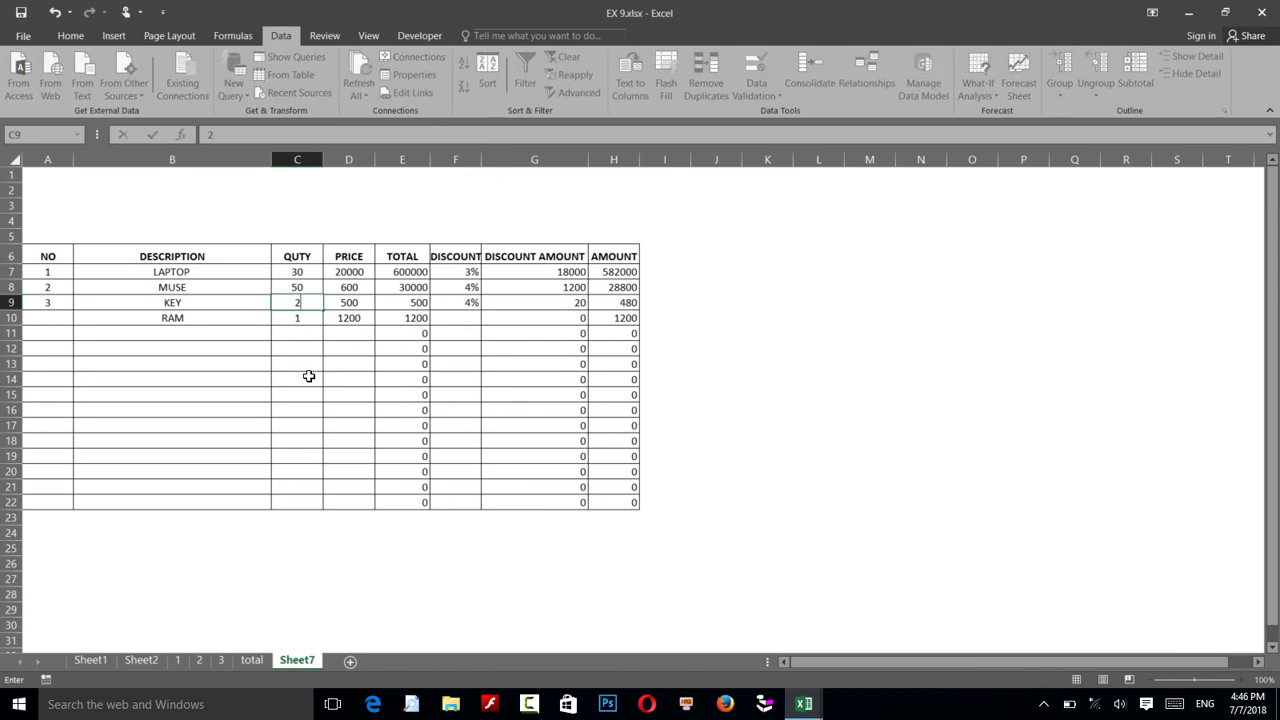
text(0)
key(Return)
text(12)
key(Return)
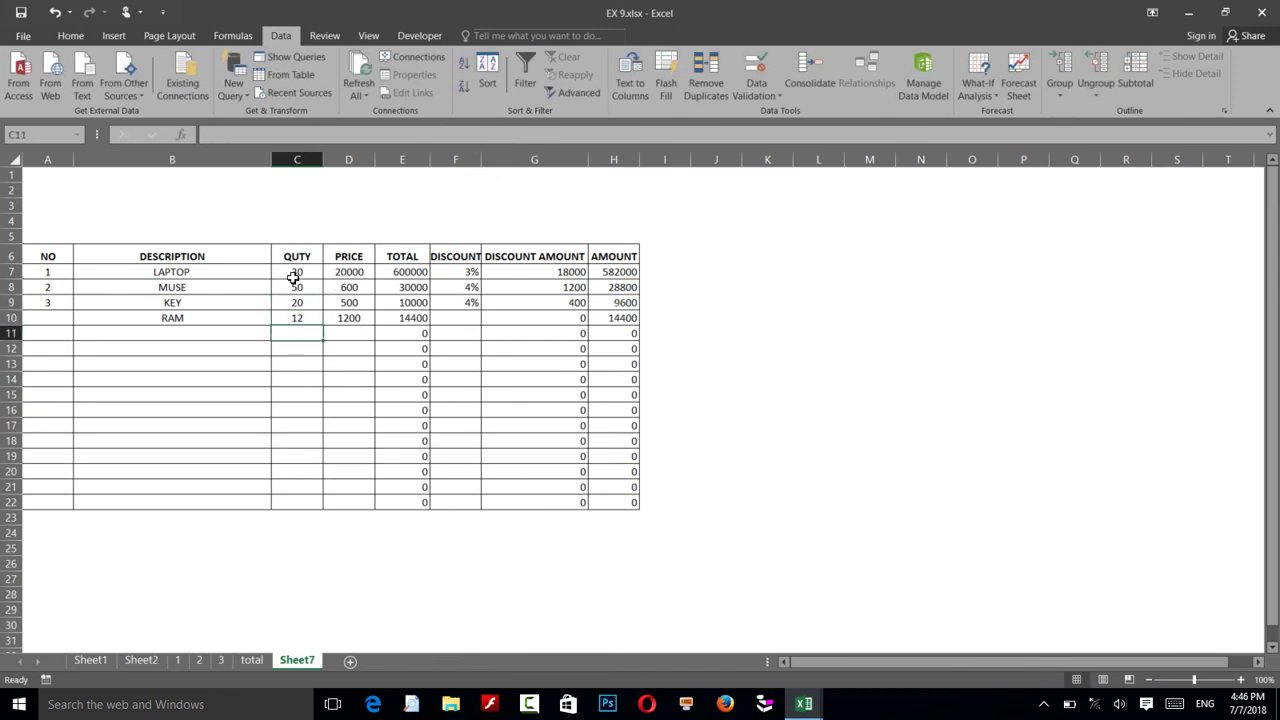
drag(294, 272, 296, 303)
Enter discounts 5%, 8%, 9% and 2% in F7:F10
click(439, 272)
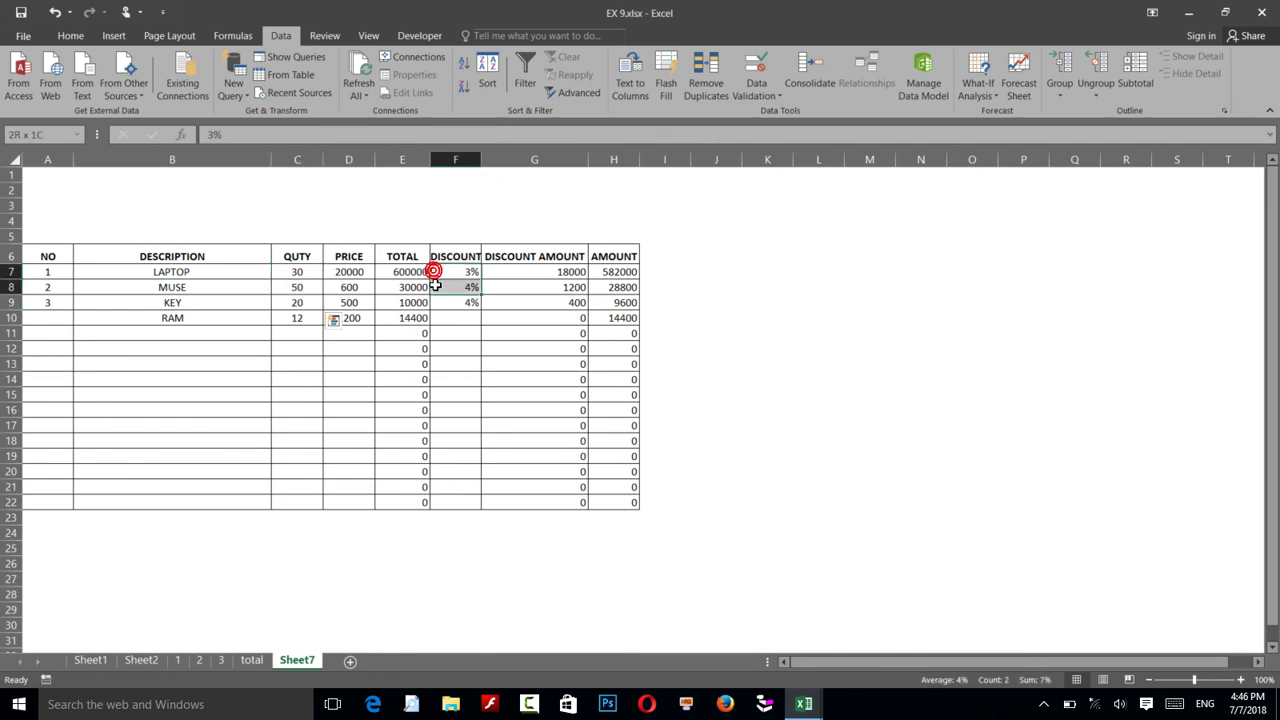
text(5)
key(Return)
text(8)
key(Return)
text(9)
key(Return)
text(2)
key(Return)
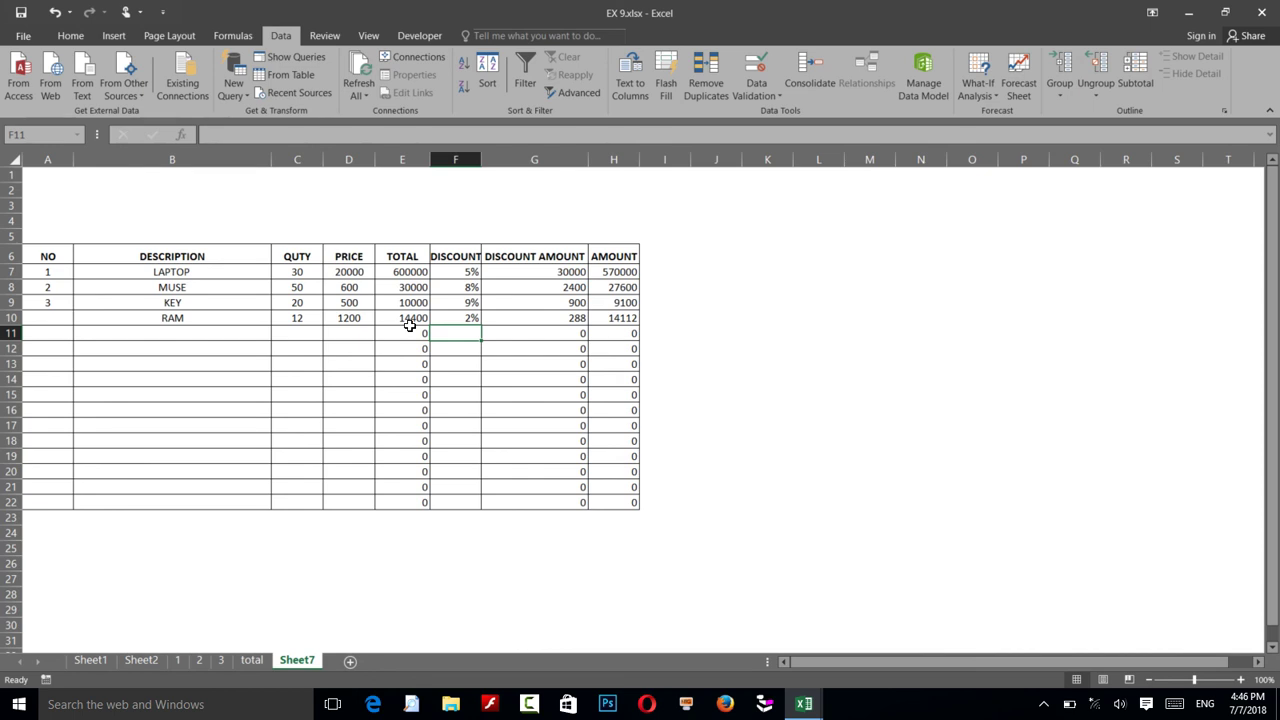
click(406, 318)
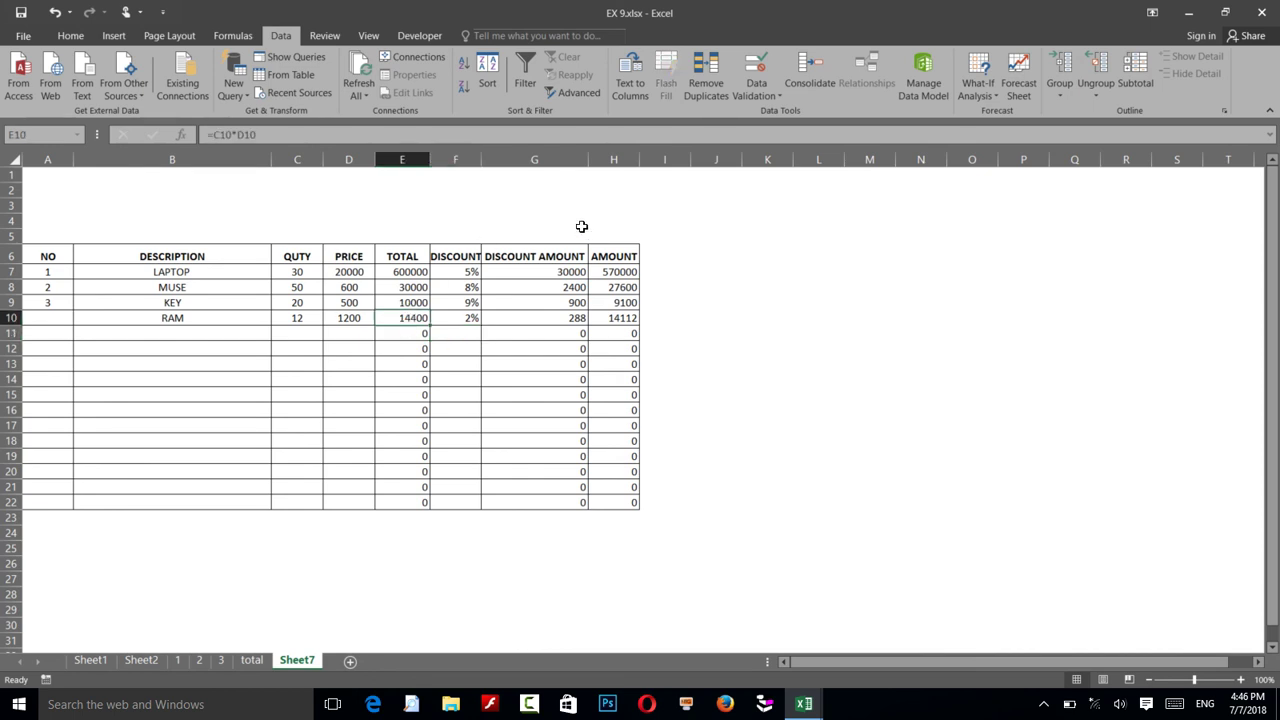
click(455, 270)
drag(455, 270, 460, 314)
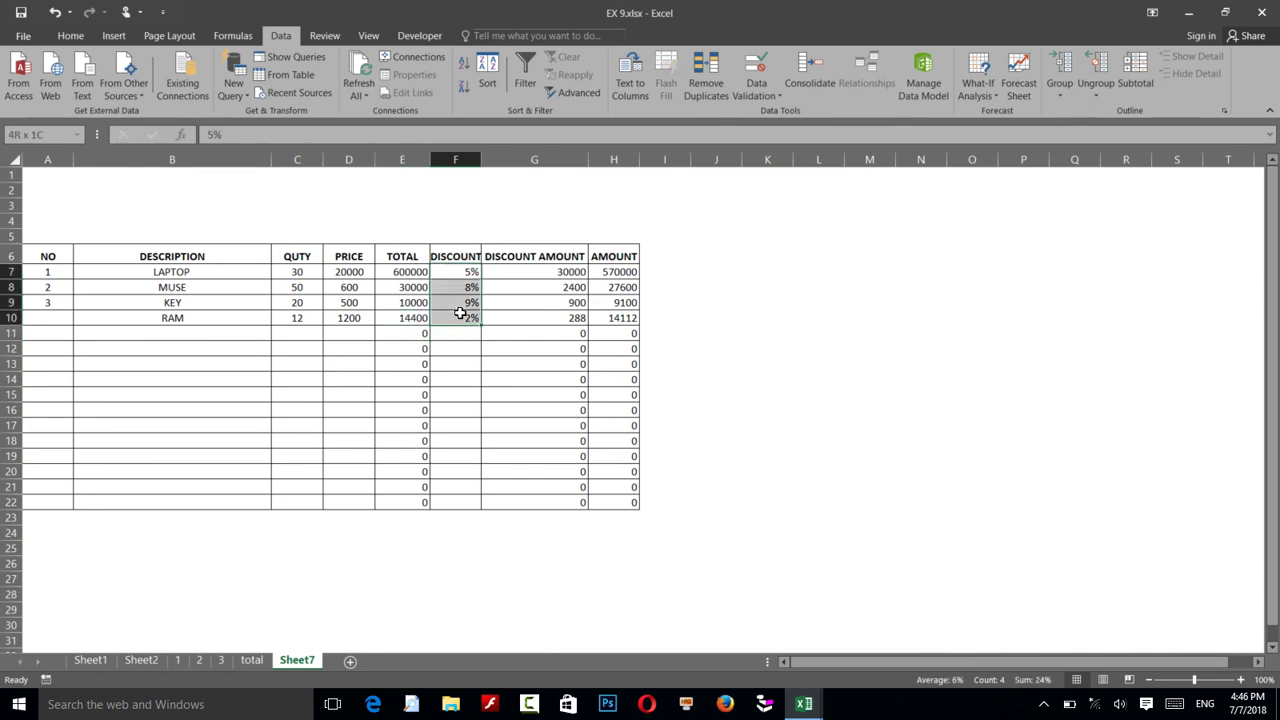
click(658, 258)
click(623, 232)
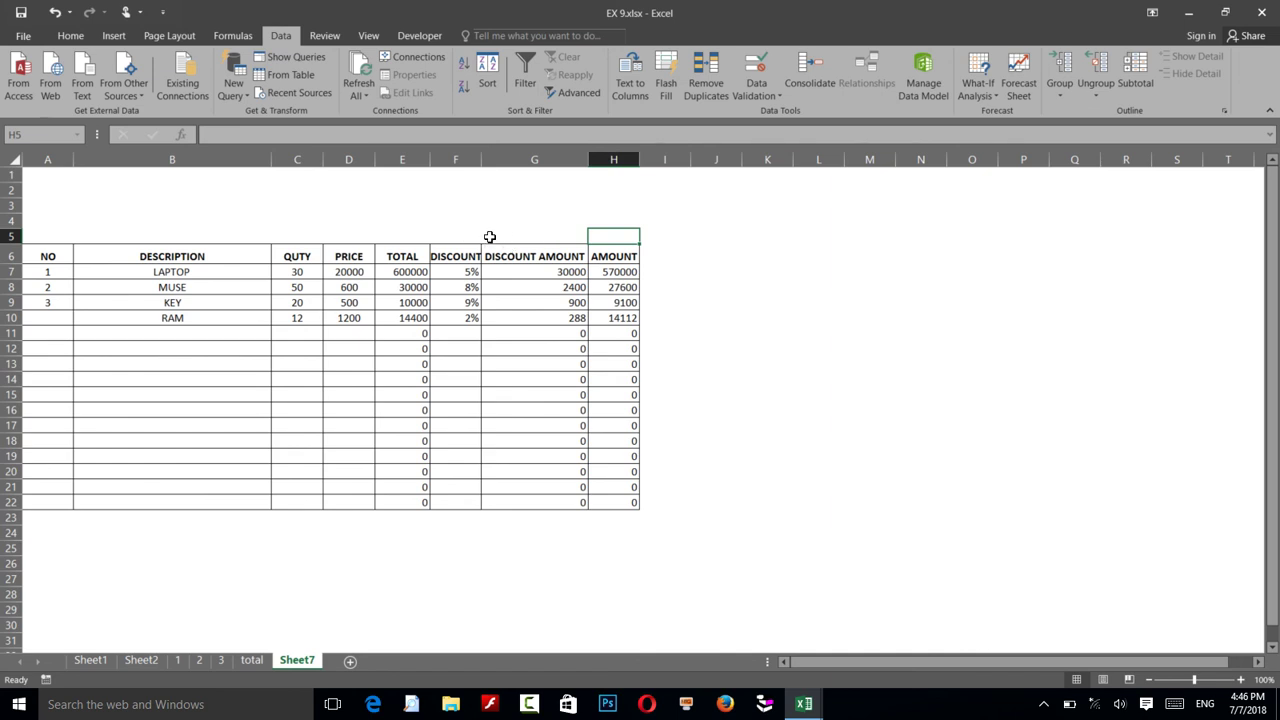
click(555, 237)
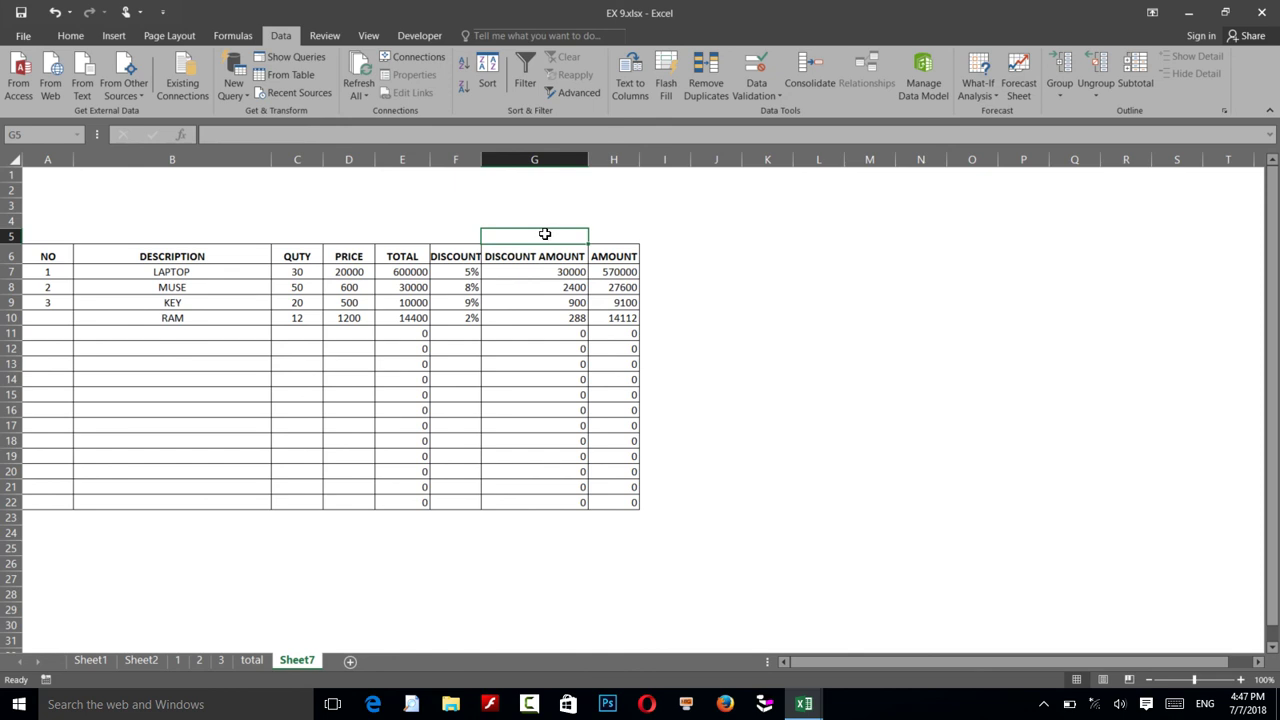
Start recording a new macro named Macro1
click(663, 273)
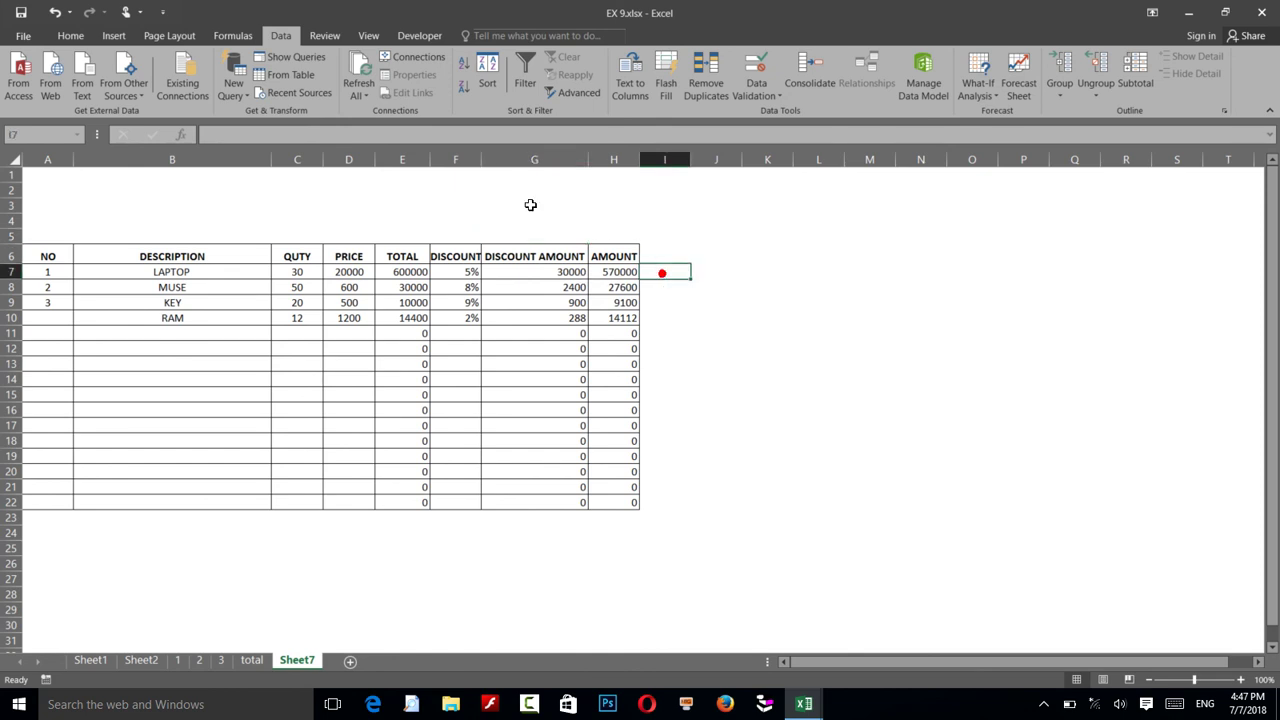
click(378, 37)
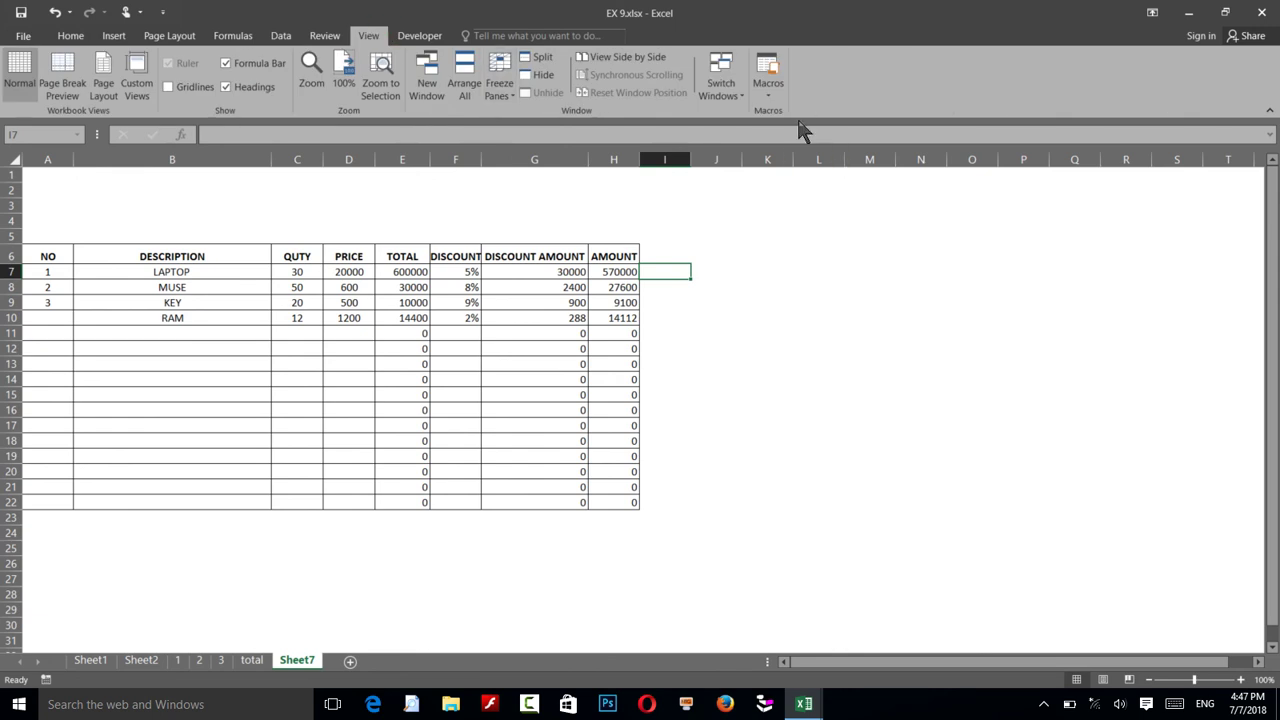
click(768, 88)
click(779, 133)
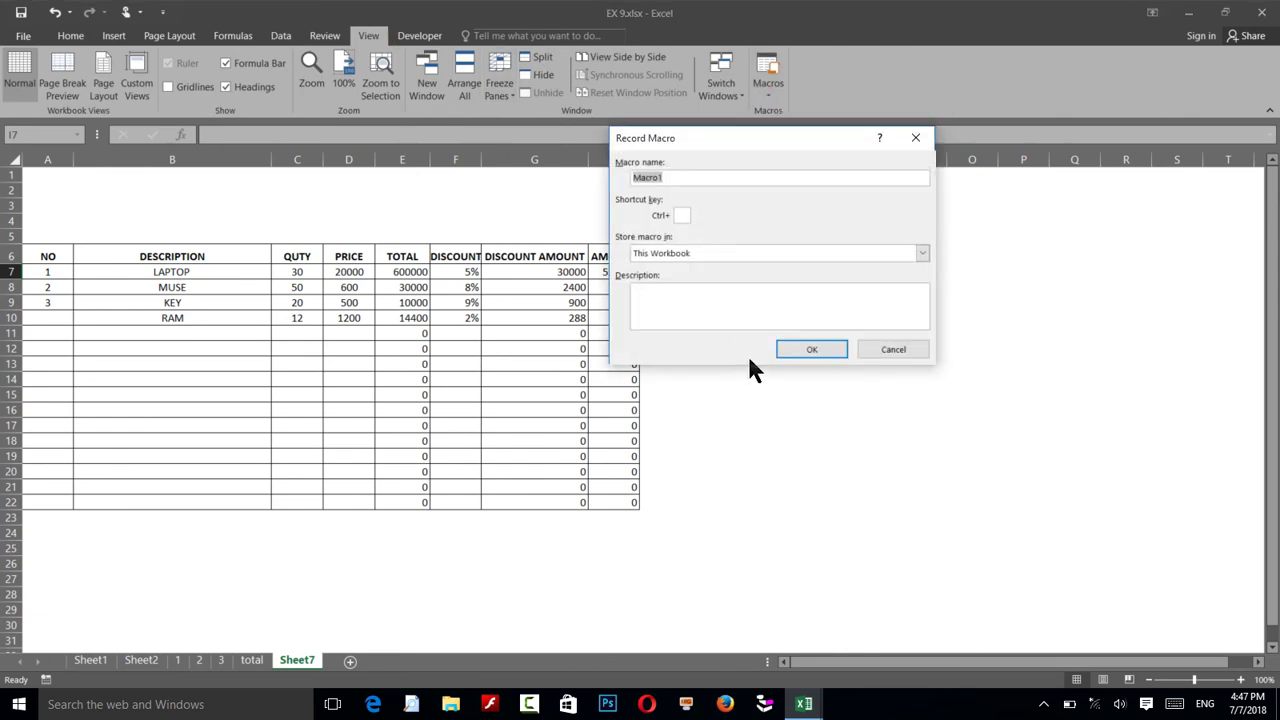
click(794, 357)
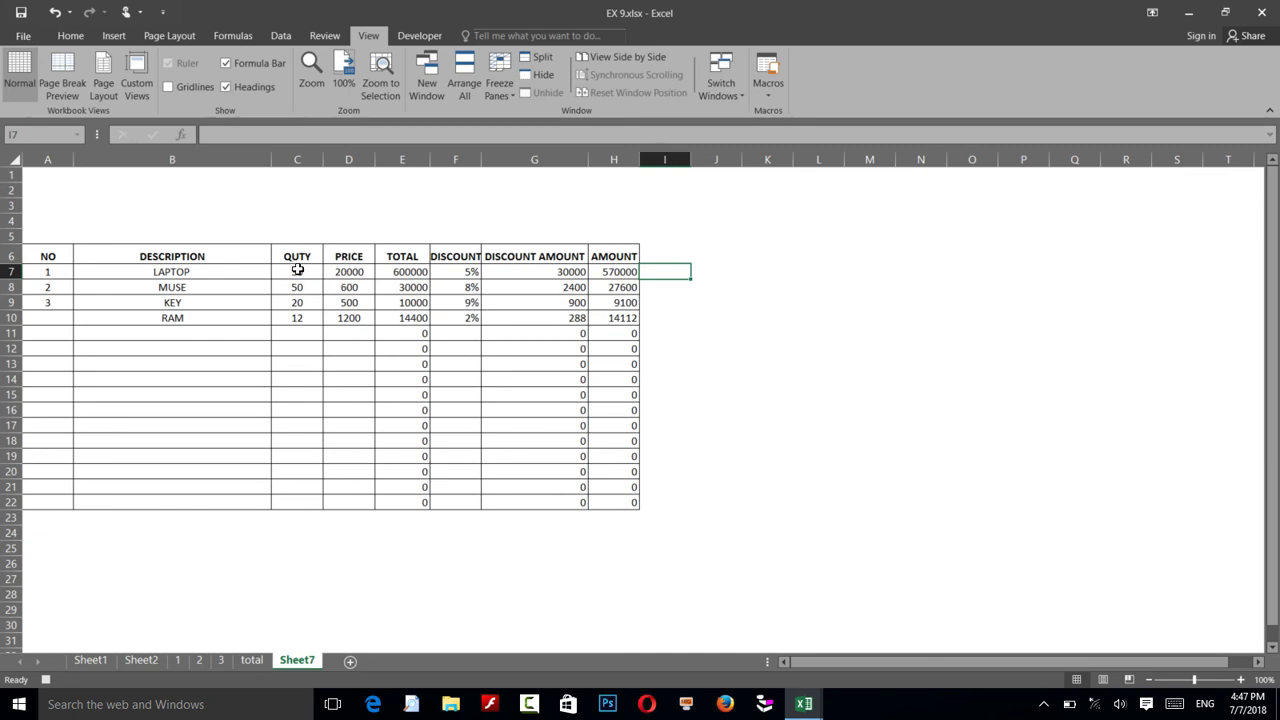
Clear the QUTY cells C7:C22 and DISCOUNT cells F7:F22
drag(297, 270, 314, 380)
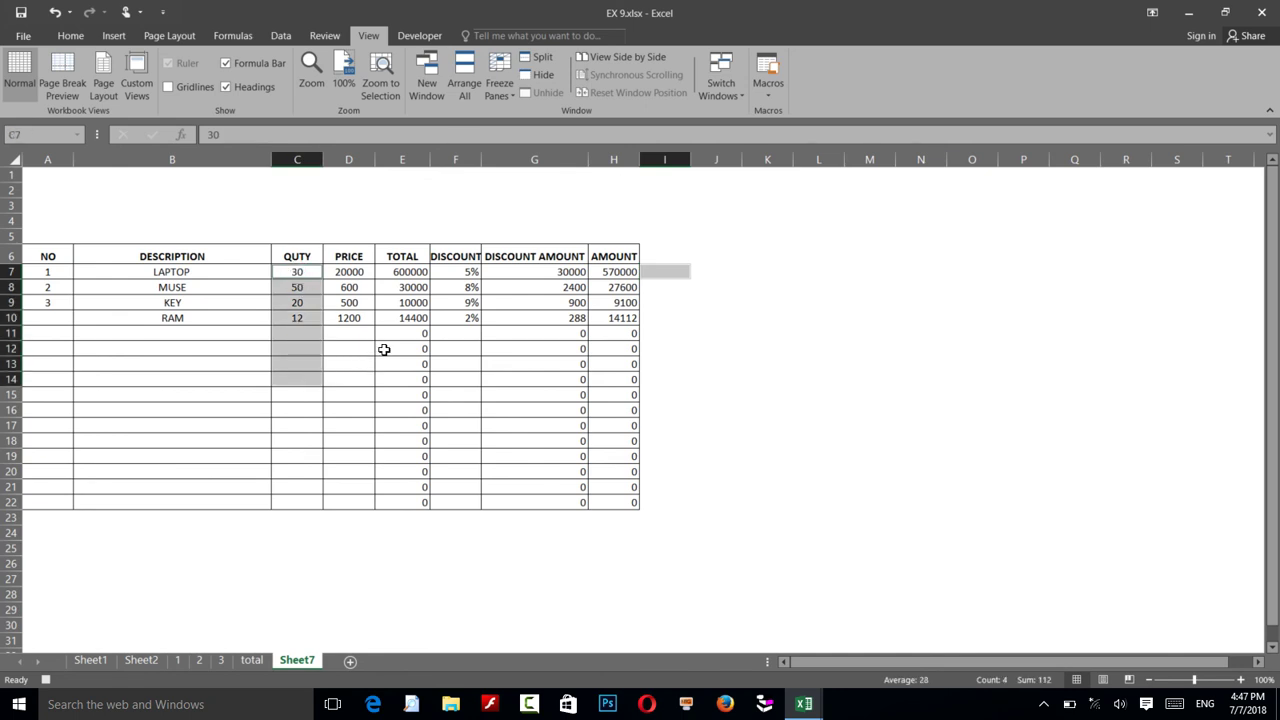
click(381, 347)
drag(311, 279, 304, 501)
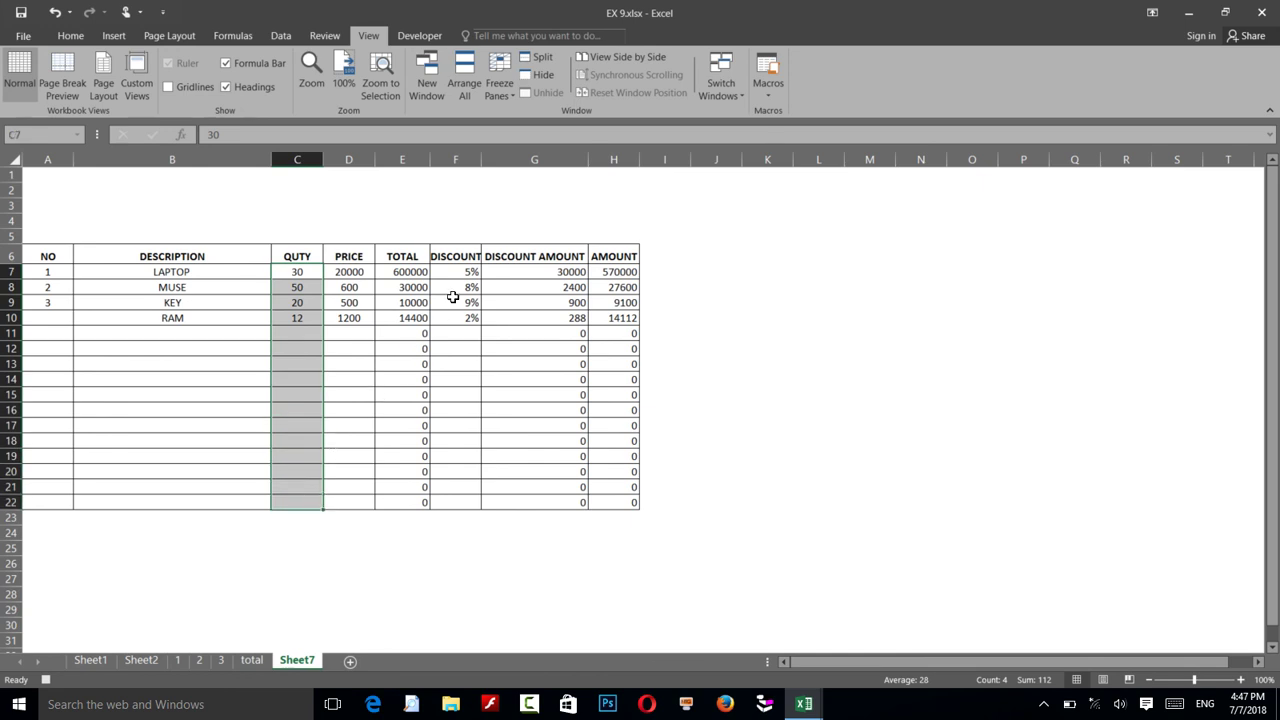
ctrl+drag(463, 270, 458, 503)
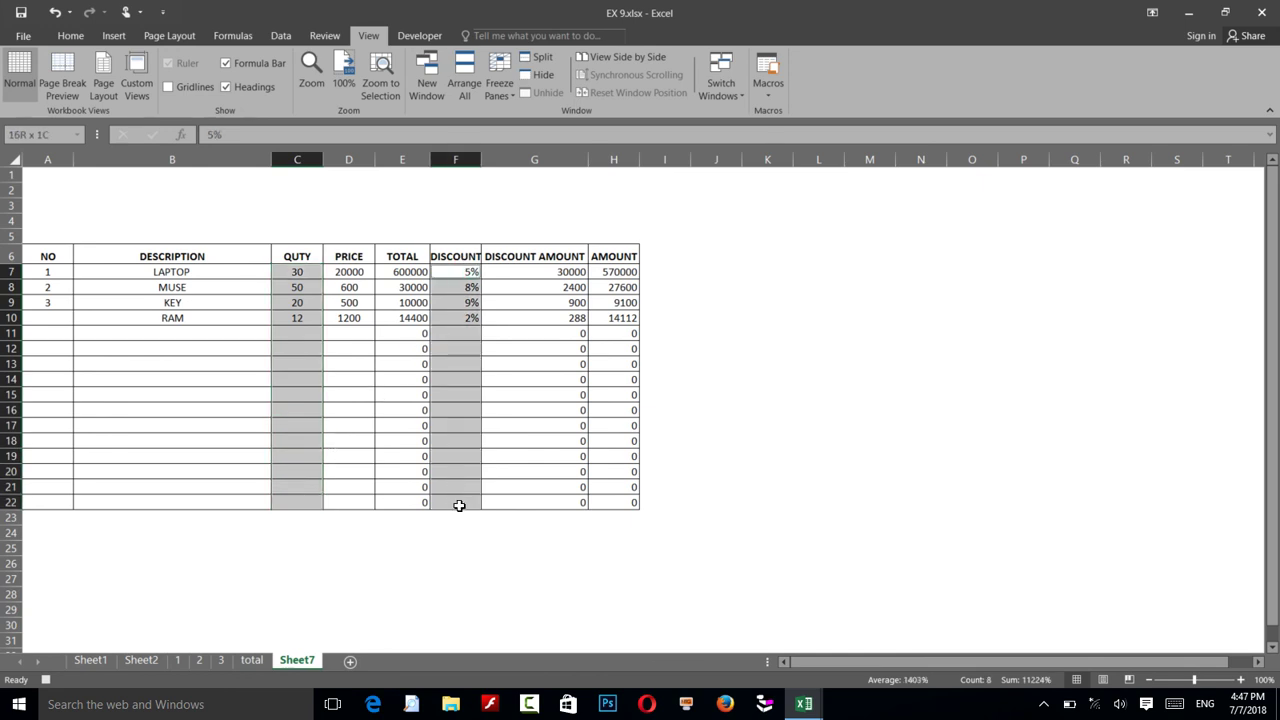
key(Delete)
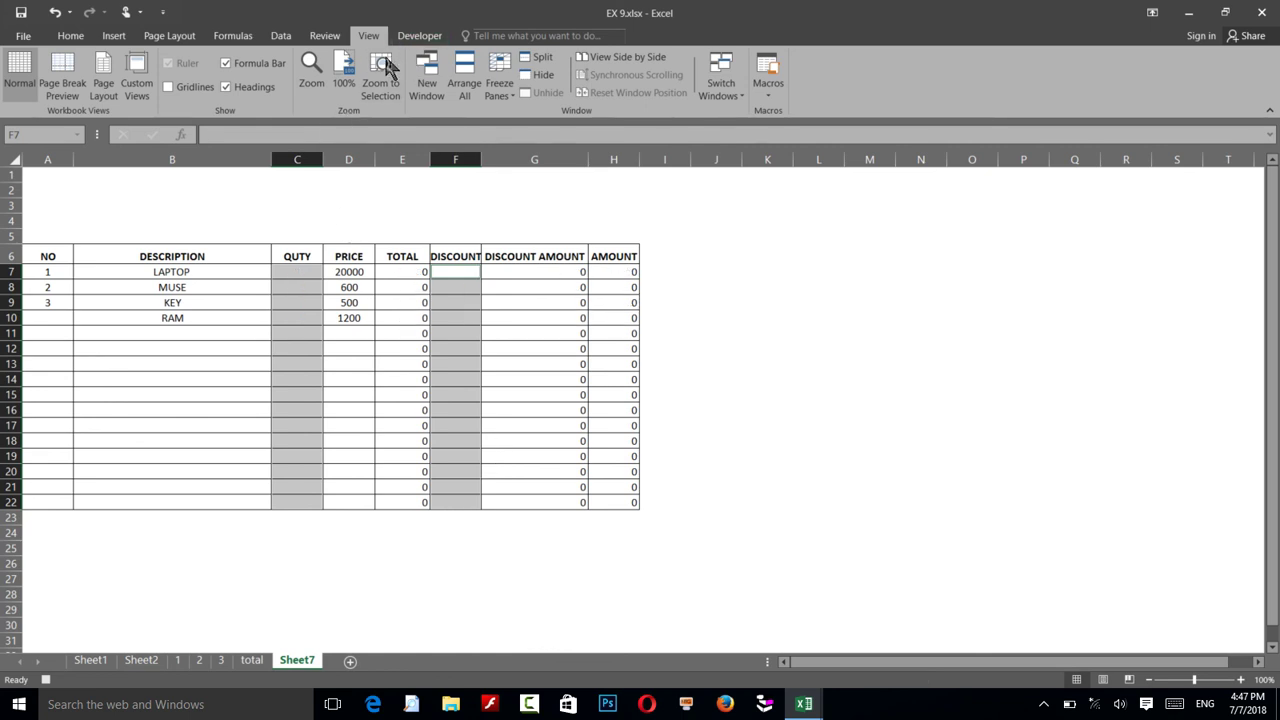
Stop recording and draw a Form Controls button beside the table assigned to Macro1
click(768, 88)
click(782, 135)
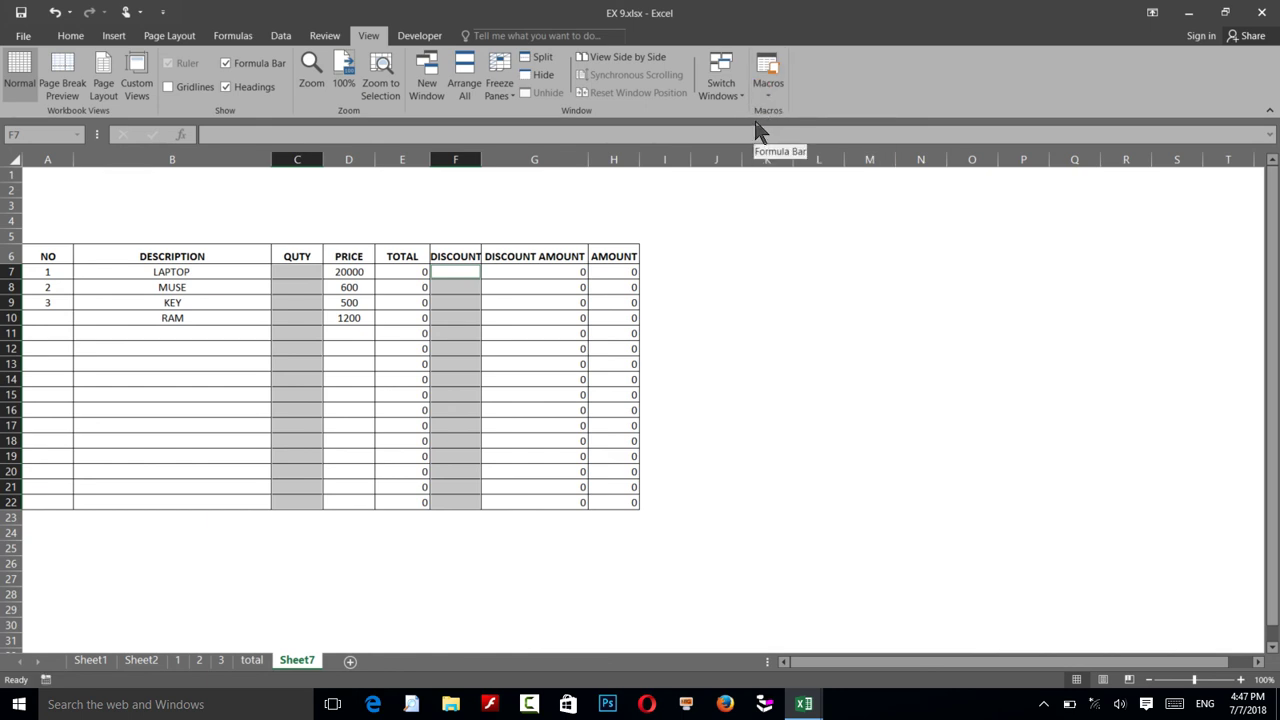
click(416, 36)
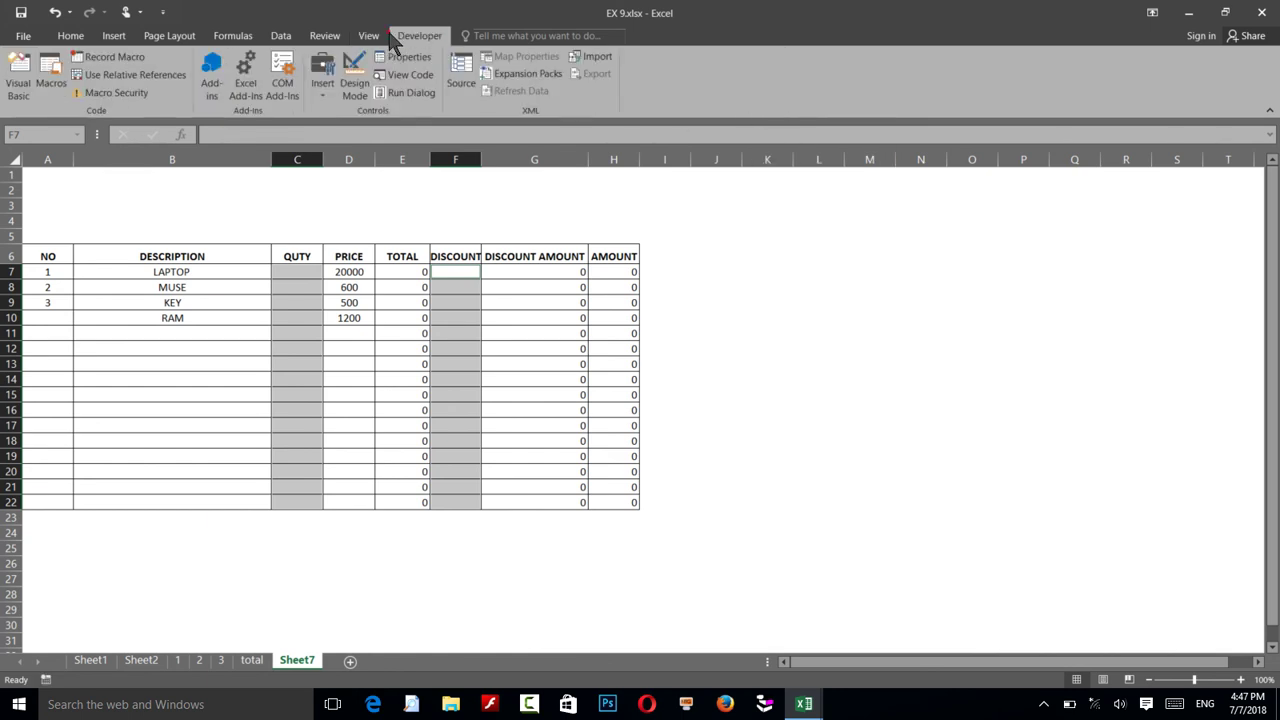
click(318, 92)
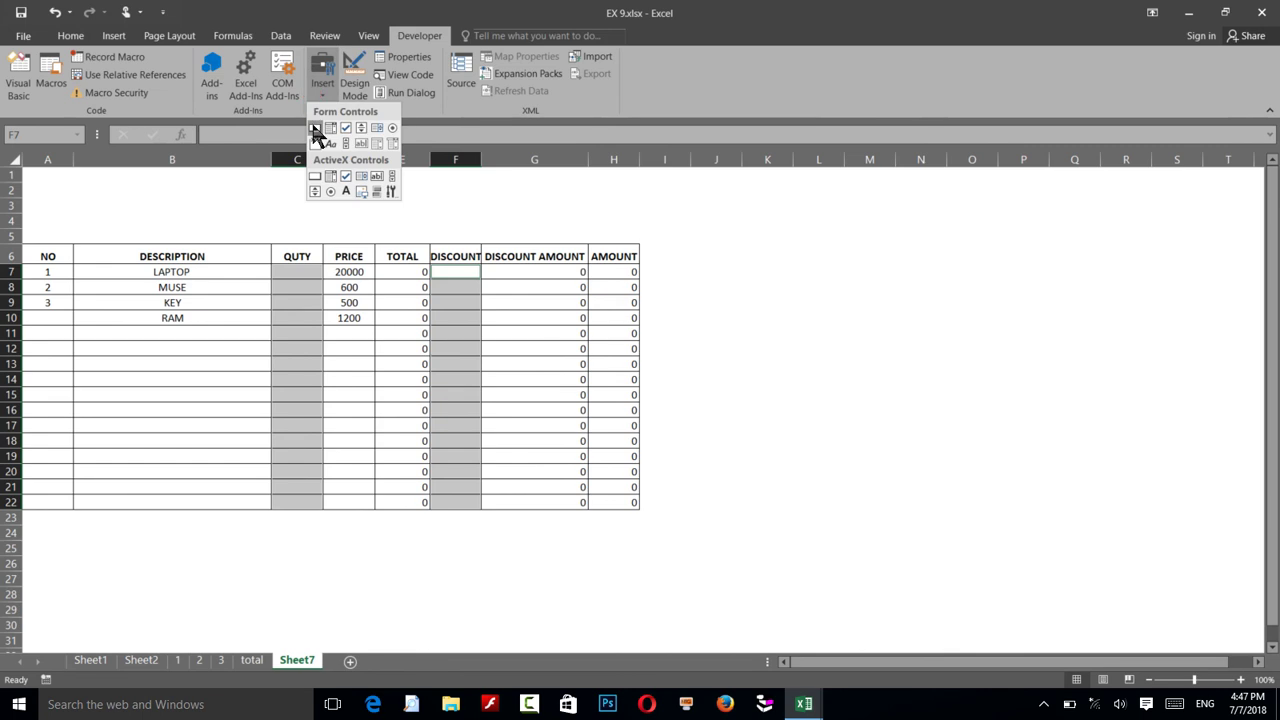
click(315, 130)
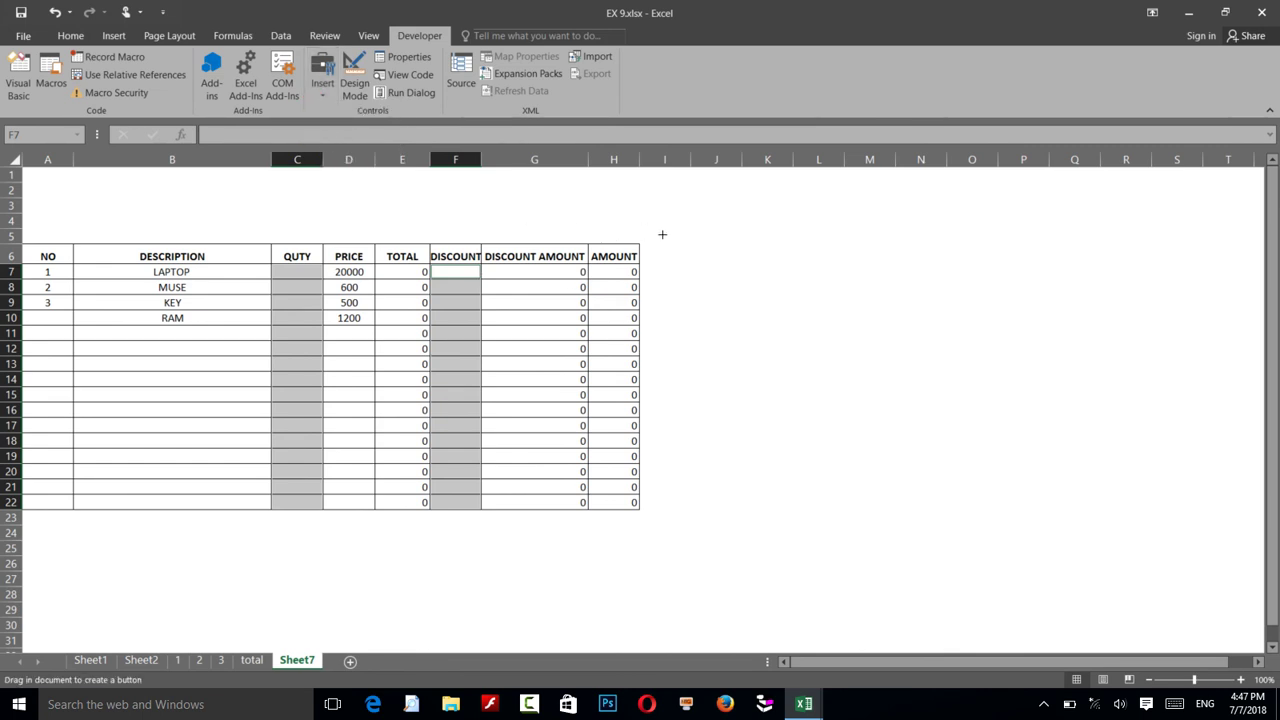
drag(662, 234, 730, 270)
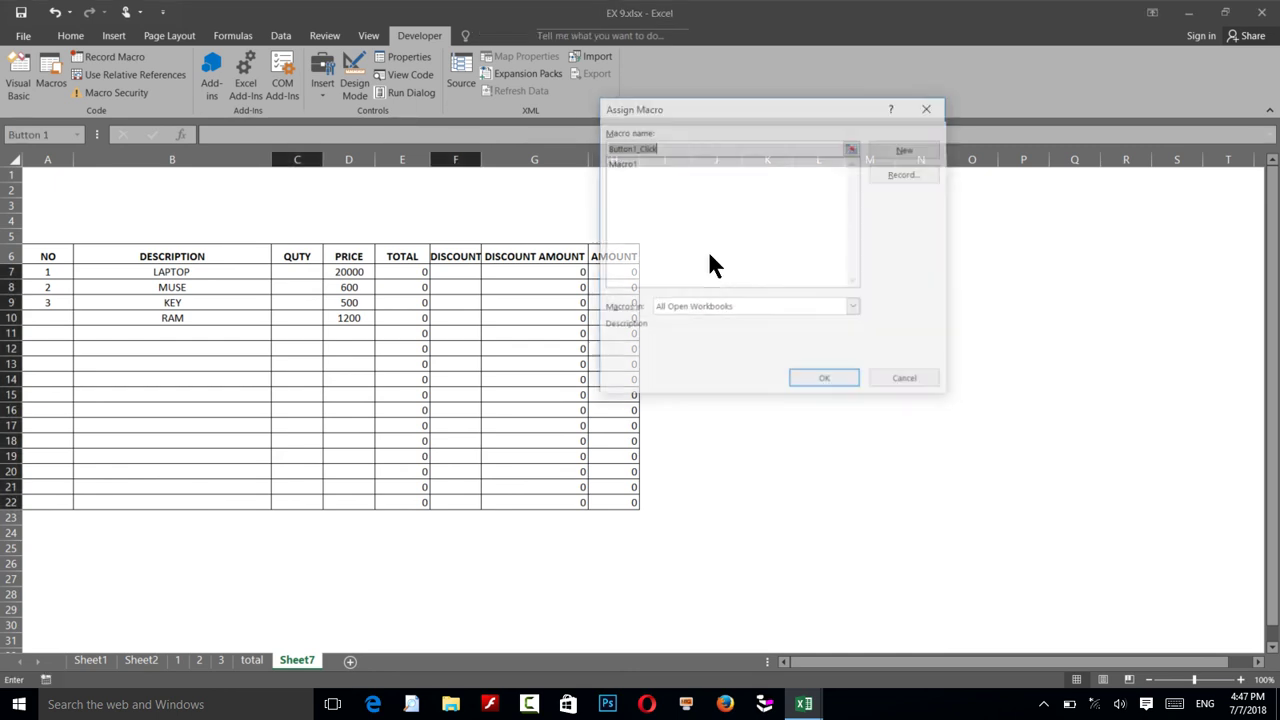
click(623, 162)
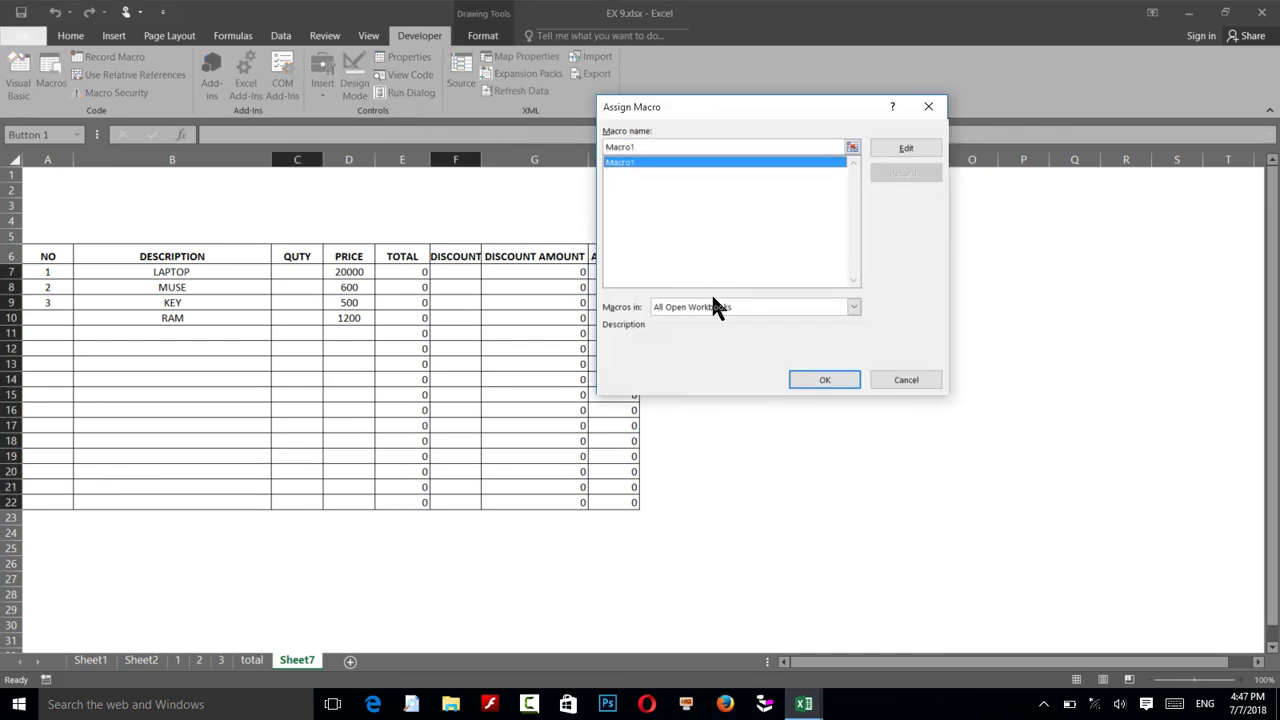
click(815, 381)
Rename the button's caption to CLEAN
click(700, 256)
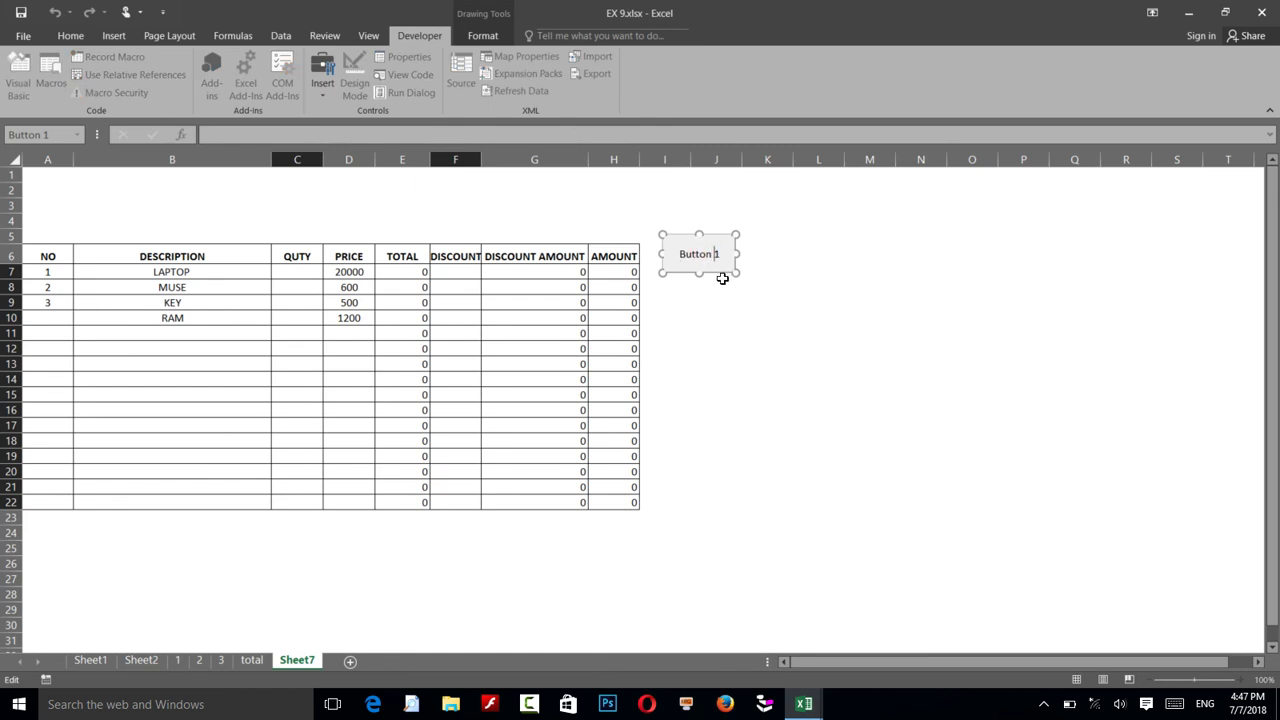
key(BackSpace)
key(BackSpace)
key(BackSpace)
key(BackSpace)
key(BackSpace)
text(R)
key(BackSpace)
text(N)
click(777, 255)
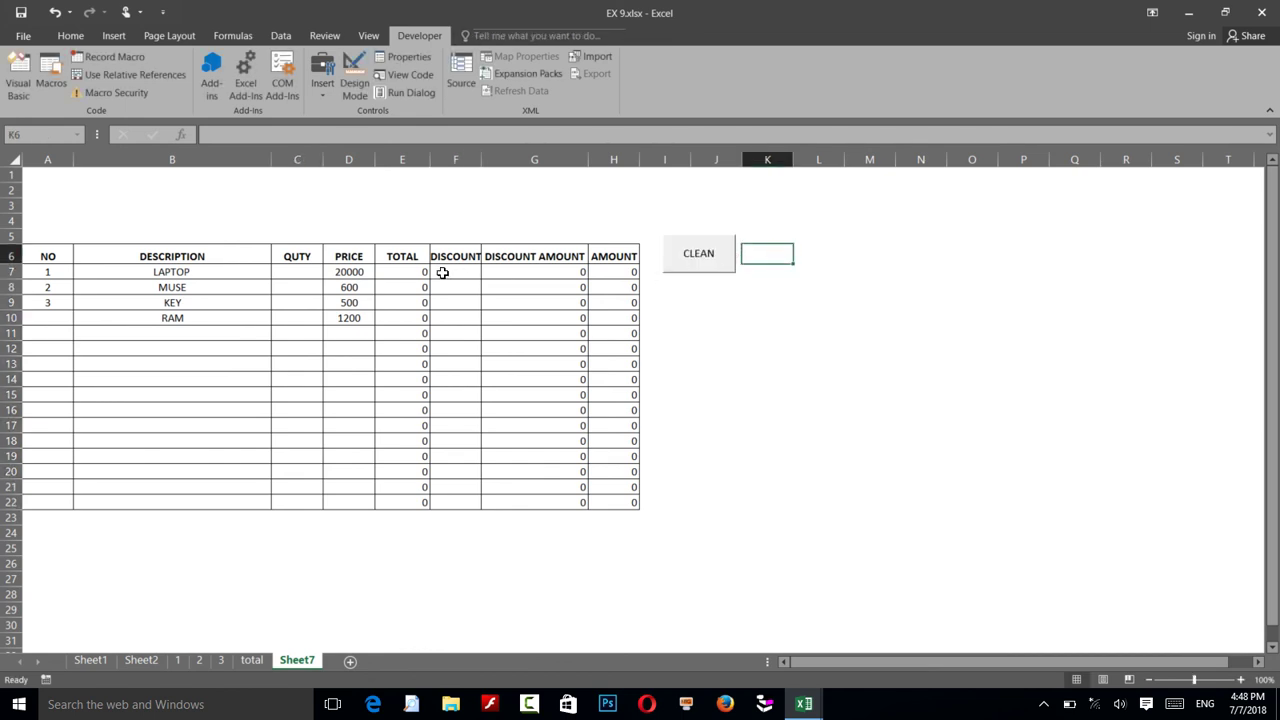
Show the HP scenario via Scenario Manager, loading prices 10000, 400 and 500
click(280, 36)
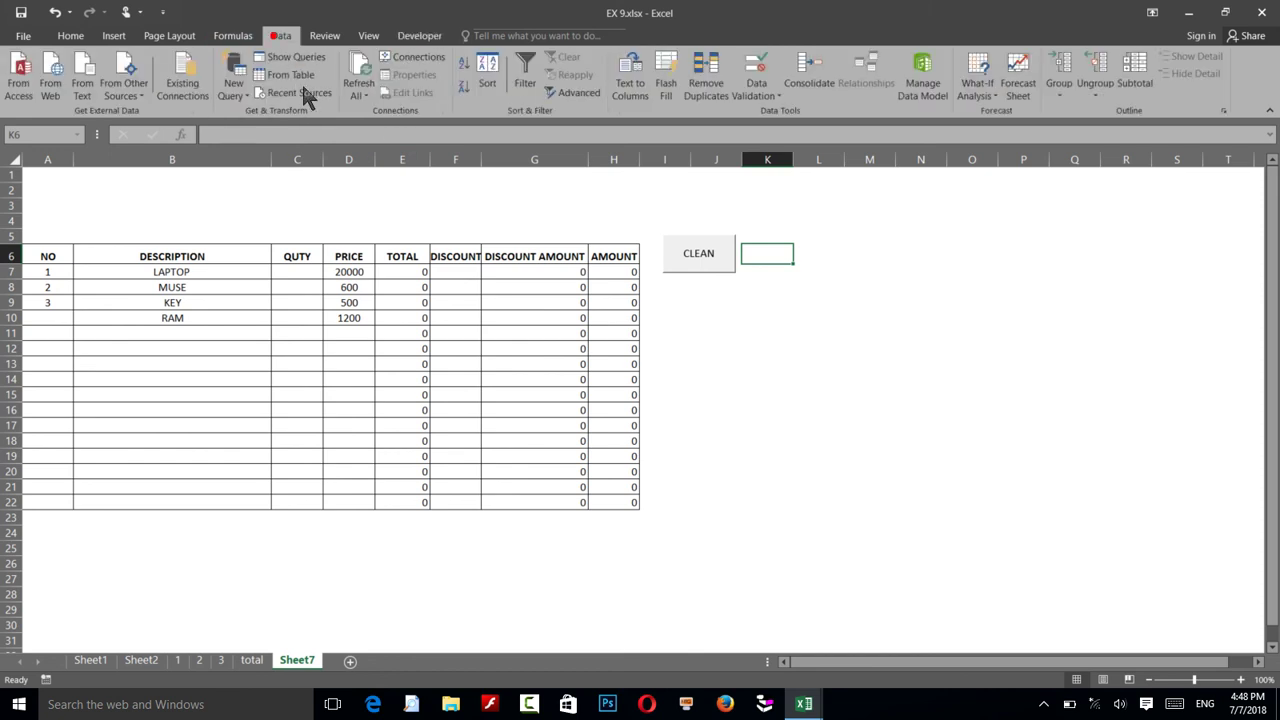
click(966, 96)
click(985, 128)
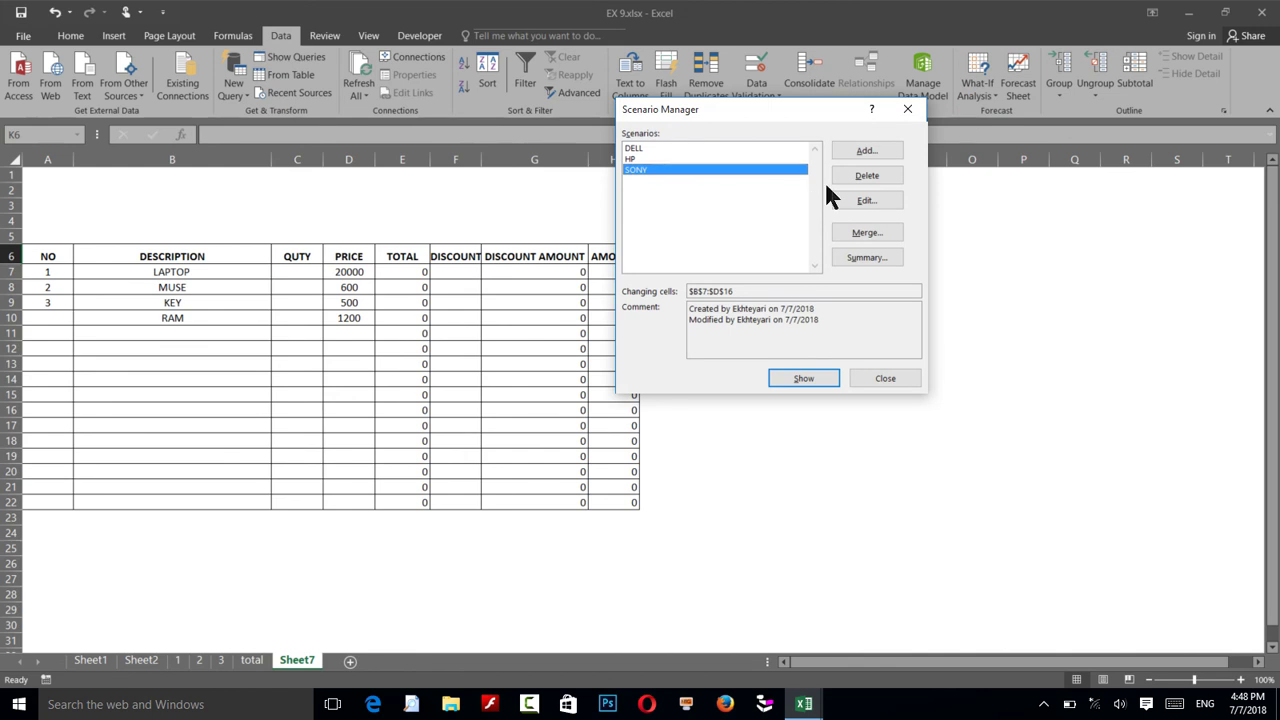
click(635, 159)
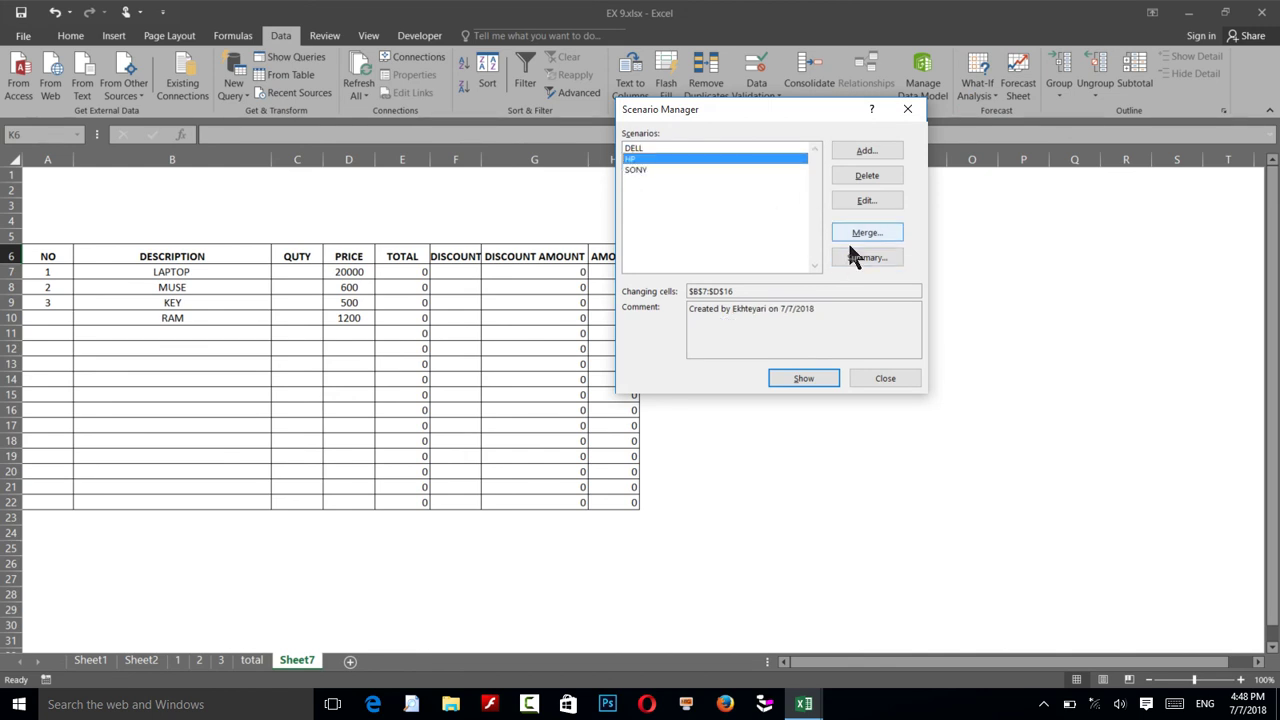
click(810, 380)
click(871, 378)
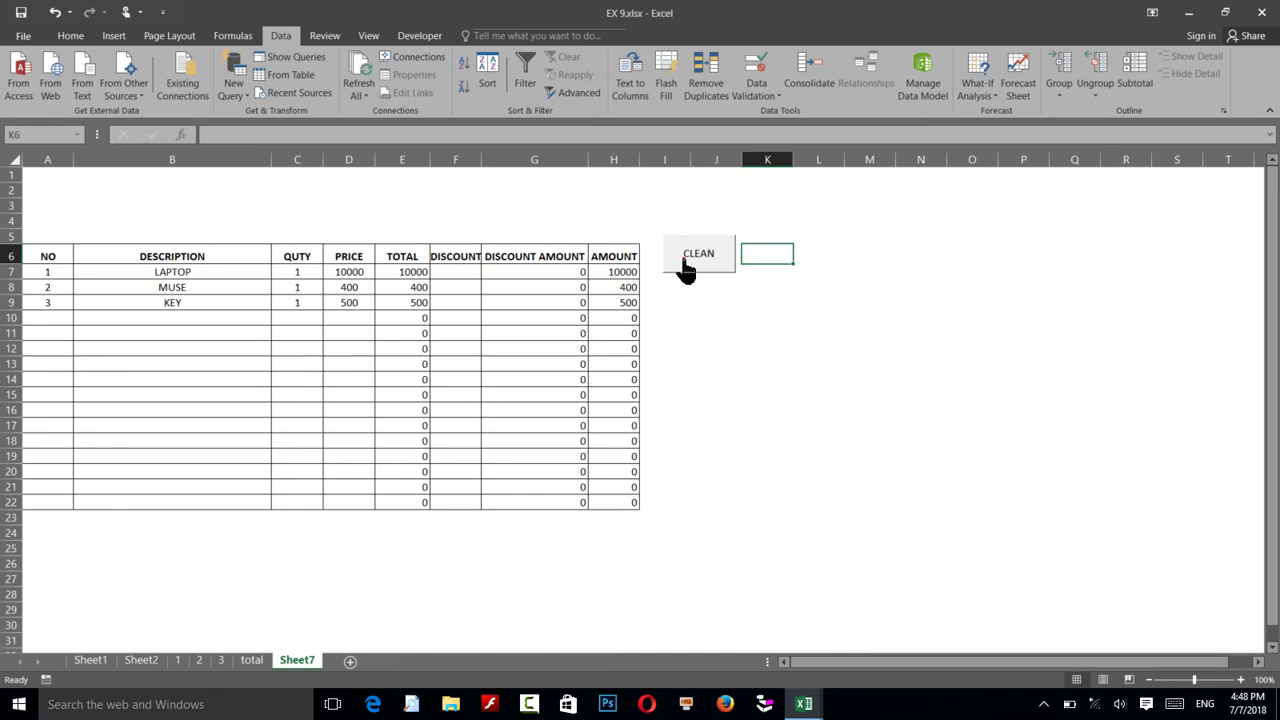
Run CLEAN, then enter quantities 10, 60 and 30 in C7:C9
click(685, 260)
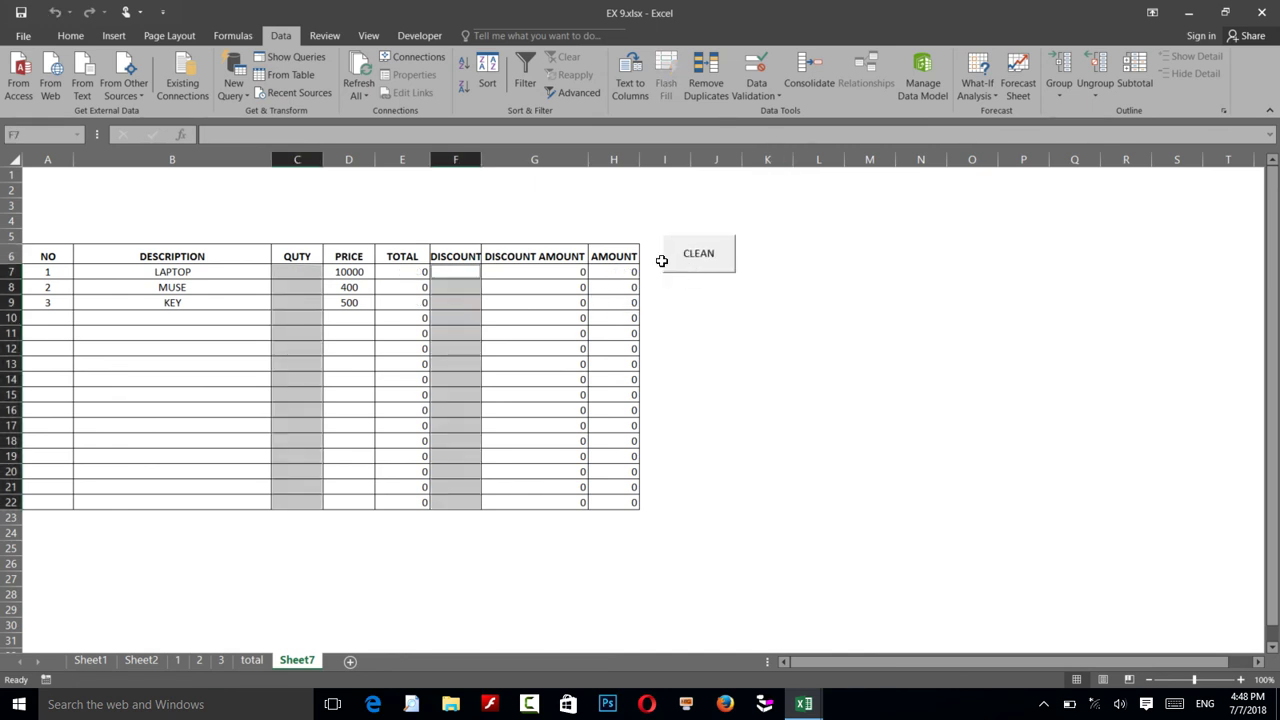
click(306, 272)
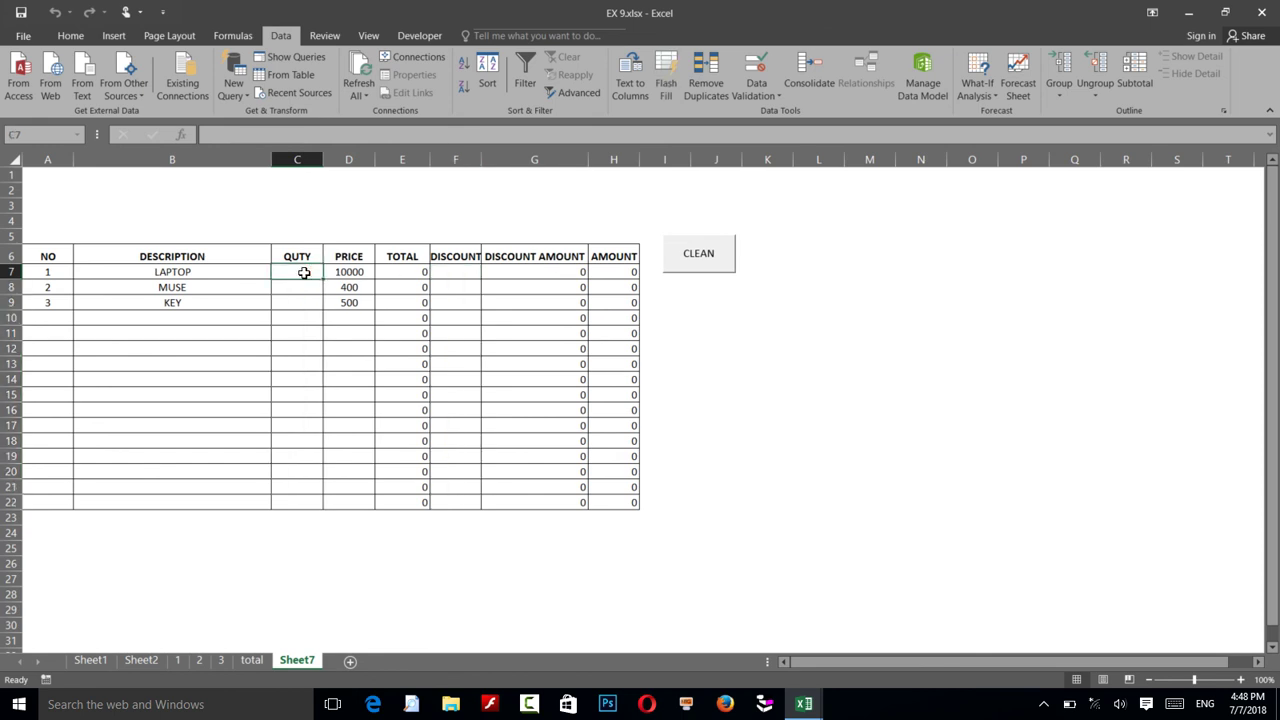
text(10)
key(Return)
text(60)
key(Return)
text(30)
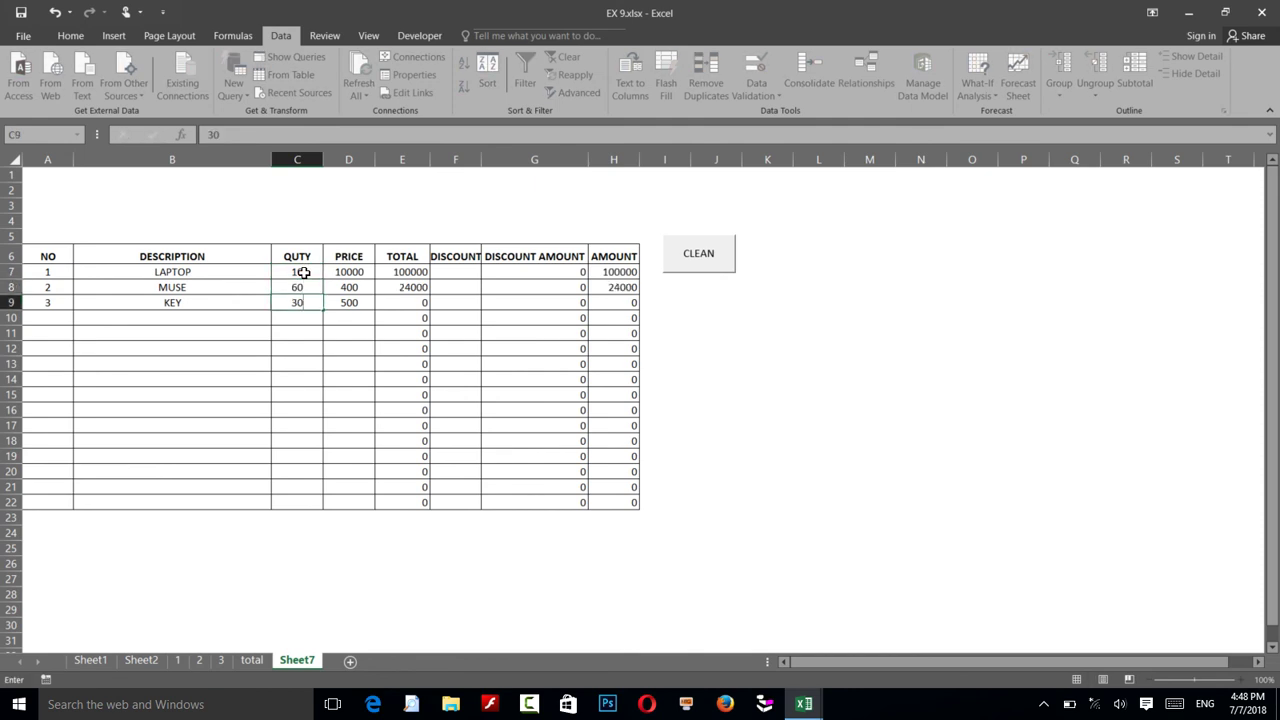
key(Return)
Enter discounts 40, 5 and 6 from F7 down, then run CLEAN again to clear them
click(444, 270)
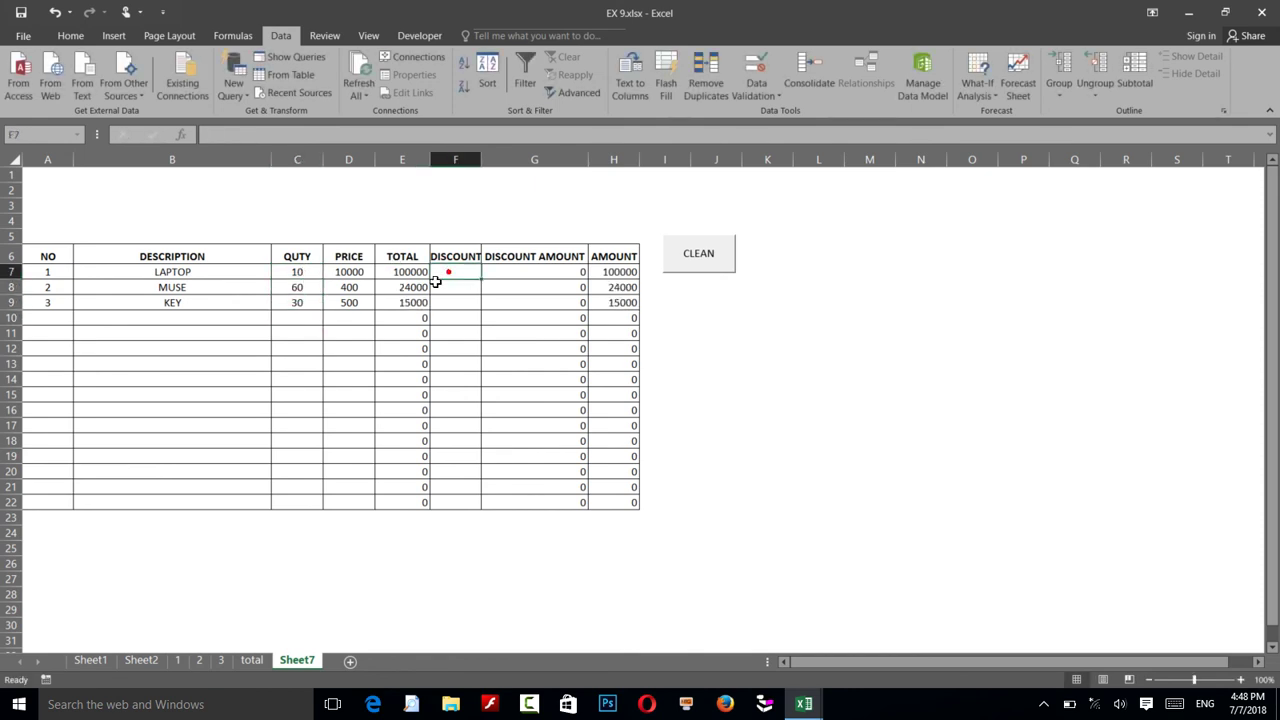
text(50%)
key(Return)
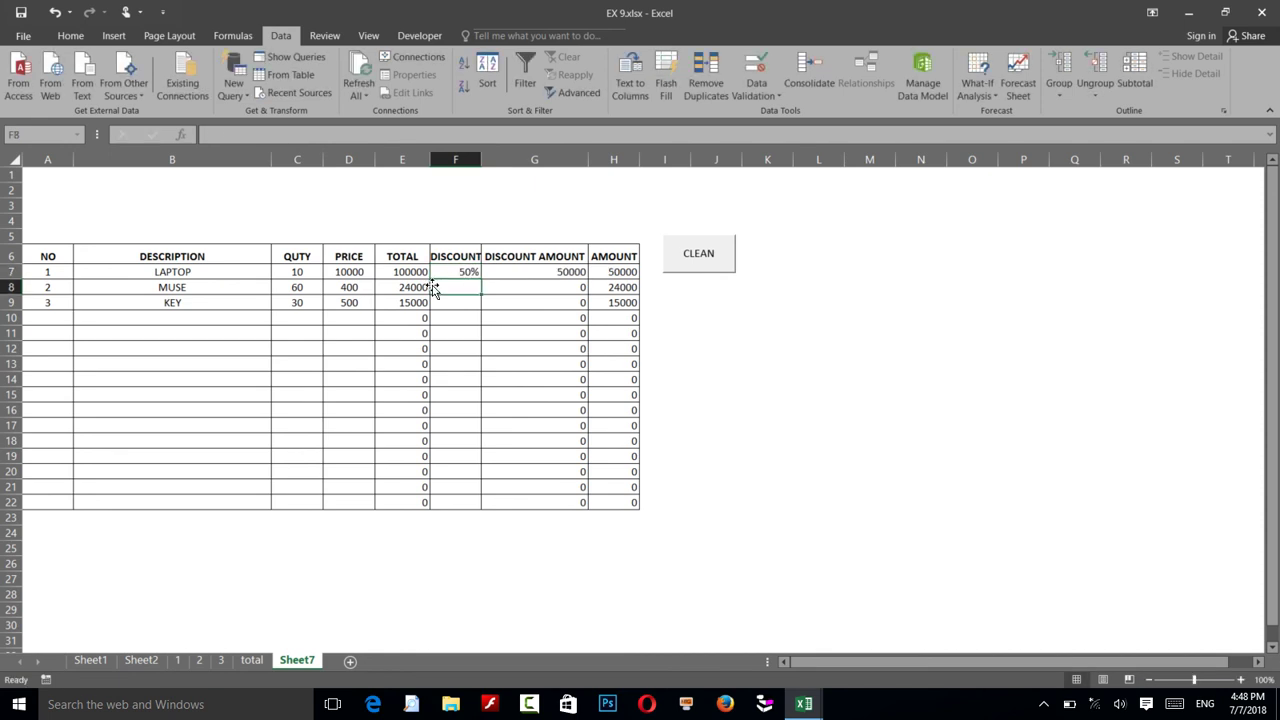
key(Up)
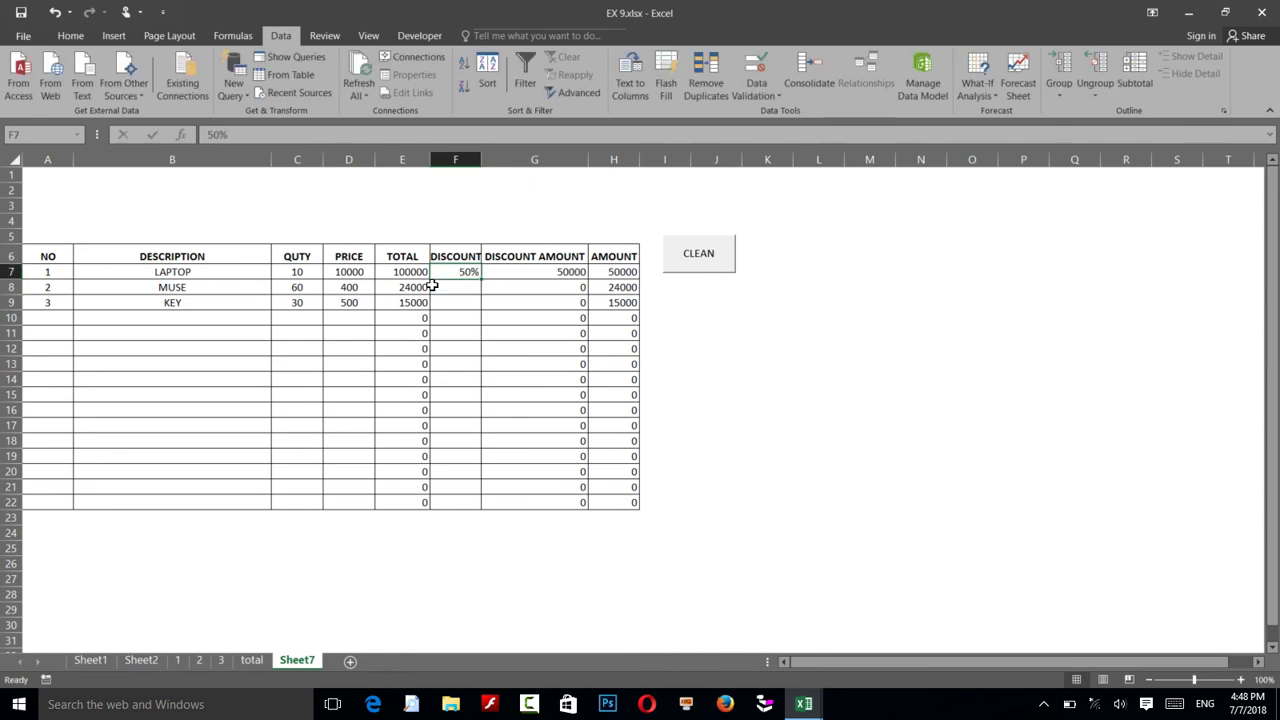
text(40)
key(Return)
text(5)
key(Return)
text(6)
key(Return)
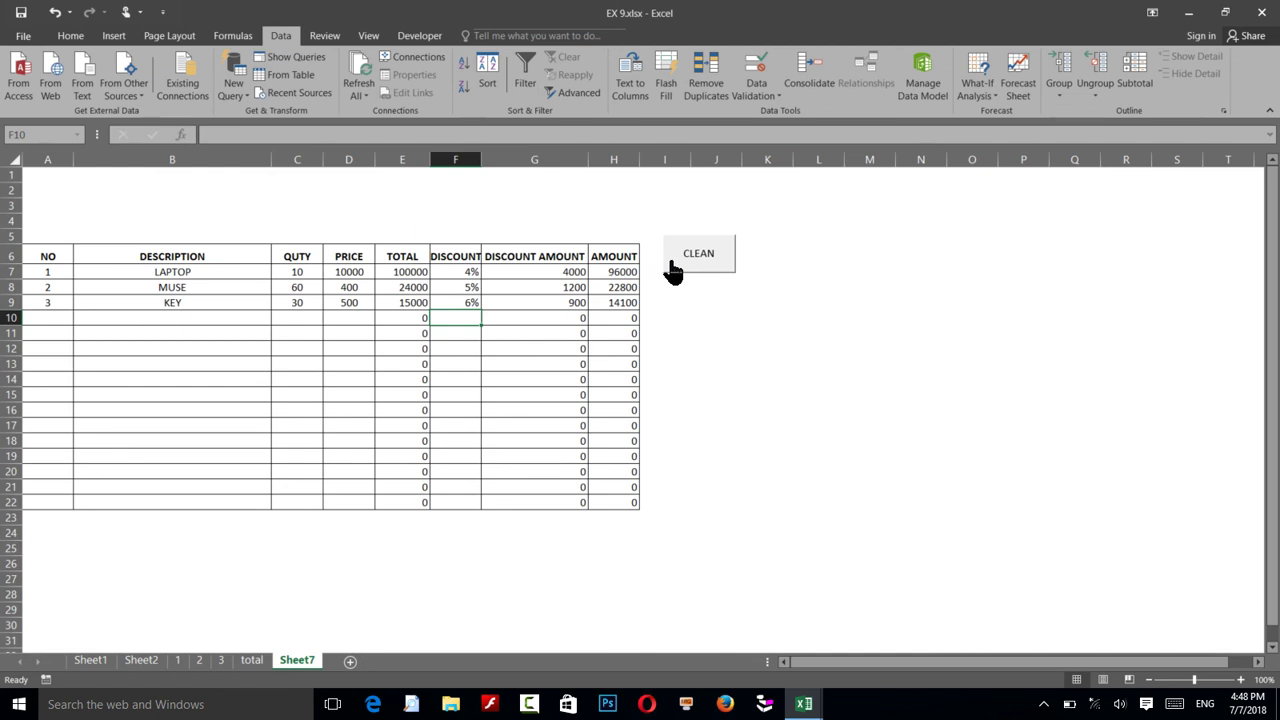
click(672, 270)
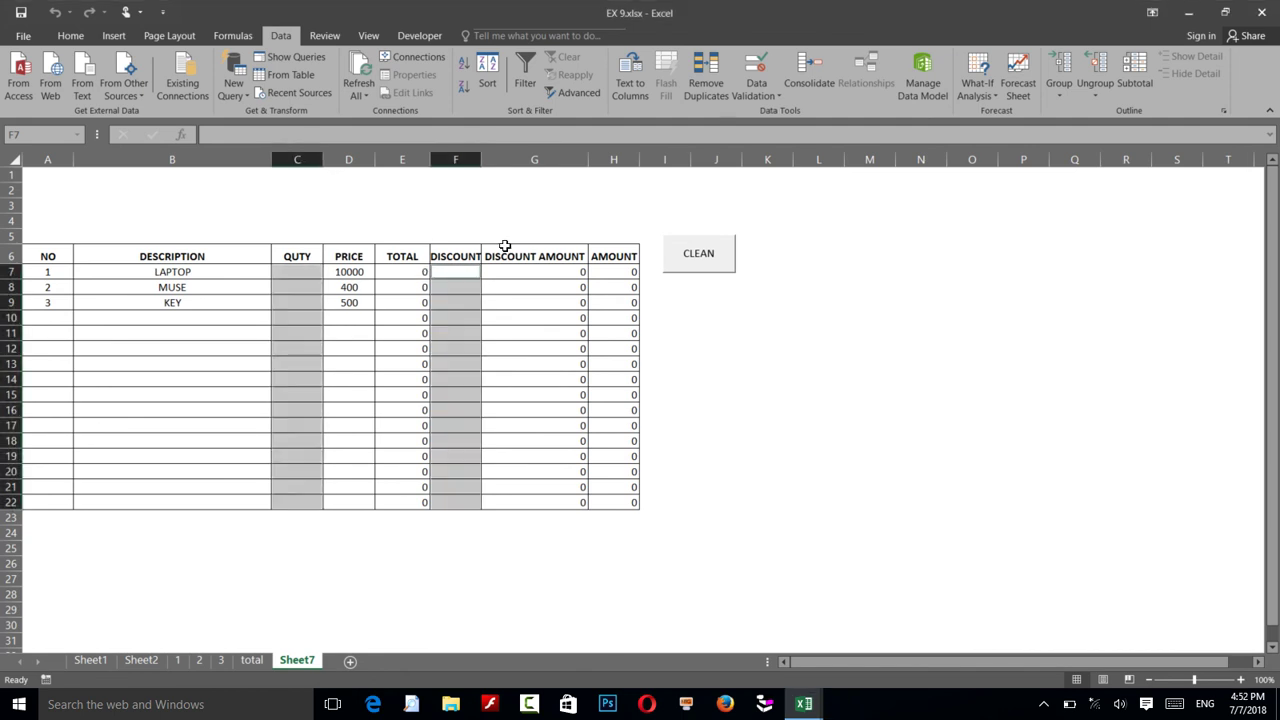
click(505, 305)
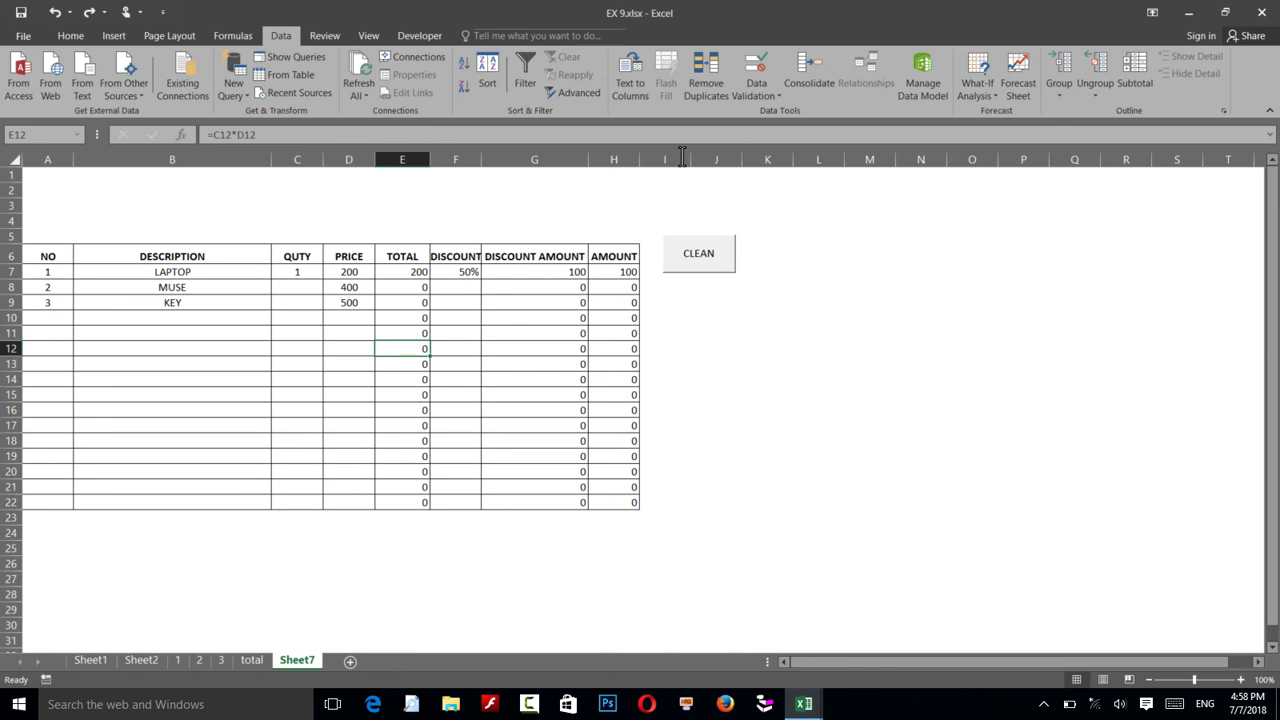
Close the What-If menu and AutoSum the AMOUNT column into H23
click(977, 97)
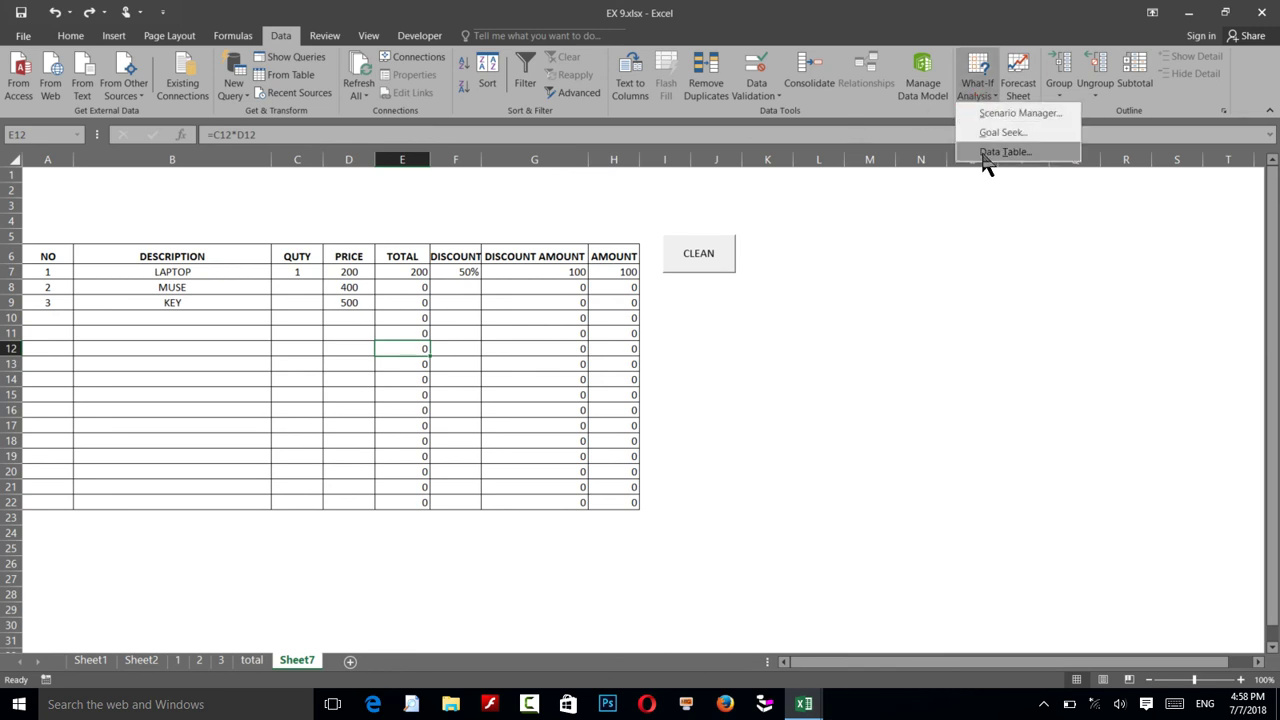
click(545, 278)
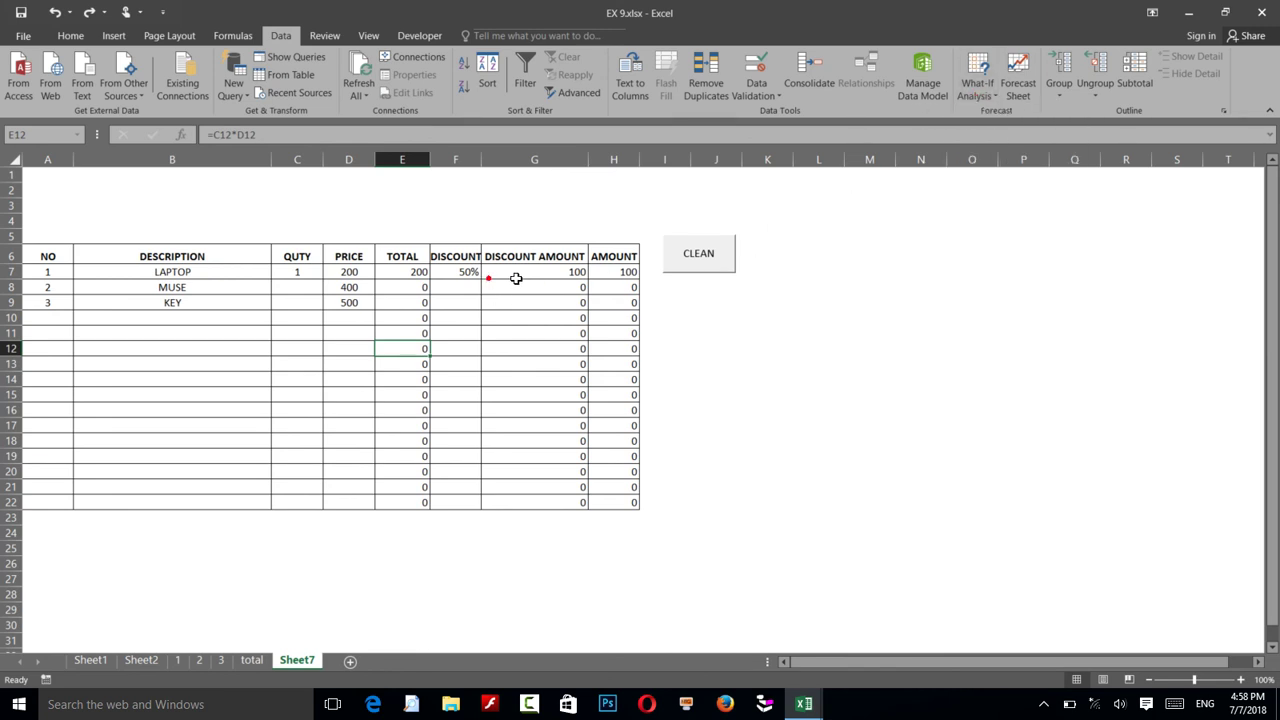
click(592, 274)
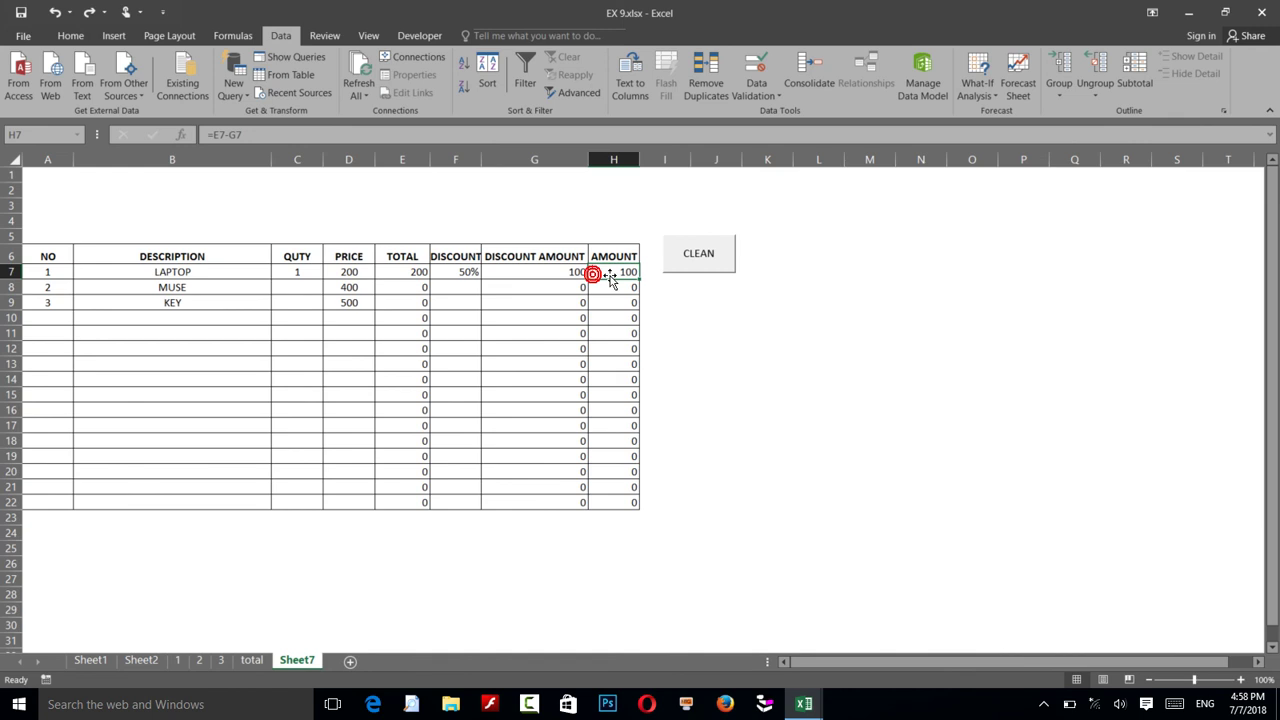
click(596, 516)
key(alt+equal)
key(Return)
Enter 130 in H24 and =H23-H24 in H25, showing -30
text(130)
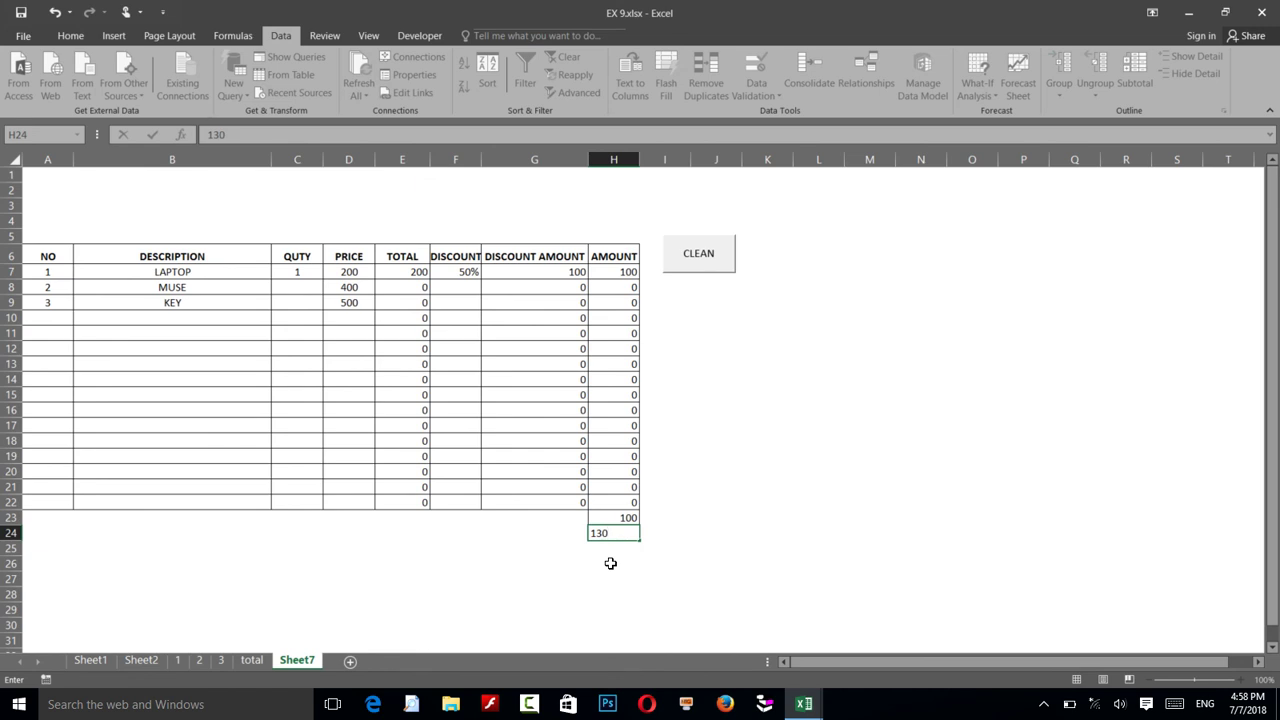
key(Return)
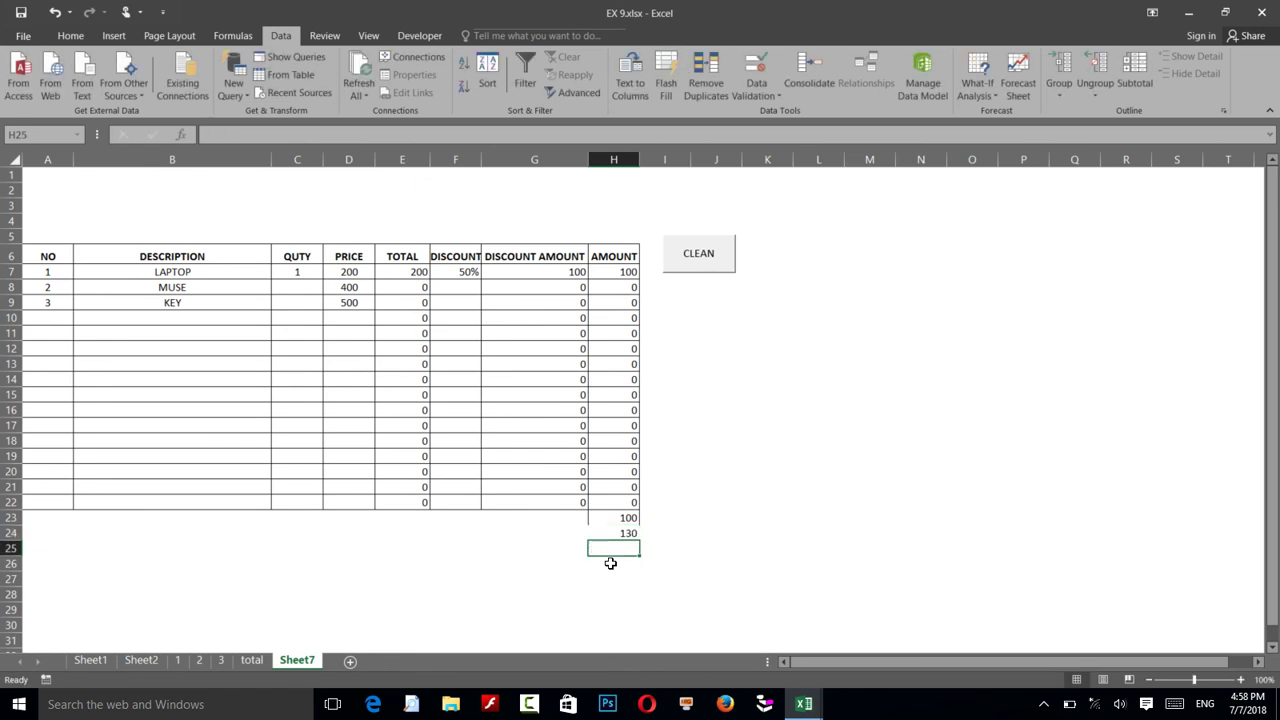
text(=)
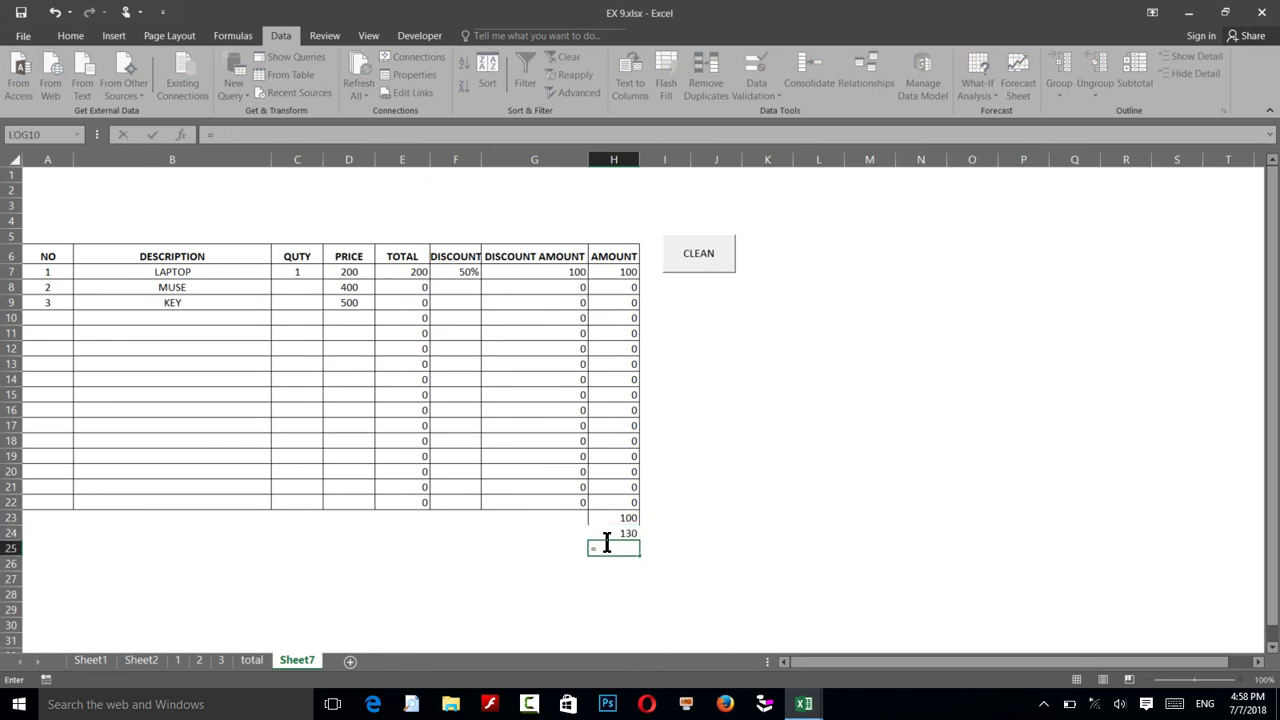
click(605, 521)
text(-)
click(622, 533)
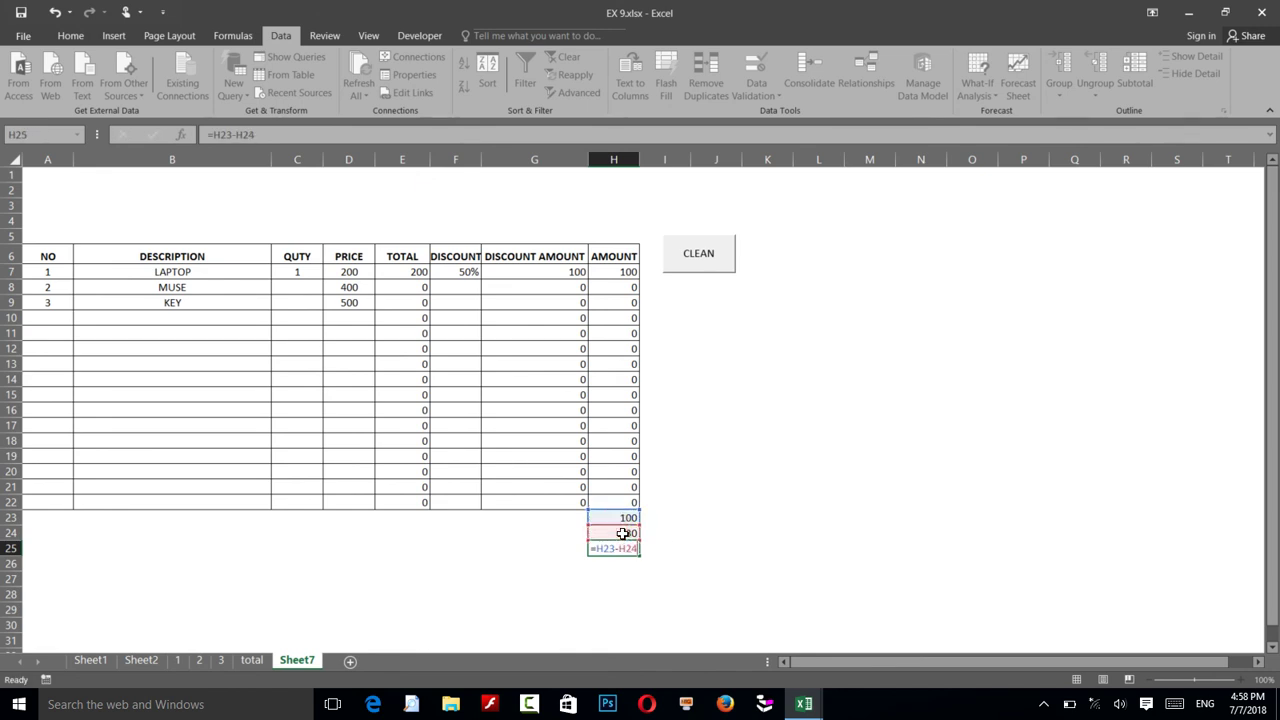
key(Return)
click(608, 546)
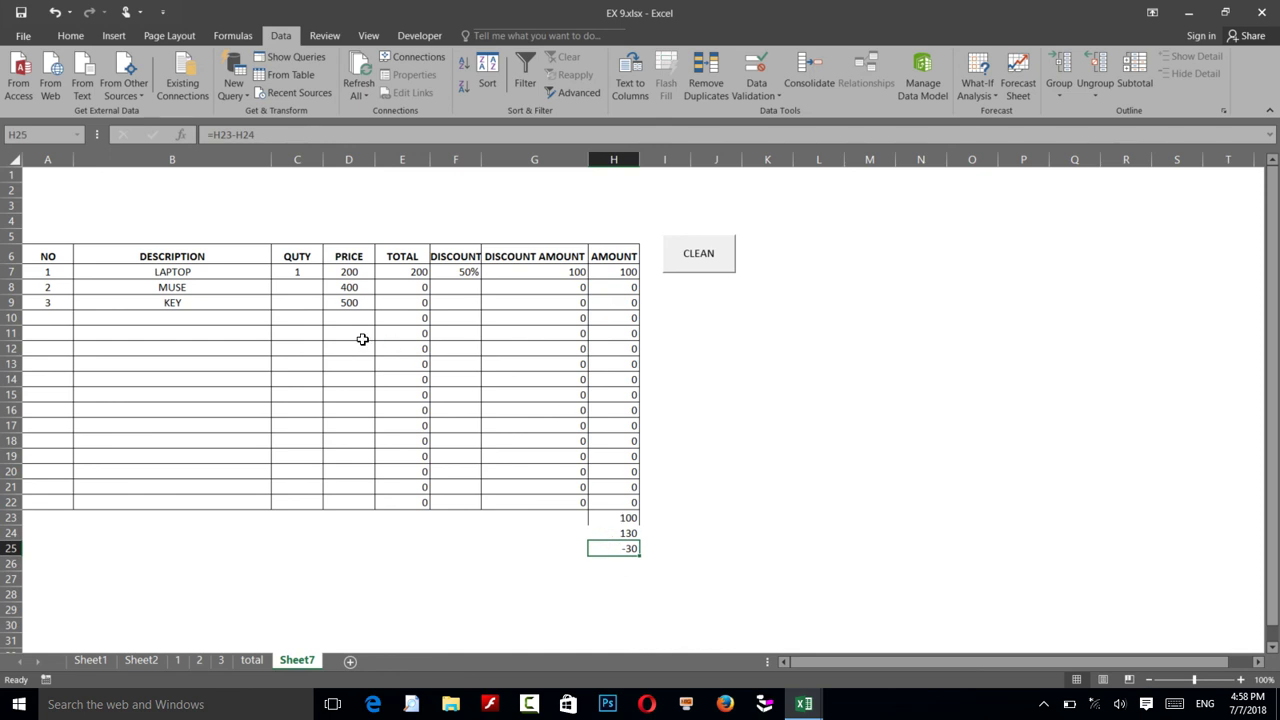
Set the MUSE quantity to 2 and the KEY quantity to 1
click(300, 287)
text(2)
key(Return)
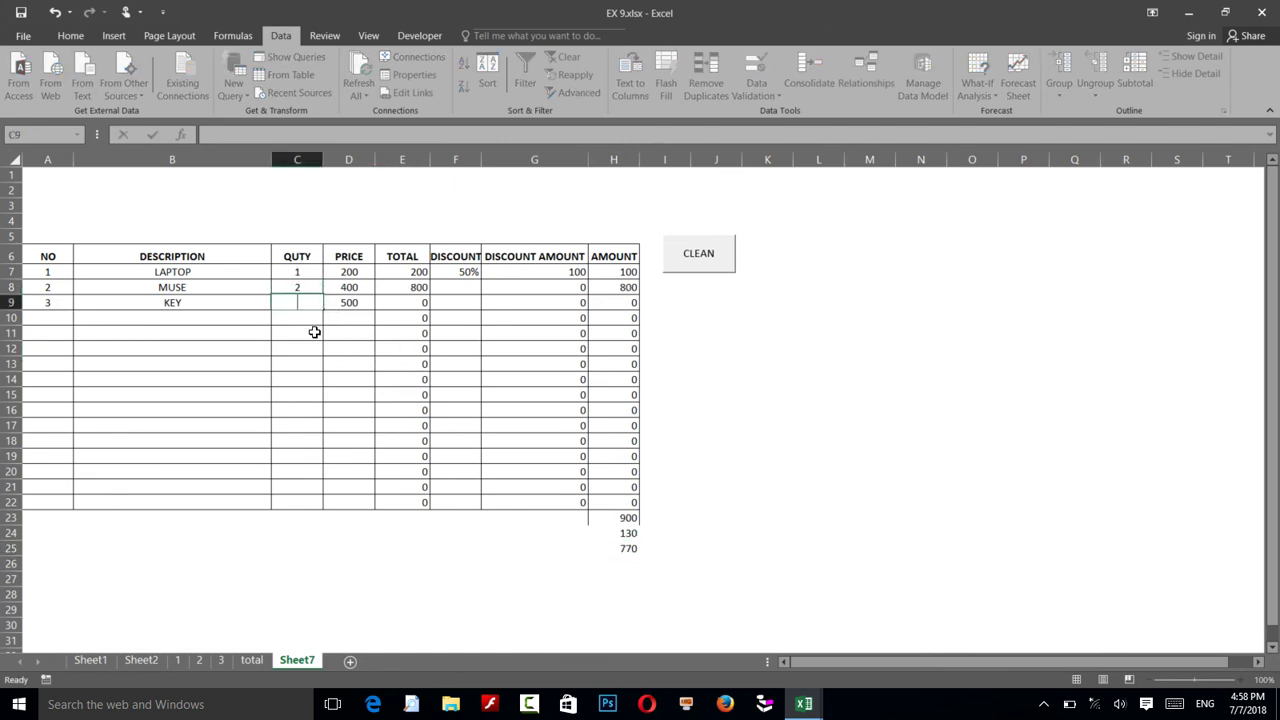
text(4)
key(Return)
key(Up)
text(')
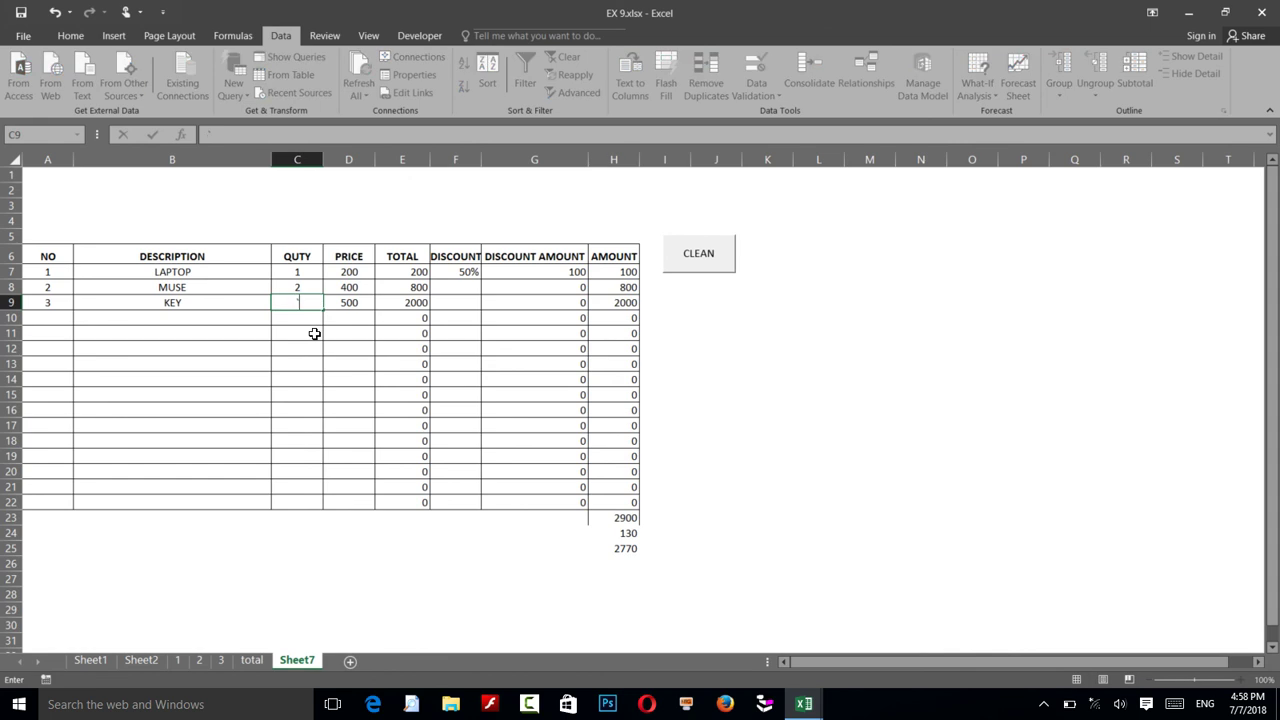
key(Return)
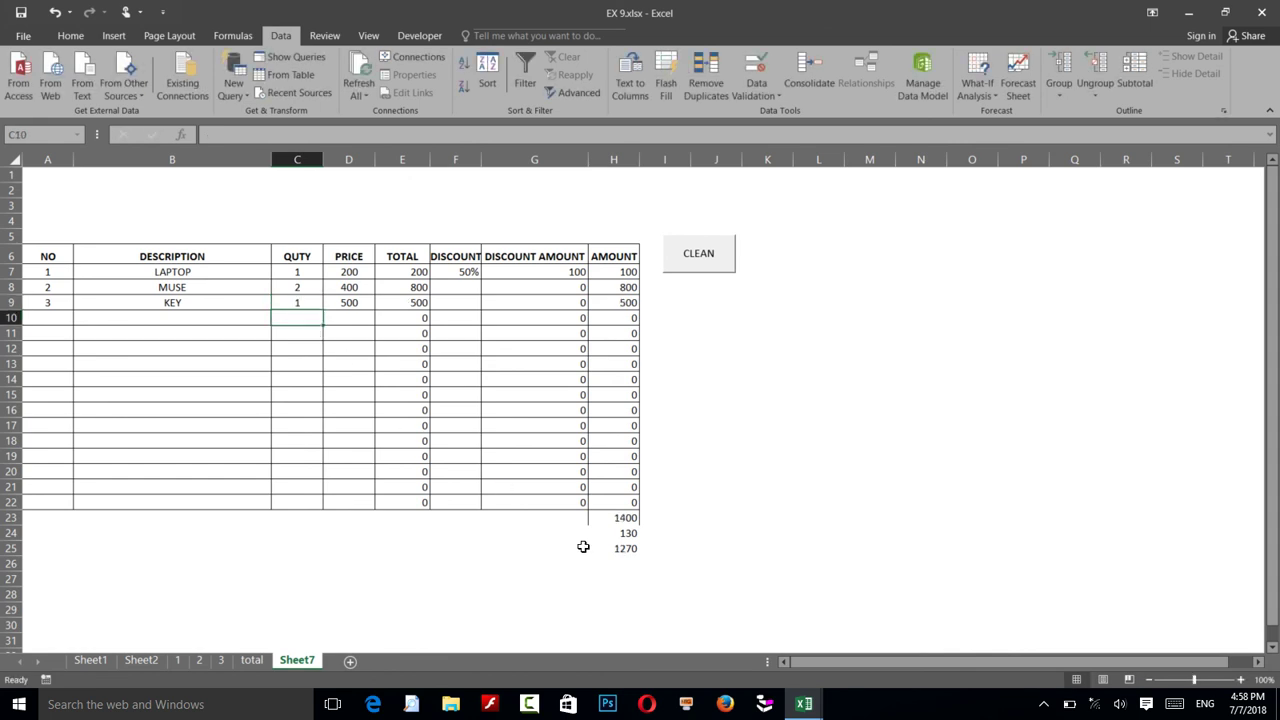
Change H24 to 1500 so H25 shows -100
click(624, 548)
click(619, 531)
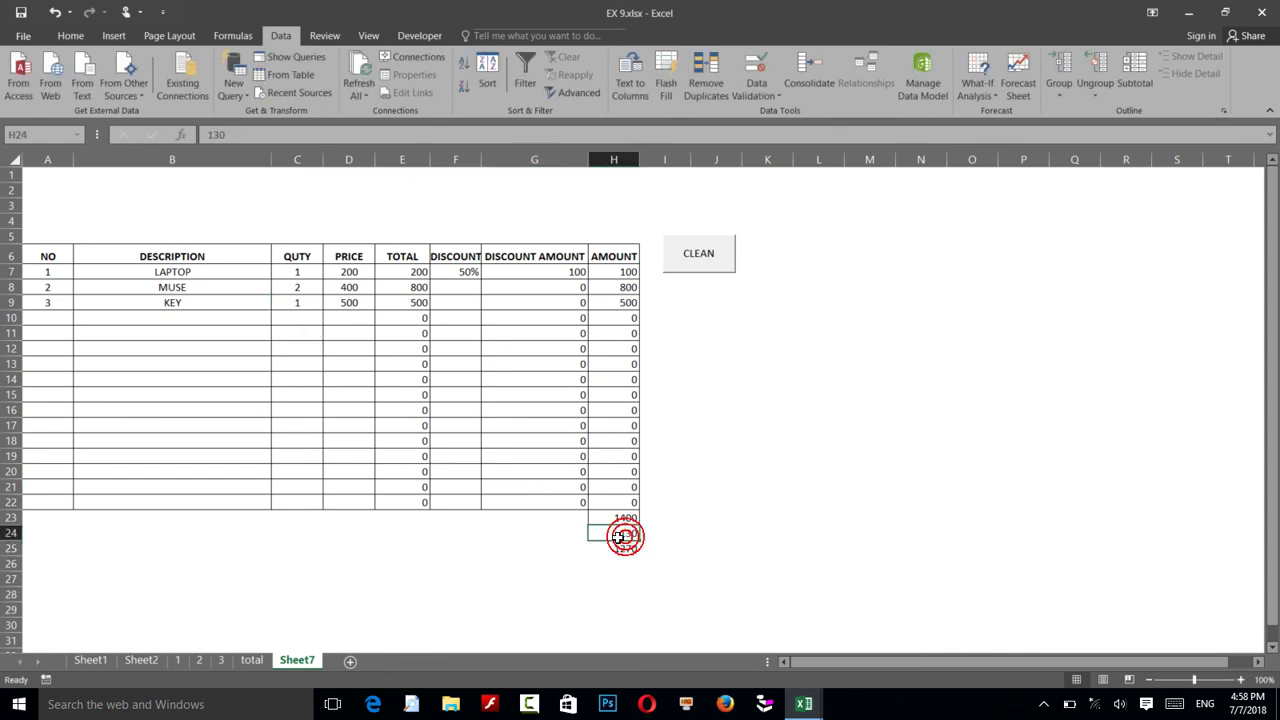
text(1500)
key(Return)
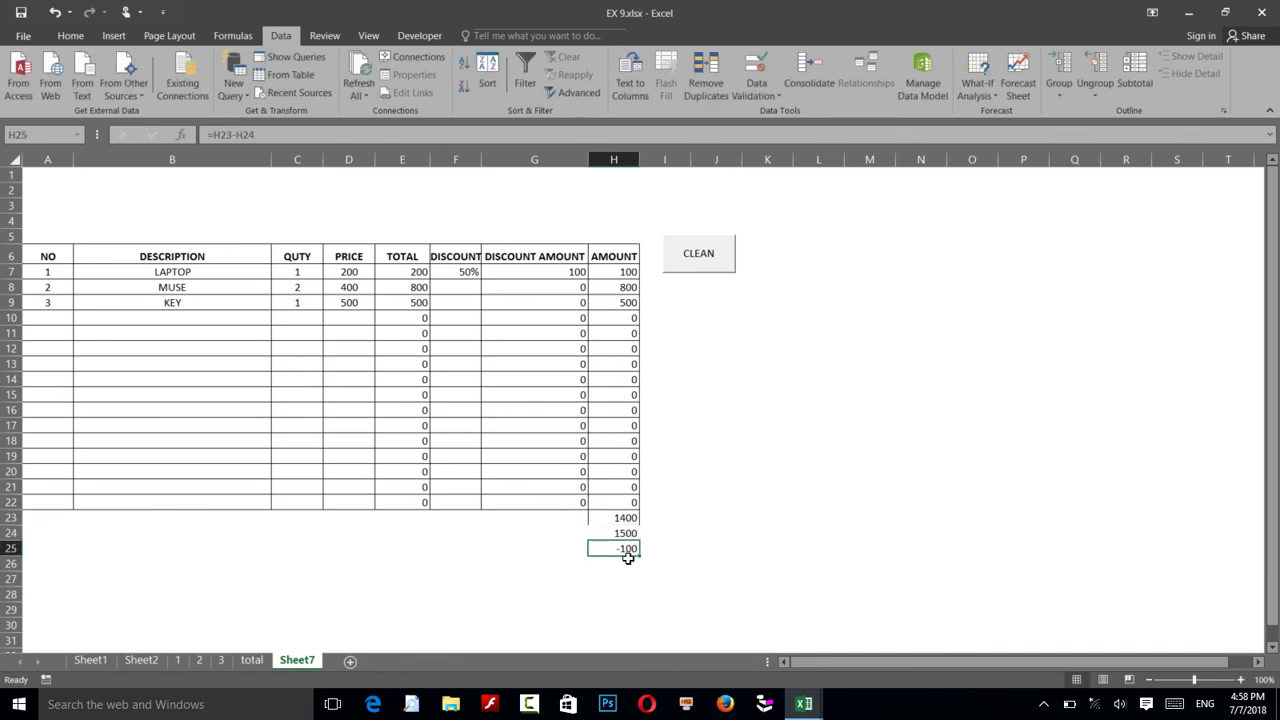
click(978, 88)
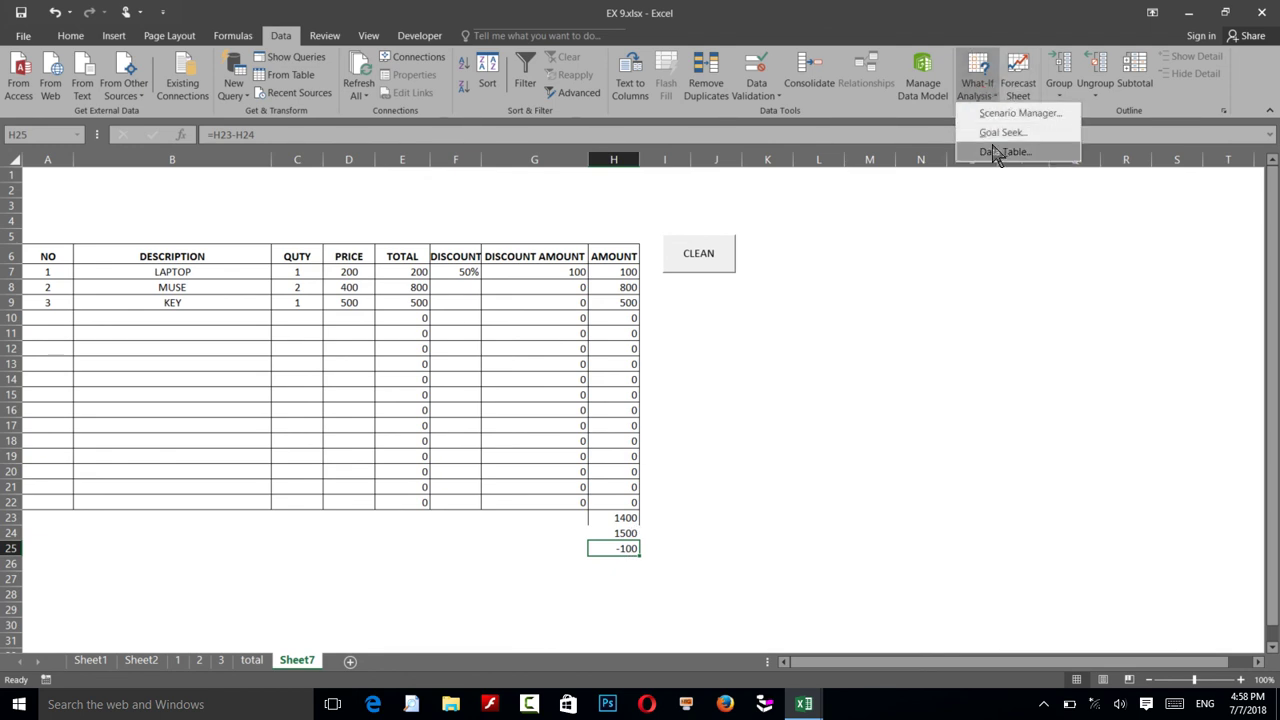
Goal-seek H23 to 1500 by changing C7, setting the LAPTOP quantity to 2
click(993, 134)
drag(766, 199, 786, 206)
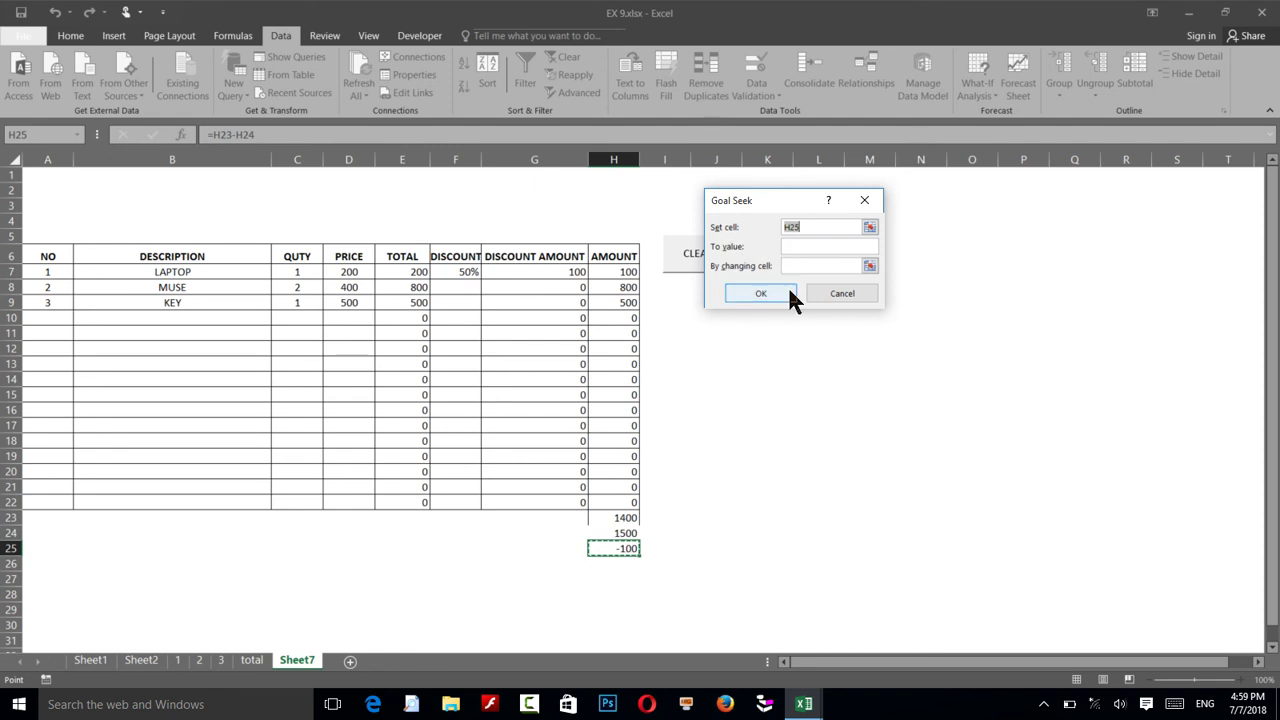
click(602, 517)
click(602, 517)
click(786, 249)
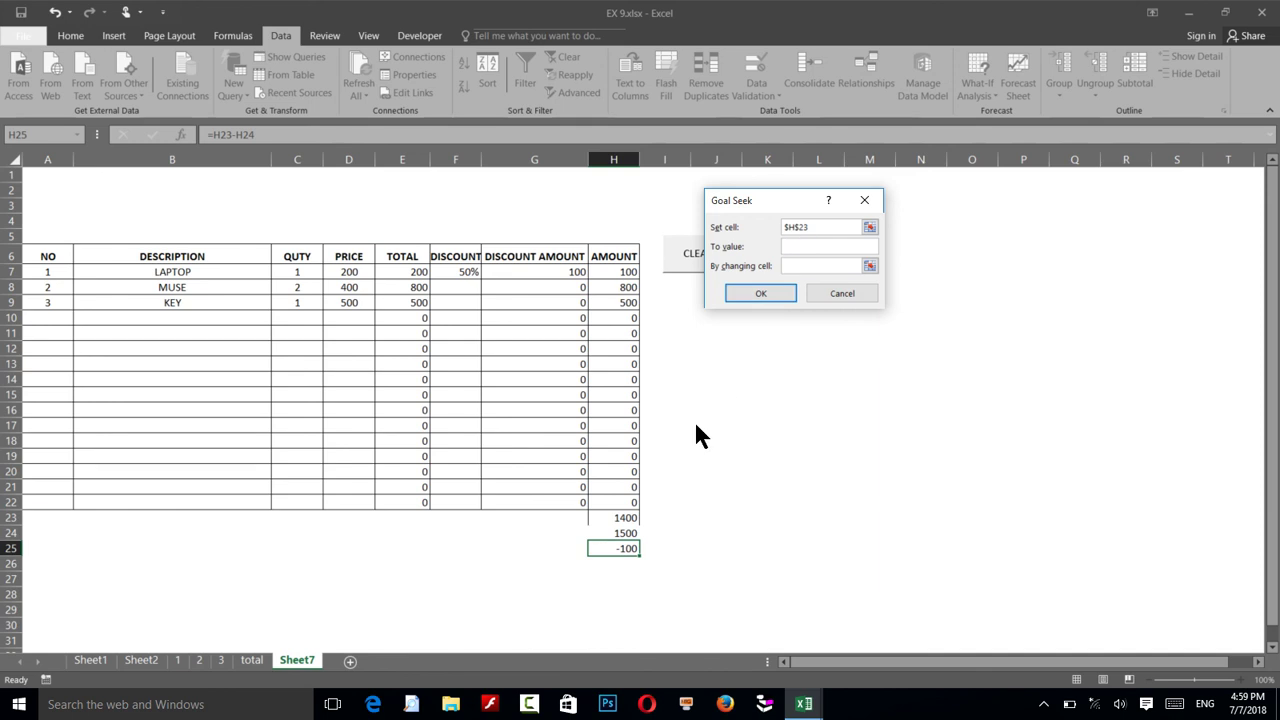
text(1500)
click(787, 265)
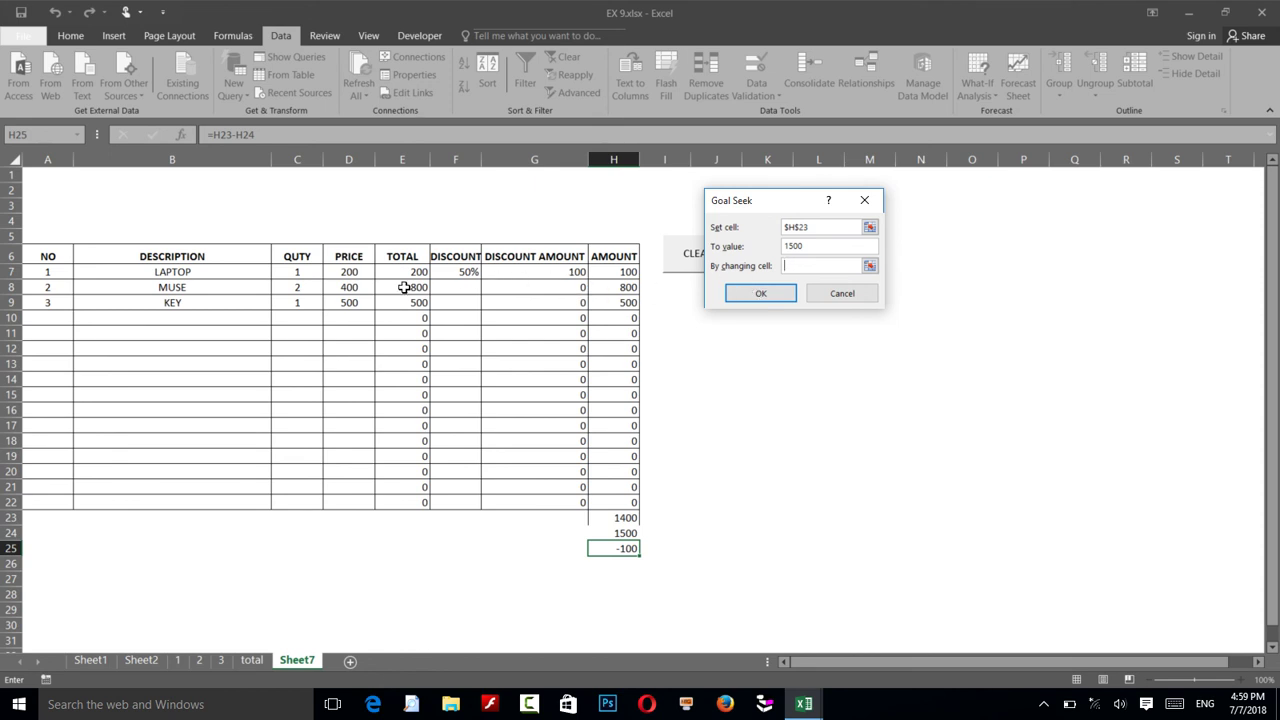
click(316, 275)
click(346, 277)
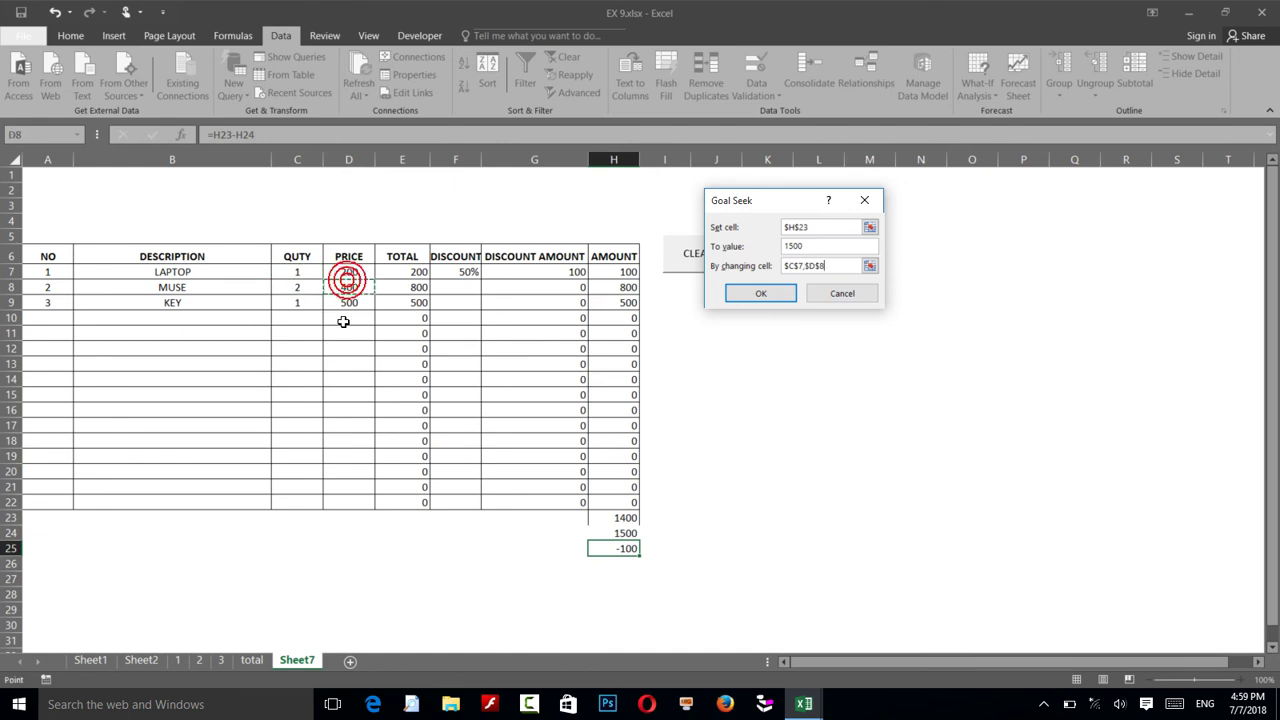
key(Return)
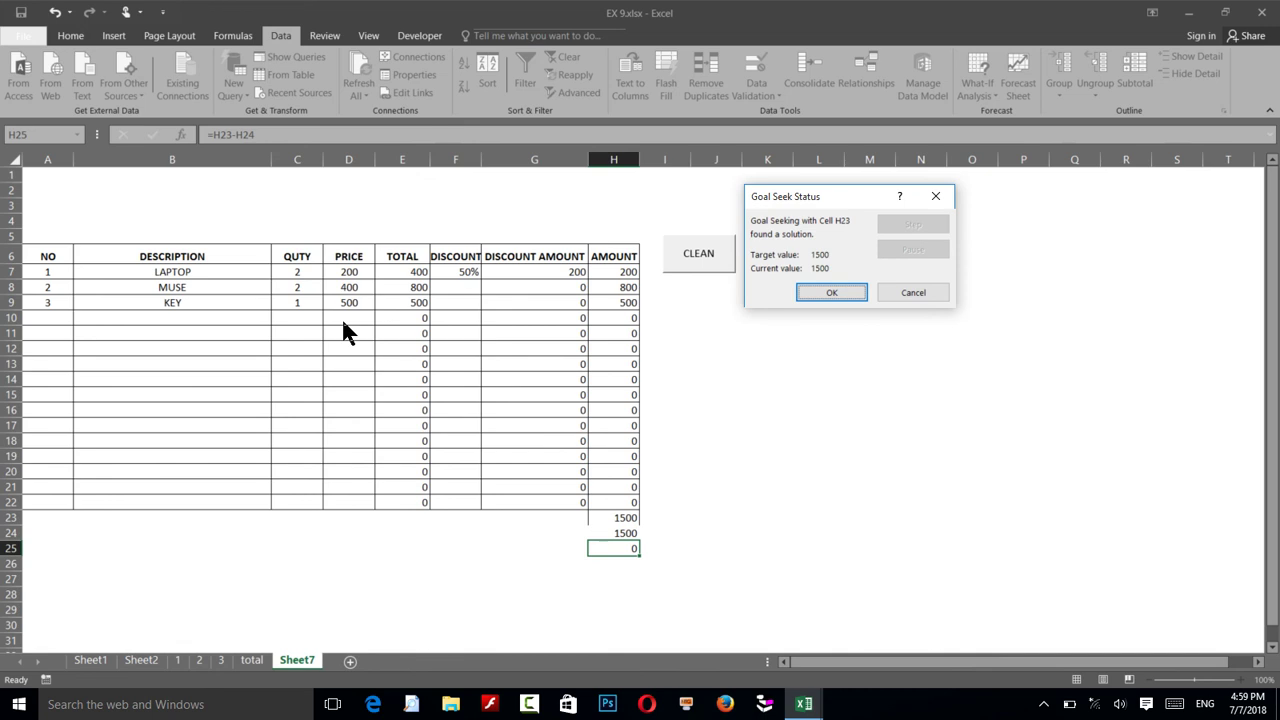
click(818, 292)
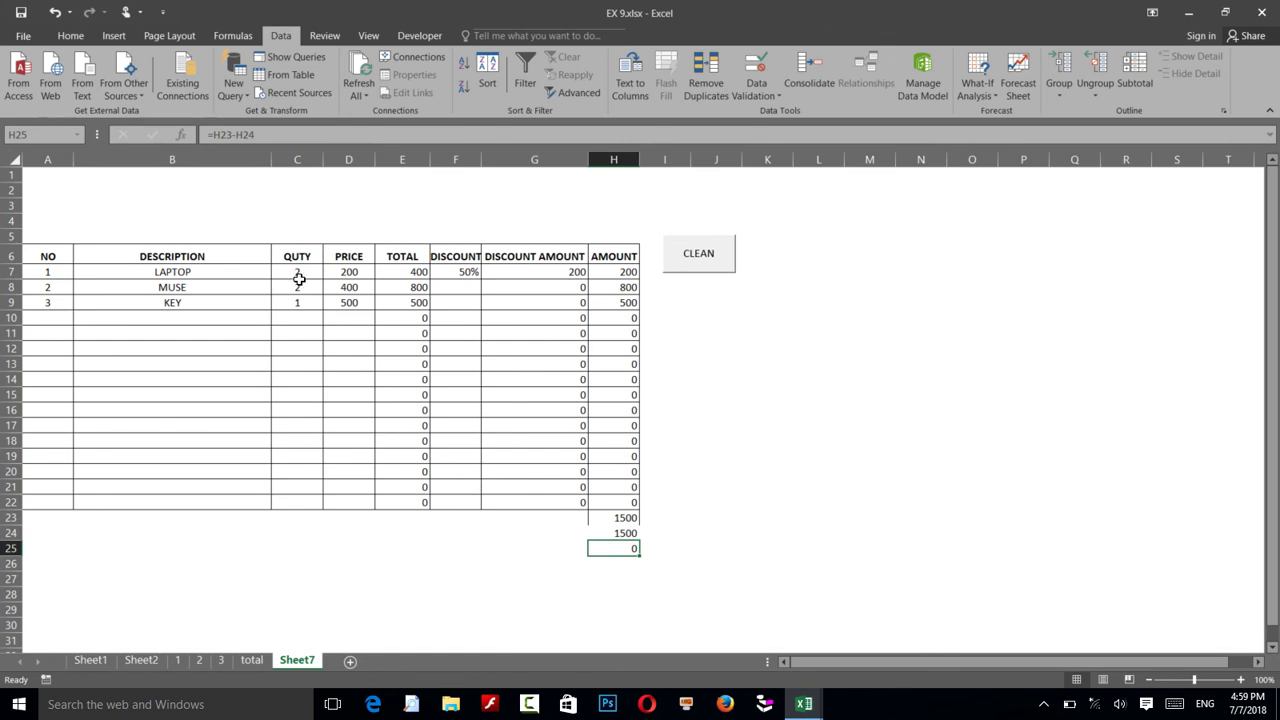
Check the MUSE quantity in C8, then undo the previous goal-seek result
click(299, 288)
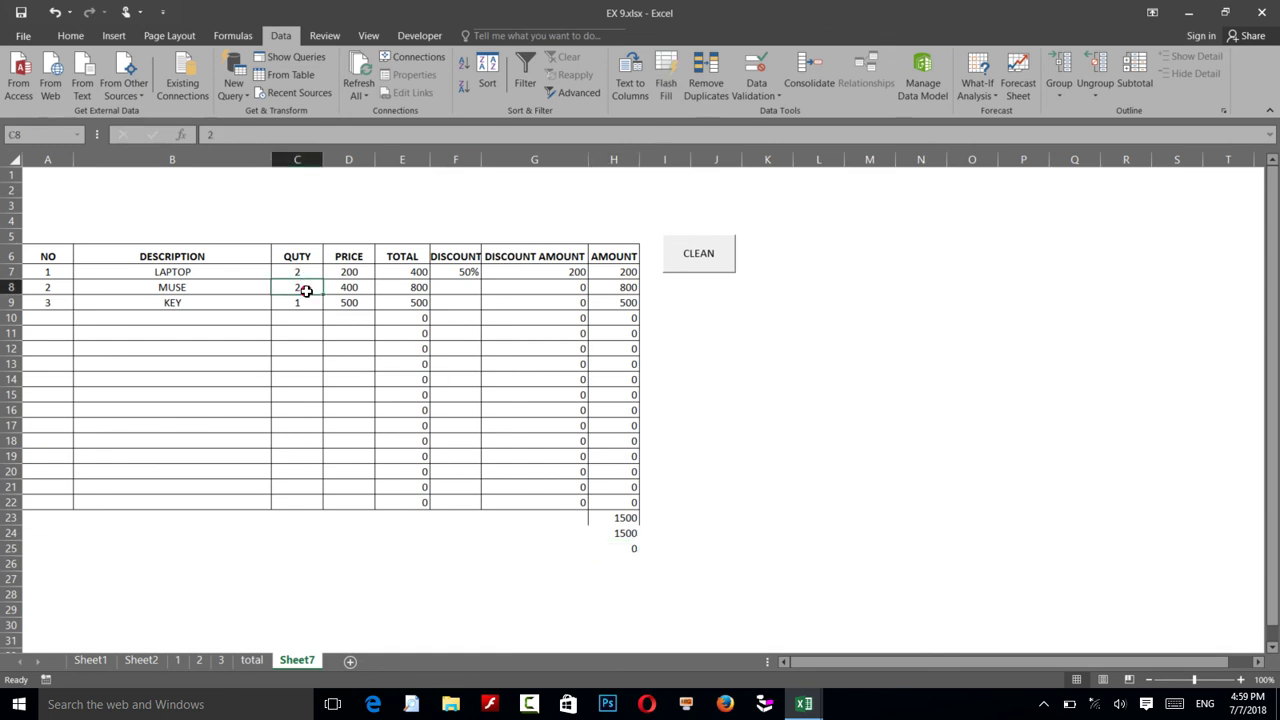
click(612, 390)
key(ctrl+z)
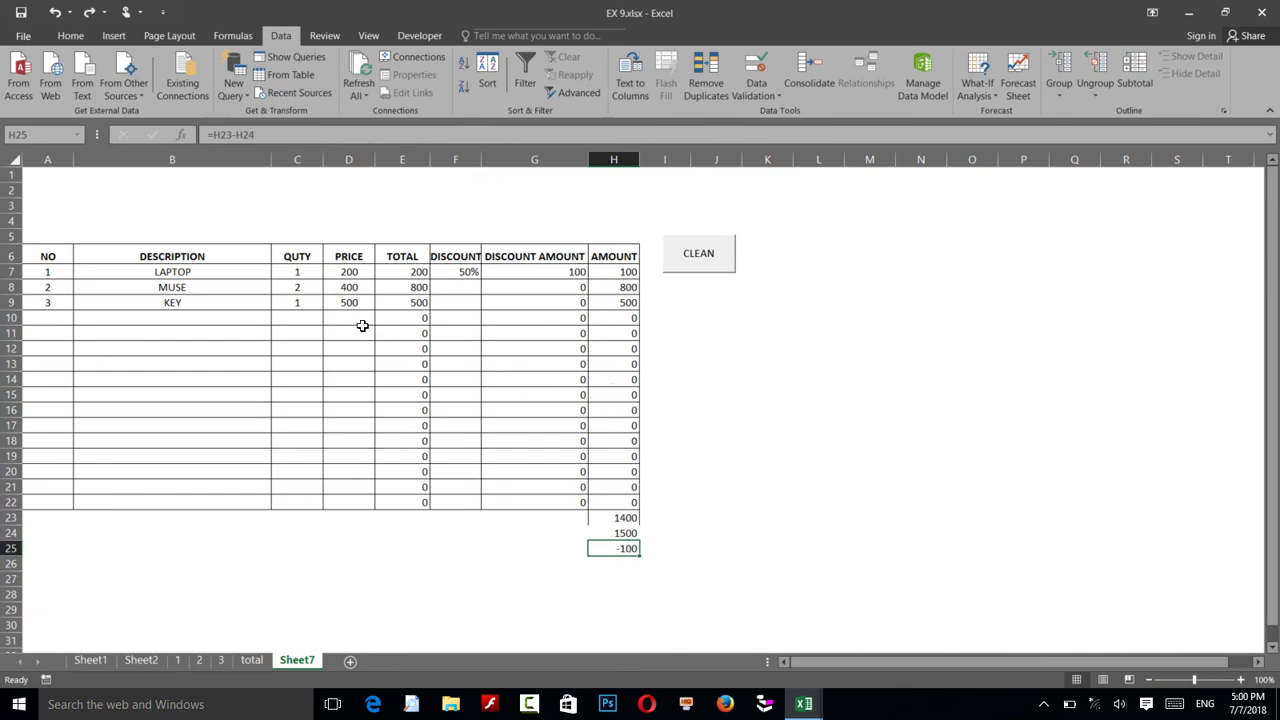
Goal Seek H23 to 1500 by changing C7,D9, accept, then select A6:H25
click(970, 95)
click(980, 132)
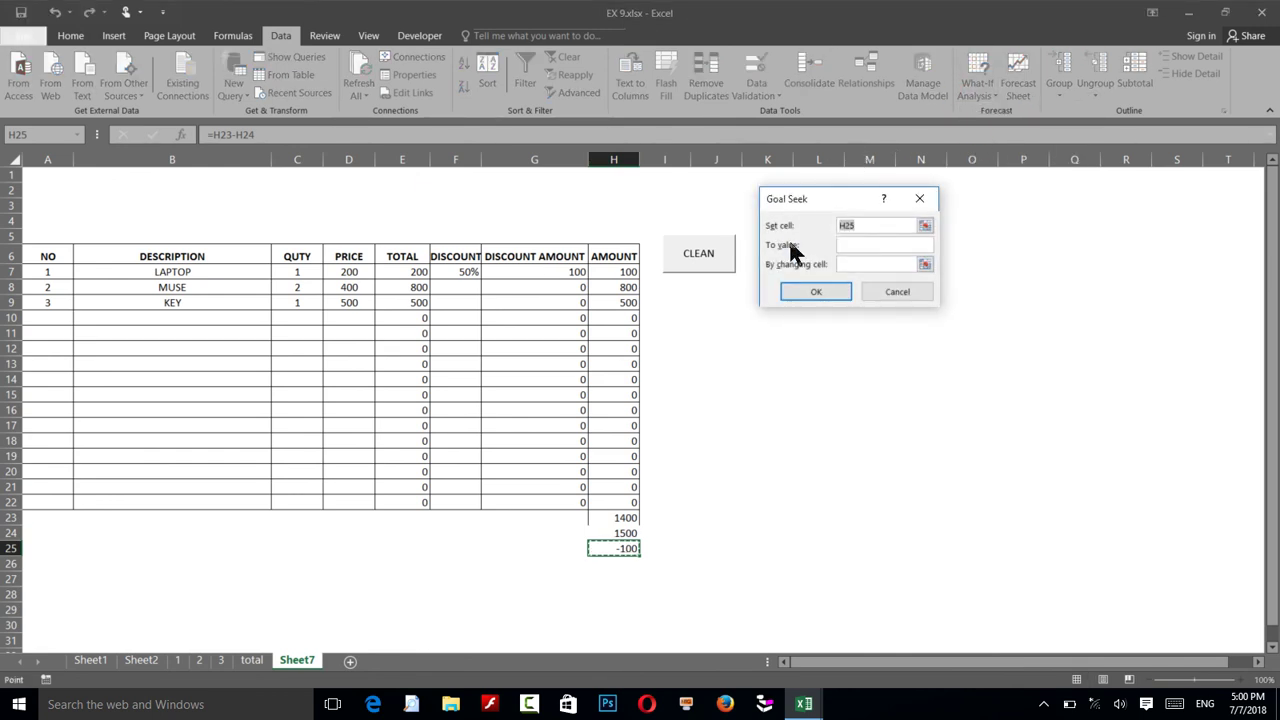
click(625, 516)
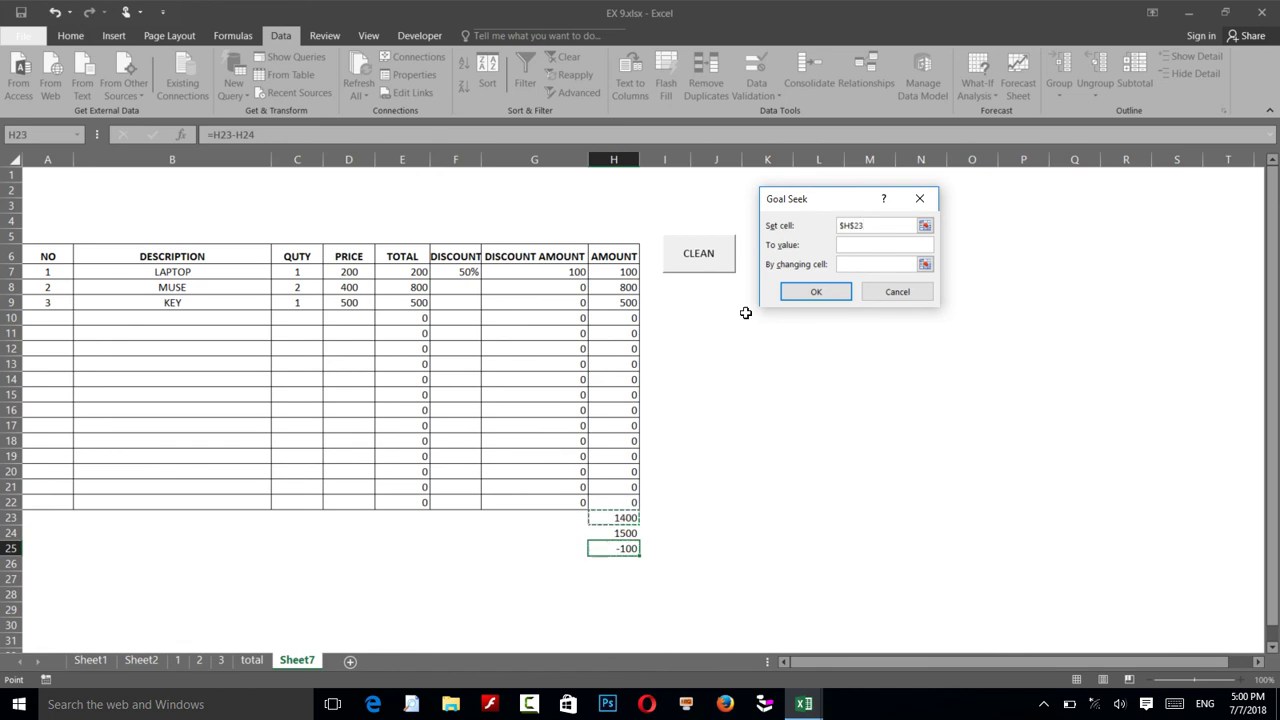
click(843, 244)
text(1500)
click(845, 265)
click(854, 264)
click(297, 272)
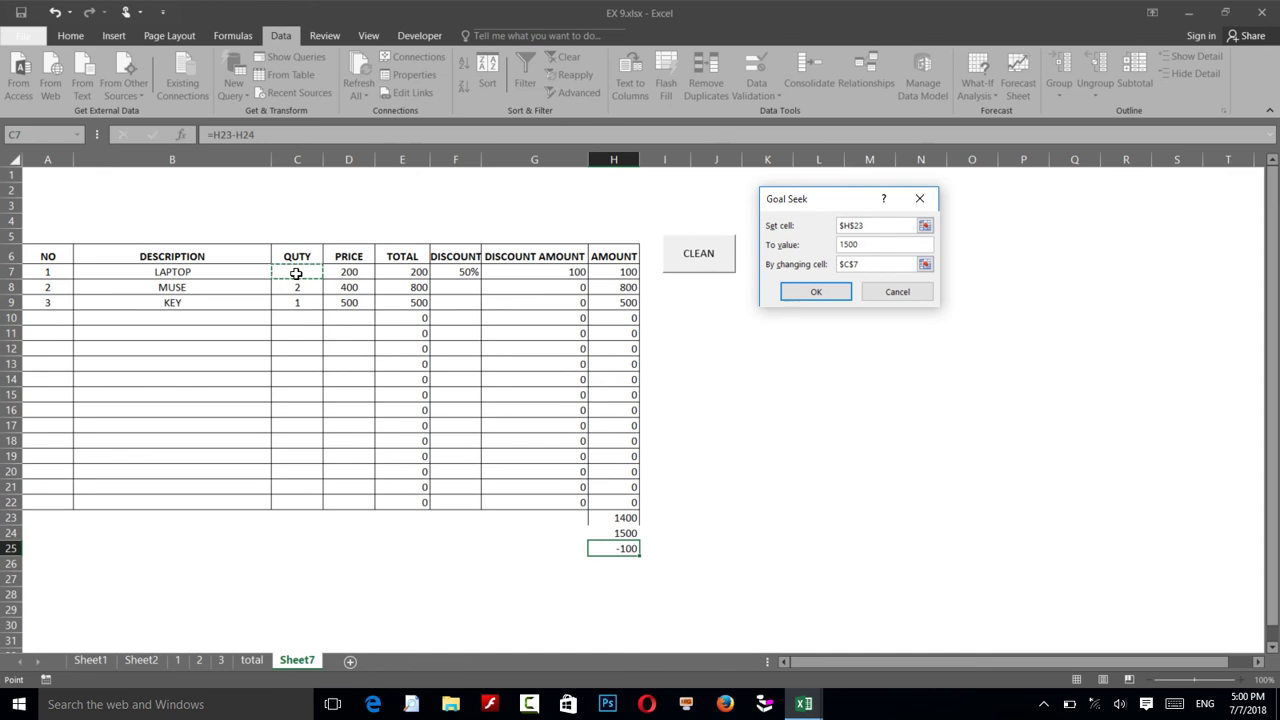
text(,)
click(347, 302)
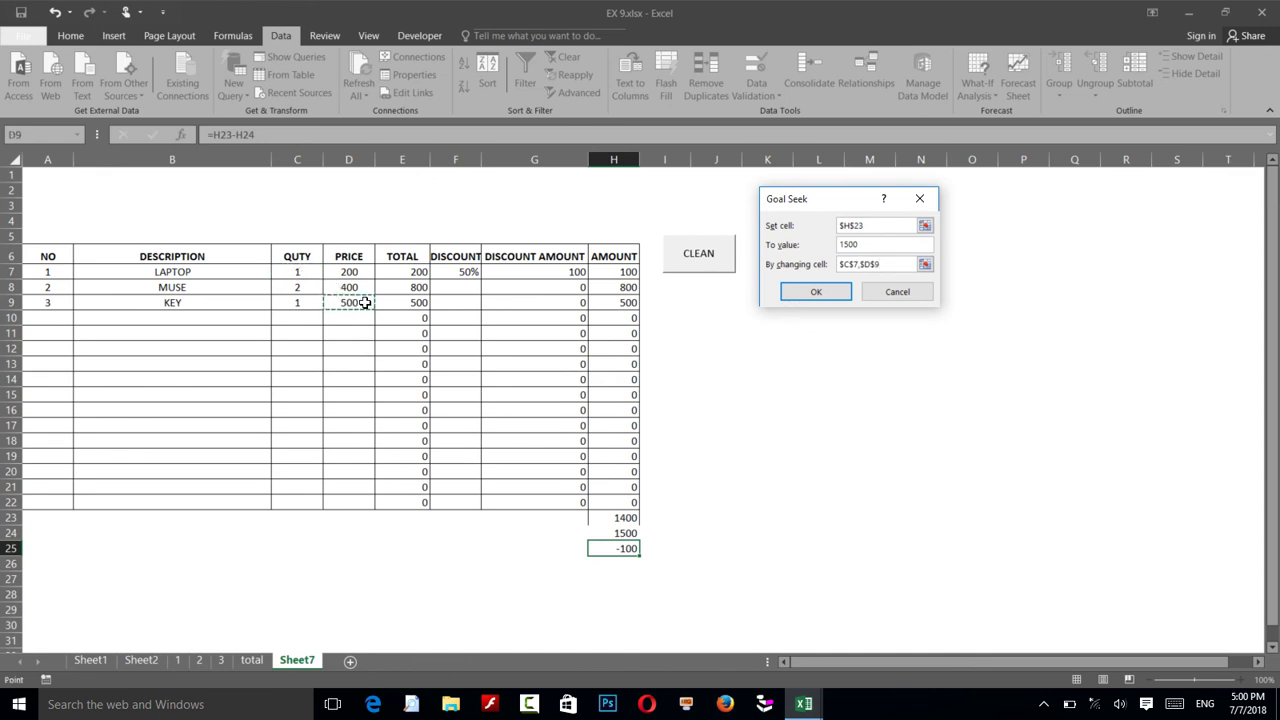
click(803, 290)
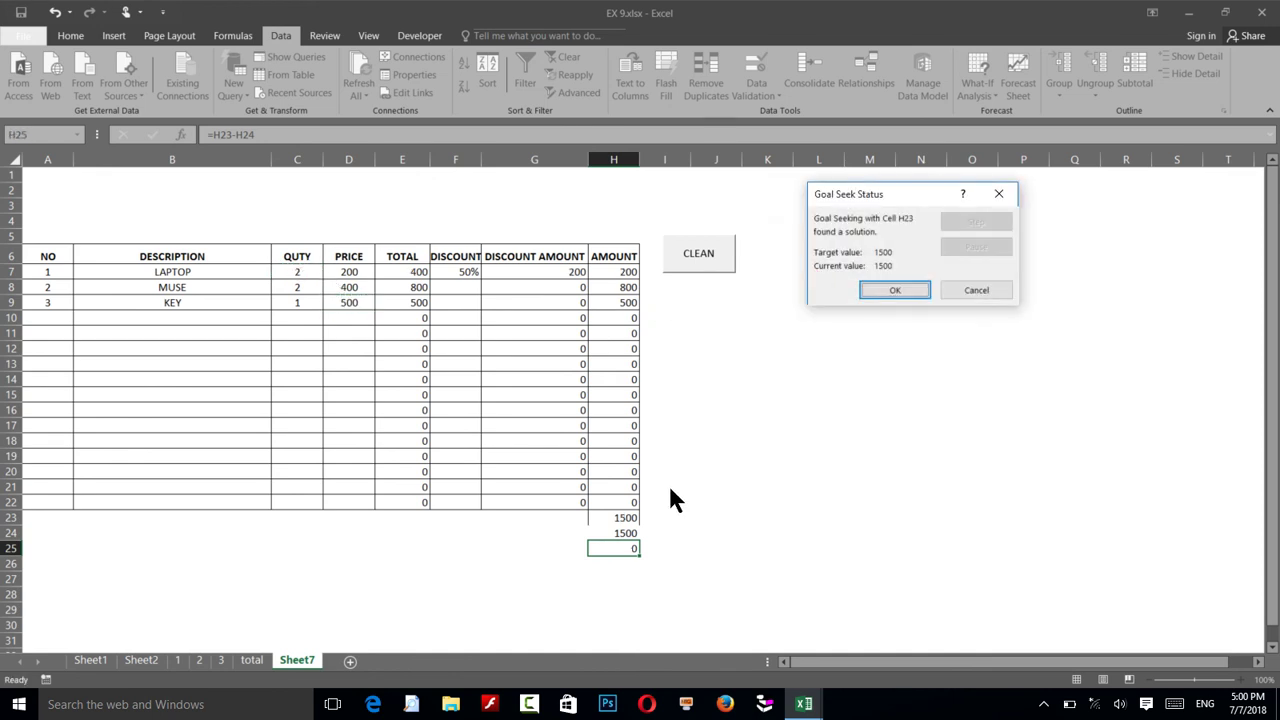
click(870, 289)
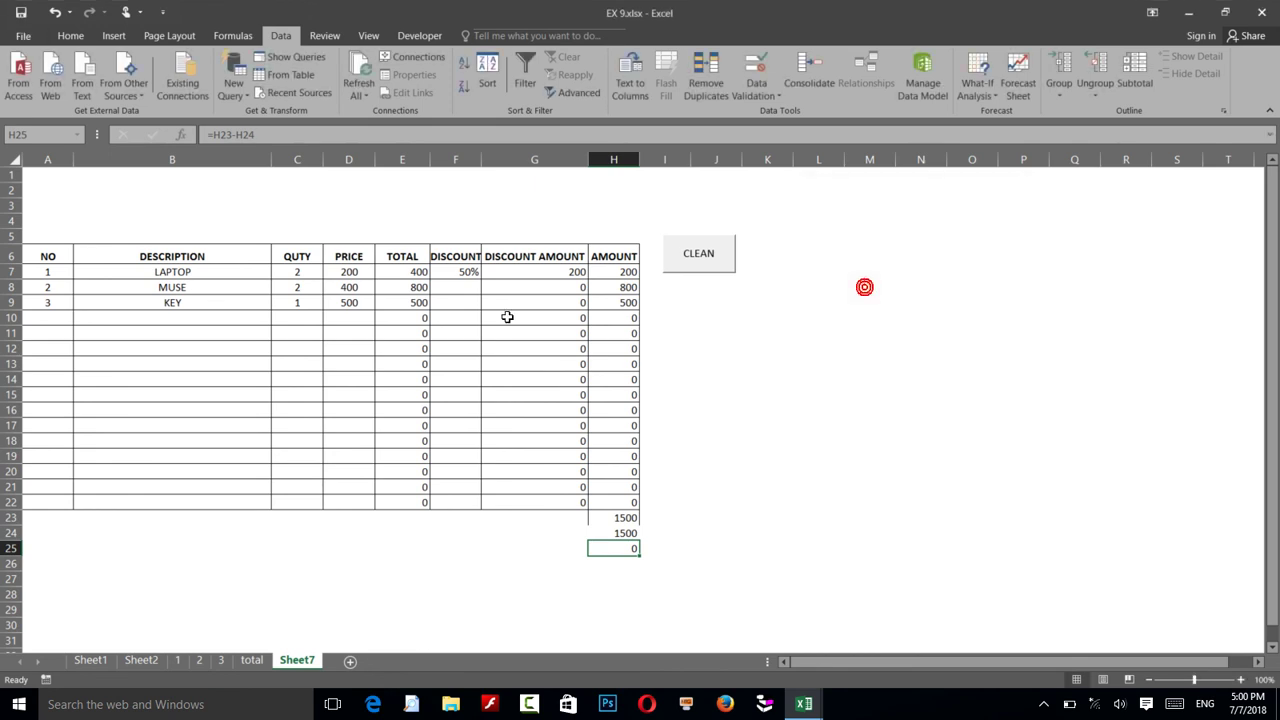
click(292, 275)
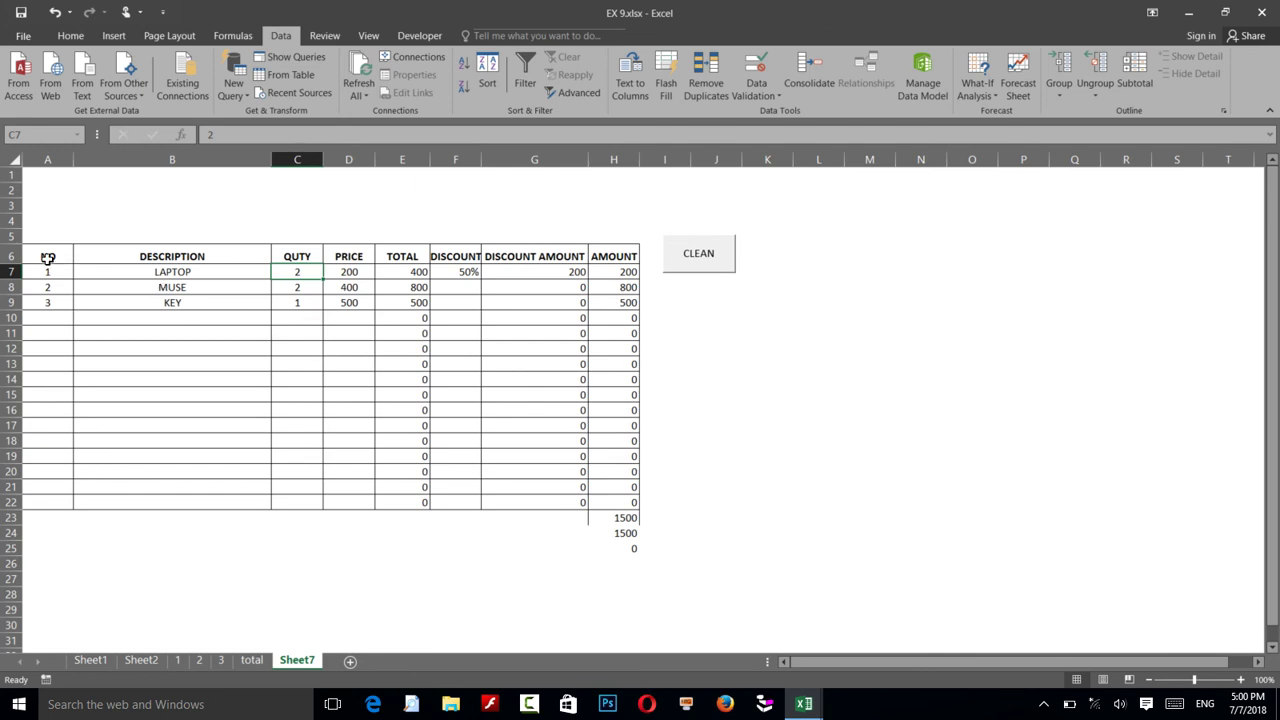
drag(47, 257, 607, 547)
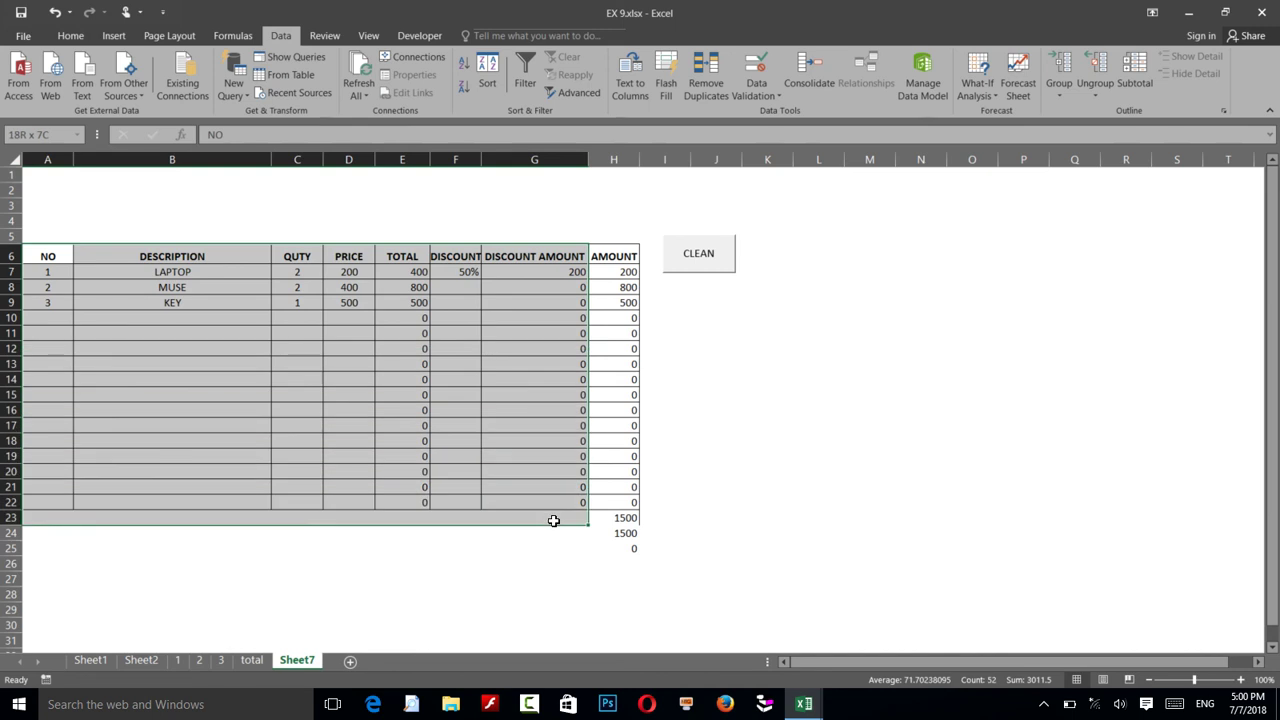